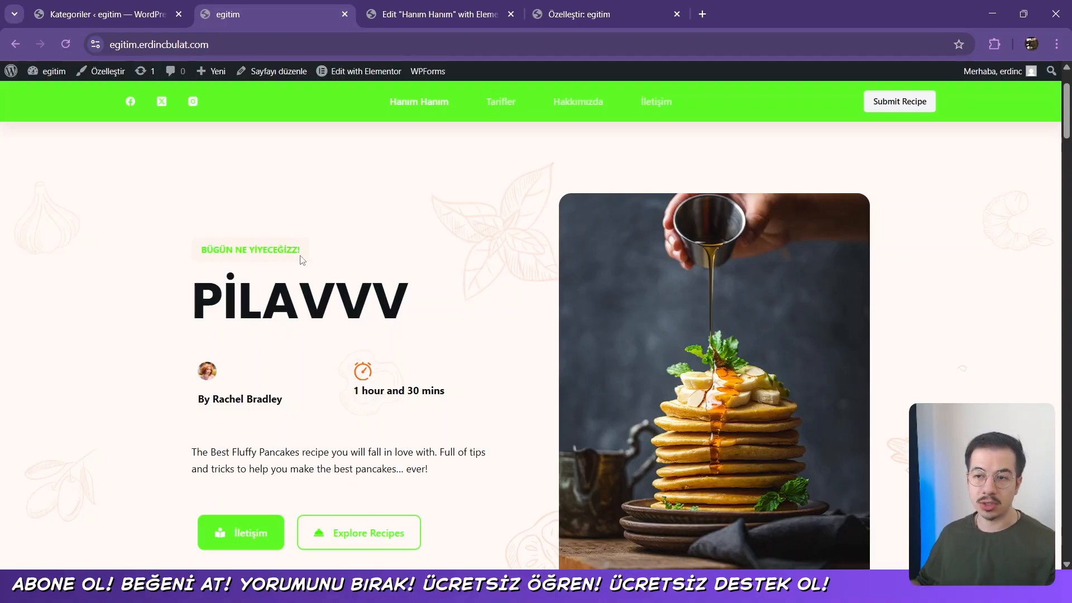
Browse the finished recipe site: both pages of the Tarifler listing and the Hakkımızda page, returning to the home page
left_click(505, 105)
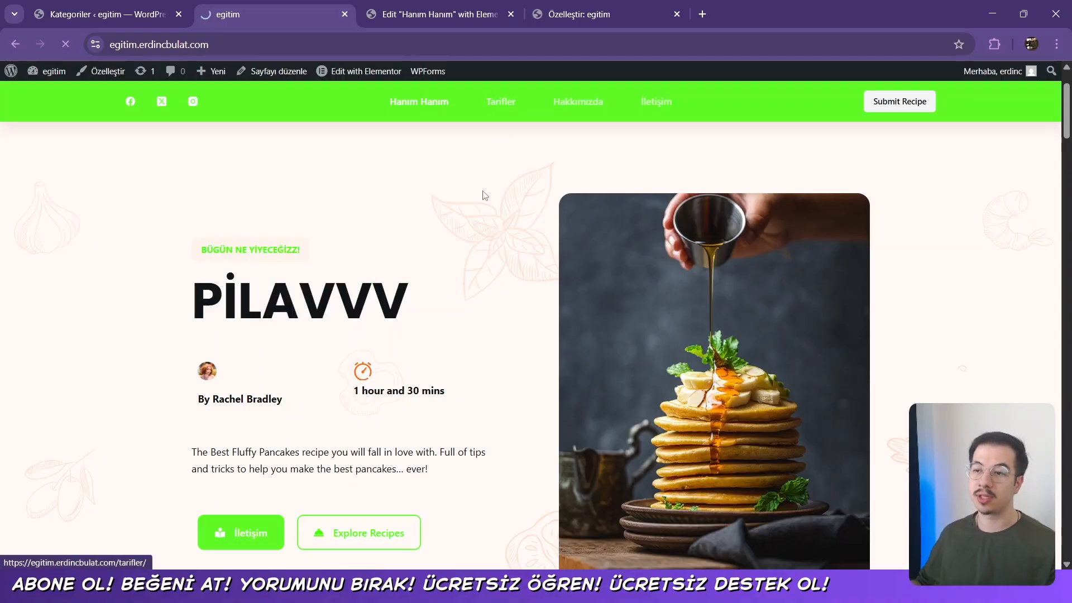
scroll(547, 235, "down", 8)
scroll(551, 192, "down", 6)
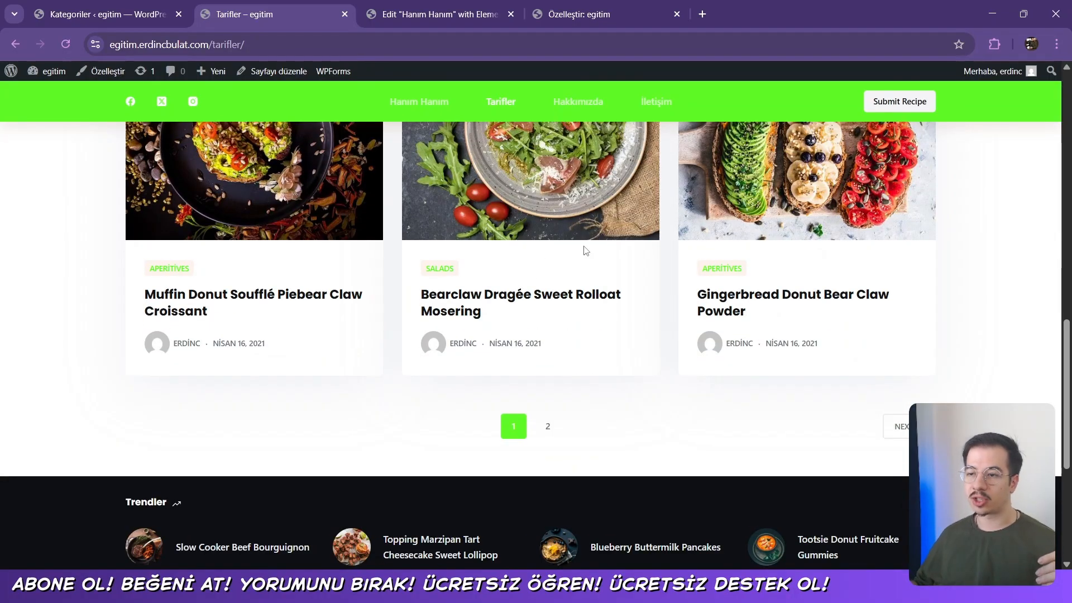
left_click(547, 427)
scroll(461, 403, "down", 2)
scroll(461, 403, "down", 3)
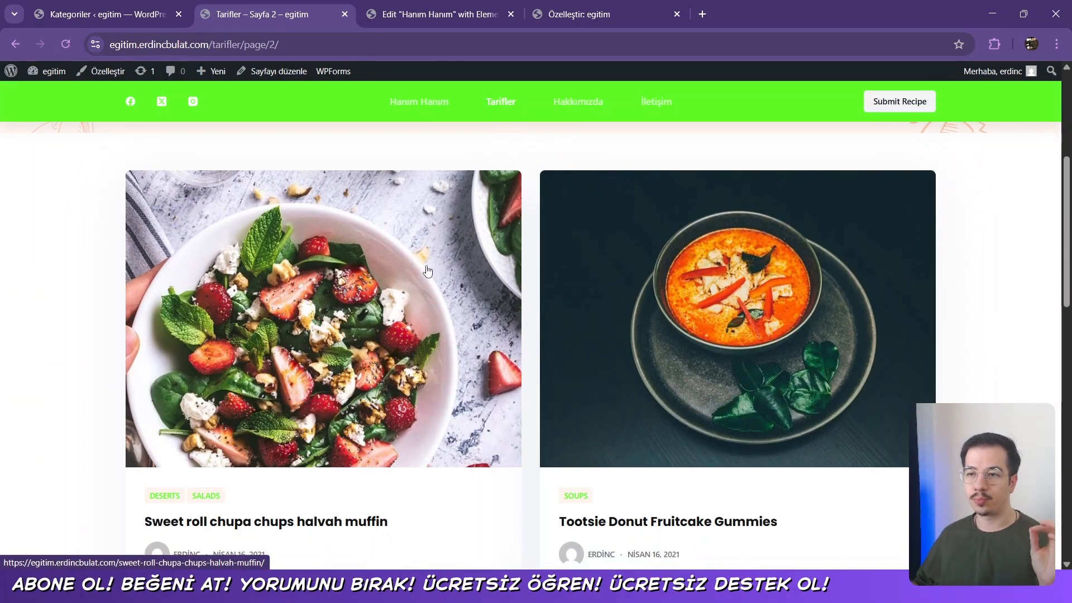
scroll(558, 223, "up", 5)
left_click(617, 171)
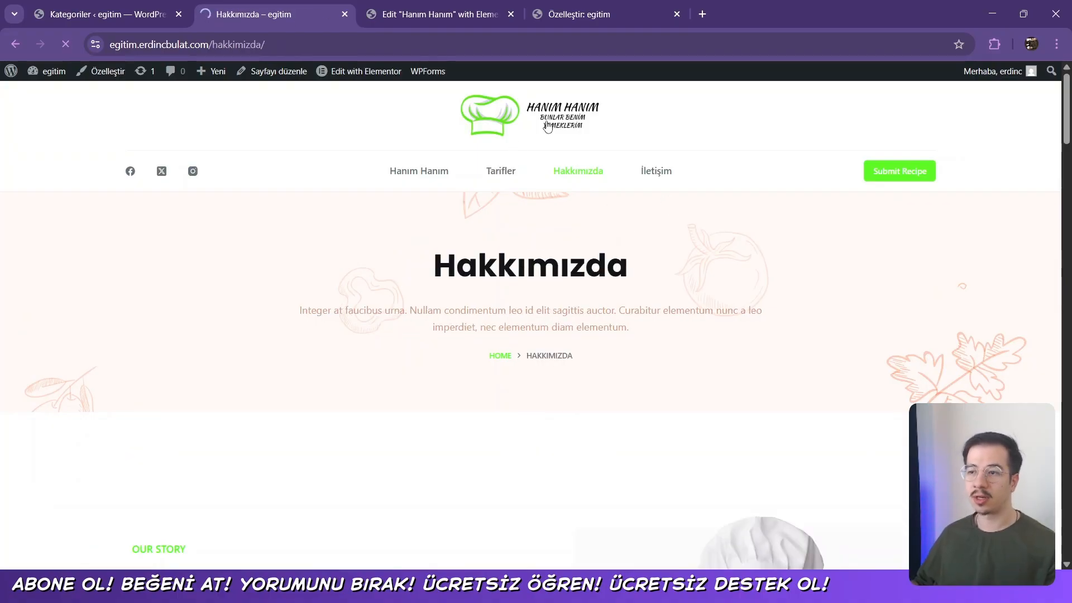
left_click(548, 128)
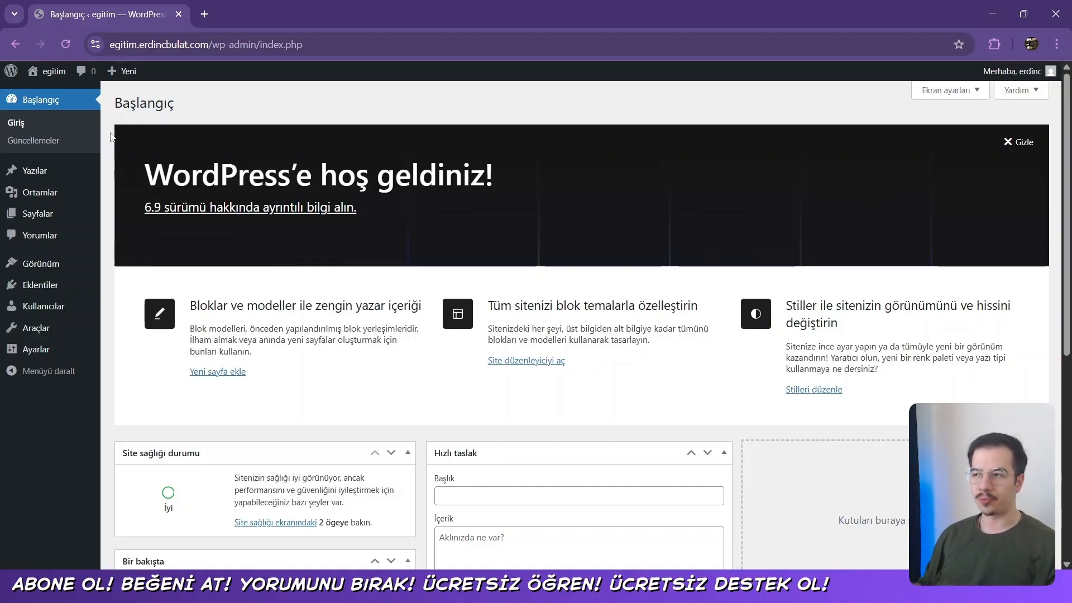
Check the installed plugins, and search the themes available to add for Blocksy
left_click(45, 286)
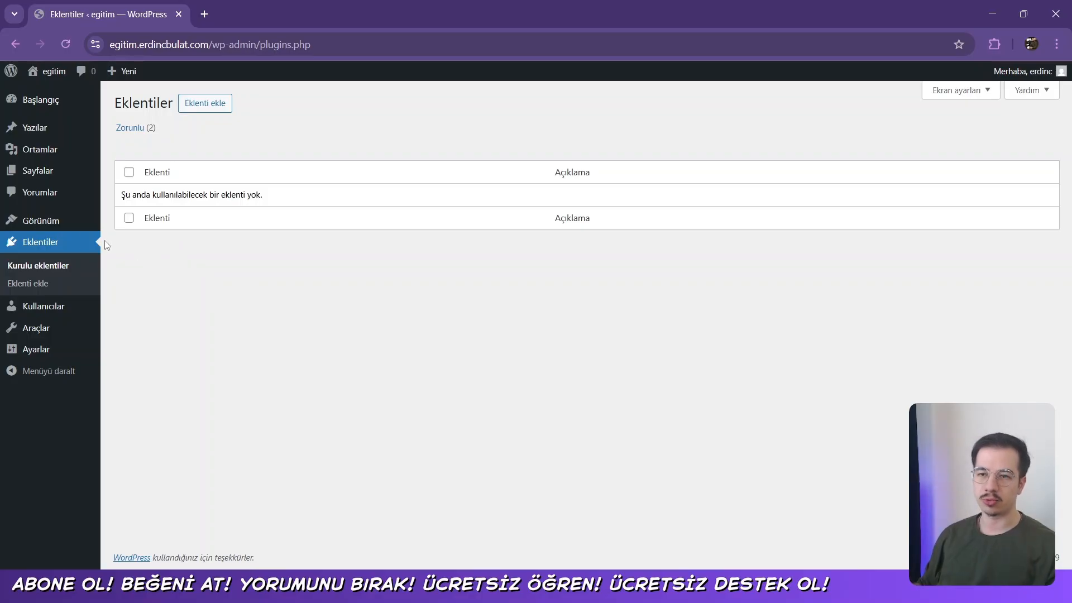
mouse_move(48, 231)
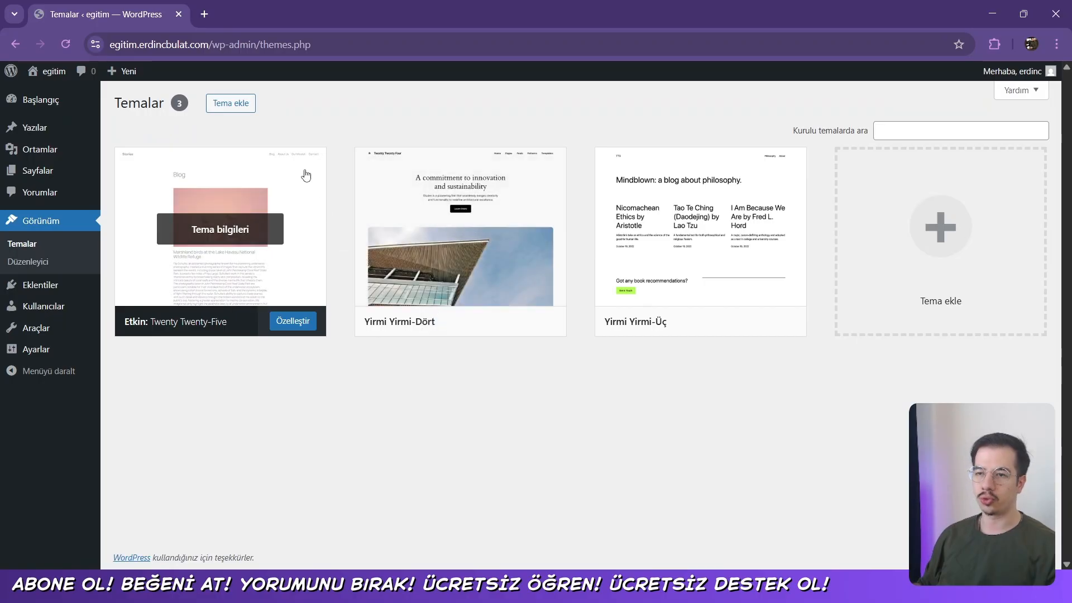
left_click(222, 107)
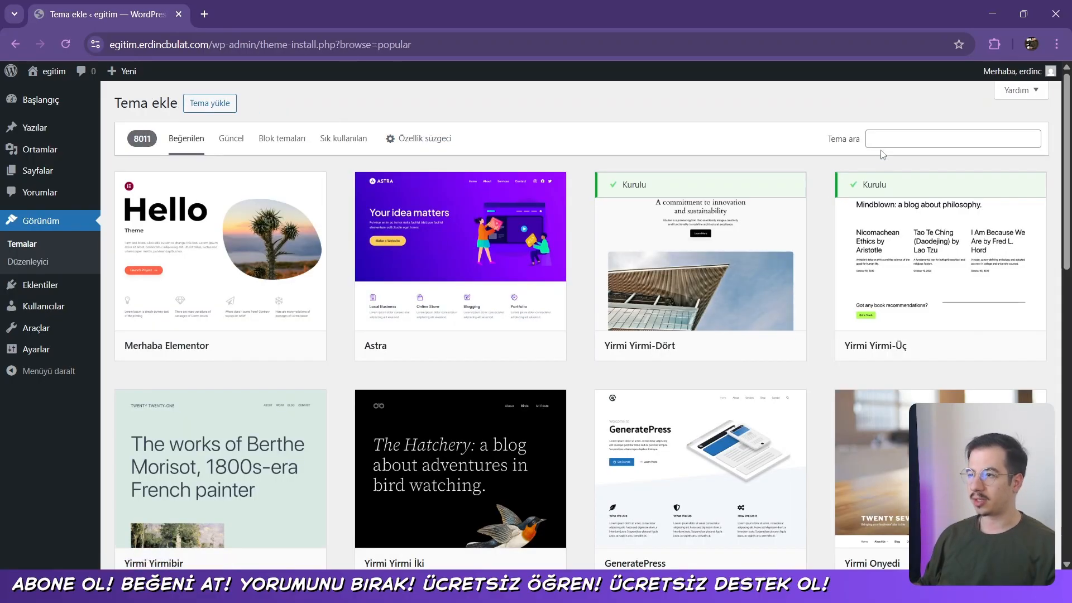
left_click(876, 138)
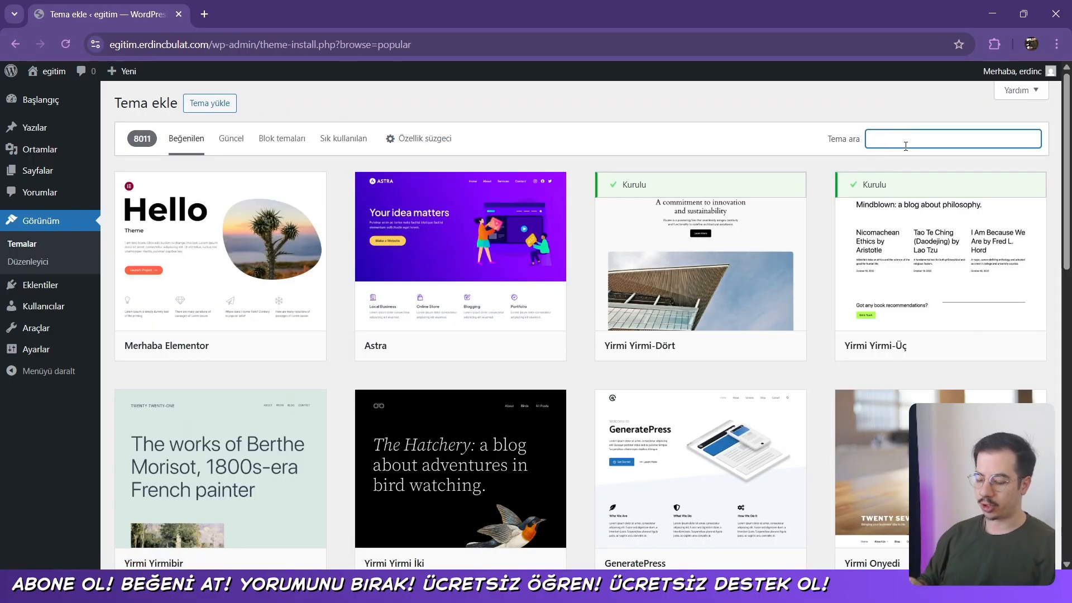
type("Blockt")
type("y")
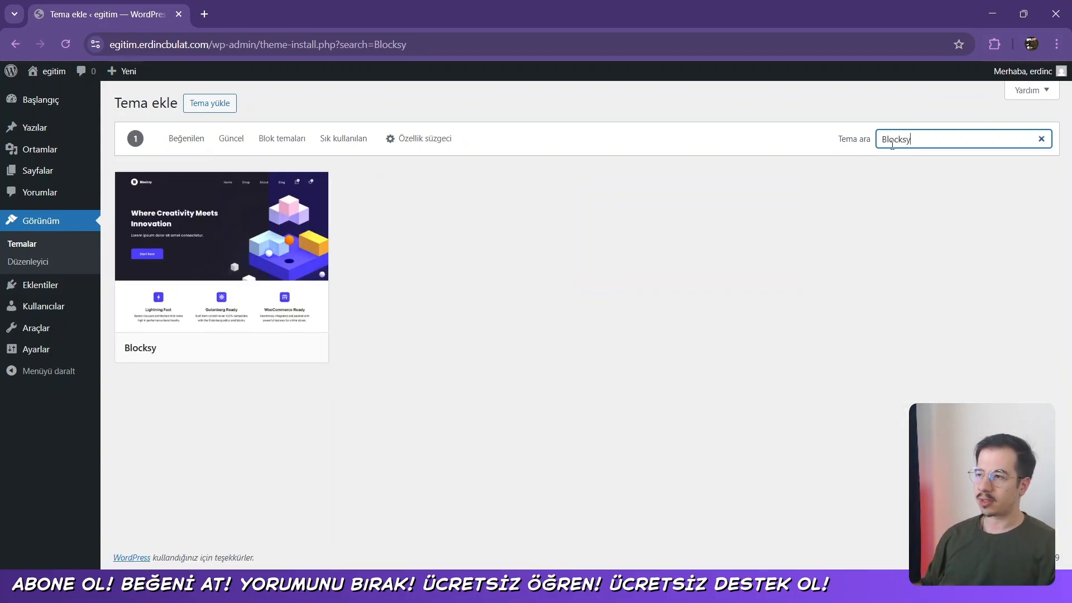
Install the Blocksy theme and activate it on the site
mouse_move(250, 267)
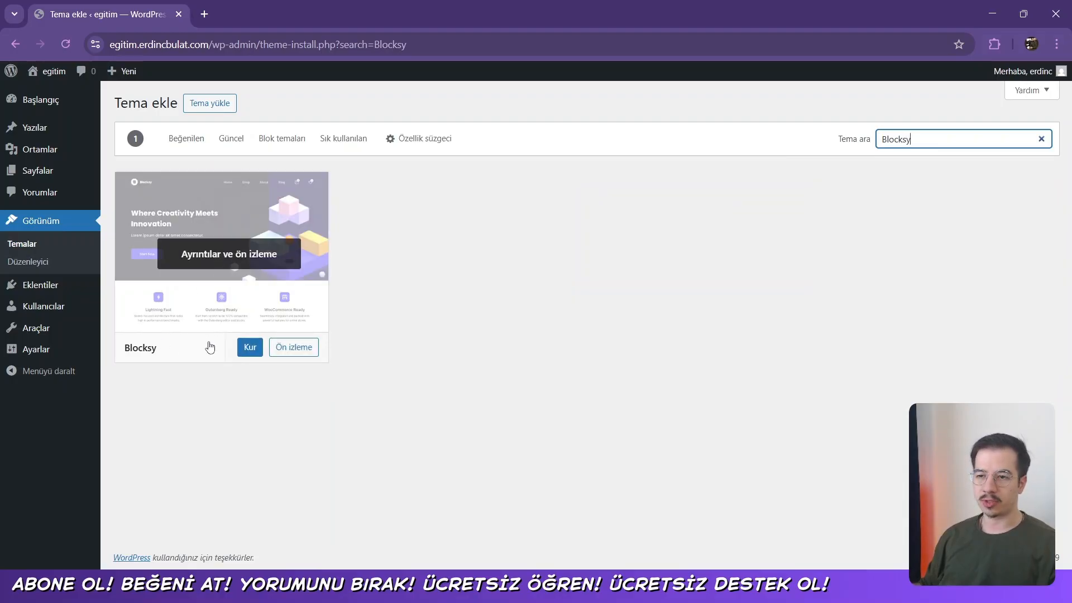
left_click(249, 349)
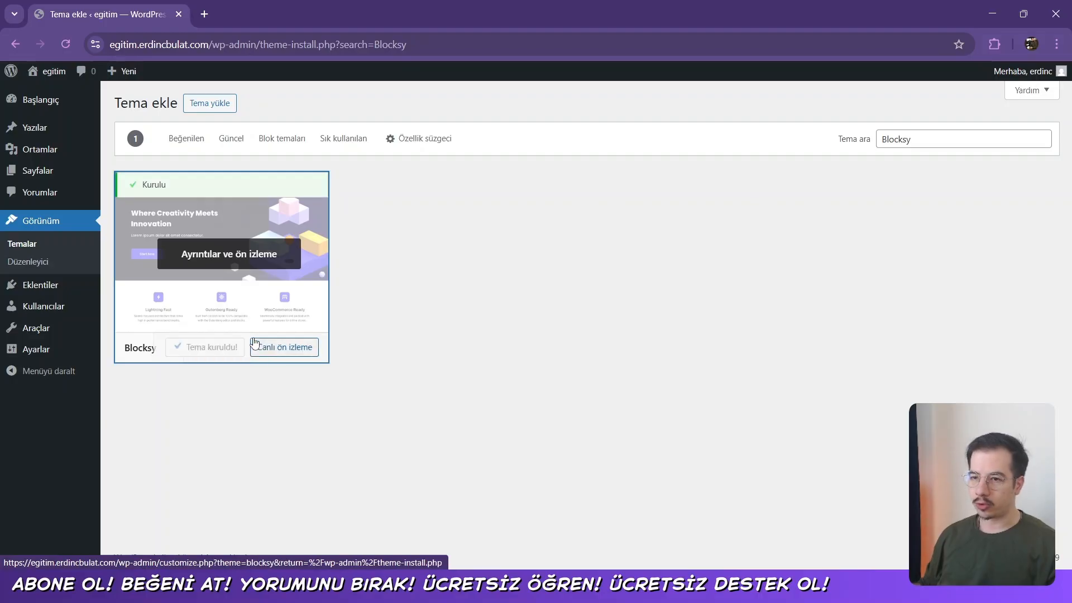
left_click(215, 347)
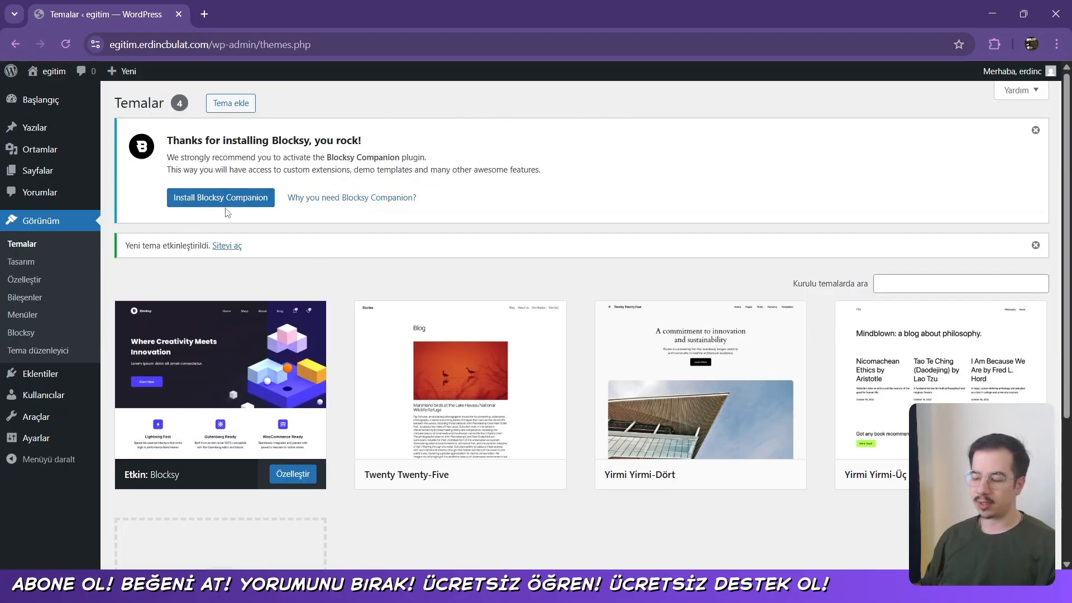
Delete the three inactive themes Twenty Twenty-Five, Yirmi Yirmi-Dört and Yirmi Yirmi-Üç
mouse_move(497, 401)
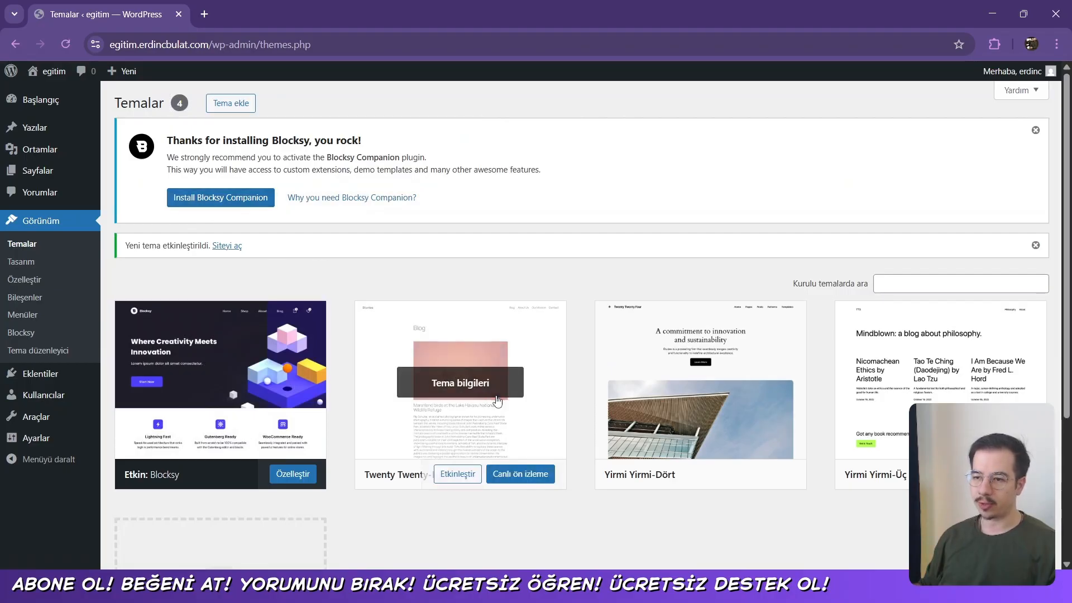
left_click(541, 420)
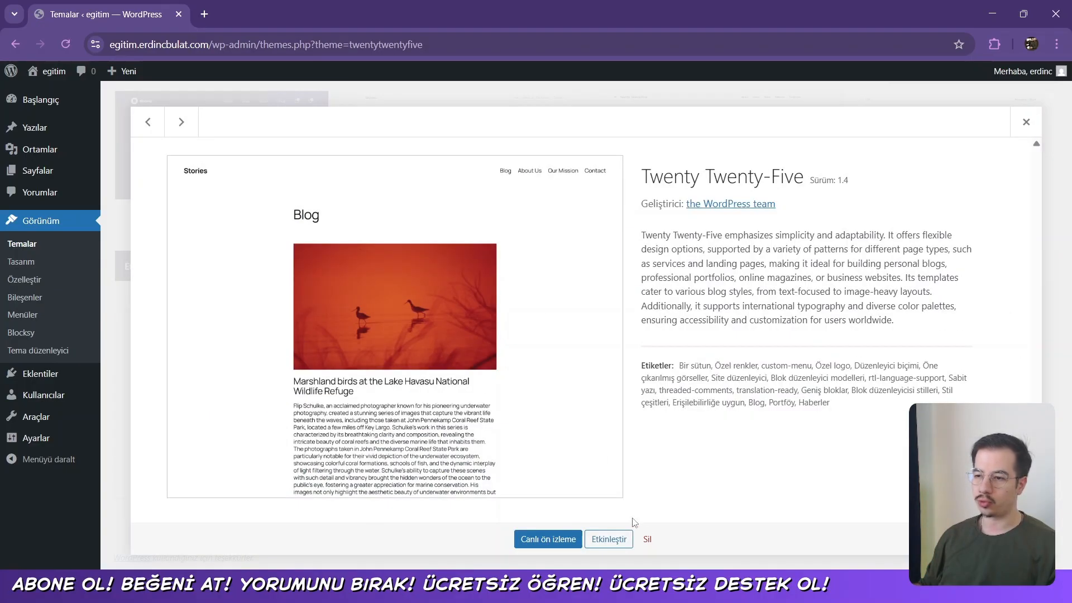
left_click(647, 539)
left_click(591, 175)
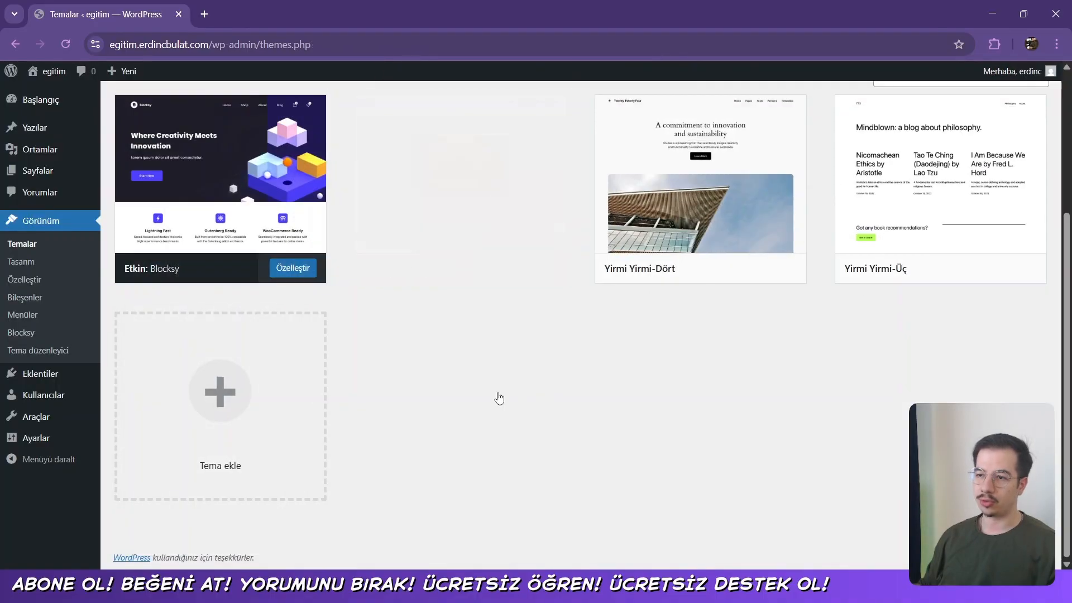
left_click(466, 394)
left_click(648, 539)
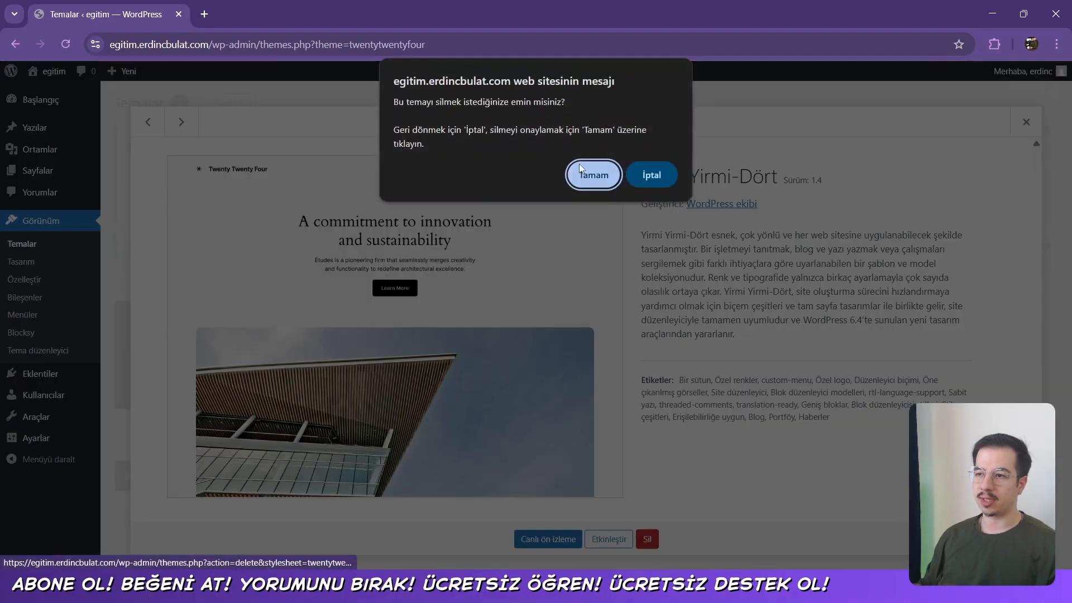
left_click(608, 177)
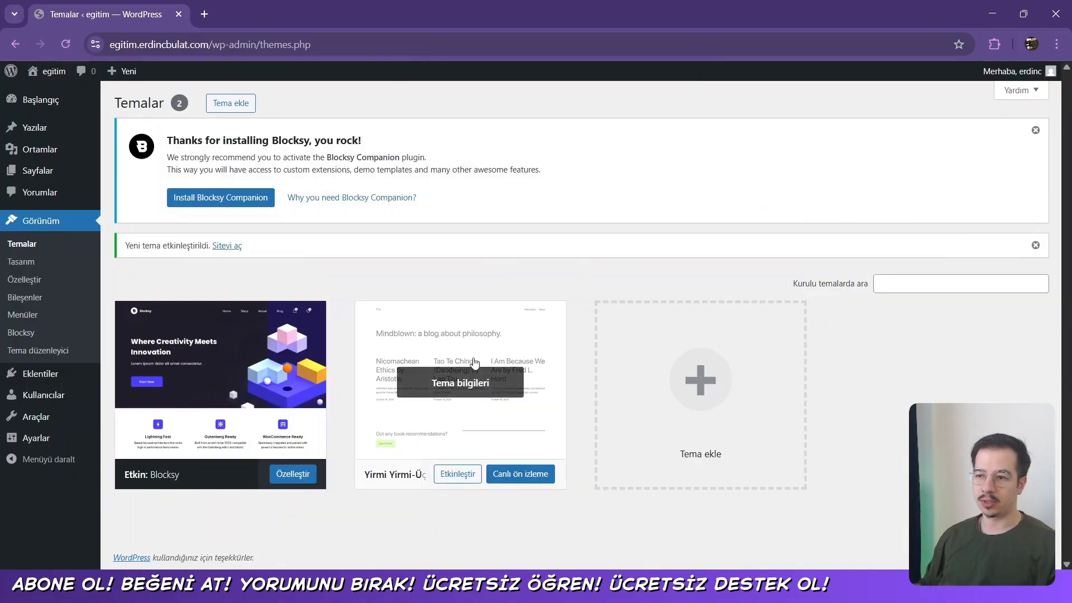
left_click(478, 378)
left_click(648, 540)
left_click(609, 176)
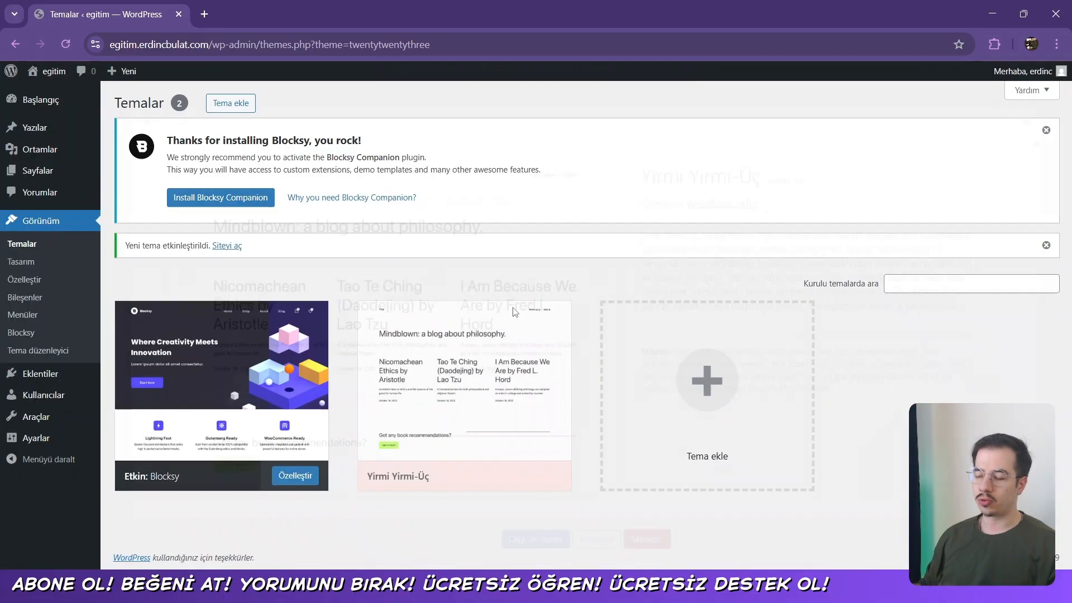
Install the recommended Blocksy Companion plugin and look over the customizer shortcuts on the Blocksy dashboard
scroll(407, 345, "up", 2)
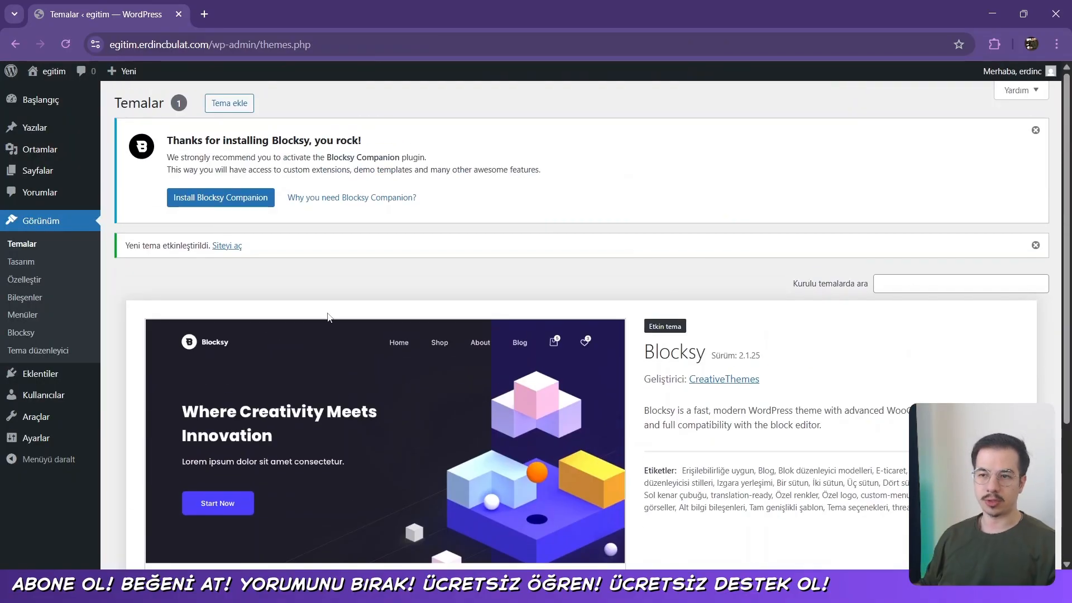
left_click(208, 203)
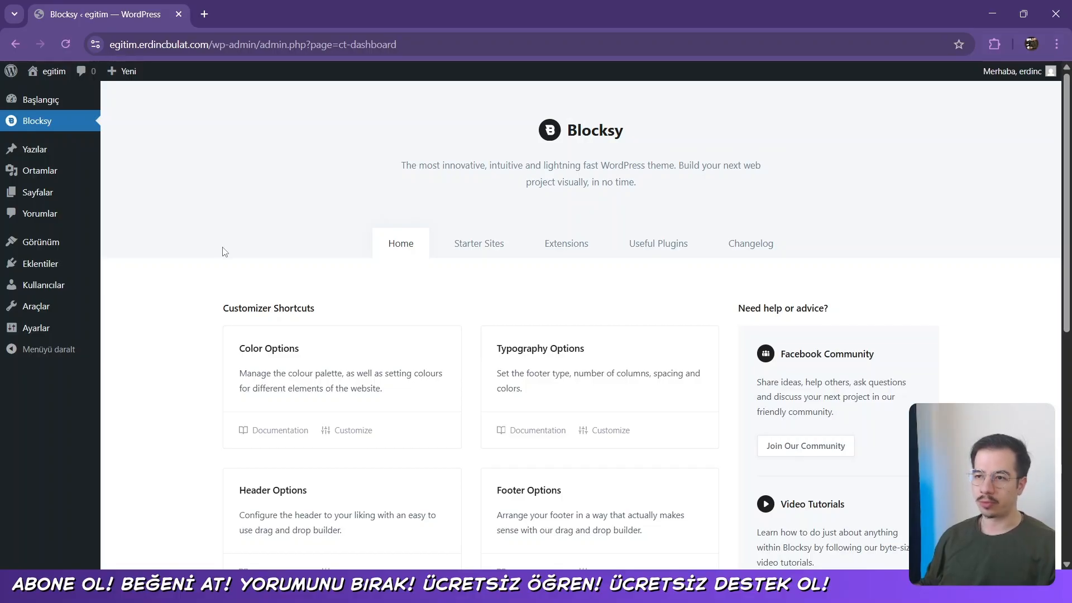
scroll(223, 251, "down", 2)
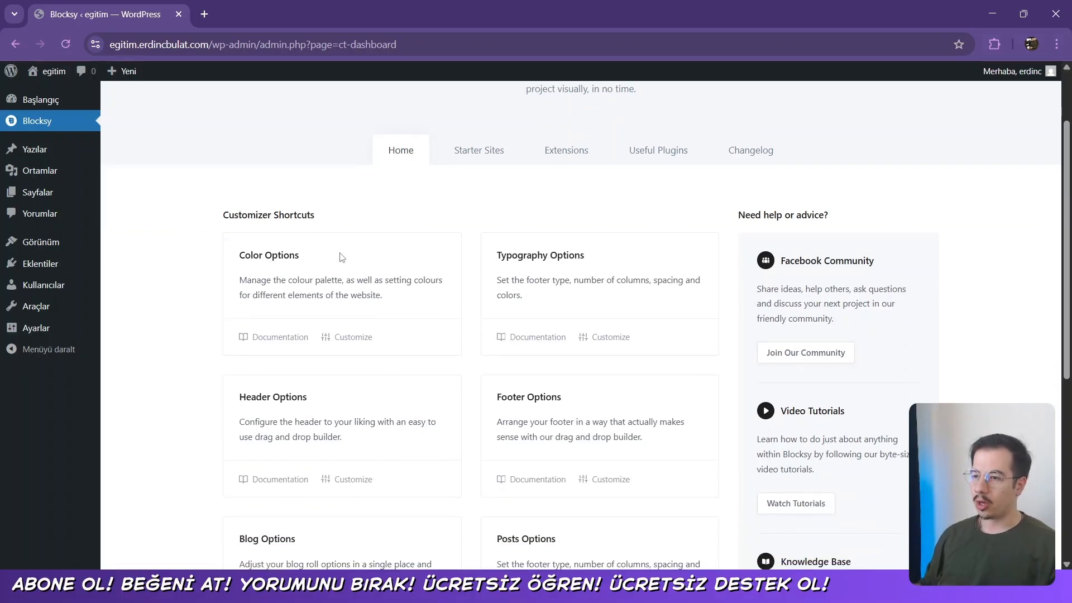
scroll(327, 275, "down", 3)
scroll(327, 276, "down", 2)
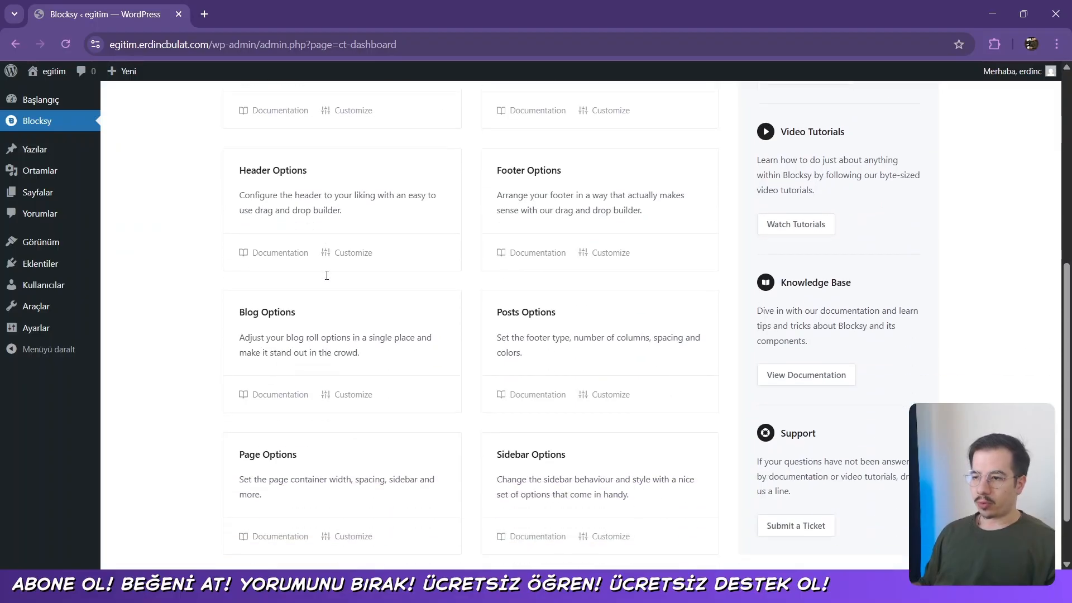
scroll(328, 280, "up", 6)
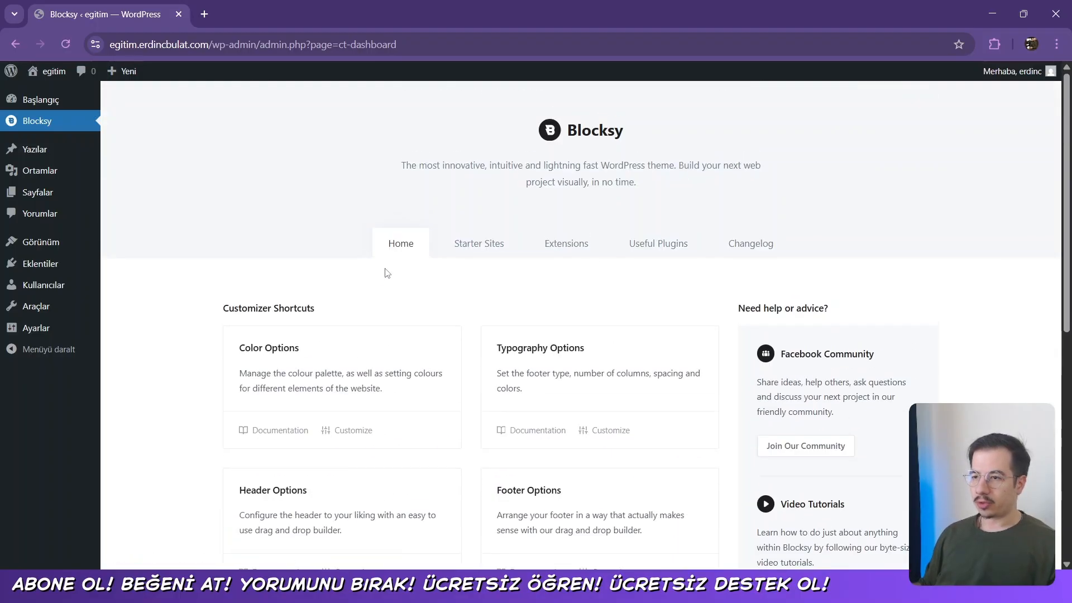
Open Blocksy's starter sites and filter them by the Blog category, the Free plan and the Elementor builder
left_click(453, 255)
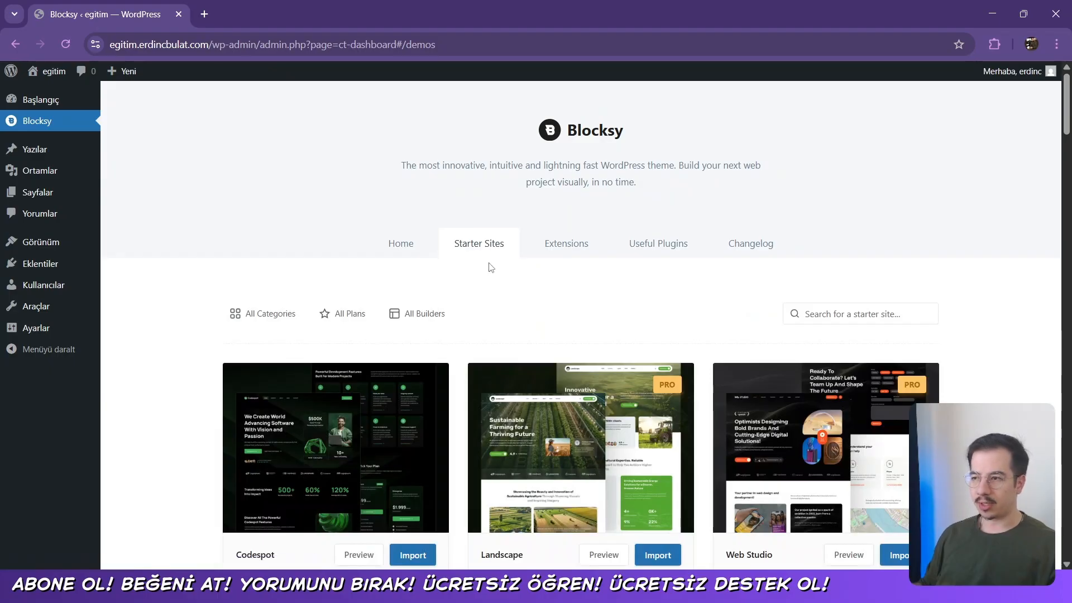
scroll(494, 265, "down", 2)
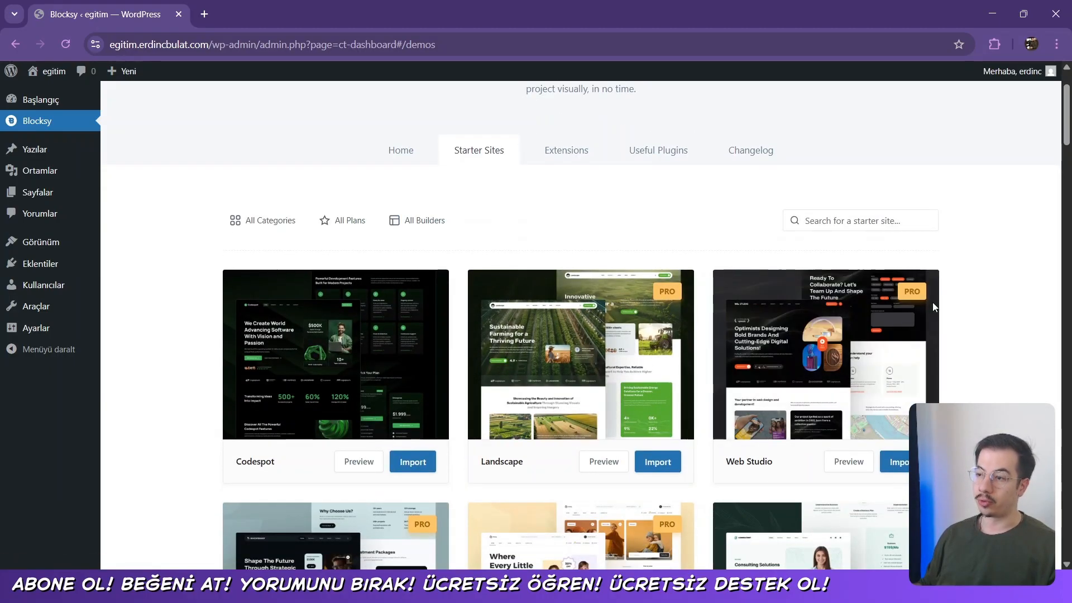
mouse_move(598, 384)
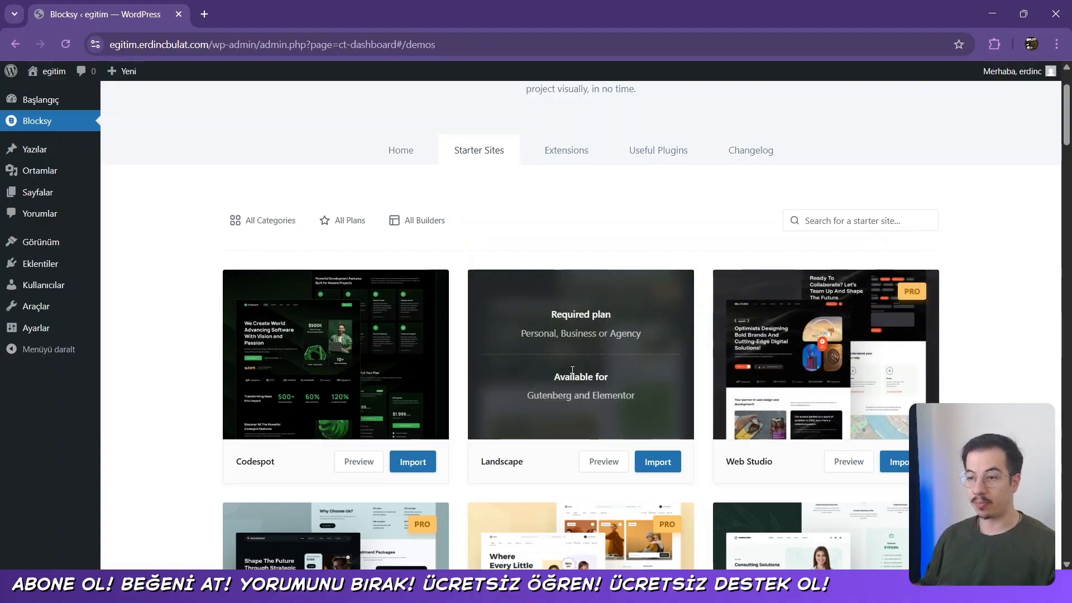
left_click(257, 223)
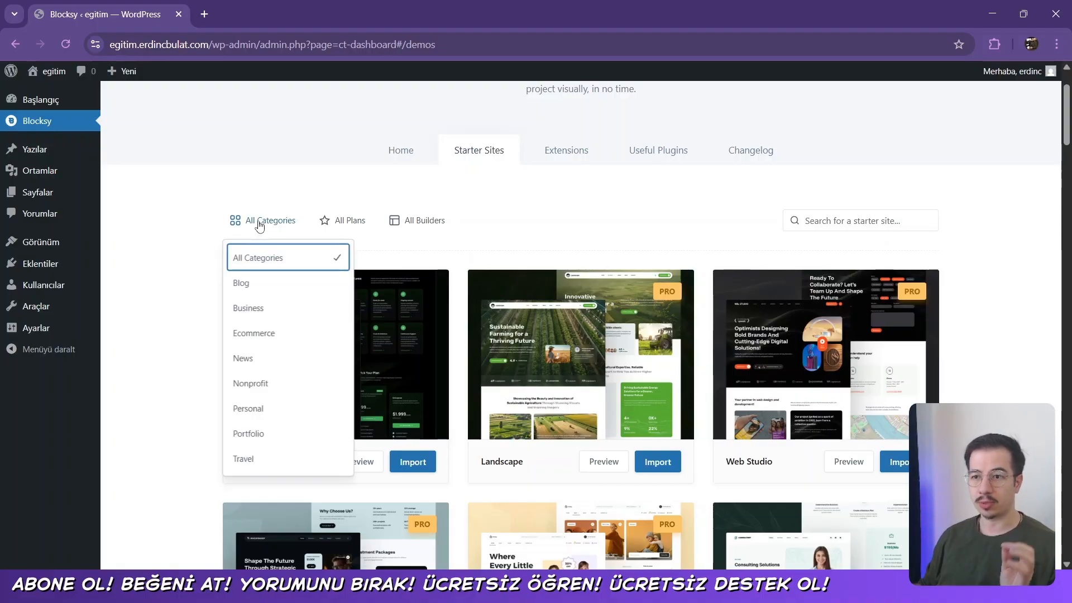
left_click(258, 284)
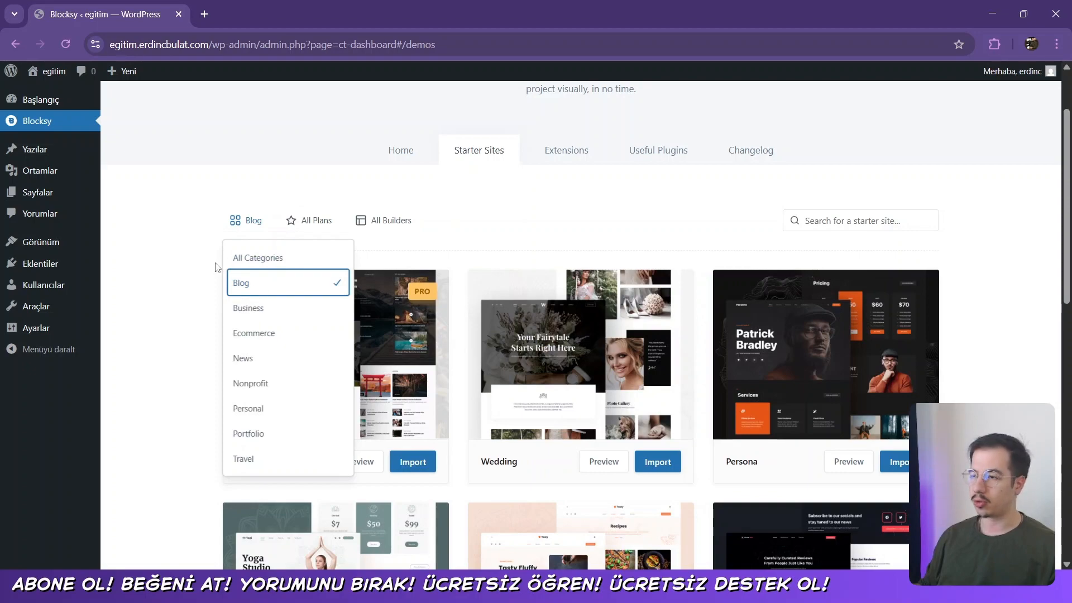
left_click(316, 221)
left_click(296, 285)
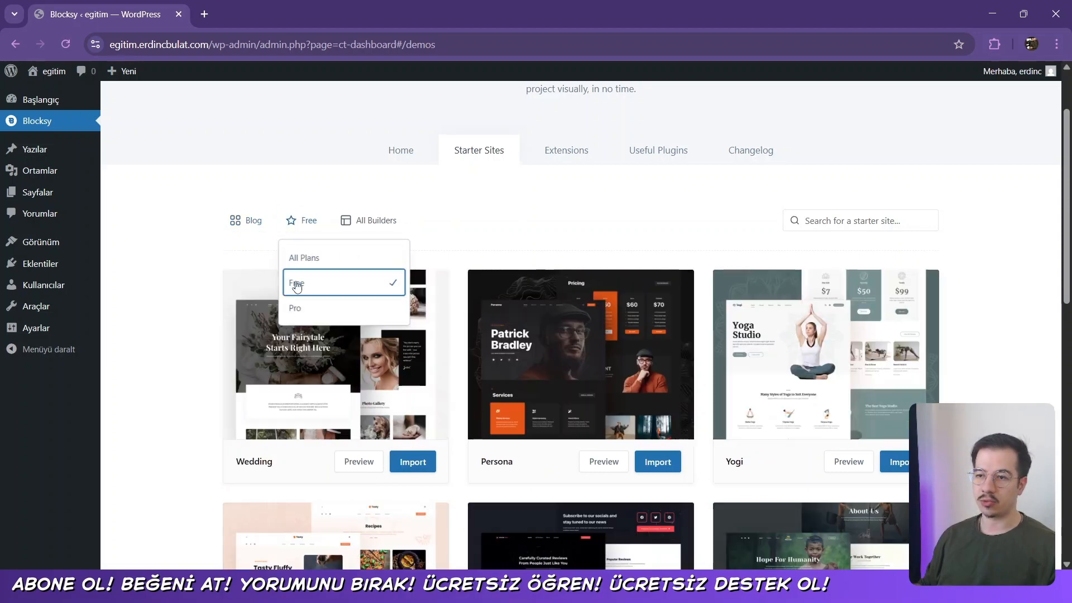
left_click(379, 223)
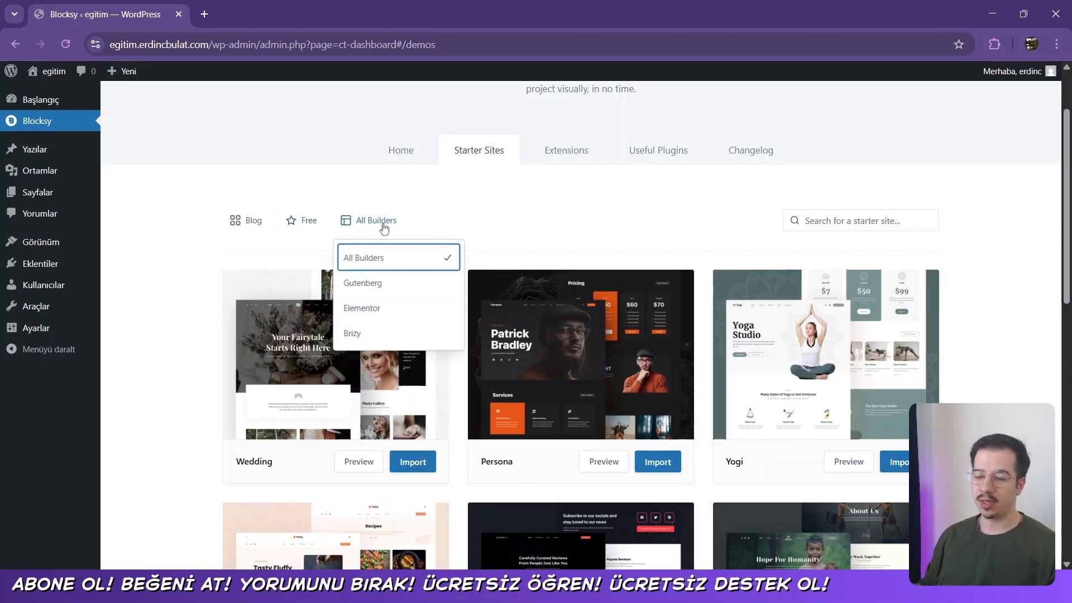
left_click(365, 310)
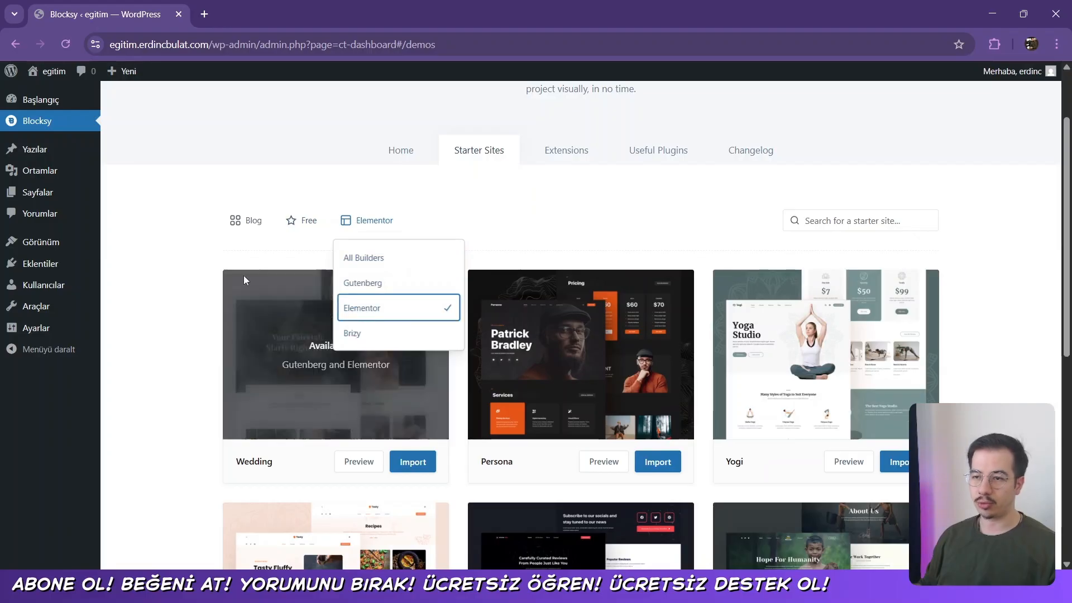
left_click(210, 237)
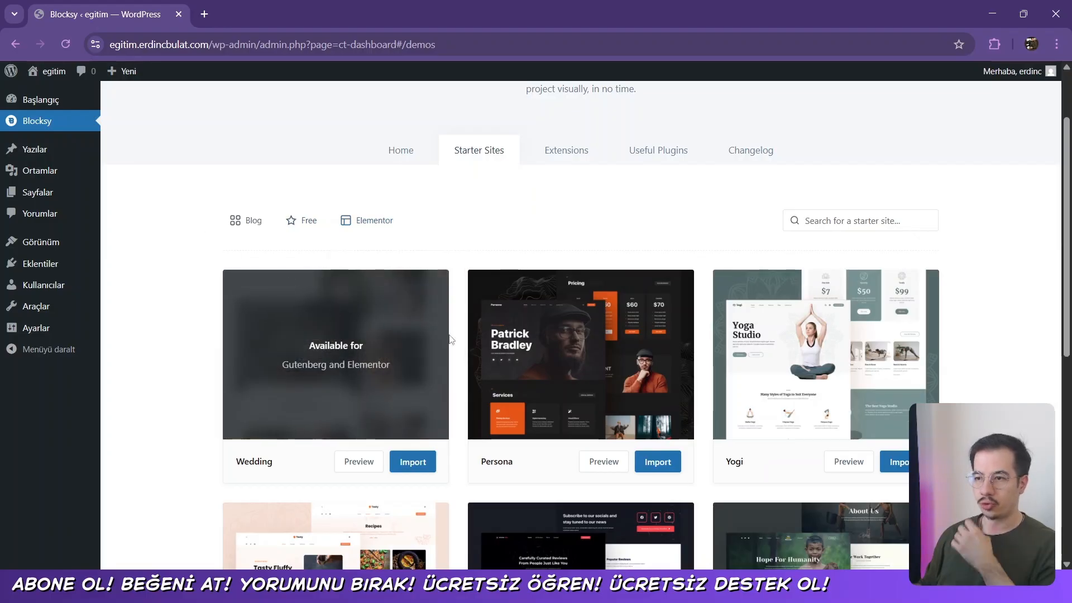
Look through the filtered starter sites for a suitable design
scroll(218, 287, "down", 1)
scroll(218, 287, "down", 5)
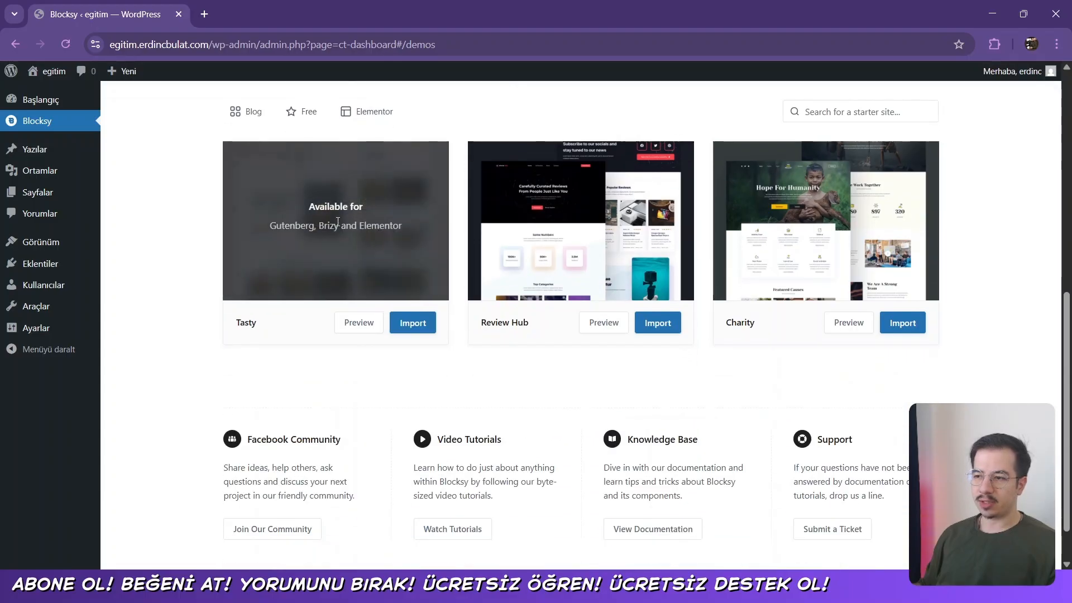
scroll(407, 206, "up", 3)
scroll(598, 333, "up", 2)
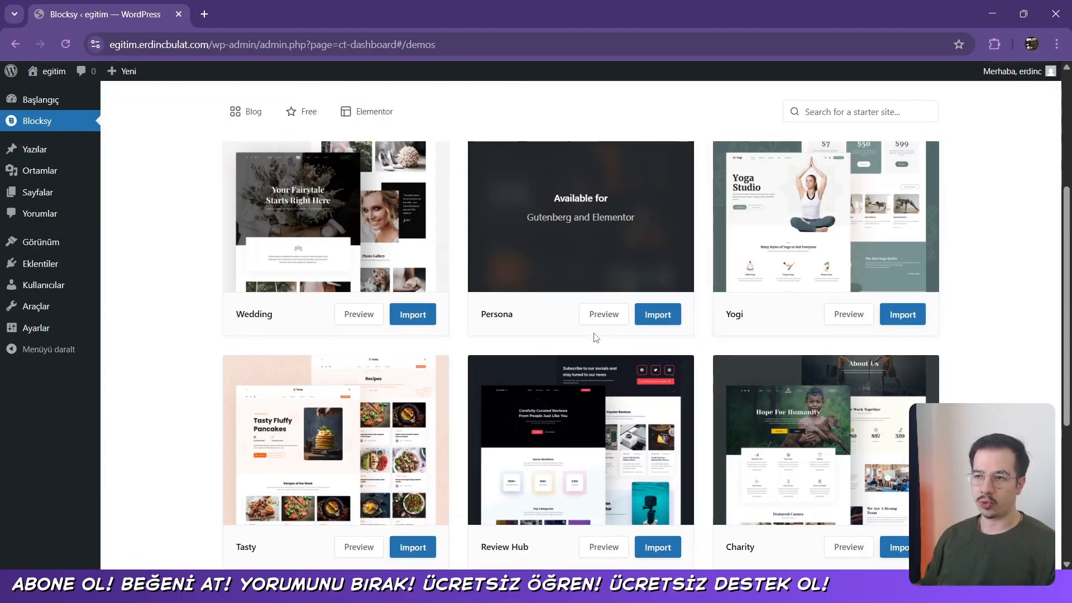
Preview the Persona starter site, look through its home page and return to the starter site list
scroll(191, 256, "up", 1)
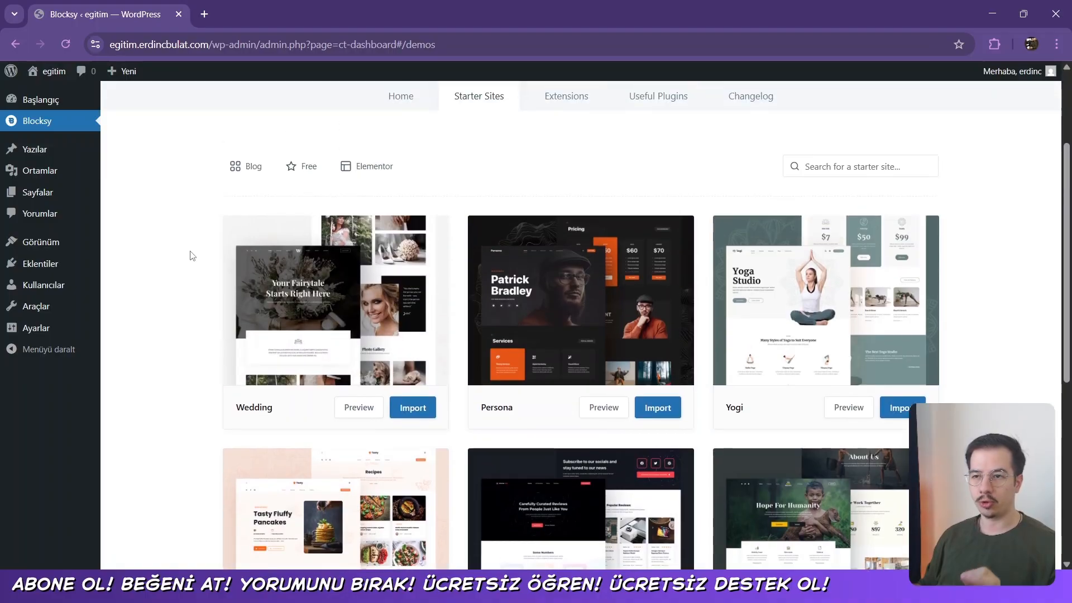
scroll(192, 256, "down", 3)
scroll(192, 256, "up", 2)
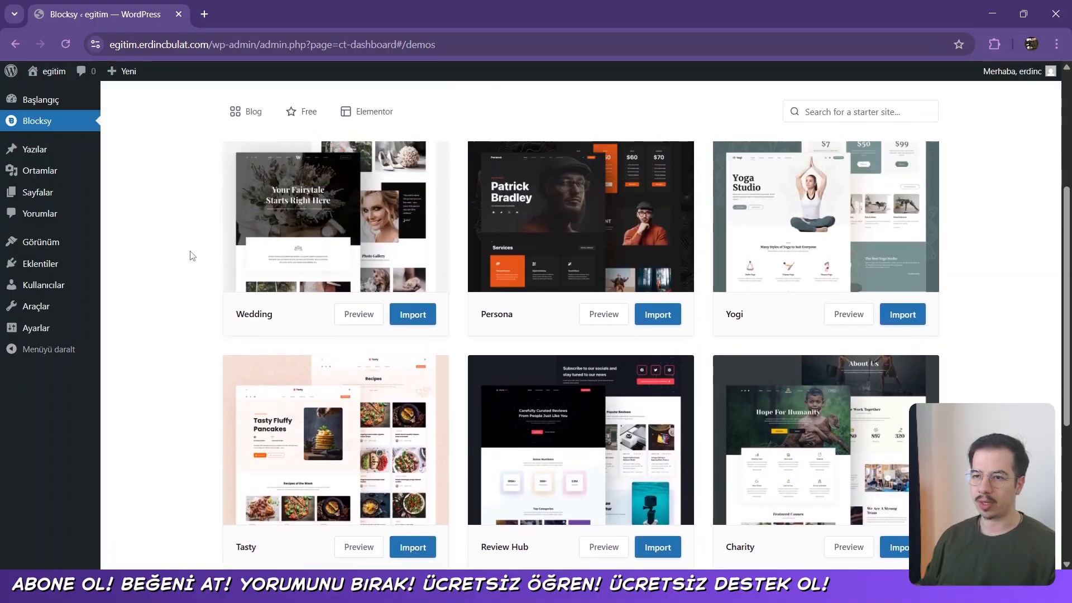
scroll(310, 251, "up", 2)
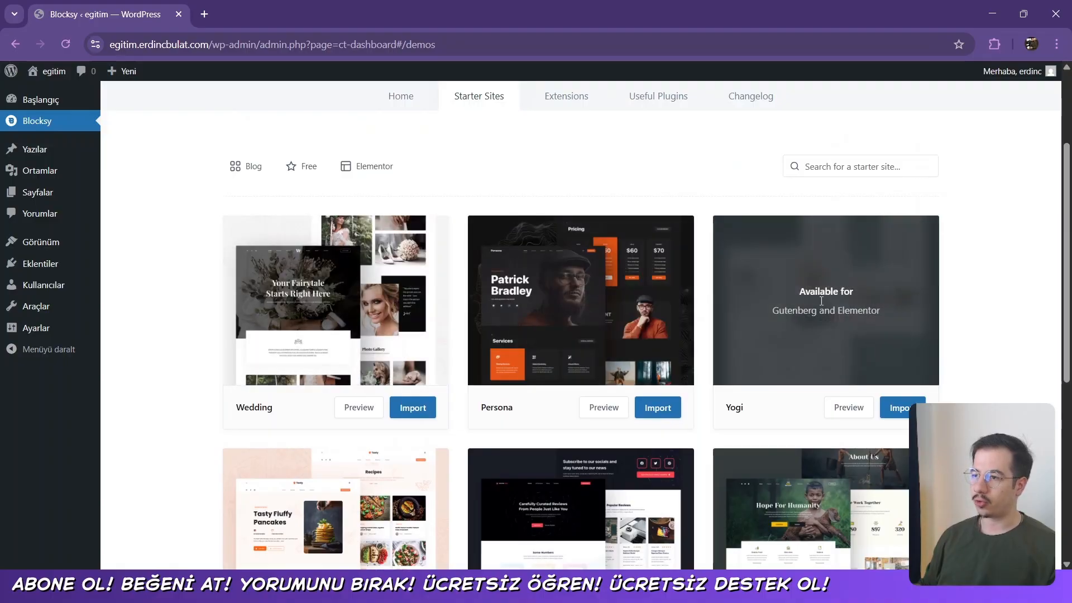
scroll(979, 309, "down", 2)
left_click(598, 316)
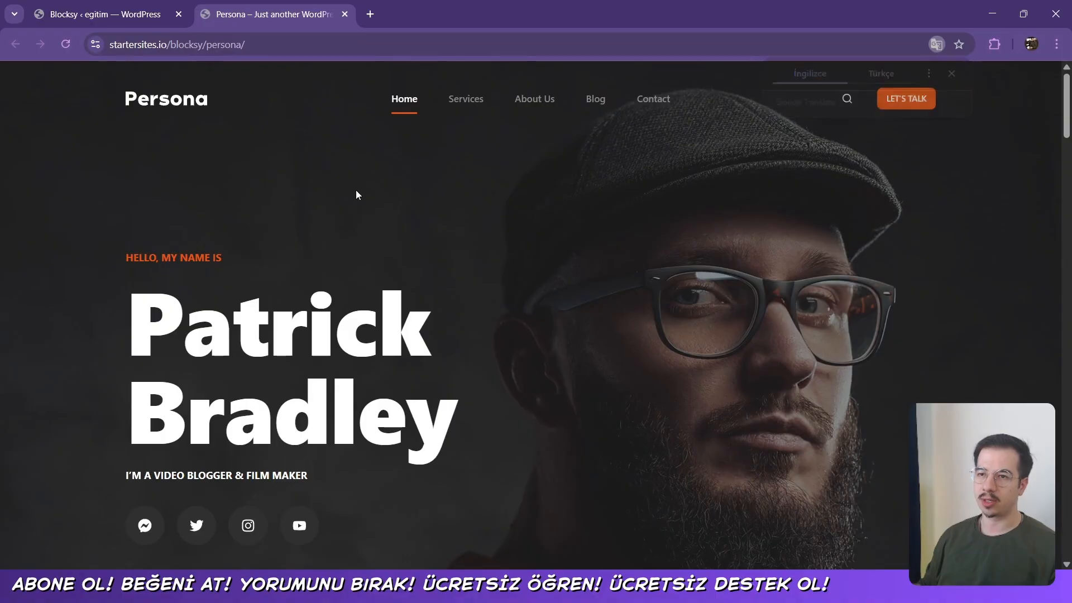
scroll(357, 192, "down", 8)
scroll(358, 194, "down", 7)
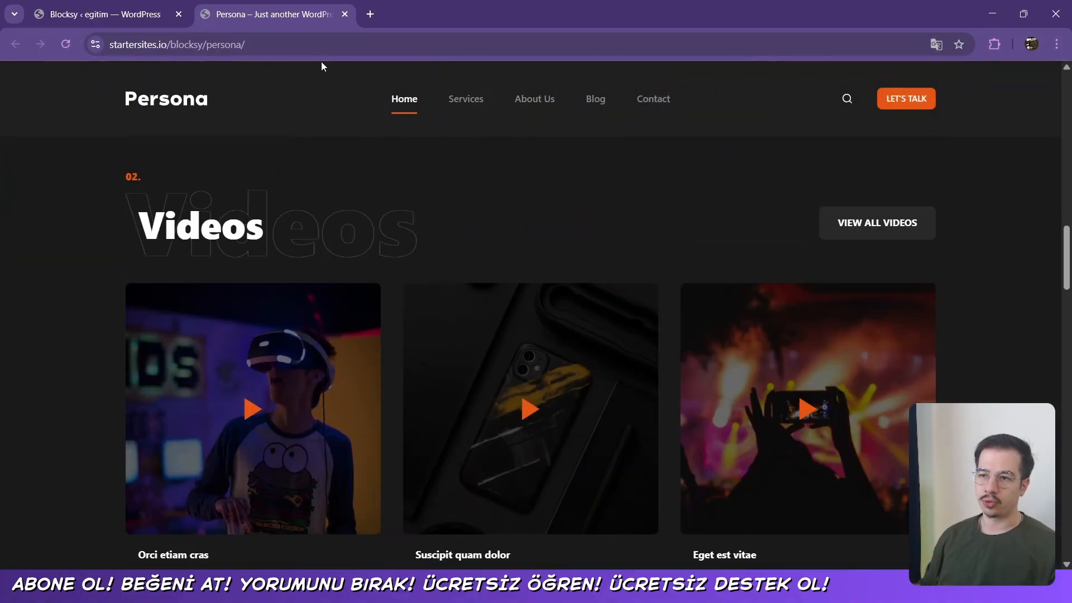
left_click(344, 14)
Preview the Tasty starter site, examine its recipe sections and close the preview
scroll(368, 235, "down", 2)
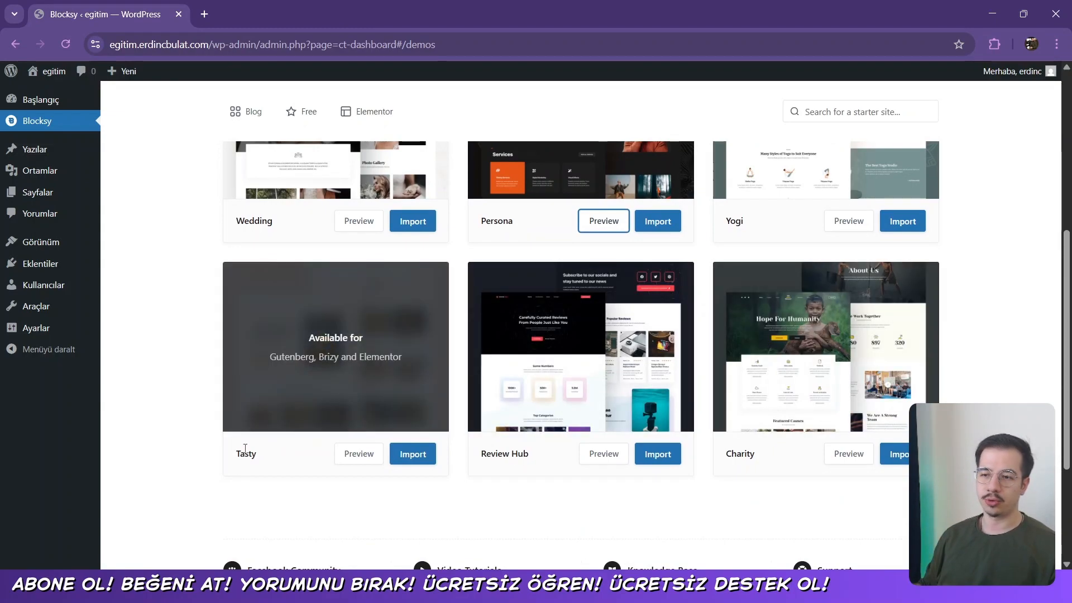
left_click(358, 454)
scroll(333, 263, "down", 2)
scroll(188, 236, "down", 15)
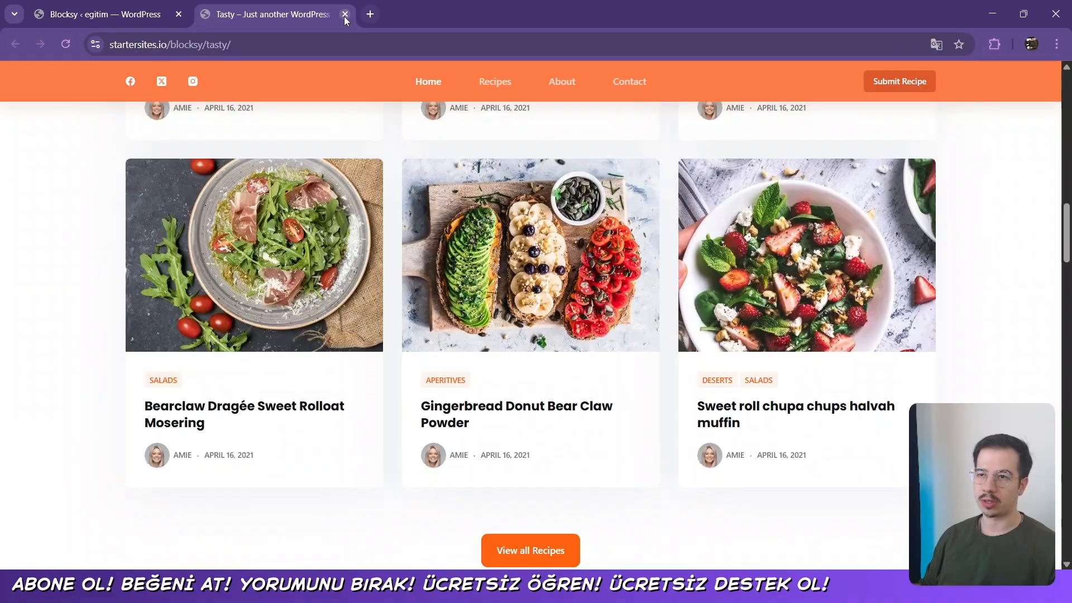
left_click(345, 15)
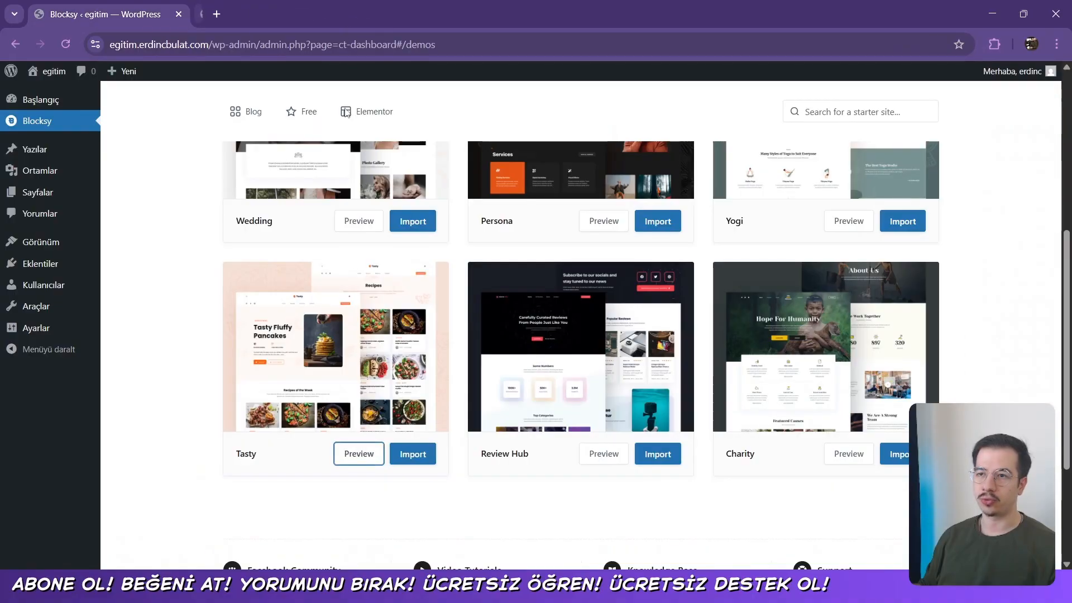
Import the Tasty starter site for Elementor with options, widgets, content, clean install and the WPForms, Elementor and Recipe Card Blocks plugins
left_click(416, 453)
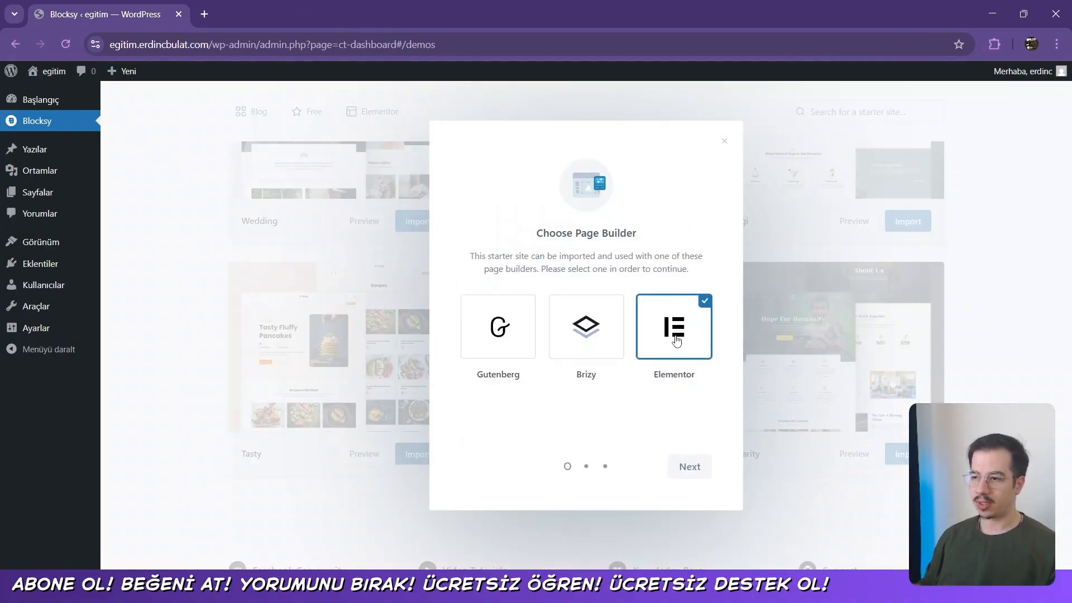
left_click(700, 471)
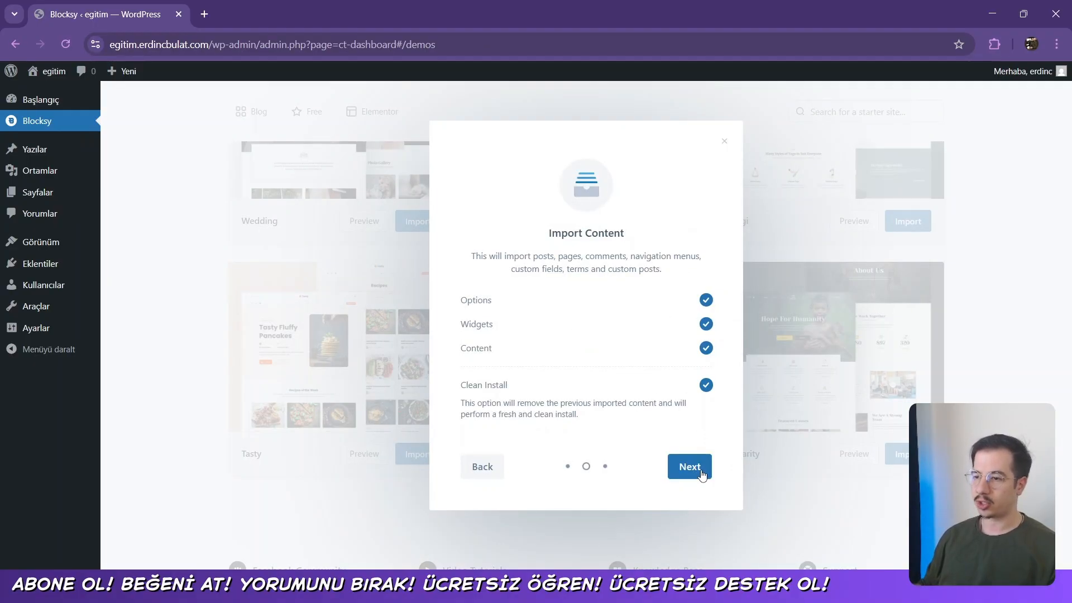
left_click(702, 473)
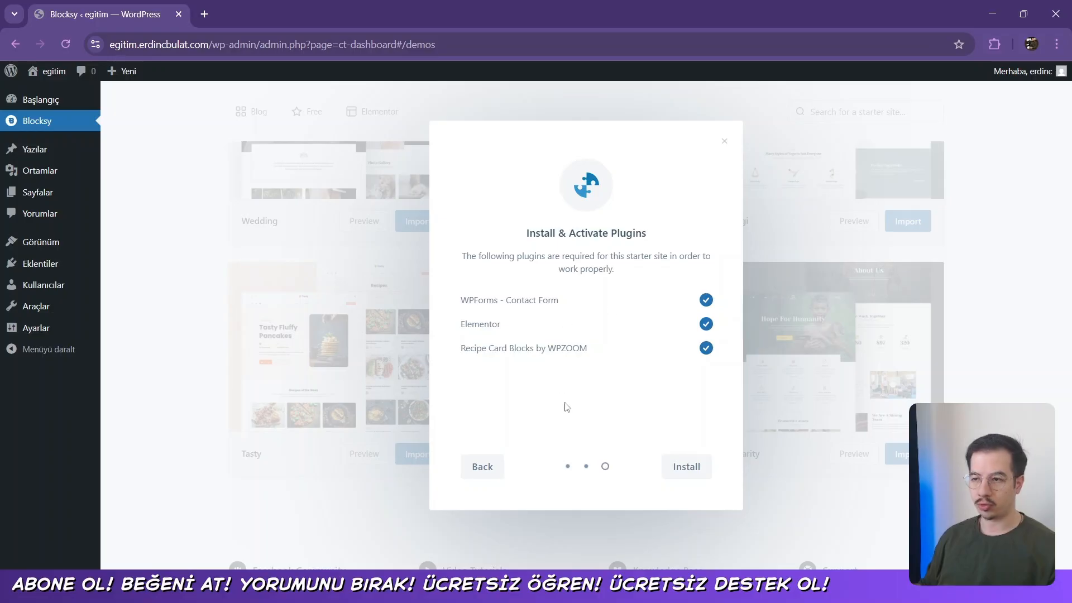
left_click(692, 468)
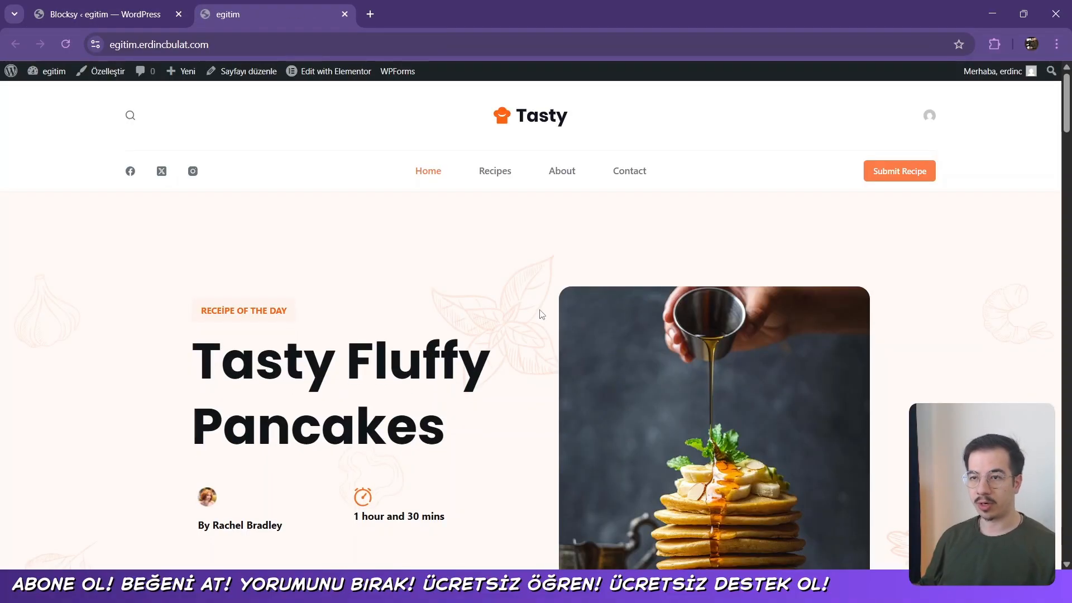
Review the imported Tasty home page from the hero banner down to the chefs section, and close its tab
scroll(540, 314, "down", 10)
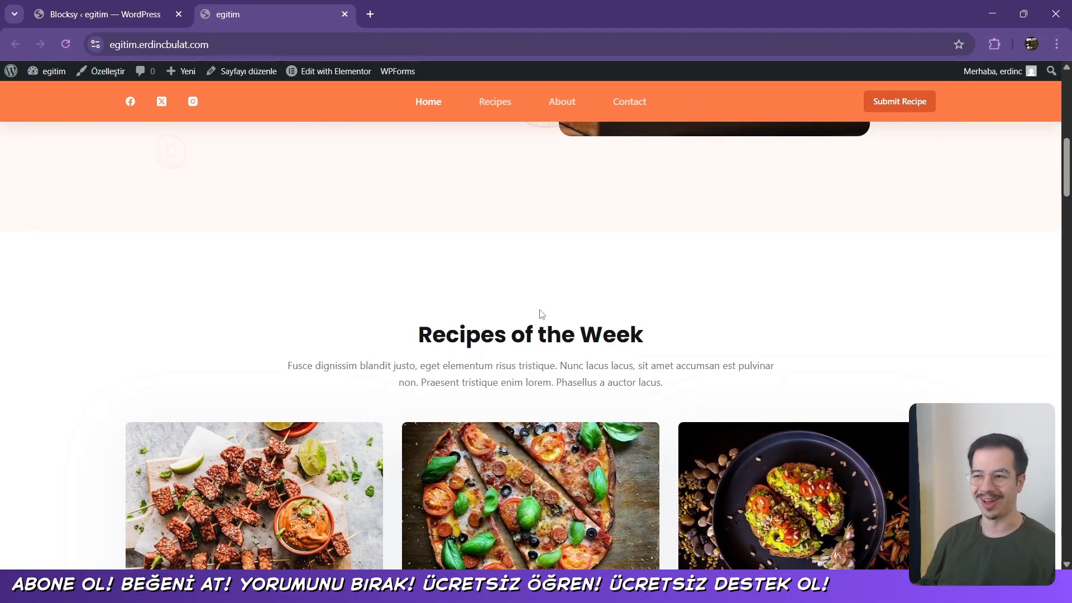
scroll(541, 315, "down", 3)
scroll(343, 216, "down", 3)
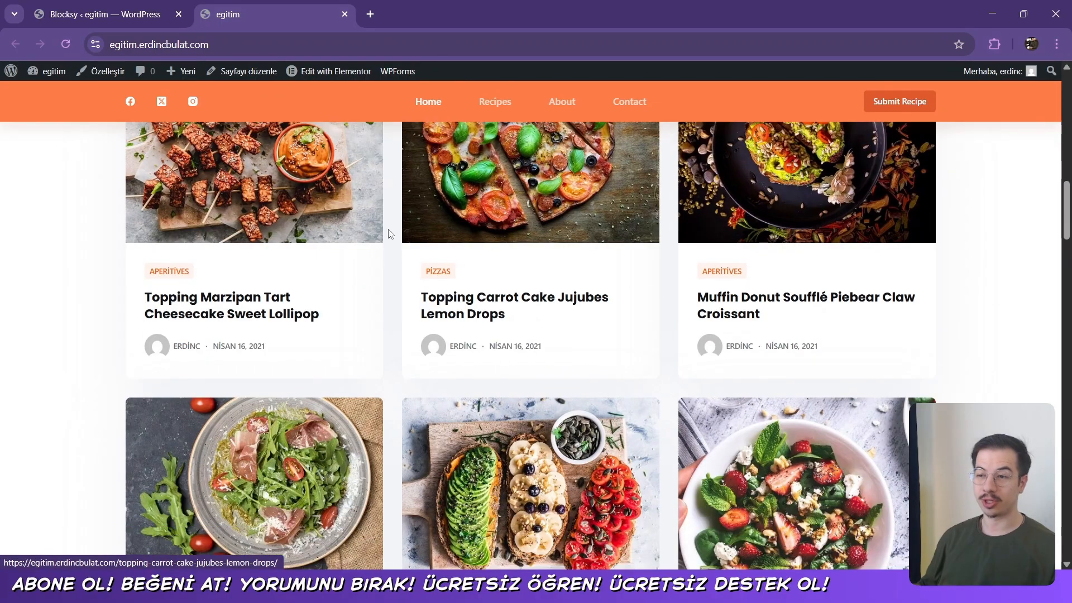
scroll(343, 216, "down", 10)
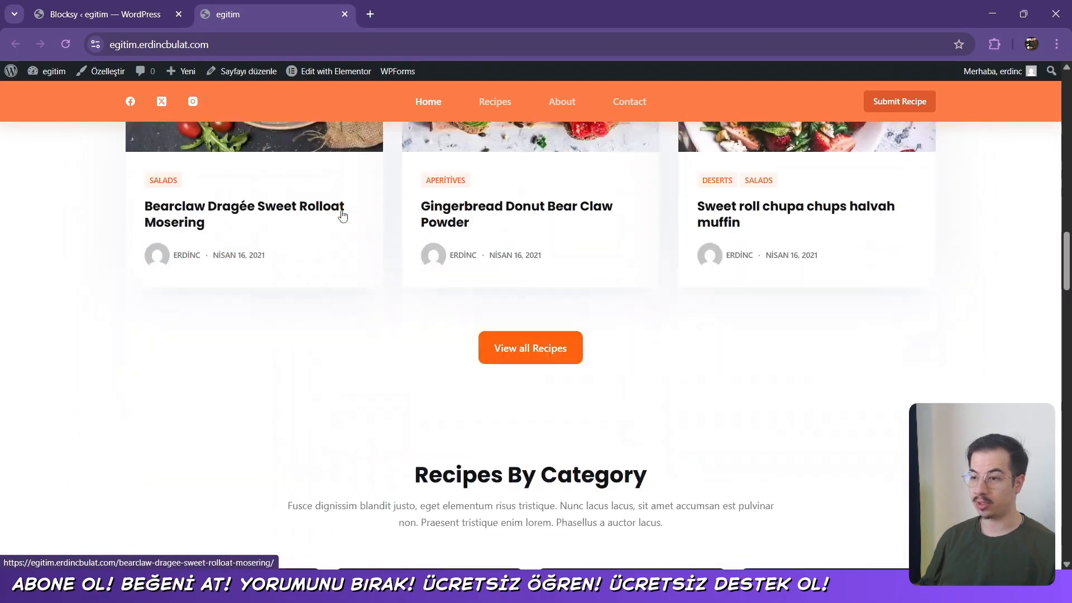
scroll(343, 216, "down", 1)
scroll(344, 210, "down", 6)
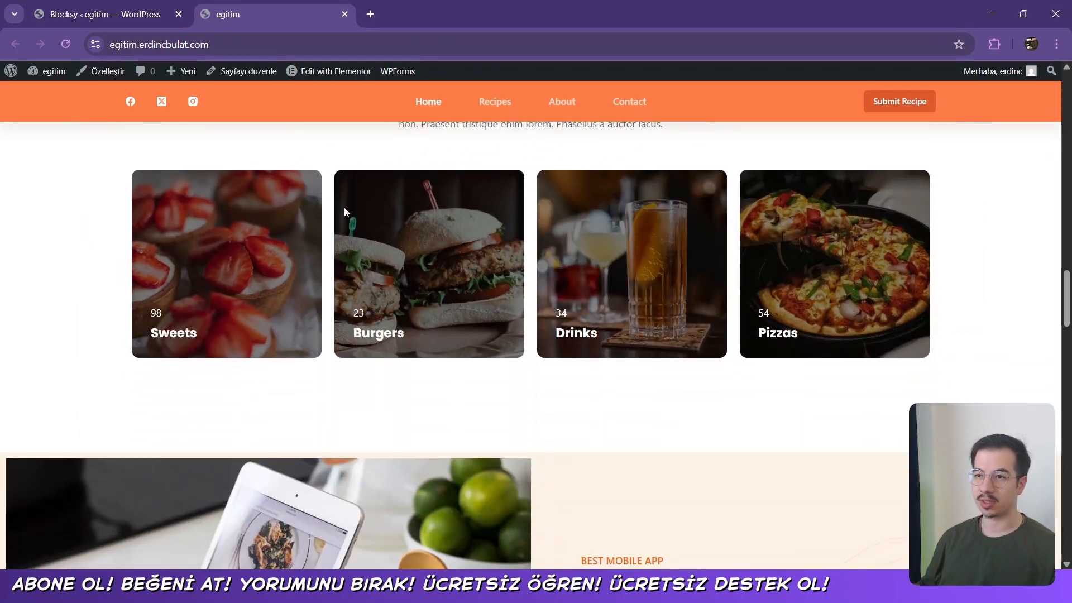
scroll(345, 211, "up", 5)
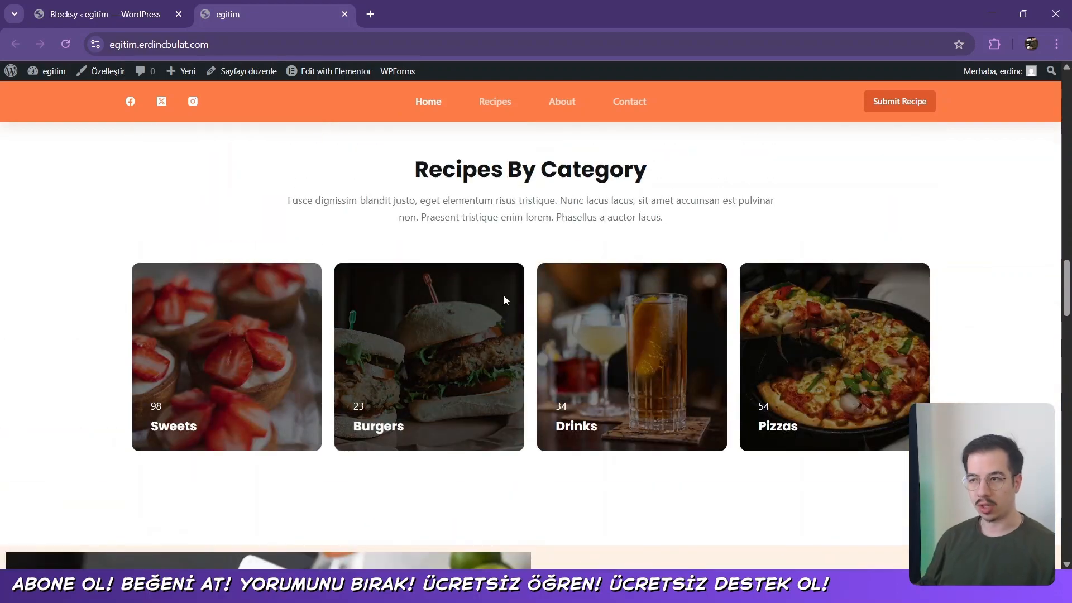
scroll(504, 300, "up", 2)
scroll(504, 300, "down", 12)
scroll(505, 300, "down", 6)
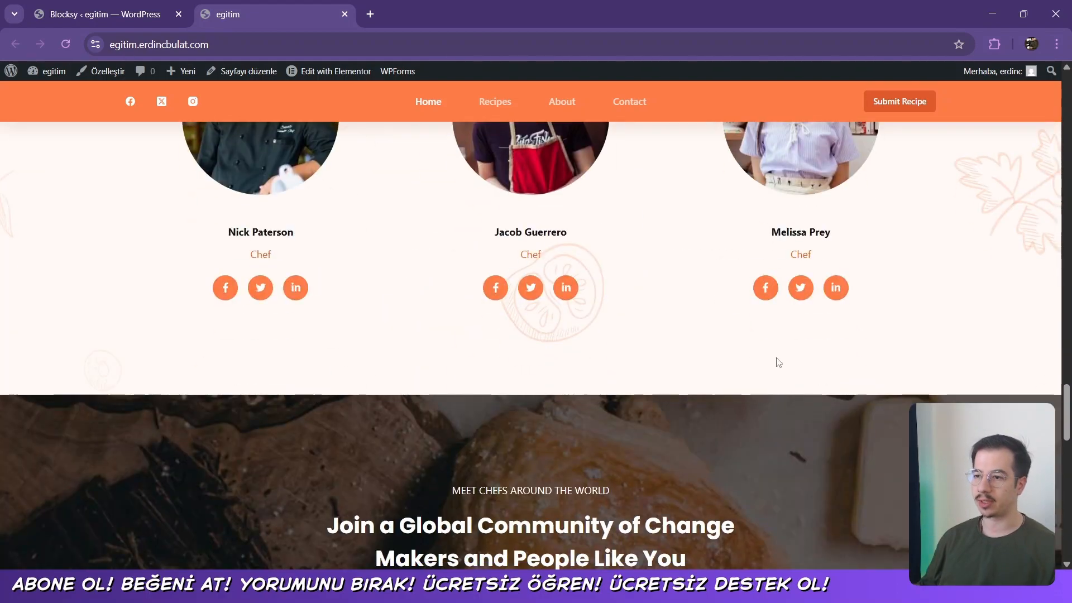
left_click_drag(1069, 430, 1069, 106)
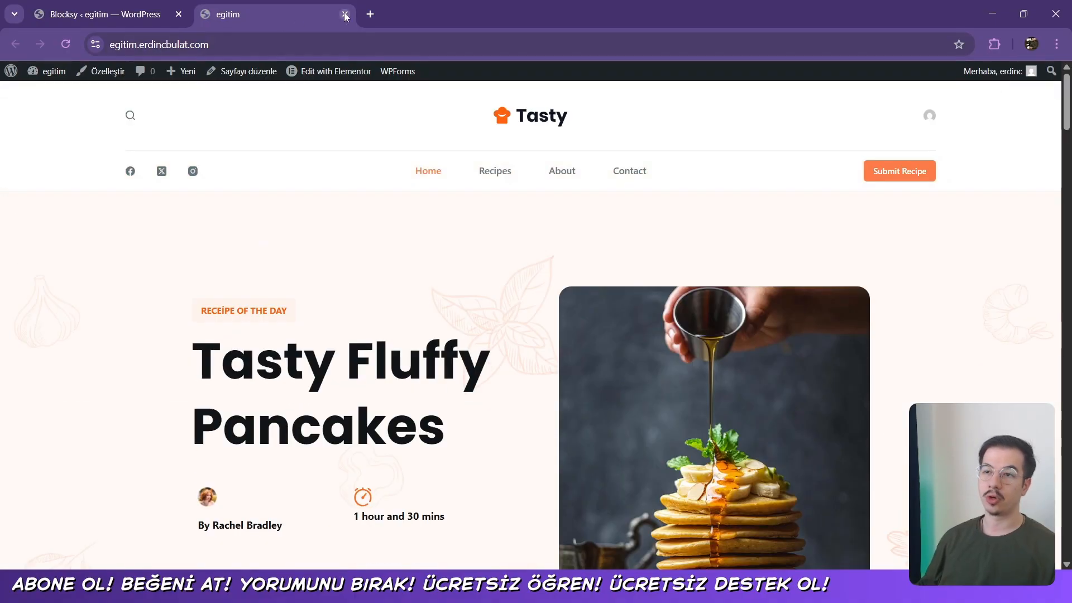
left_click(345, 14)
Return to the Blocksy dashboard and dismiss the editor and Recipe Cards Block notices
left_click(554, 340)
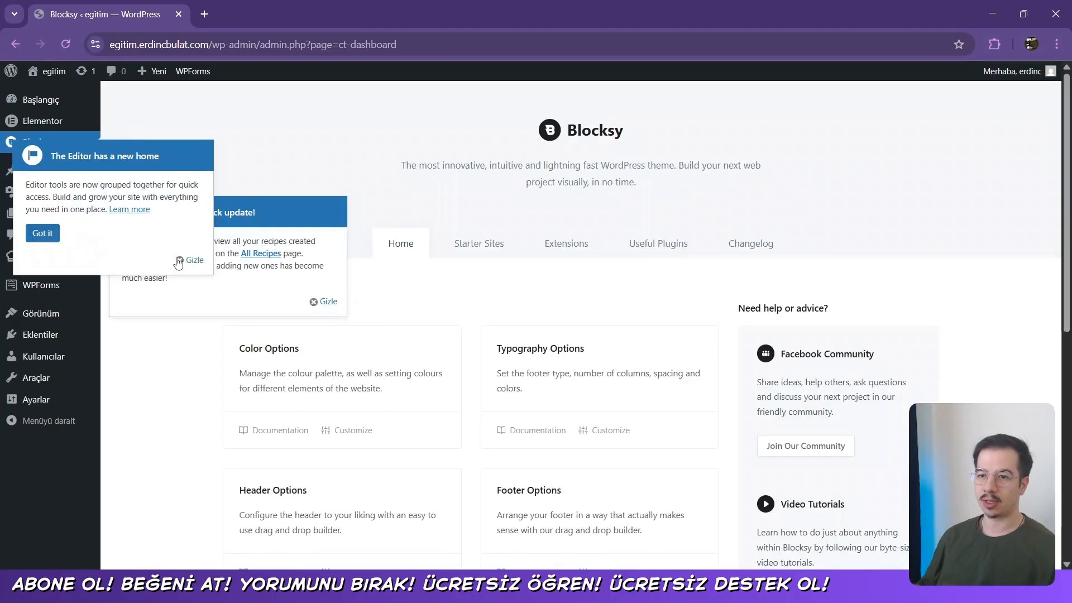
left_click(178, 262)
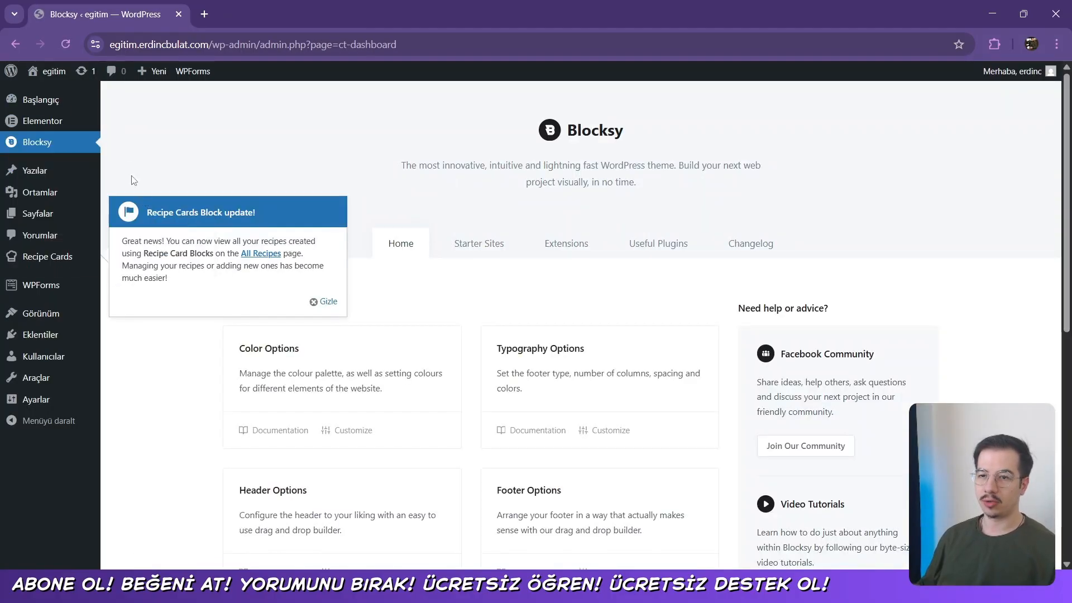
left_click(329, 303)
Open the site's home page in a new tab, check its navigation menu and return to the admin dashboard
middle_click(63, 74)
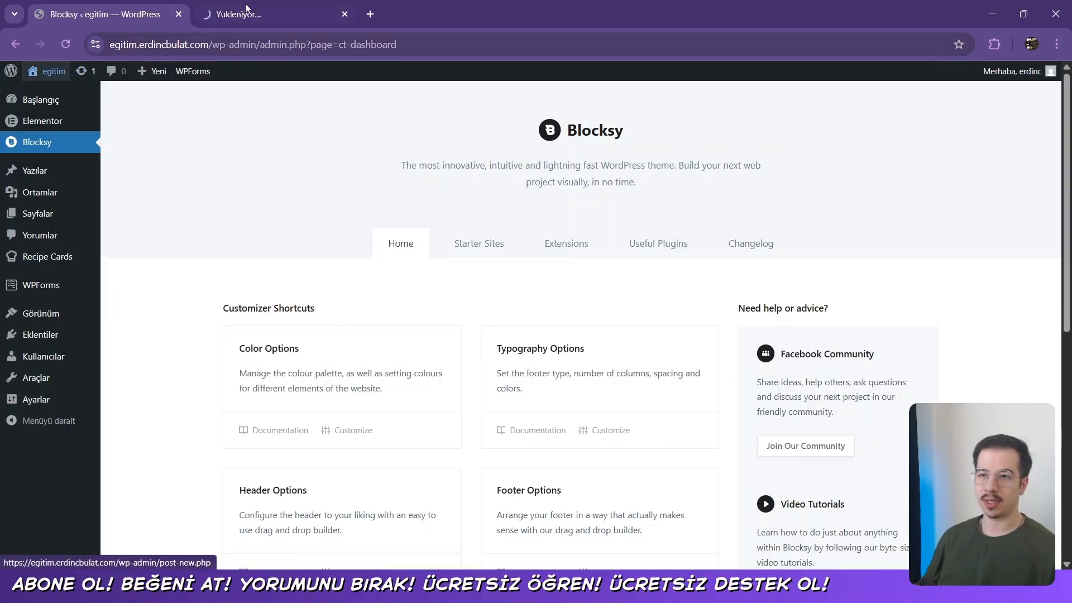
left_click(246, 8)
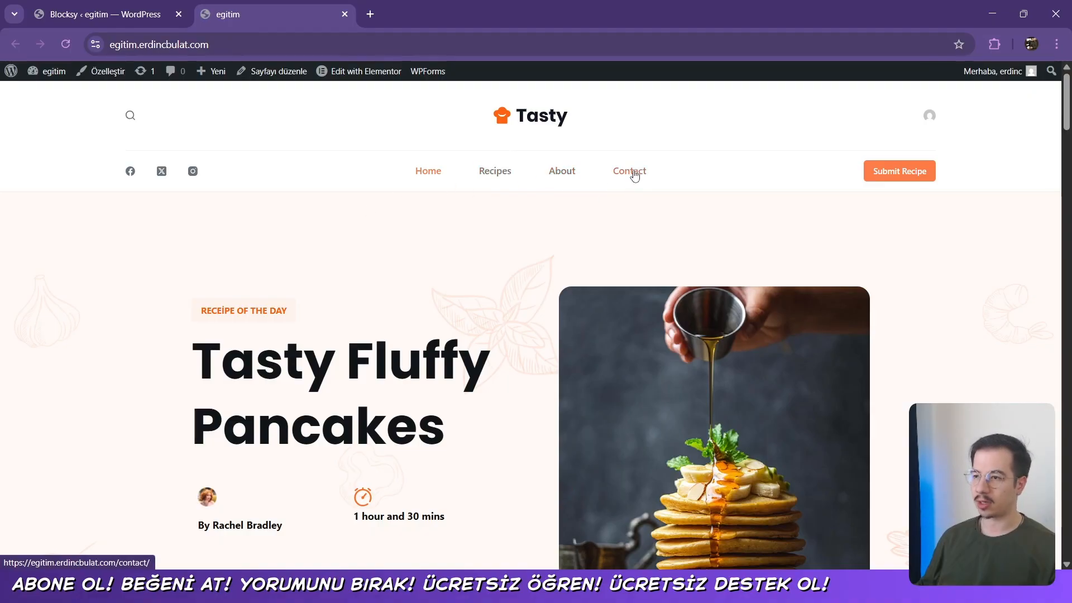
left_click(128, 14)
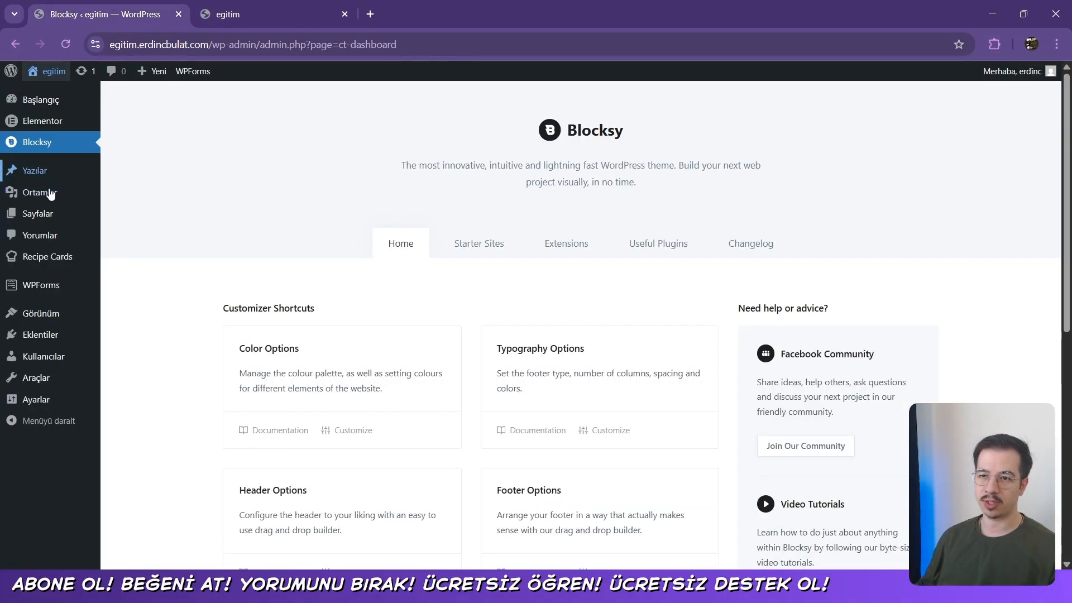
Show the list of all site pages and dismiss the accessibility statement notice
left_click(47, 222)
scroll(193, 313, "down", 1)
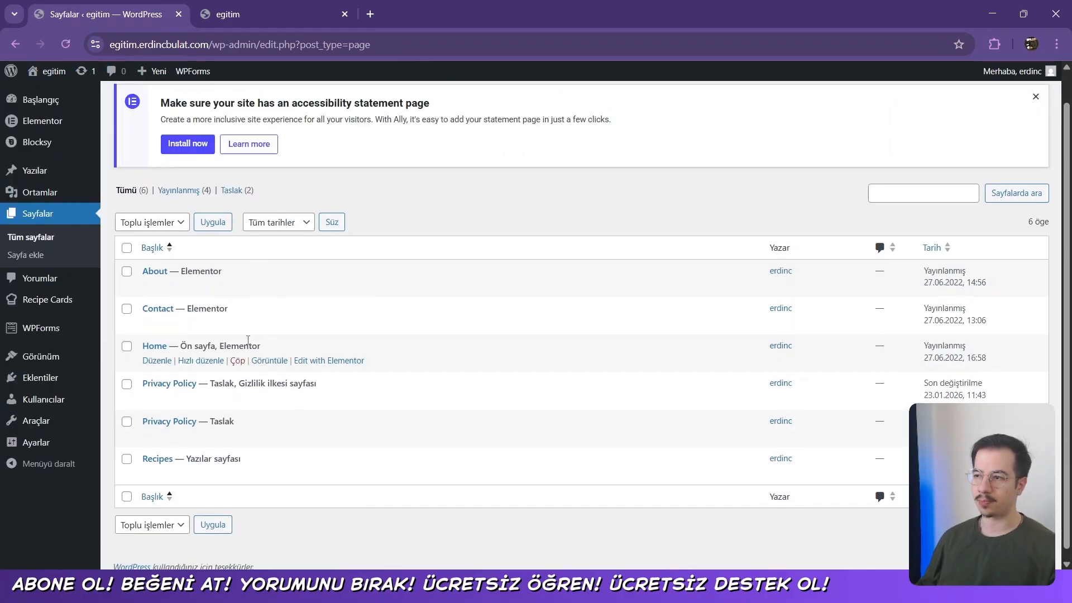
scroll(945, 96, "up", 1)
left_click(1037, 132)
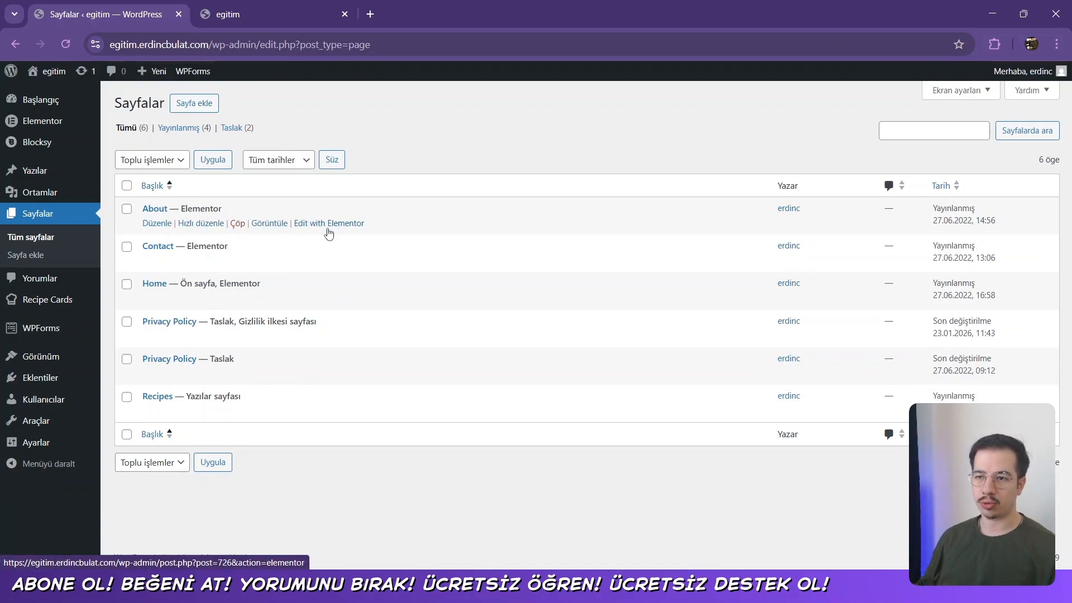
View the site's About page with its Elementor editing options, and visit the Recipes page
left_click(268, 14)
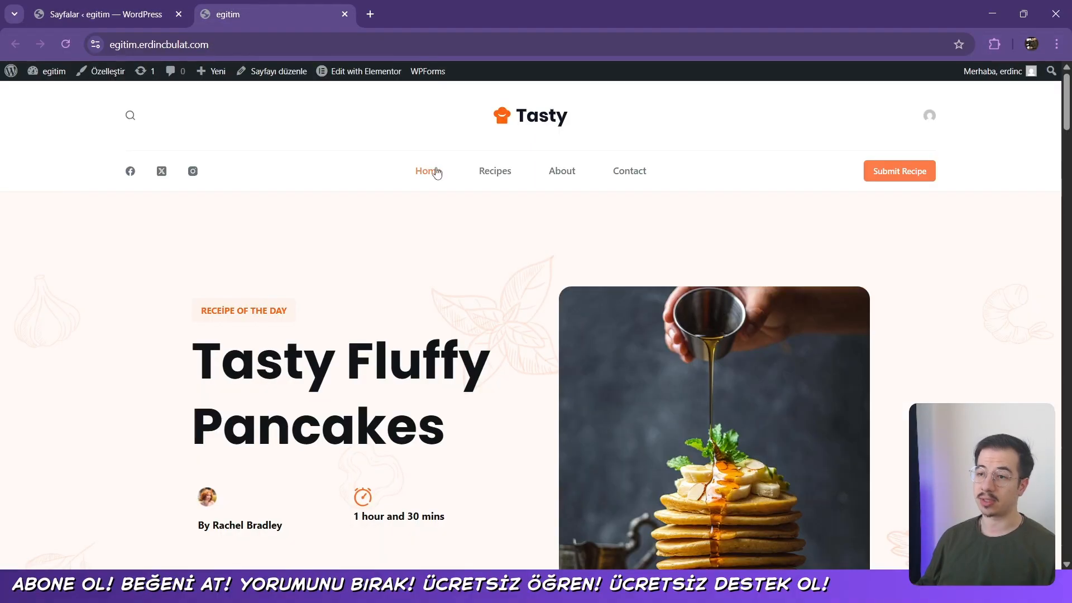
left_click(563, 176)
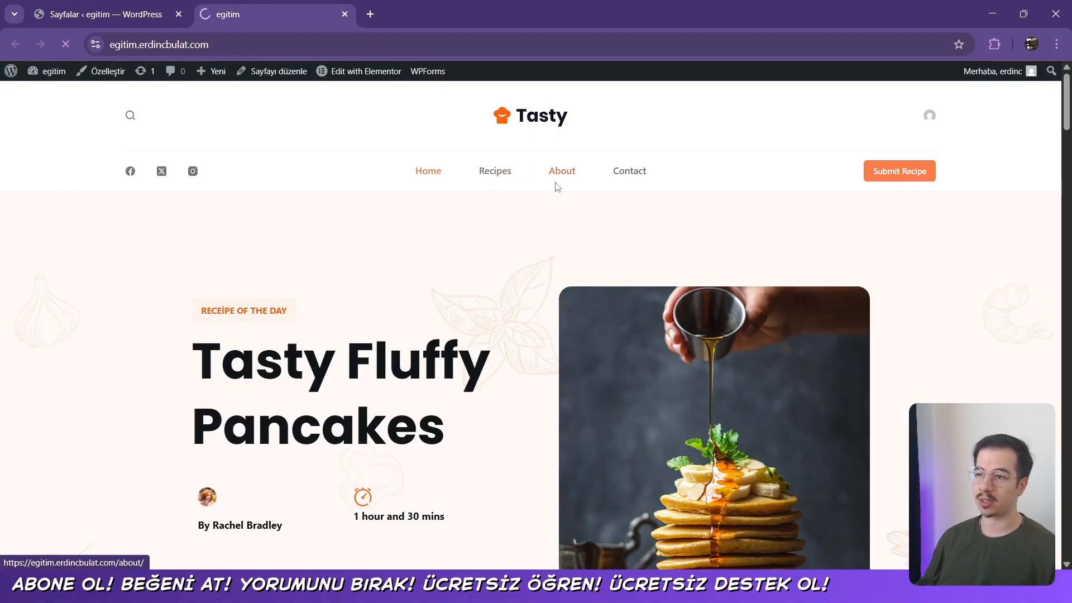
mouse_move(355, 74)
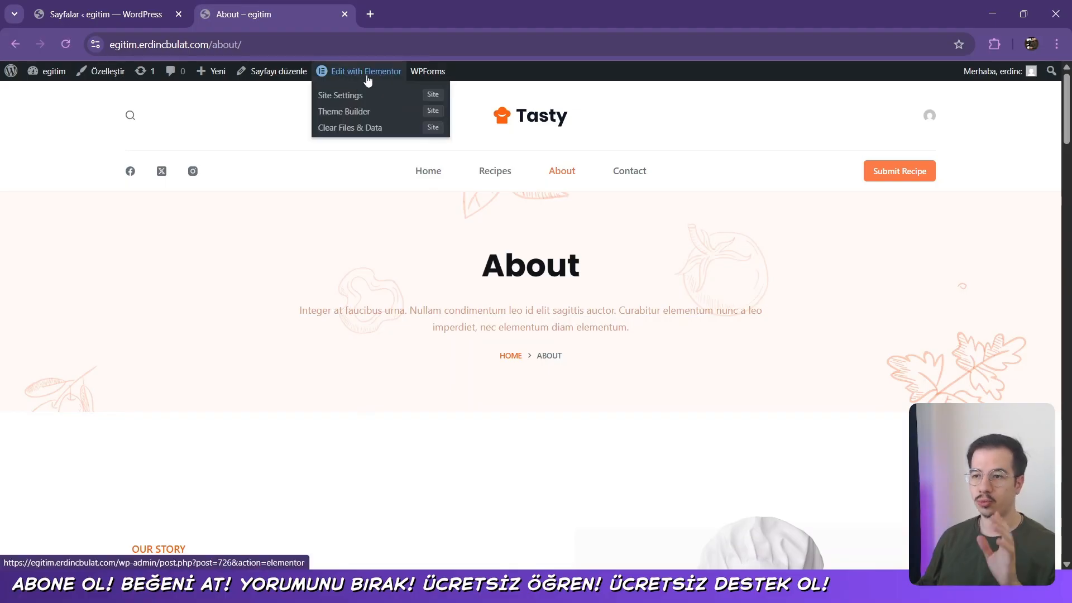
left_click(510, 178)
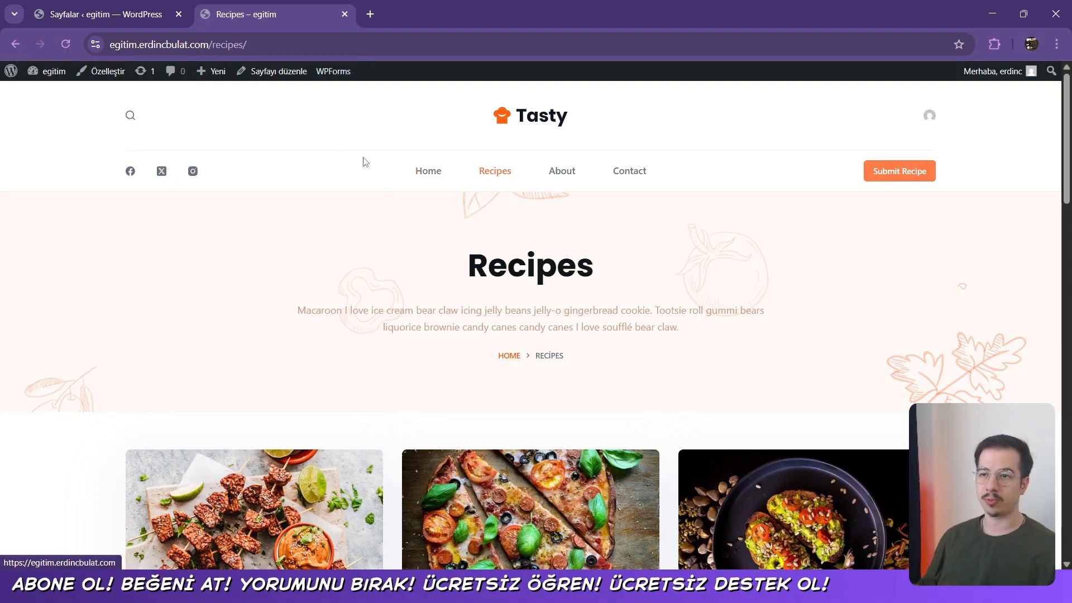
Open the theme customizer for the Recipes page in a separate tab and look over its option sections
middle_click(103, 71)
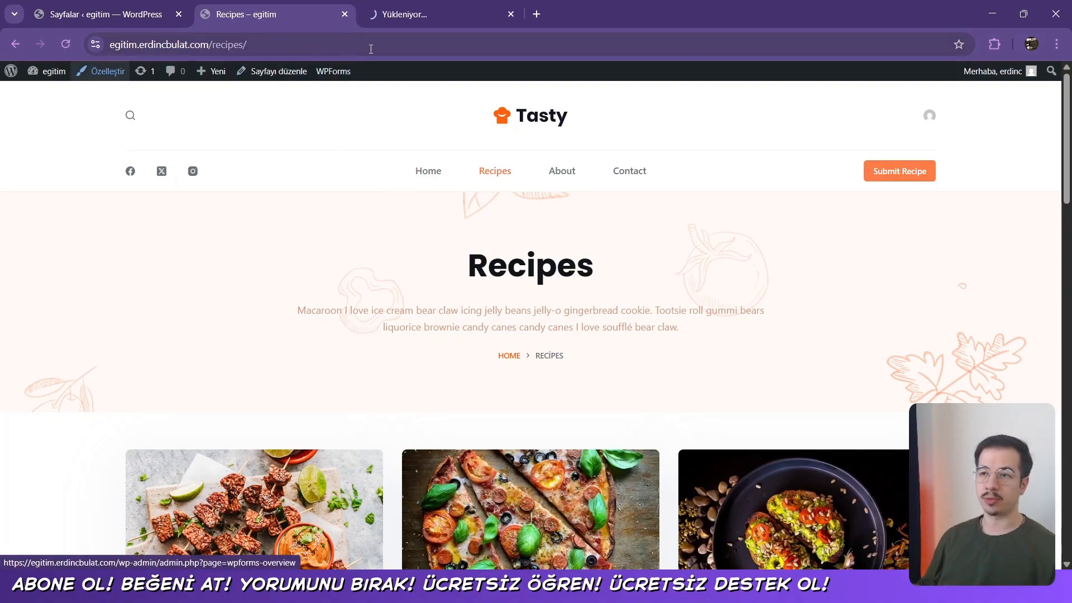
left_click(424, 18)
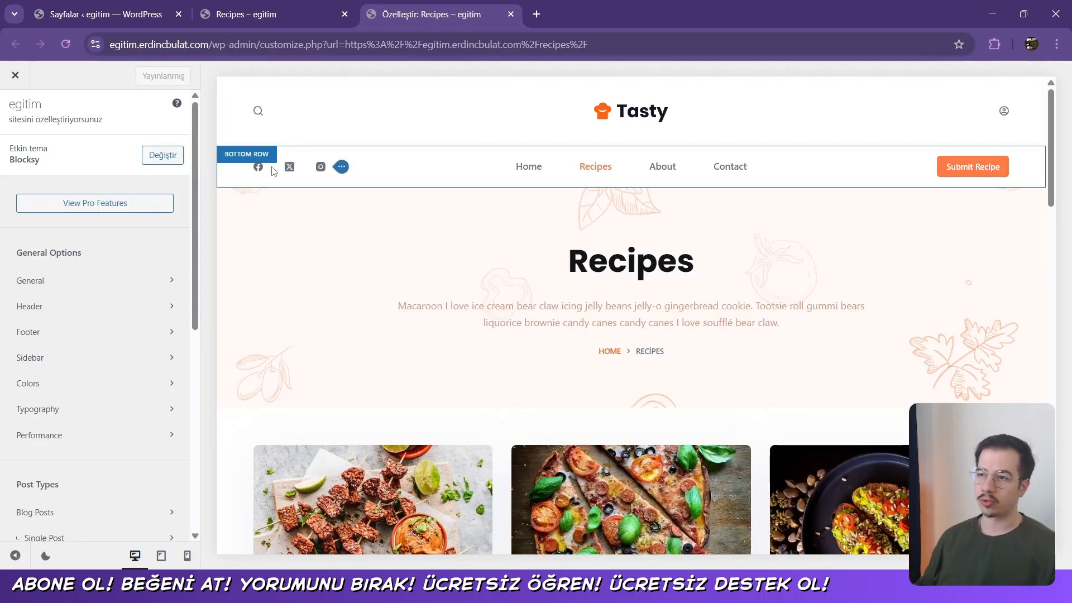
left_click(268, 12)
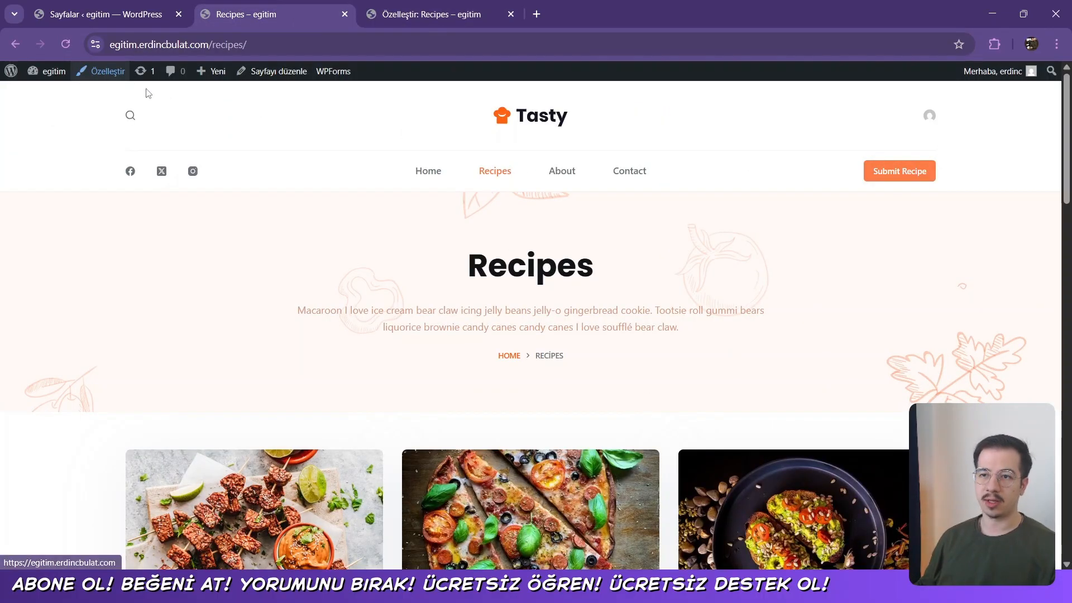
left_click(407, 14)
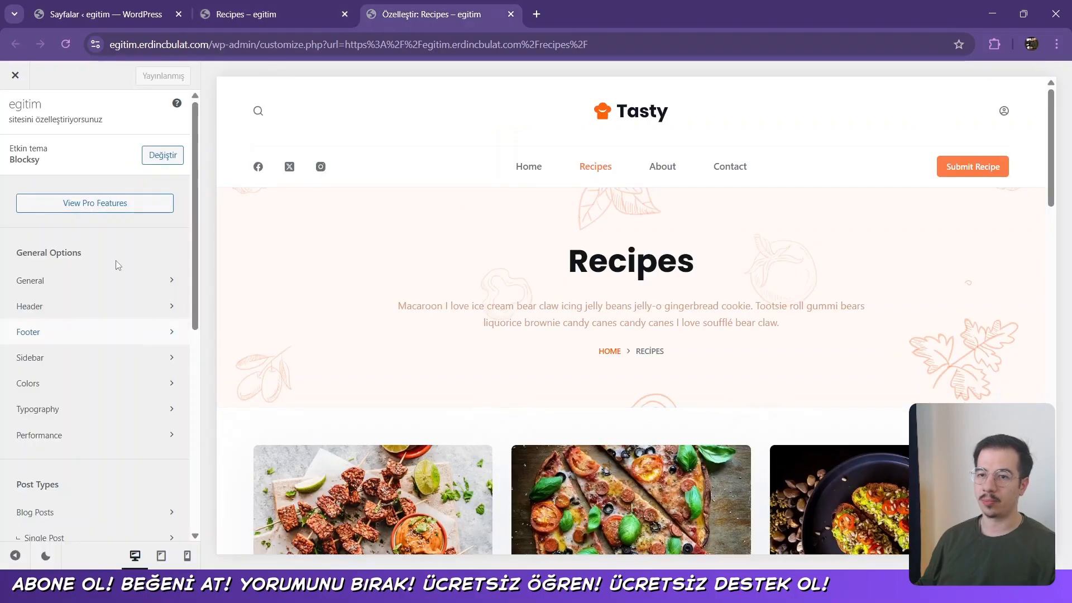
scroll(132, 352, "down", 3)
scroll(131, 353, "up", 3)
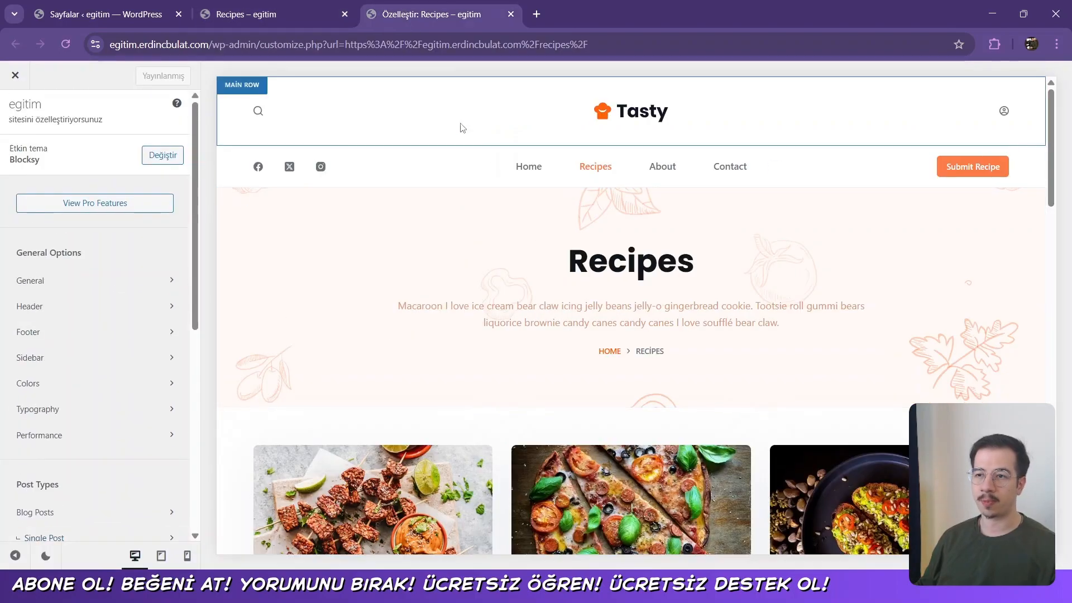
Look through the Recipes page preview, from its header and recipe cards down to the trending posts and footer
scroll(438, 254, "down", 15)
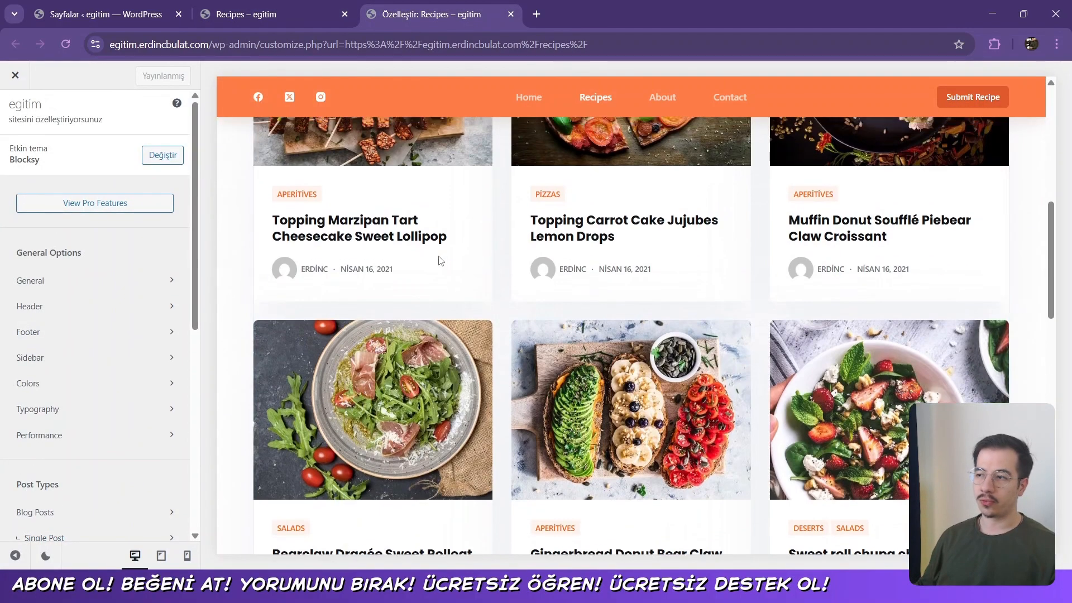
scroll(441, 258, "down", 5)
scroll(471, 307, "up", 5)
scroll(471, 307, "down", 6)
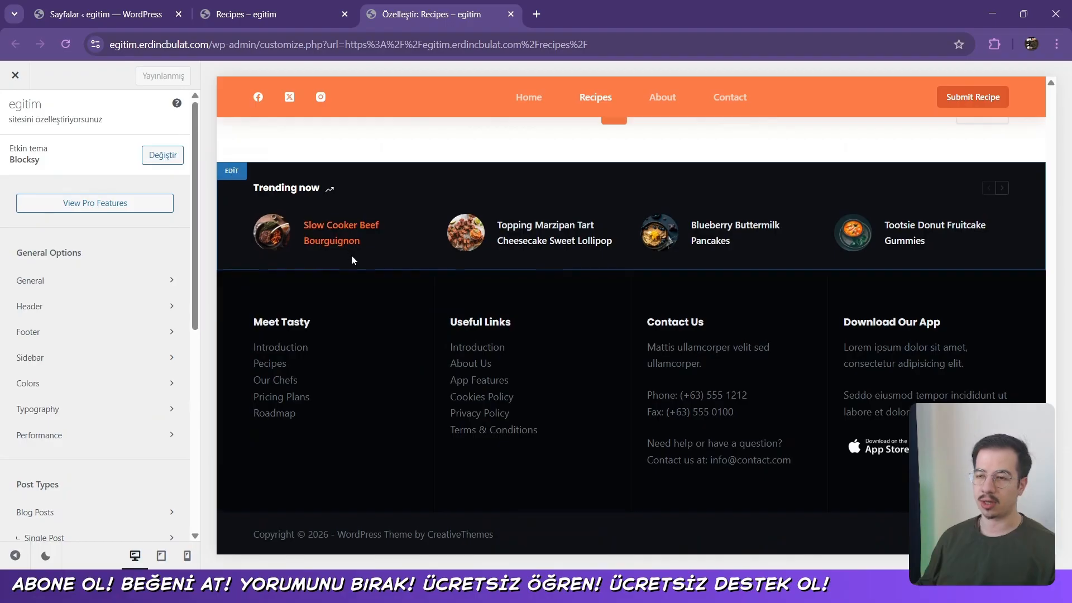
scroll(351, 255, "up", 3)
scroll(279, 311, "up", 8)
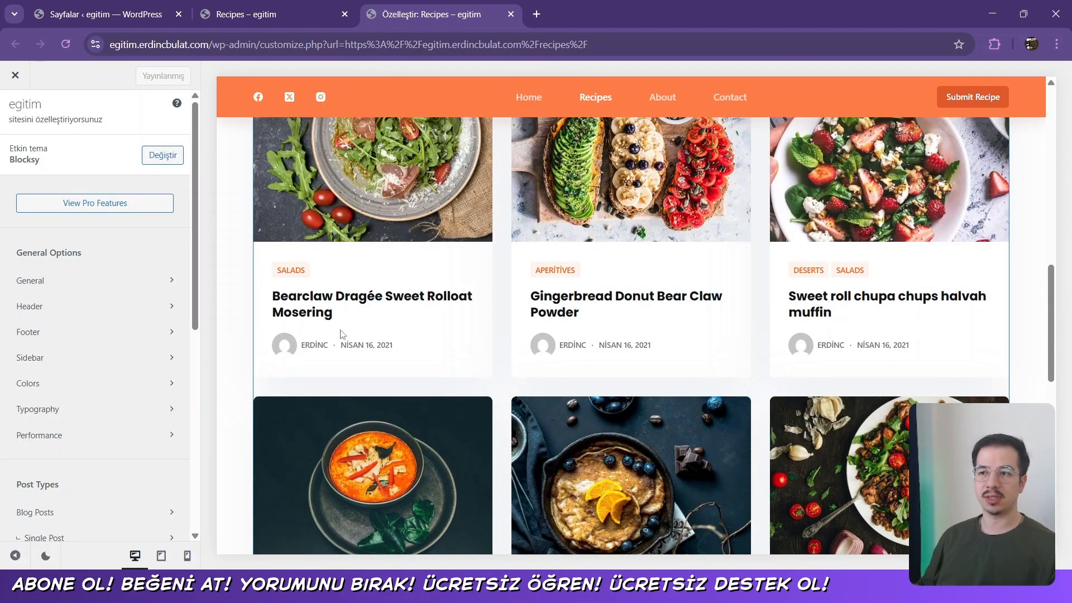
scroll(342, 334, "up", 5)
scroll(342, 334, "up", 8)
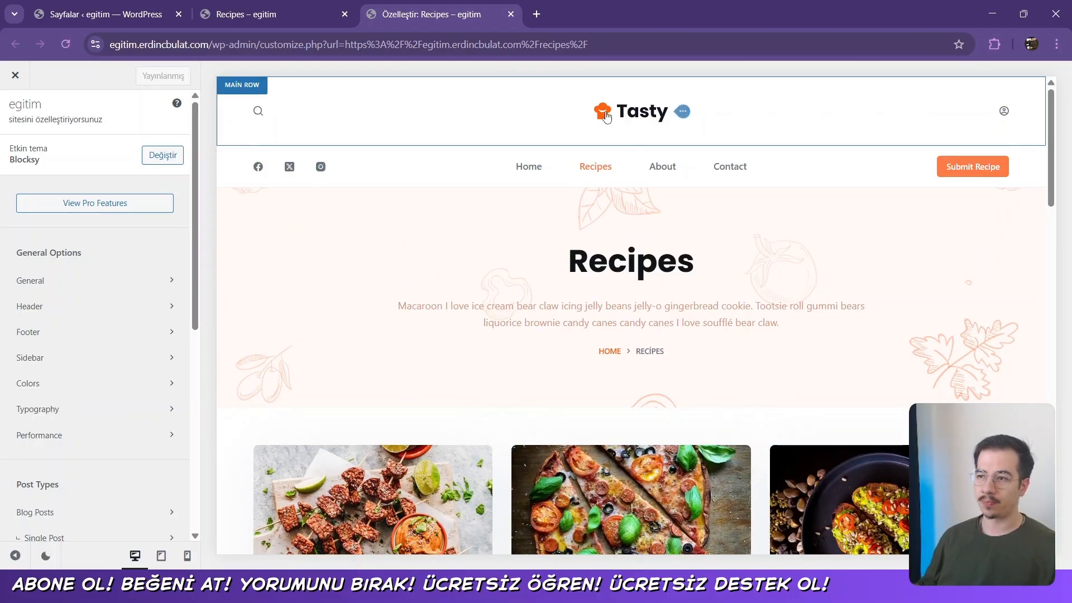
Replace the header logo with the uploaded image LOGO (8).png from the downloads folder
left_click(683, 111)
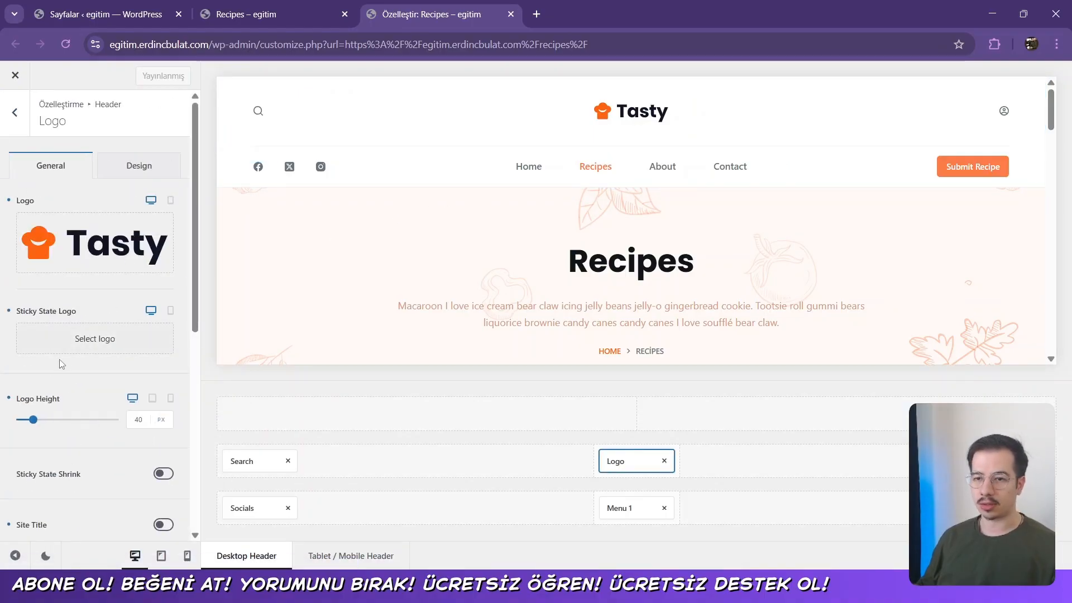
scroll(400, 292, "down", 2)
scroll(400, 292, "up", 2)
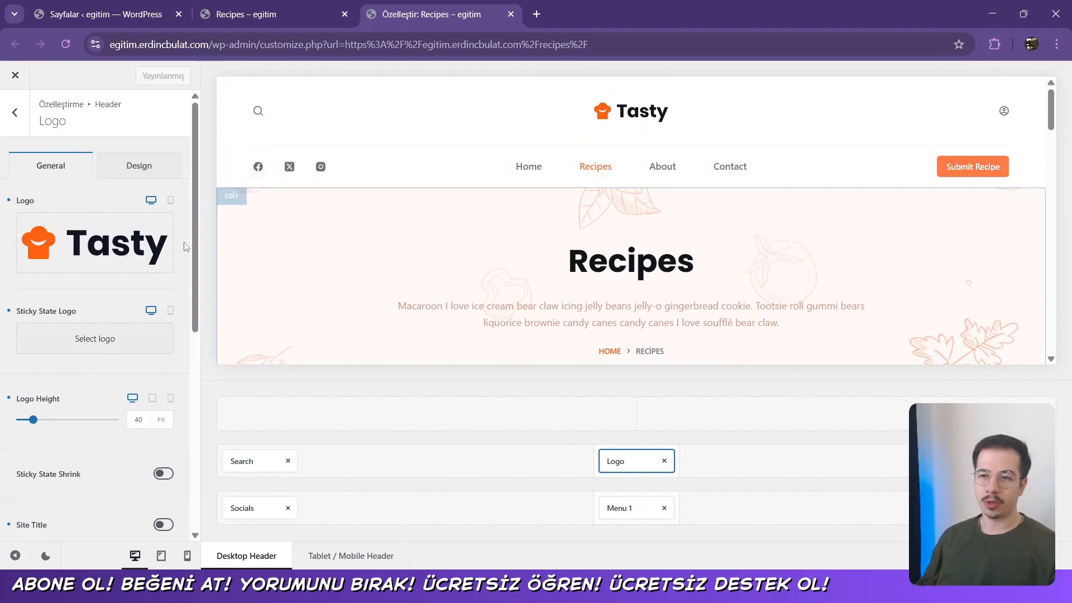
left_click(77, 254)
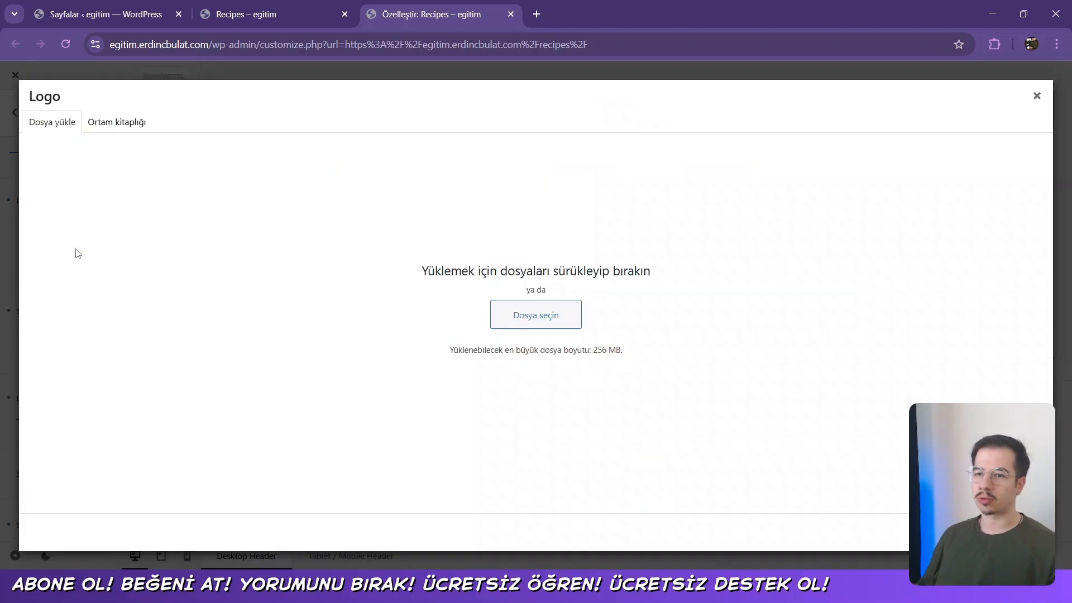
left_click(533, 316)
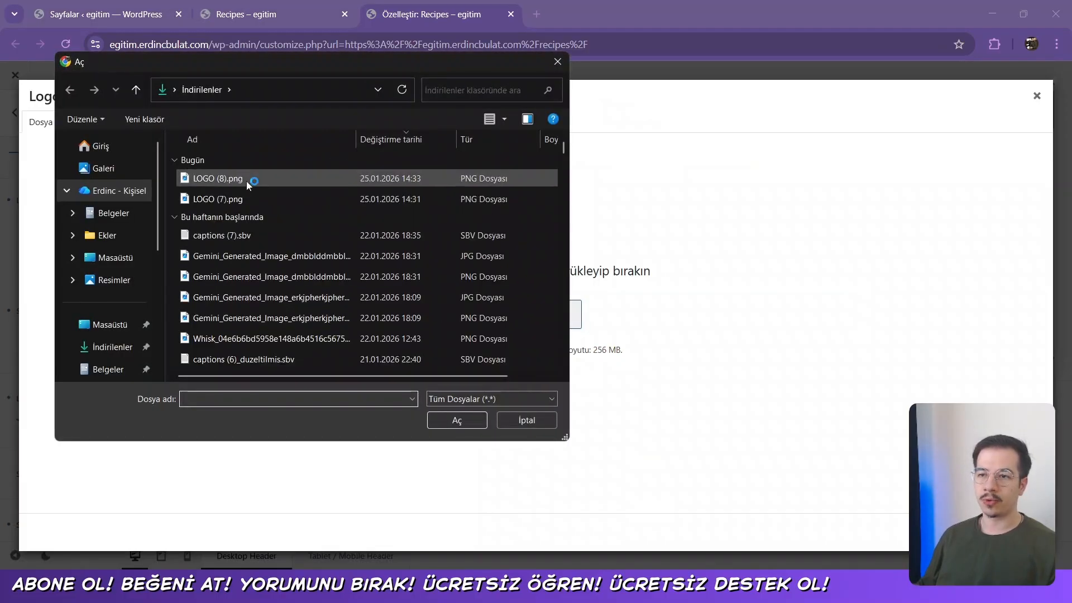
left_click(246, 180)
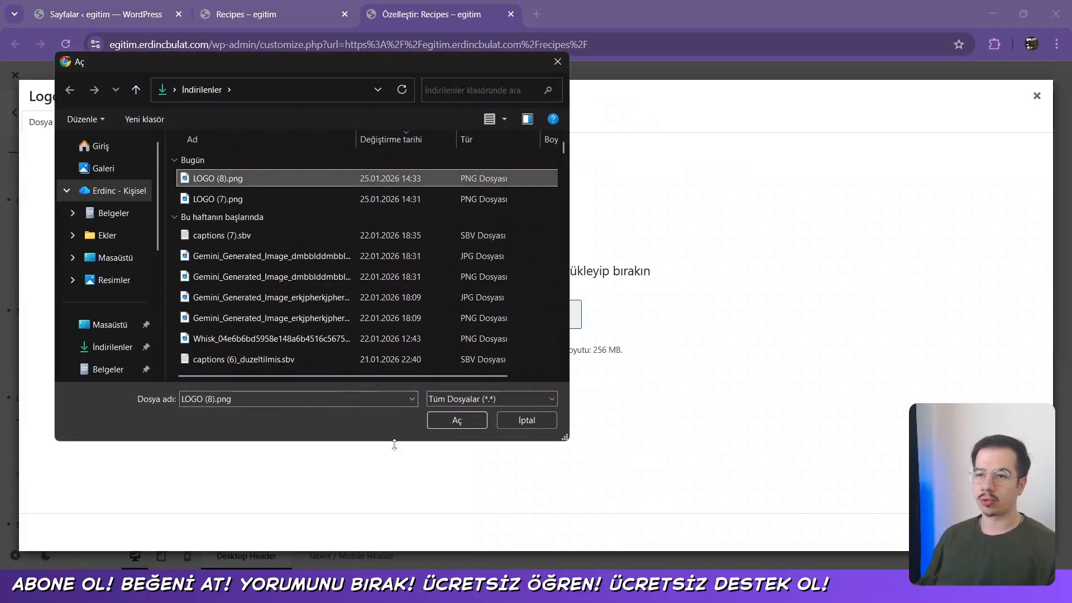
left_click(456, 420)
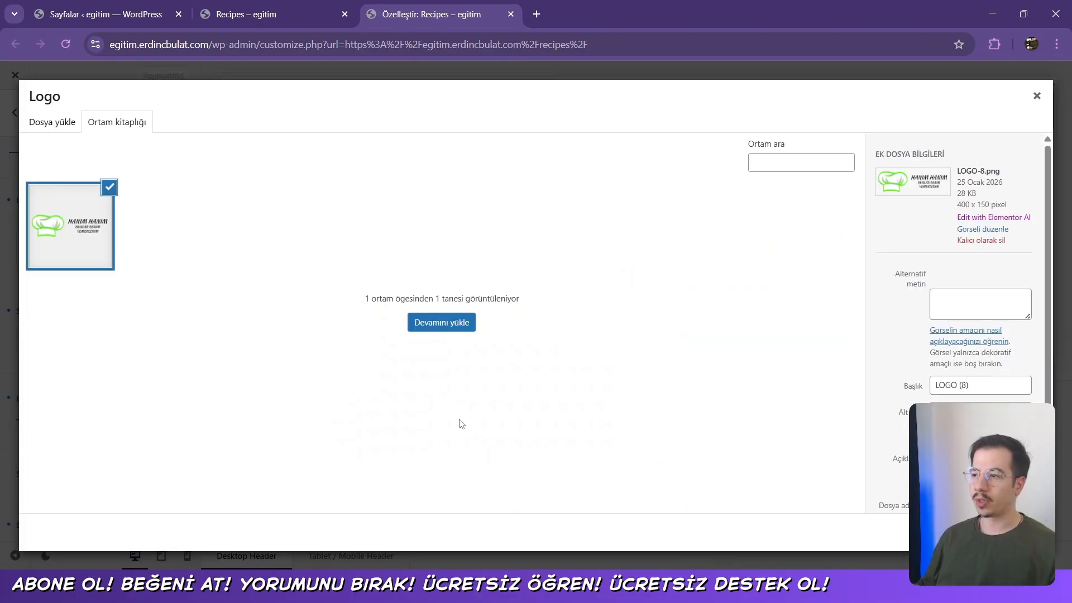
left_click(1026, 533)
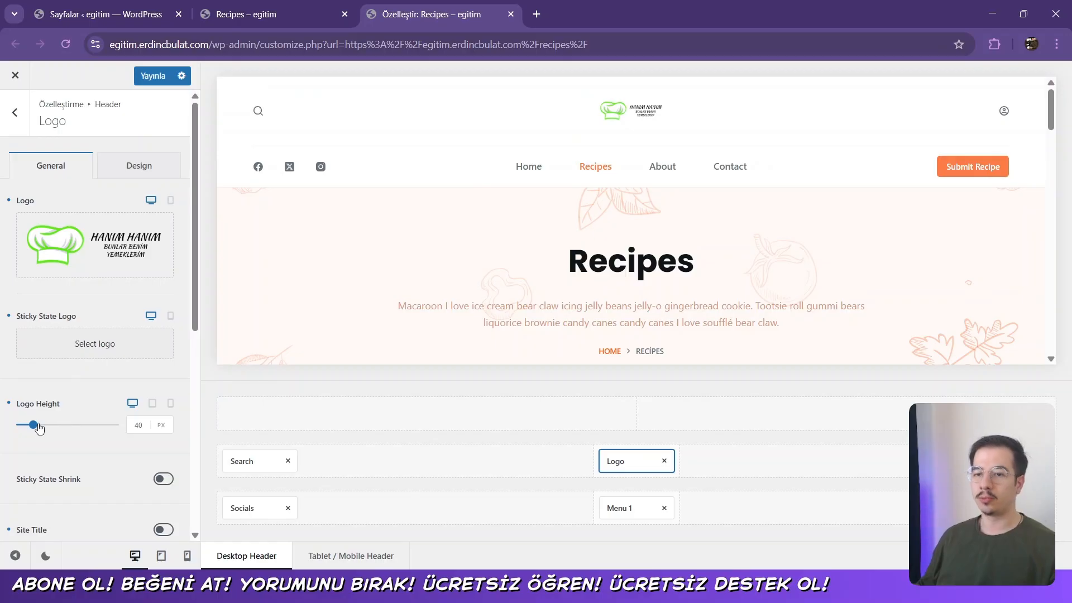
Set the header logo's desktop height to 90 px and look over its remaining general options
mouse_move(39, 427)
left_mouse_down()
mouse_move(72, 427)
mouse_move(46, 433)
left_mouse_up()
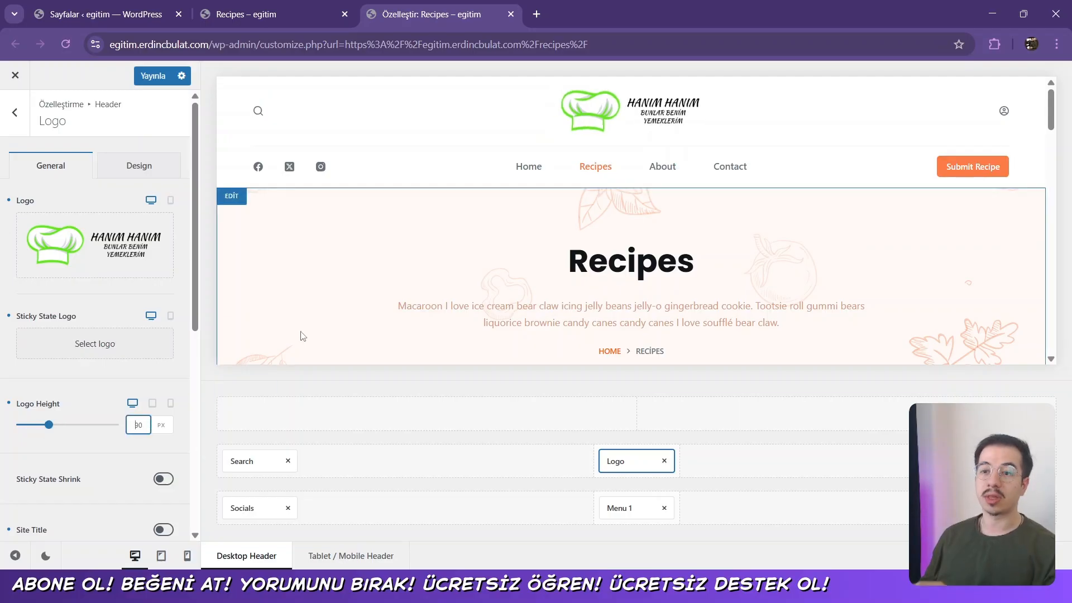
mouse_move(88, 259)
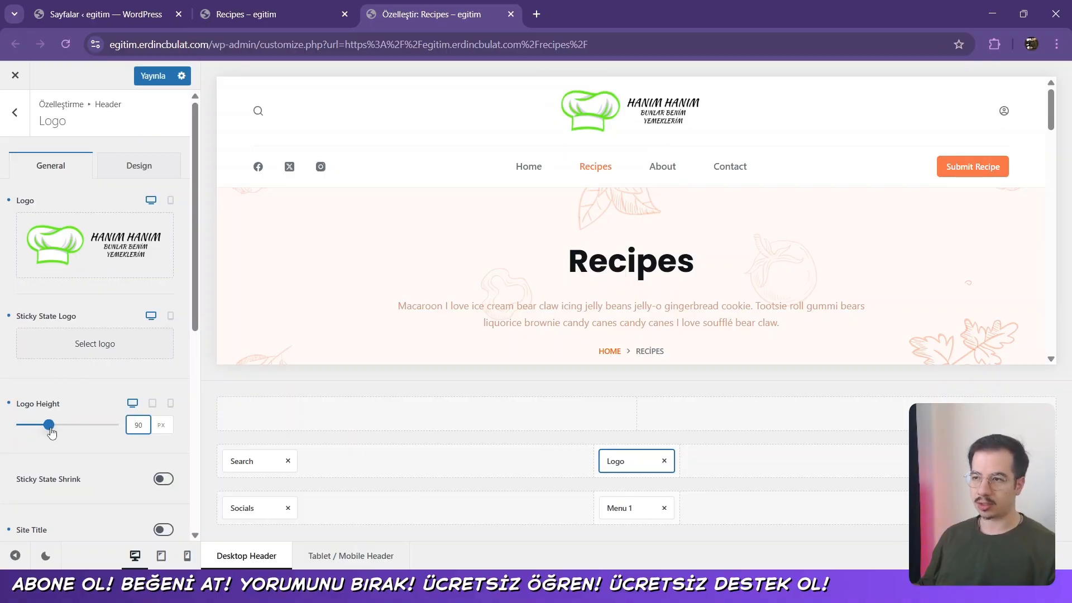
scroll(62, 403, "down", 5)
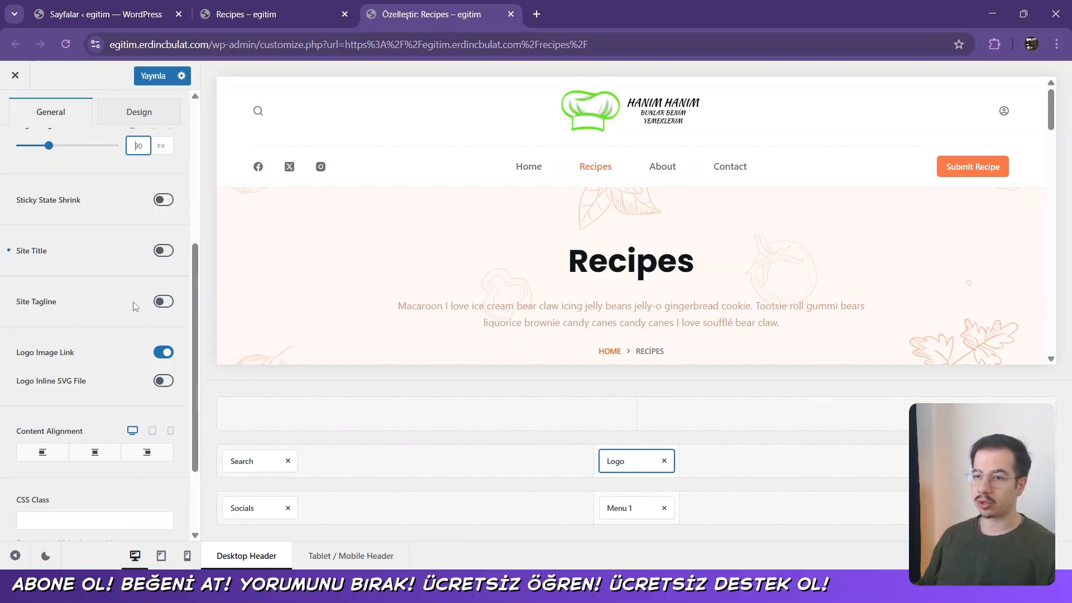
scroll(136, 306, "up", 5)
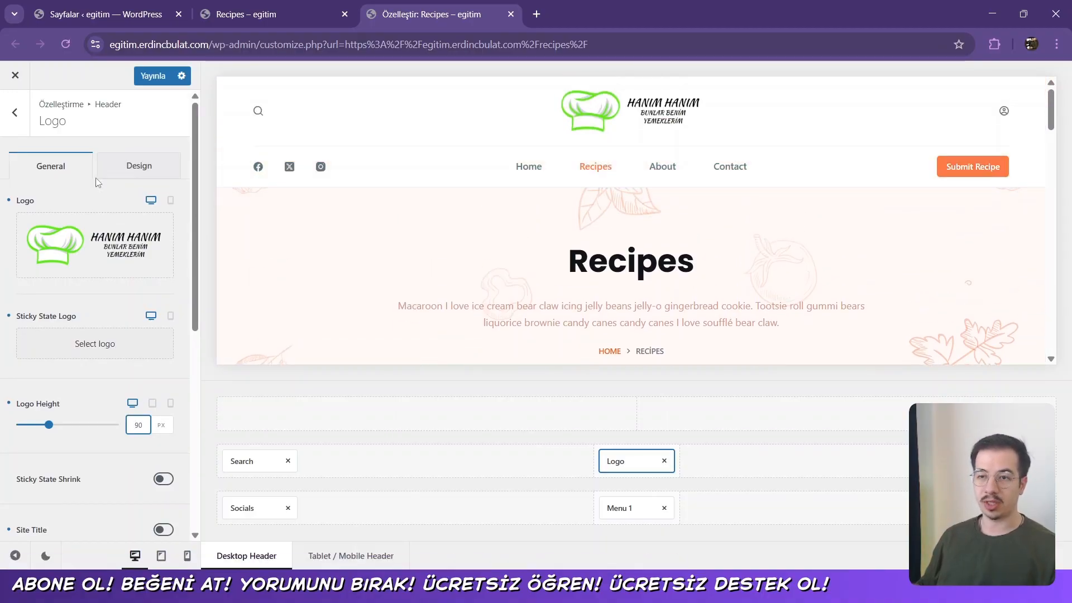
Return to the customizer's main list and look over its general, post type, extension and core sections
left_click(25, 127)
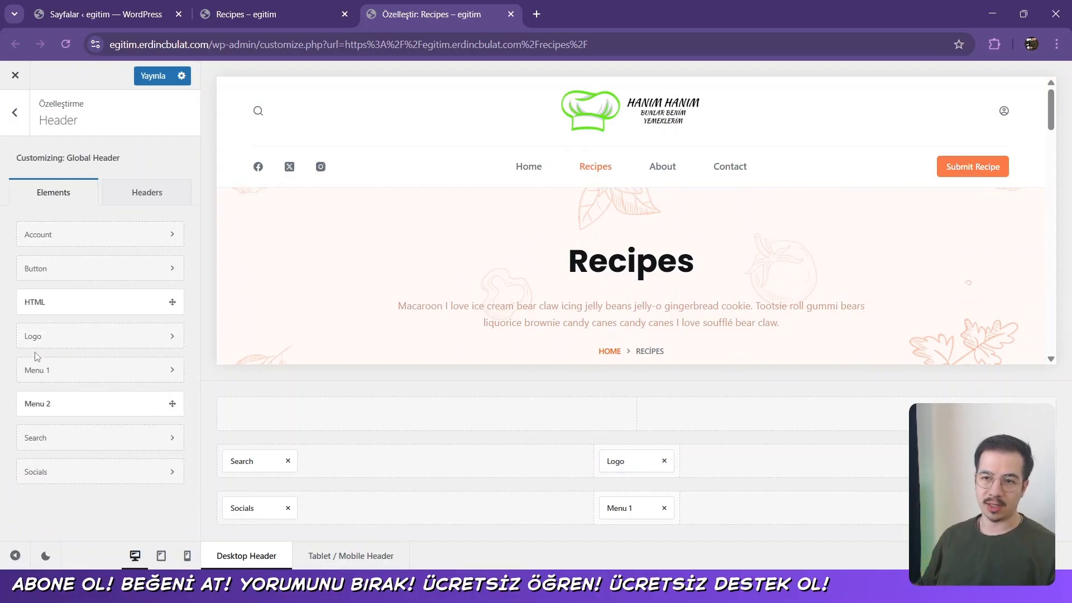
left_click(15, 113)
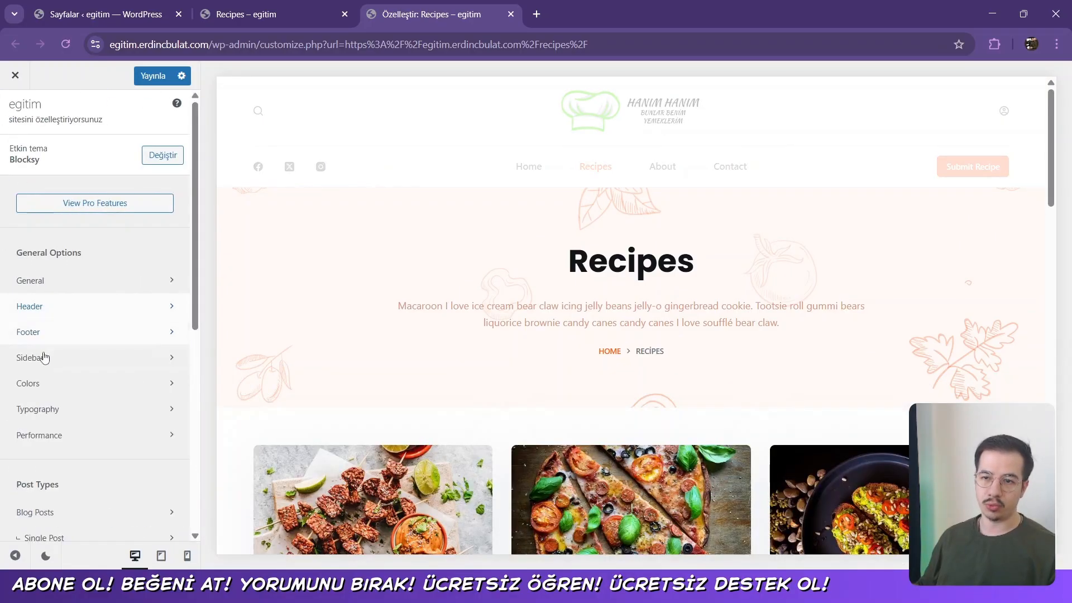
scroll(49, 438, "down", 2)
scroll(49, 438, "down", 1)
scroll(48, 433, "up", 3)
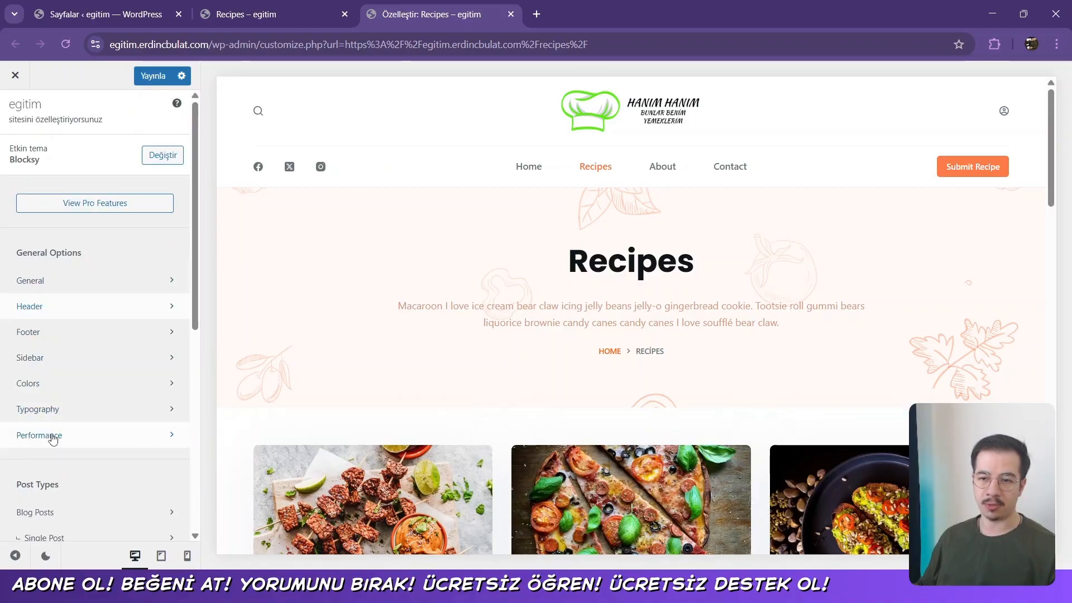
scroll(53, 436, "down", 5)
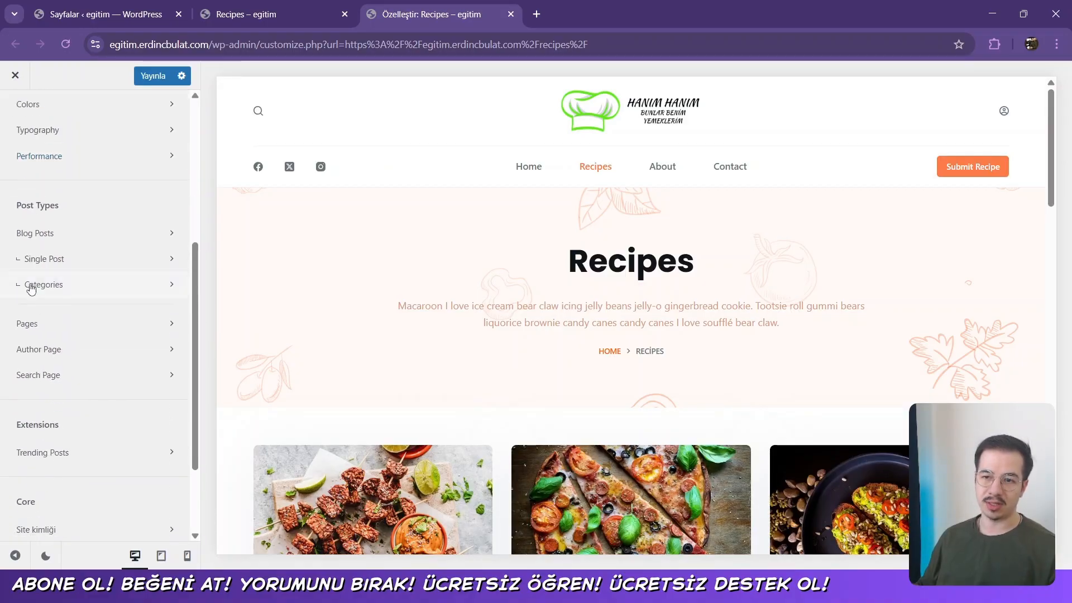
scroll(50, 385, "down", 2)
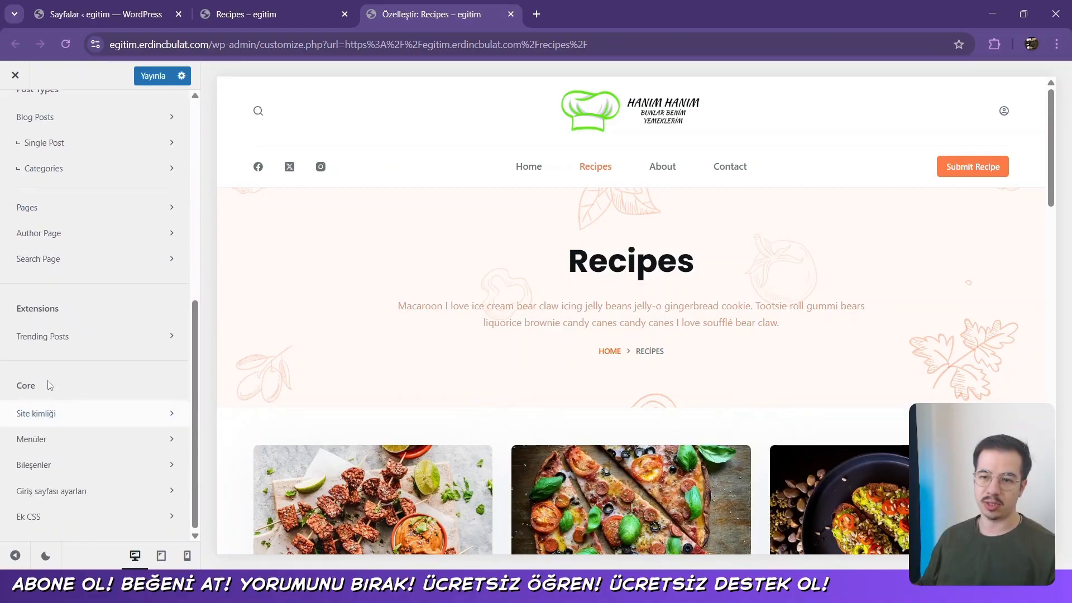
scroll(33, 341, "up", 2)
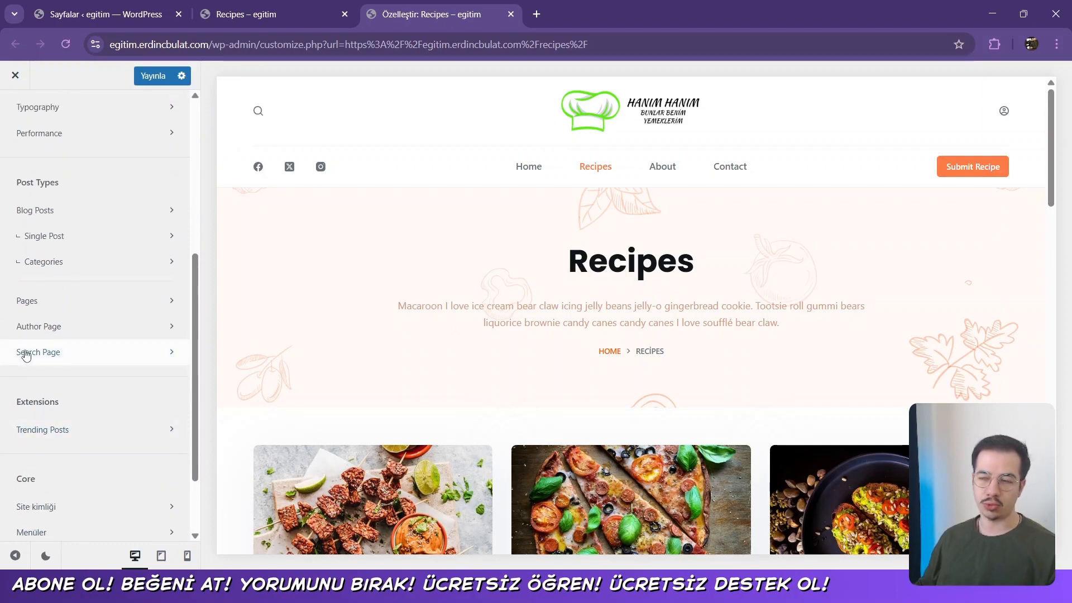
scroll(28, 352, "up", 5)
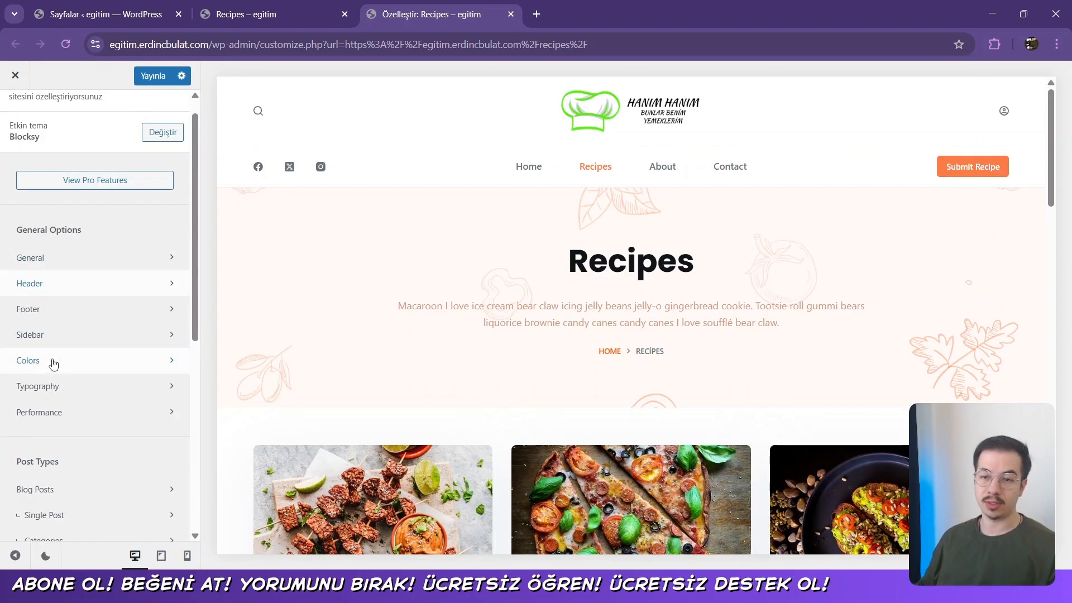
Open the theme's color settings and review the first palette color and the global text, link and heading colors
left_click(53, 365)
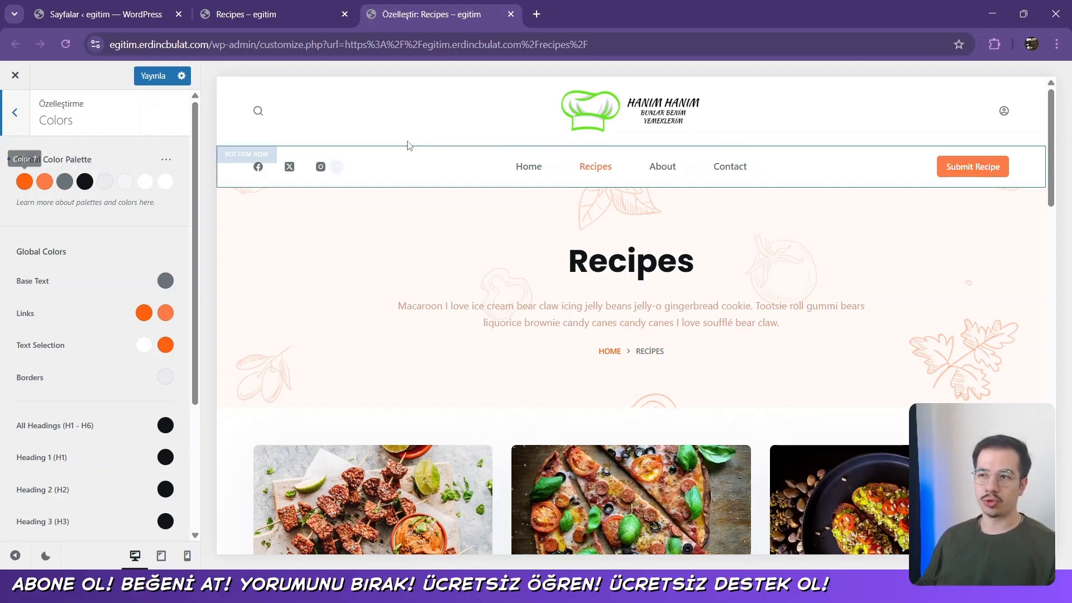
left_click(23, 182)
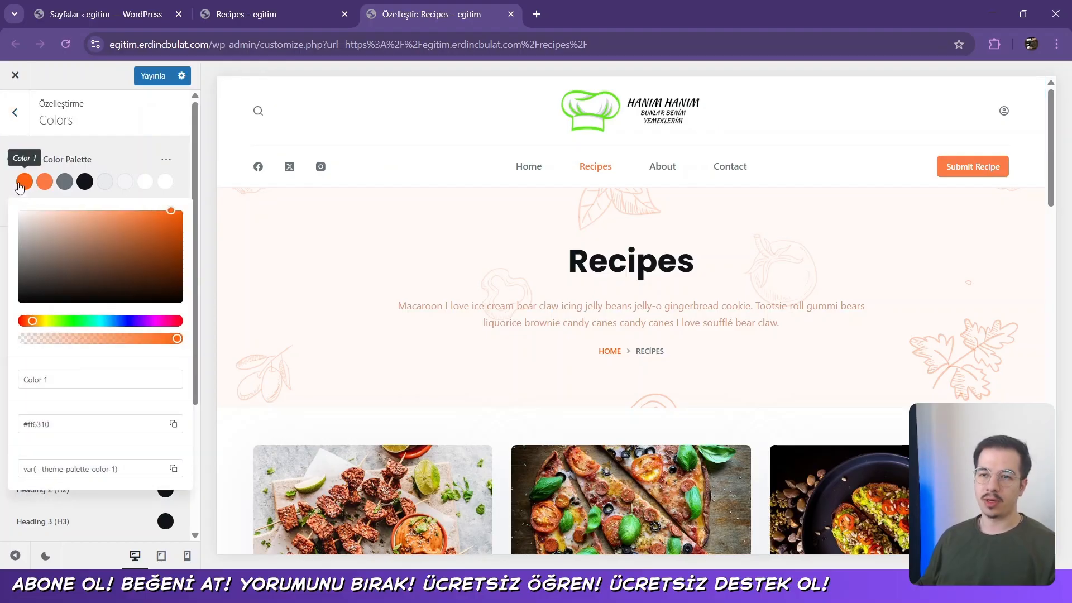
left_click(24, 180)
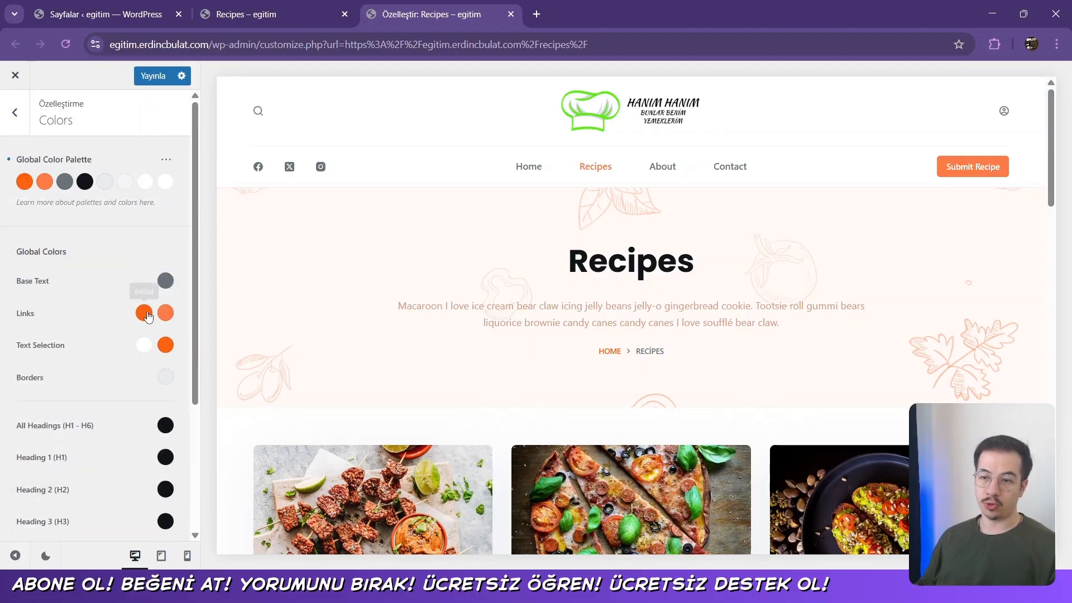
scroll(170, 413, "down", 1)
scroll(170, 414, "down", 3)
scroll(167, 444, "up", 4)
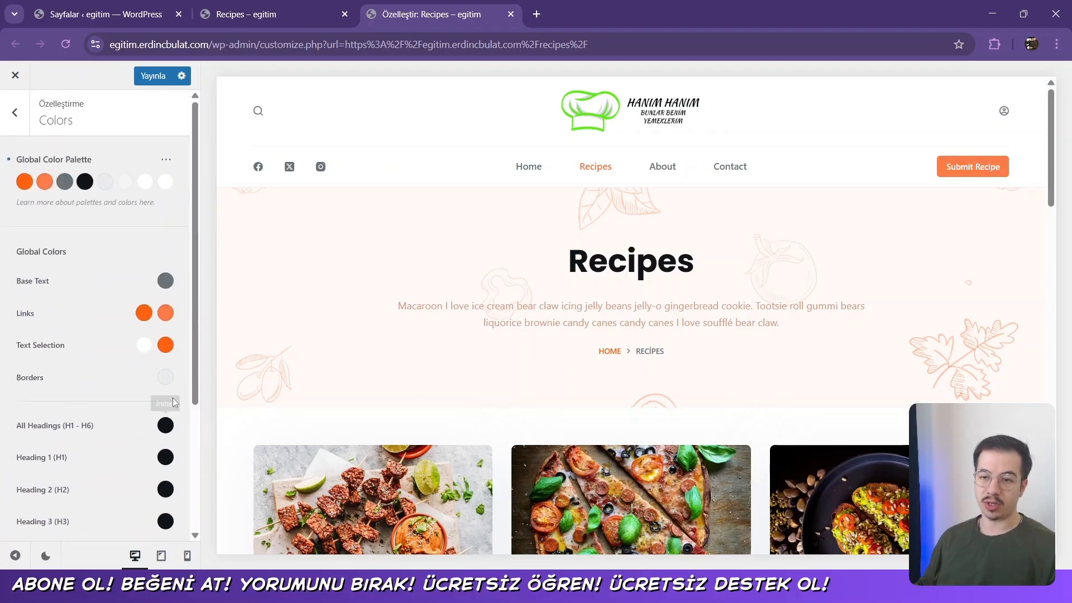
Change Color 1 of the global color palette to the bright green #5df425 to match the logo
left_click(25, 181)
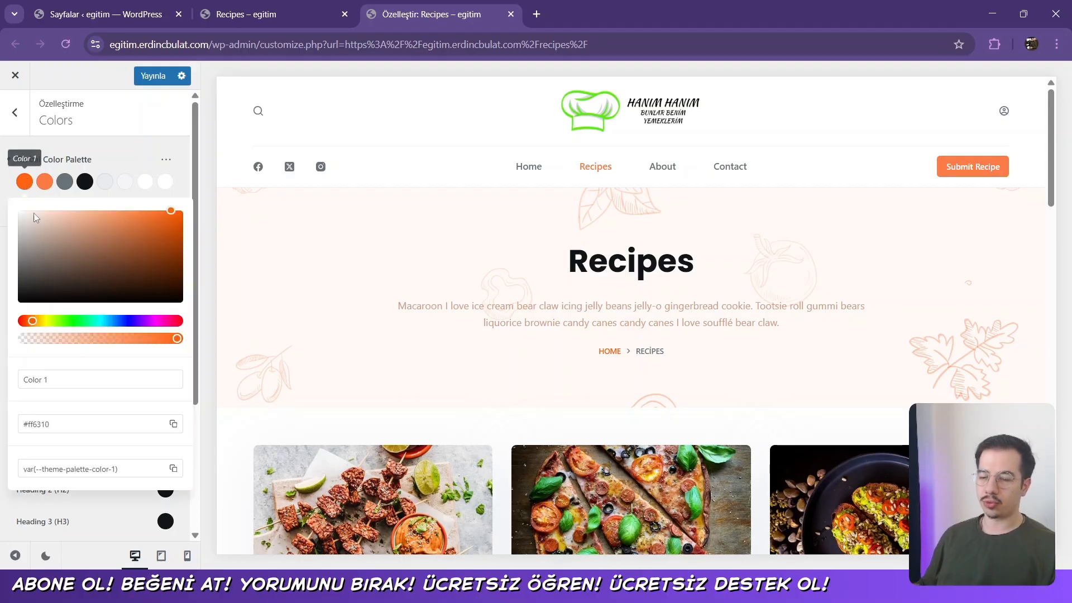
left_click_drag(30, 321, 68, 321)
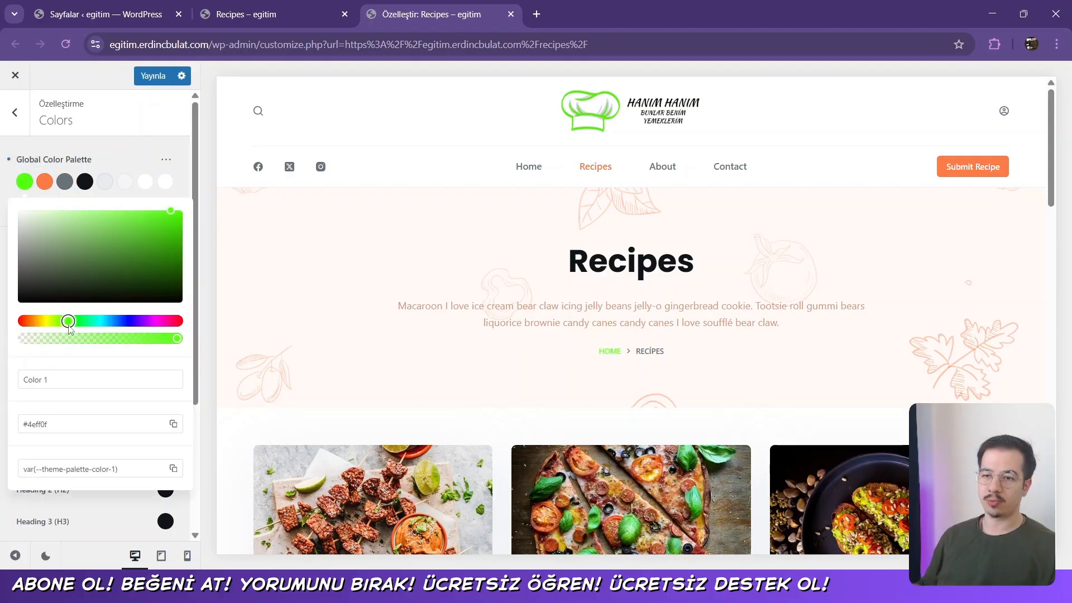
left_click_drag(166, 213, 156, 215)
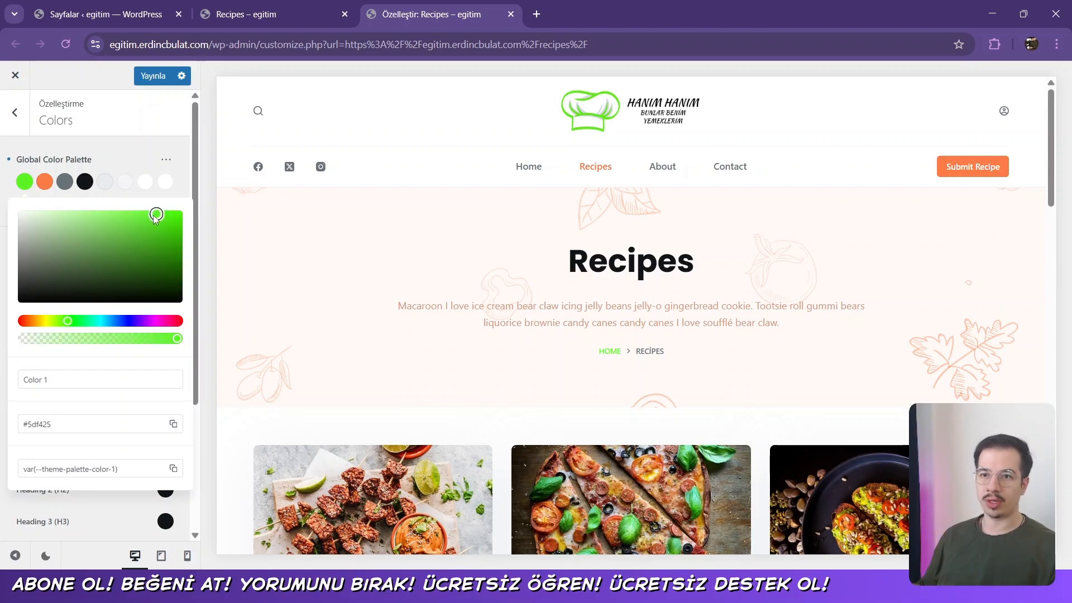
left_click(51, 380)
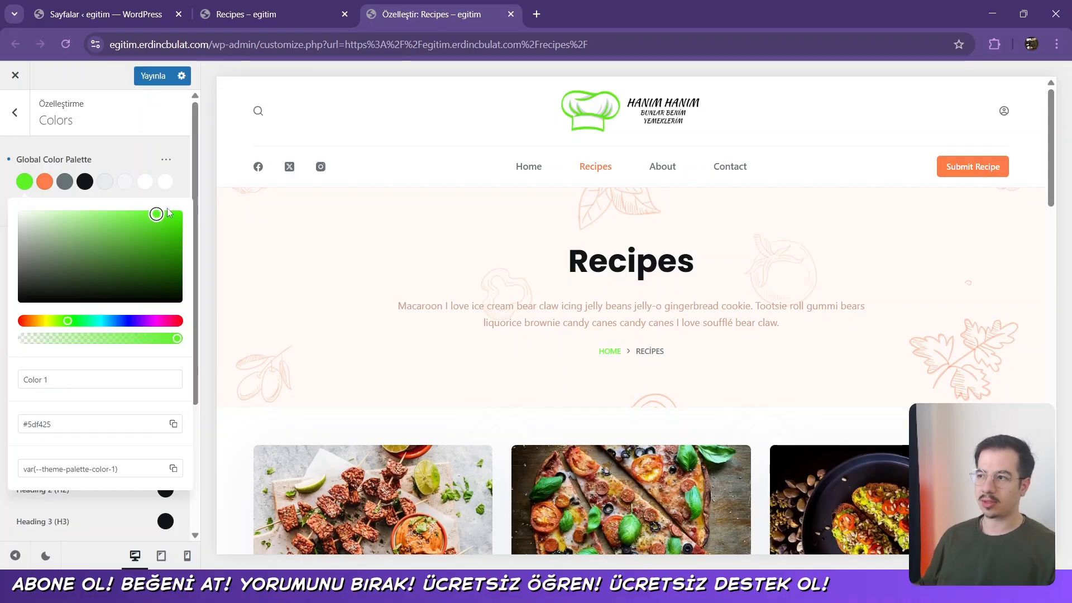
Change Color 2 of the global color palette to a lighter green and check the global color list
left_click(45, 185)
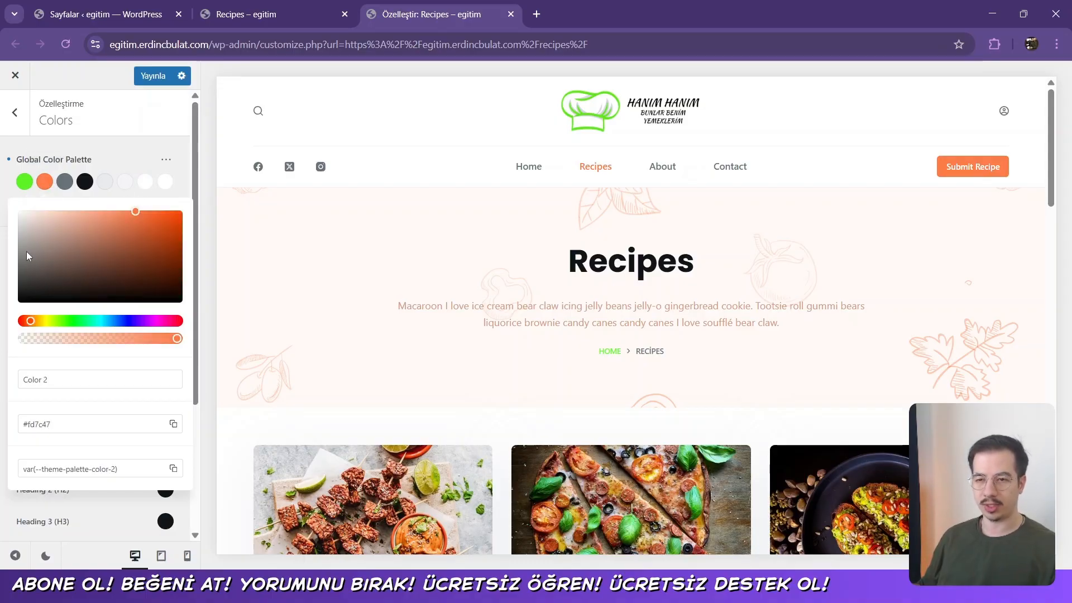
left_click(33, 323)
left_click_drag(34, 325, 71, 330)
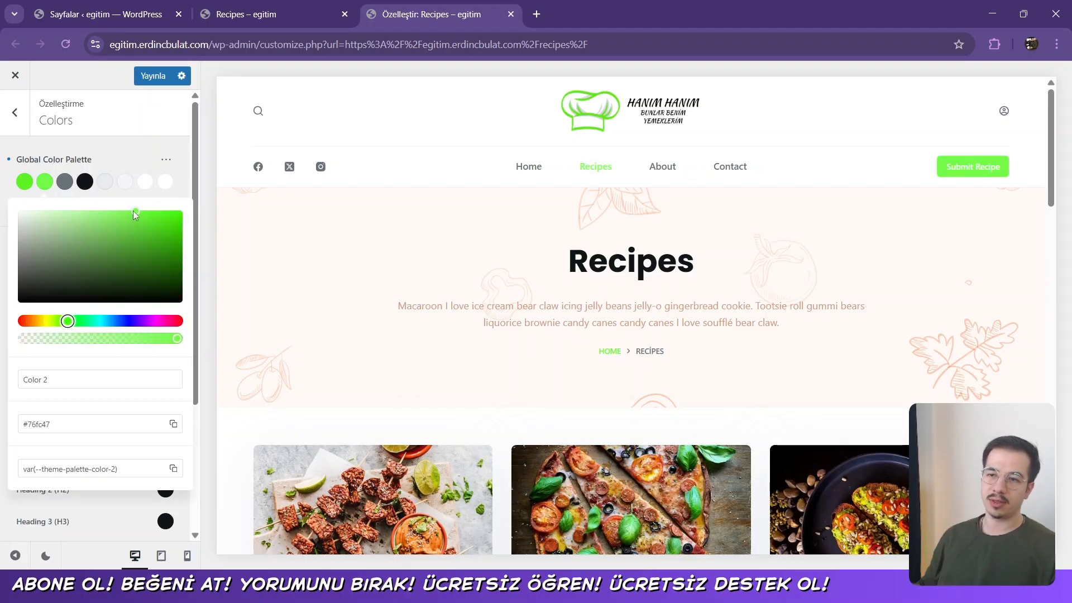
left_click_drag(132, 214, 103, 212)
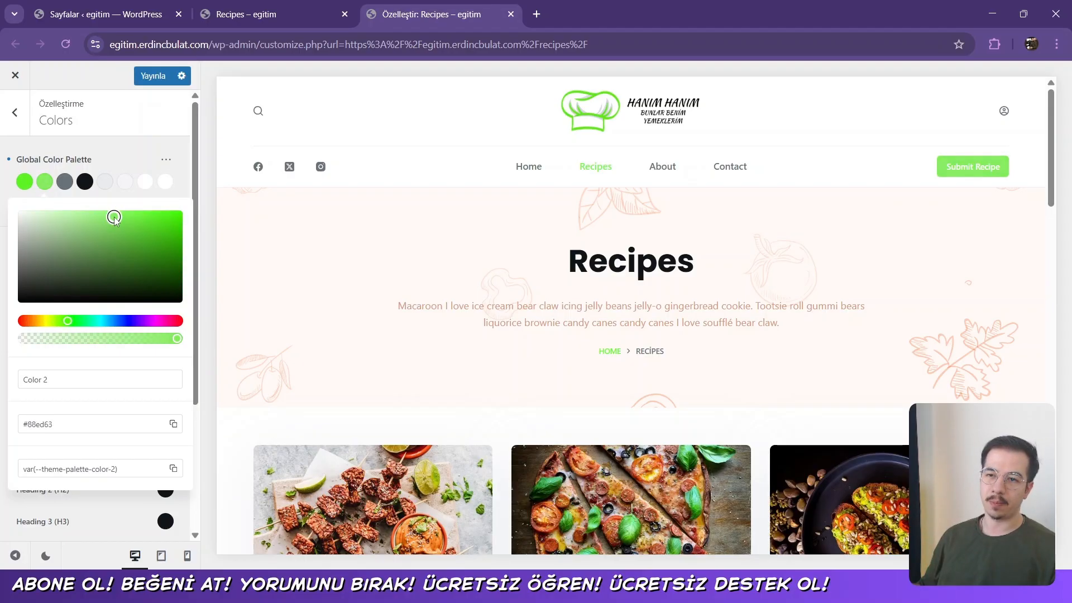
left_click(3, 210)
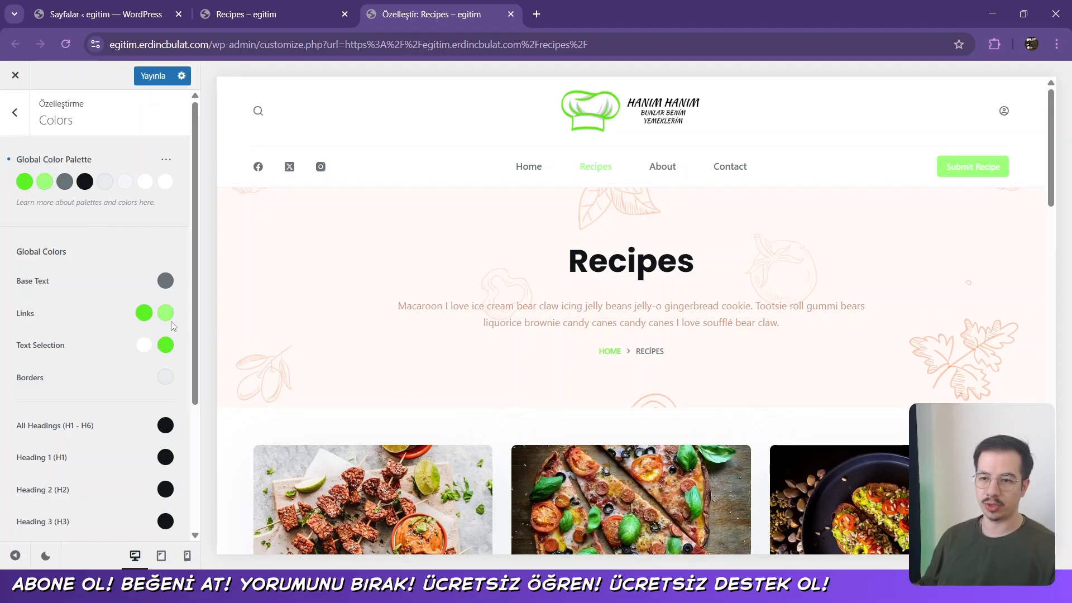
scroll(170, 330, "down", 3)
scroll(159, 346, "up", 3)
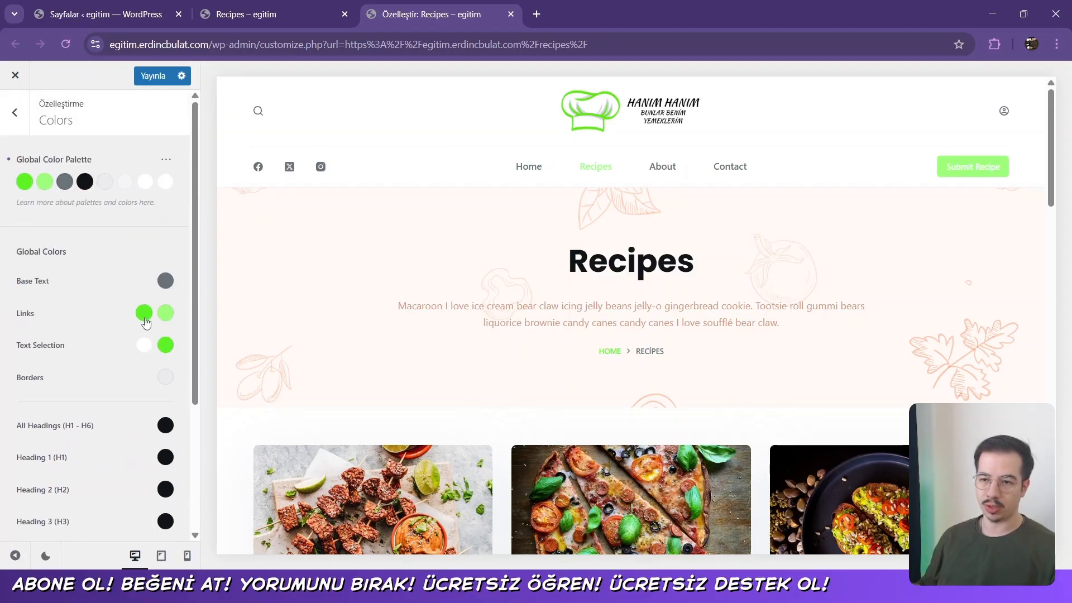
Publish the green palette changes and reload the live Recipes page
left_click(15, 112)
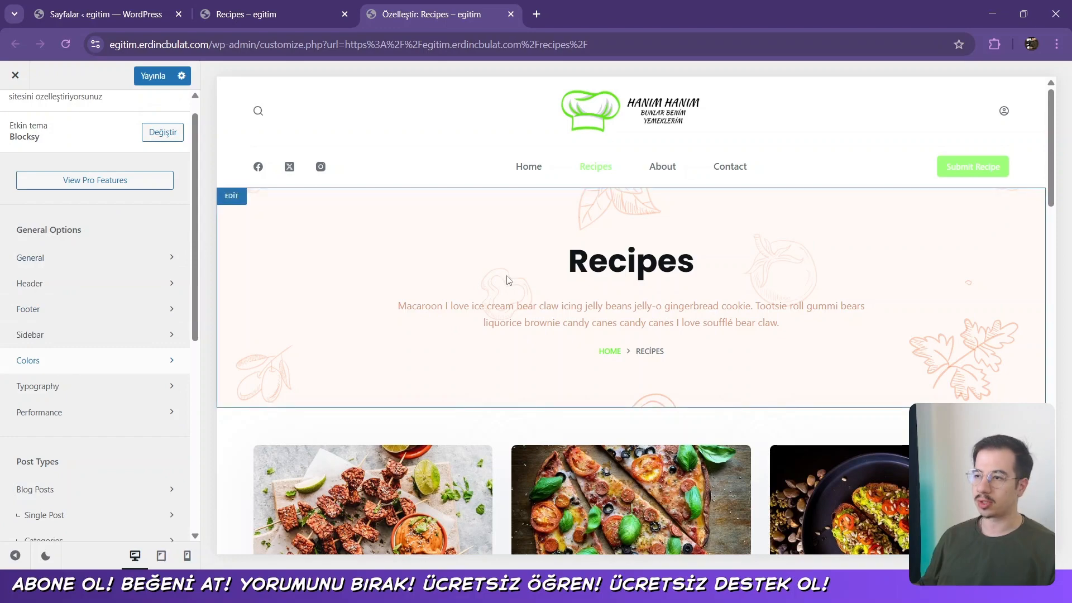
left_click(153, 76)
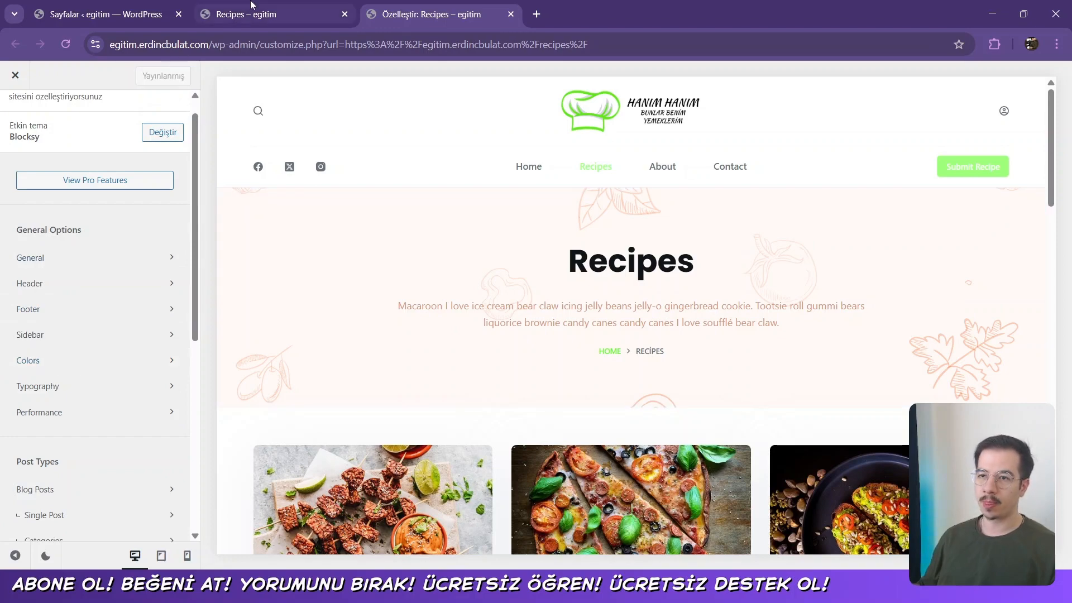
left_click(251, 8)
left_click(66, 44)
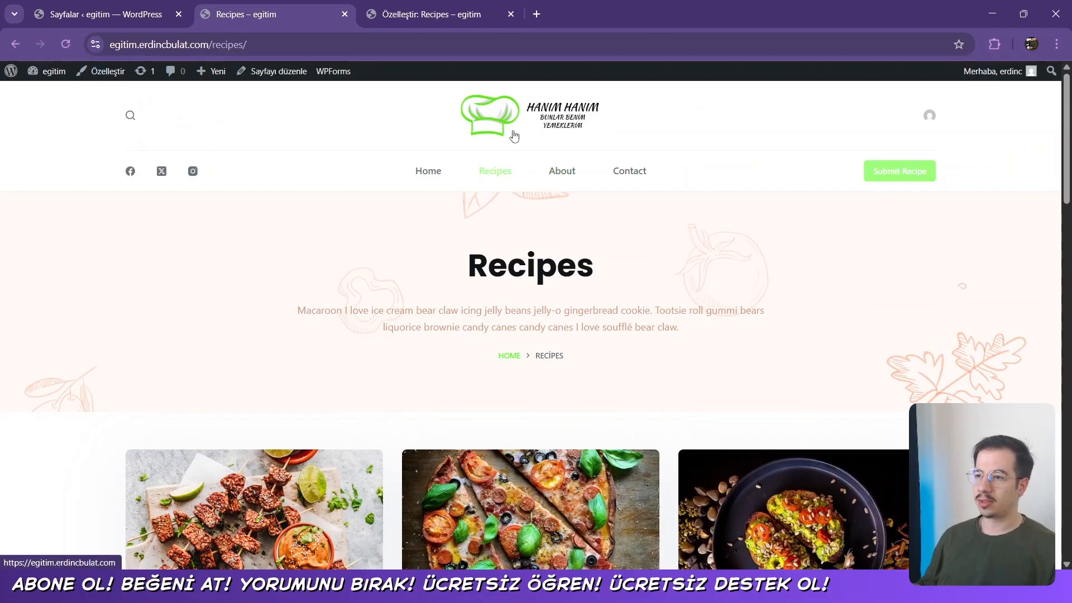
Examine the live Recipes page for the new colors in the header, sticky menu, recipe cards, pagination and footer
scroll(511, 143, "down", 10)
scroll(515, 156, "down", 12)
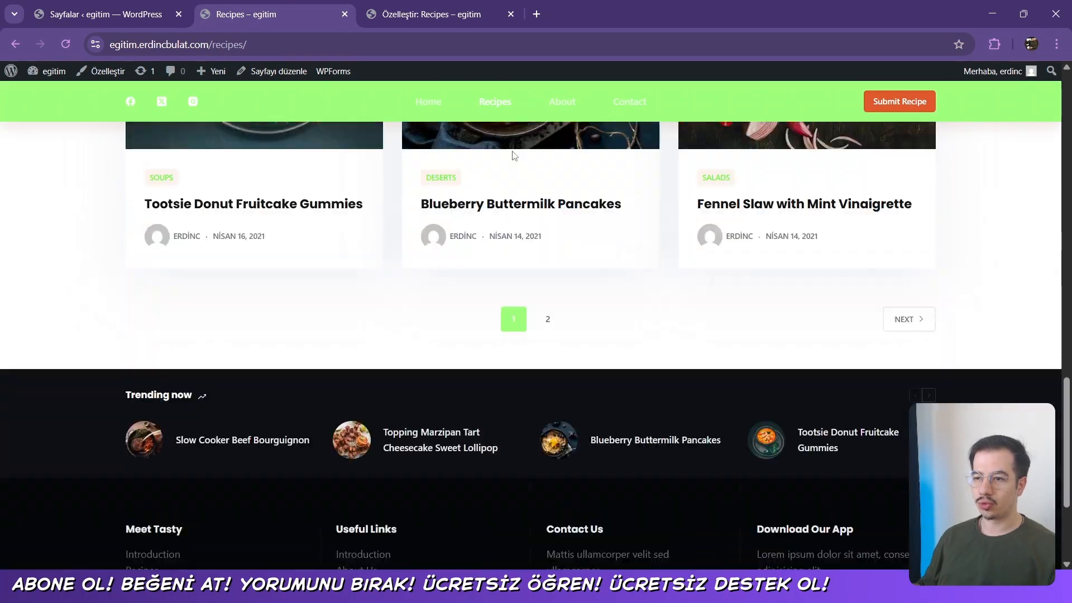
scroll(431, 319, "up", 20)
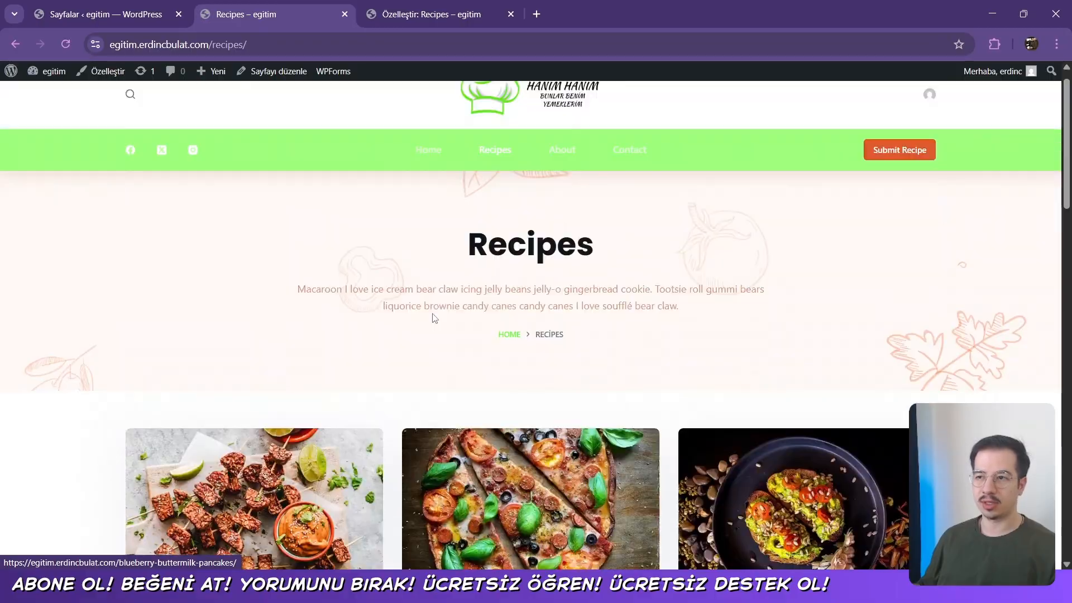
scroll(605, 168, "down", 3)
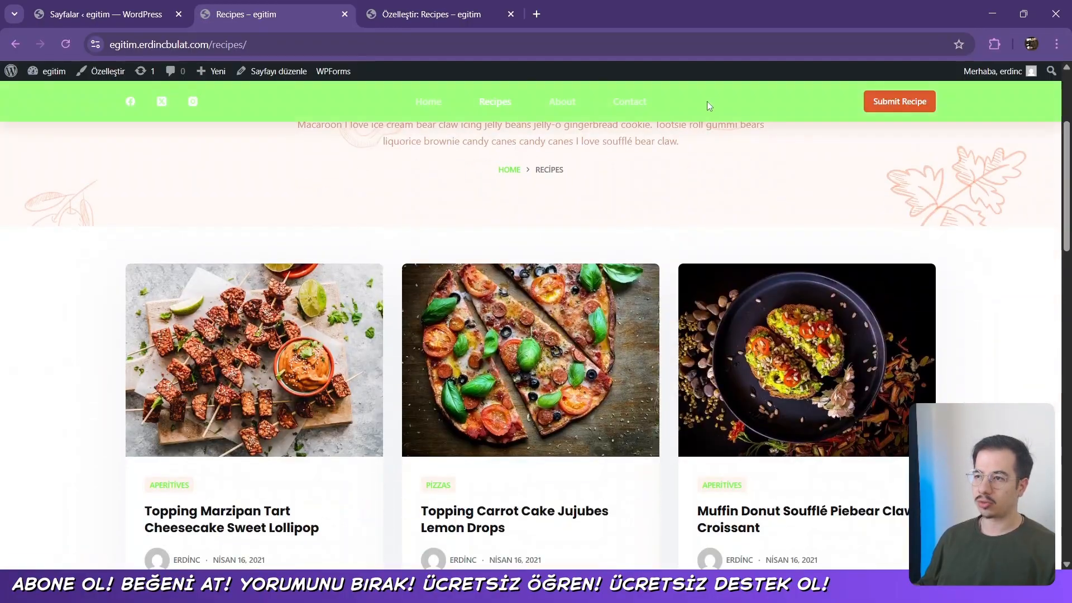
scroll(768, 109, "up", 3)
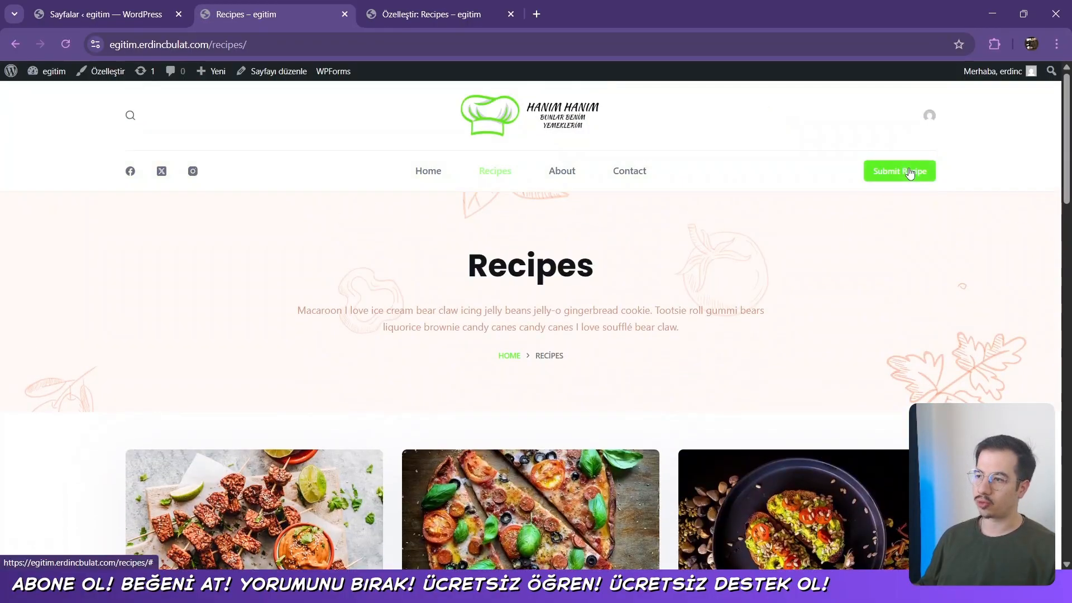
scroll(906, 89, "down", 2)
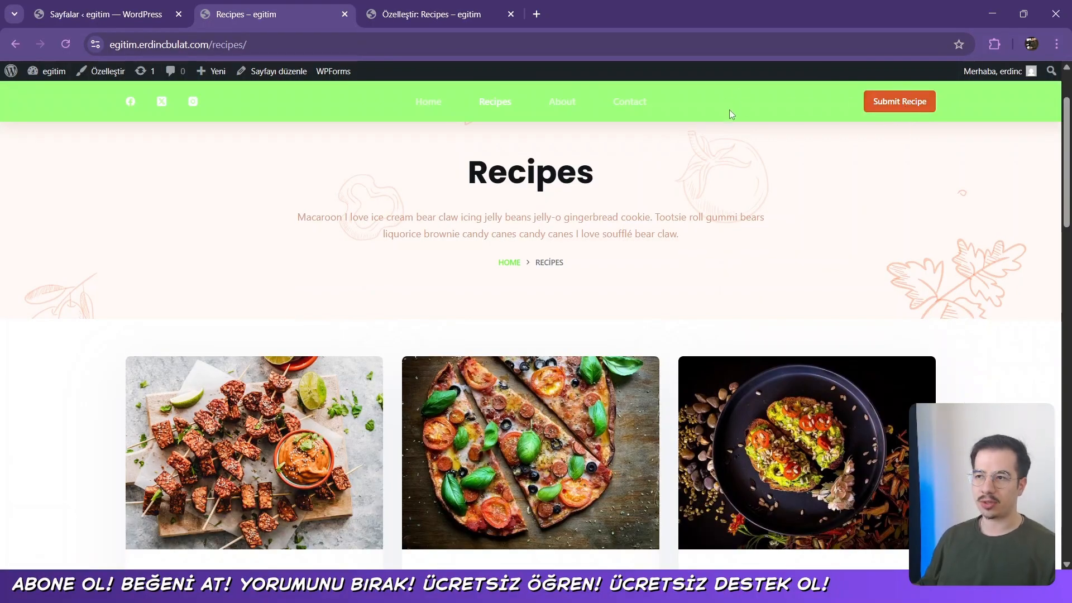
scroll(731, 112, "up", 2)
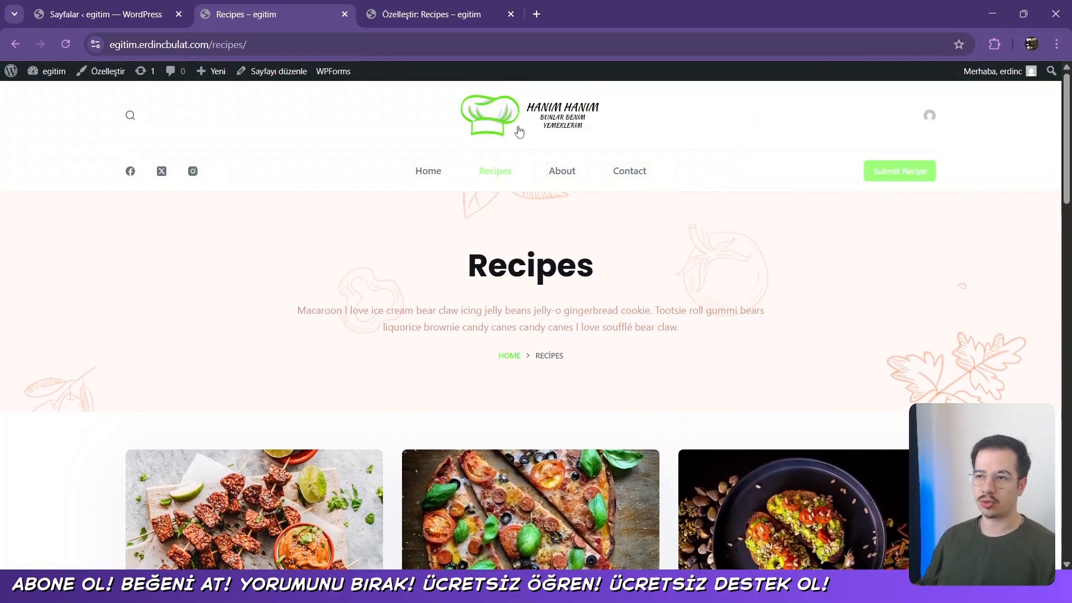
Reopen the theme's color settings in the customizer and set palette Color 1 to the more saturated green #43fd00
left_click(410, 6)
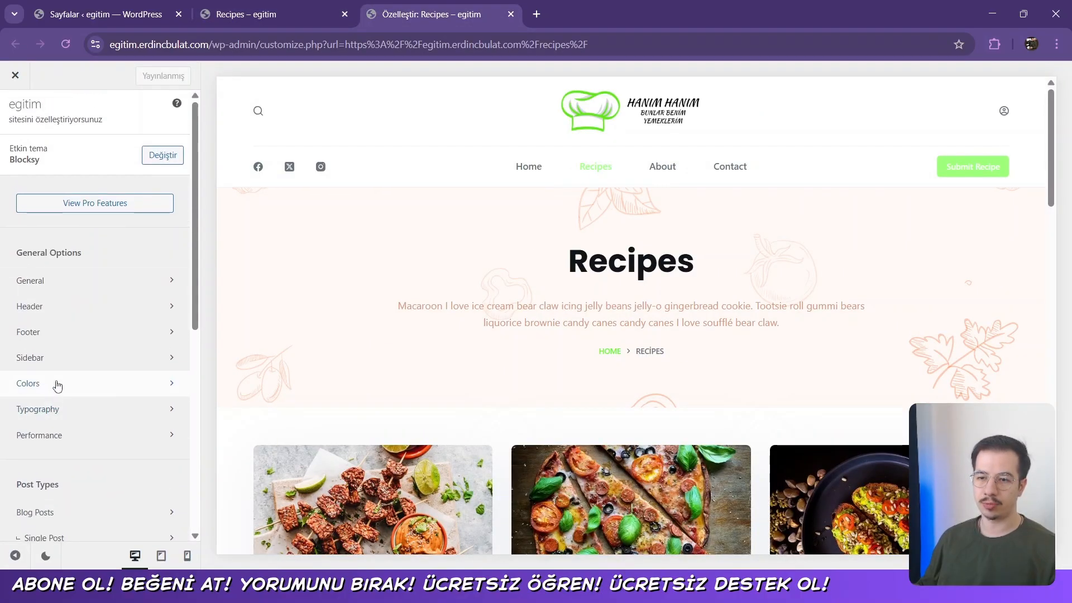
left_click(57, 385)
left_click(25, 182)
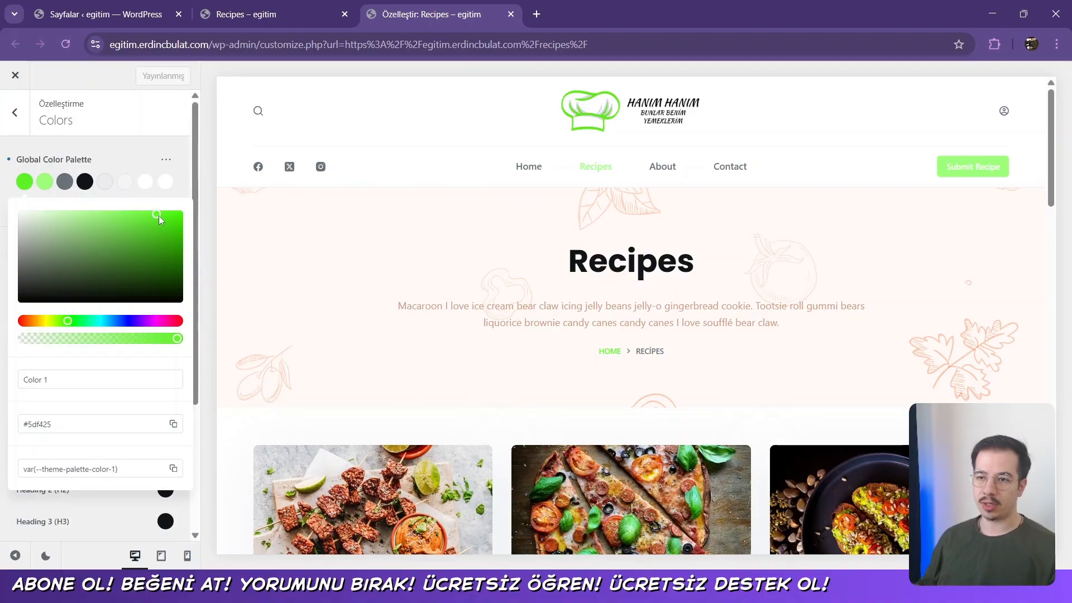
left_click_drag(158, 216, 181, 210)
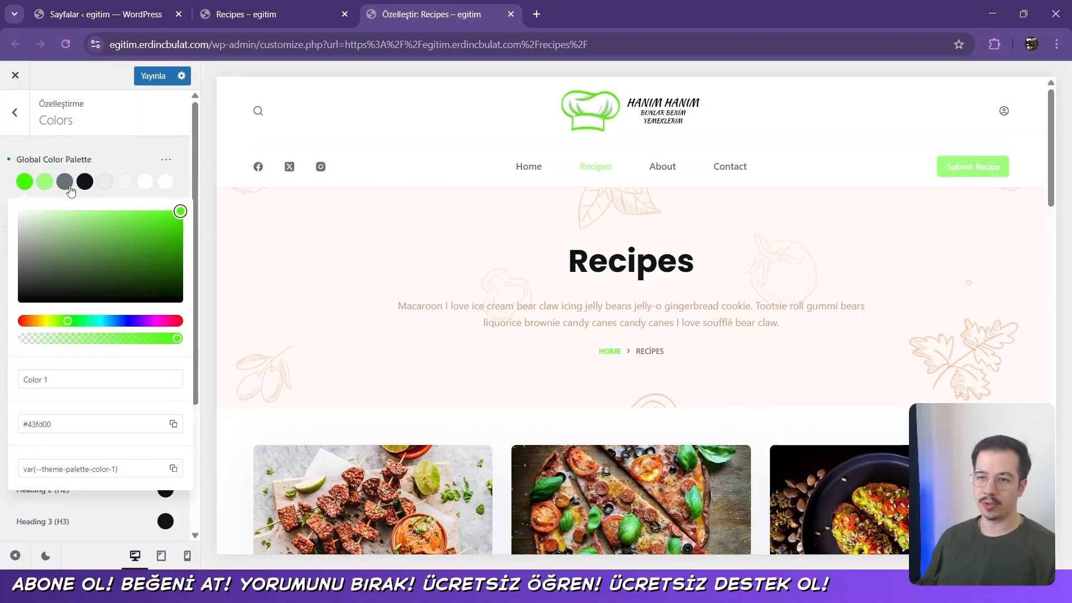
Change palette Color 2 from the global color palette to a more vivid green and close the color picker
left_click(45, 181)
left_click_drag(105, 215, 156, 210)
left_click(3, 225)
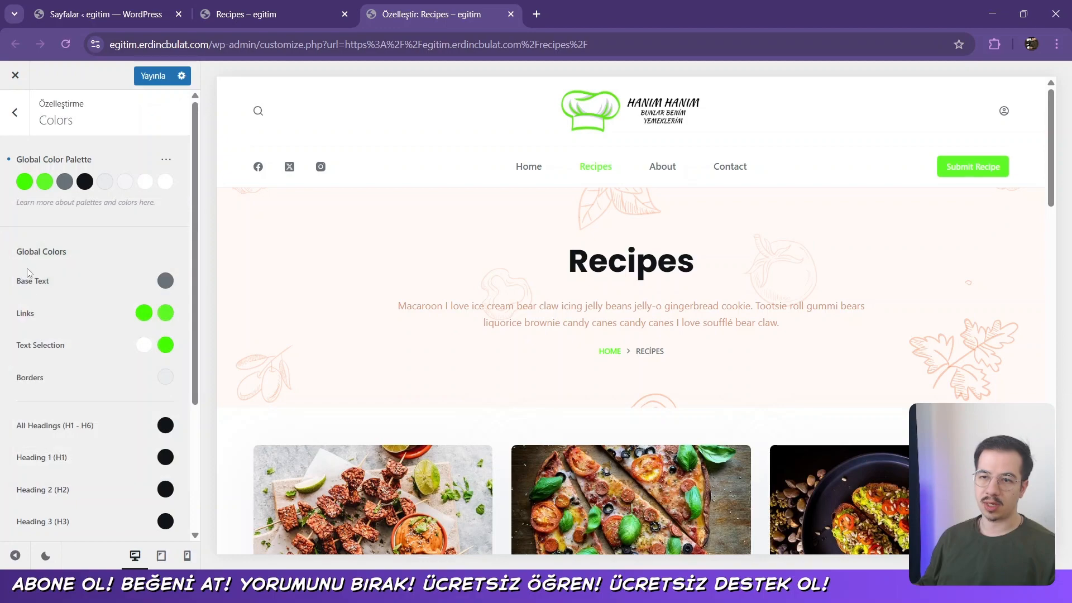
Publish the brighter palette colors and refresh the live Recipes page
left_click(153, 75)
left_click(257, 14)
left_click(66, 44)
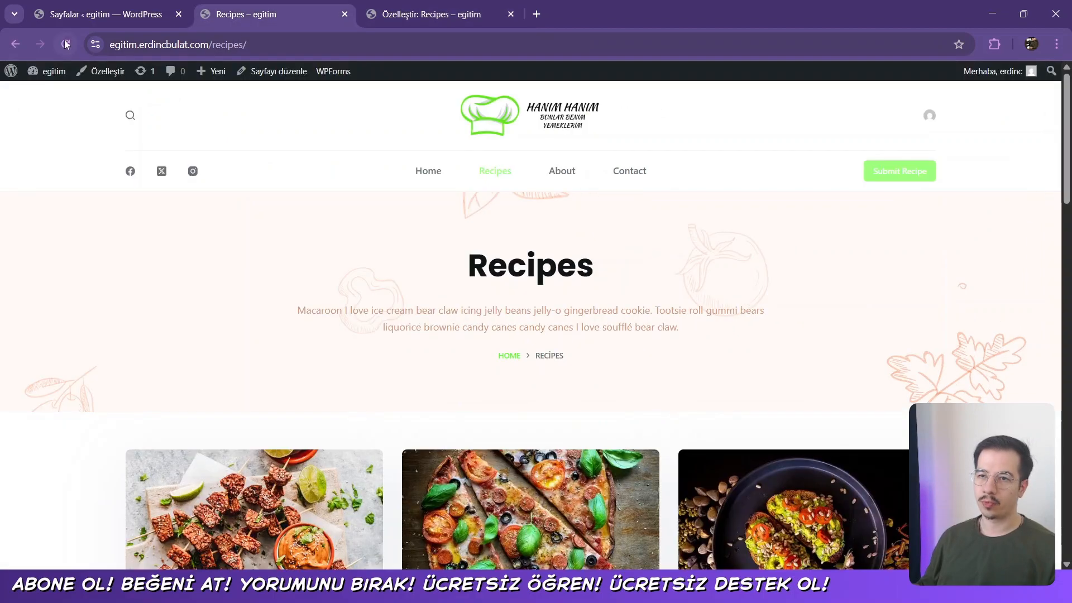
Check how the brighter greens look on the live page's sticky menu, category labels, recipe cards and pagination
scroll(223, 219, "down", 2)
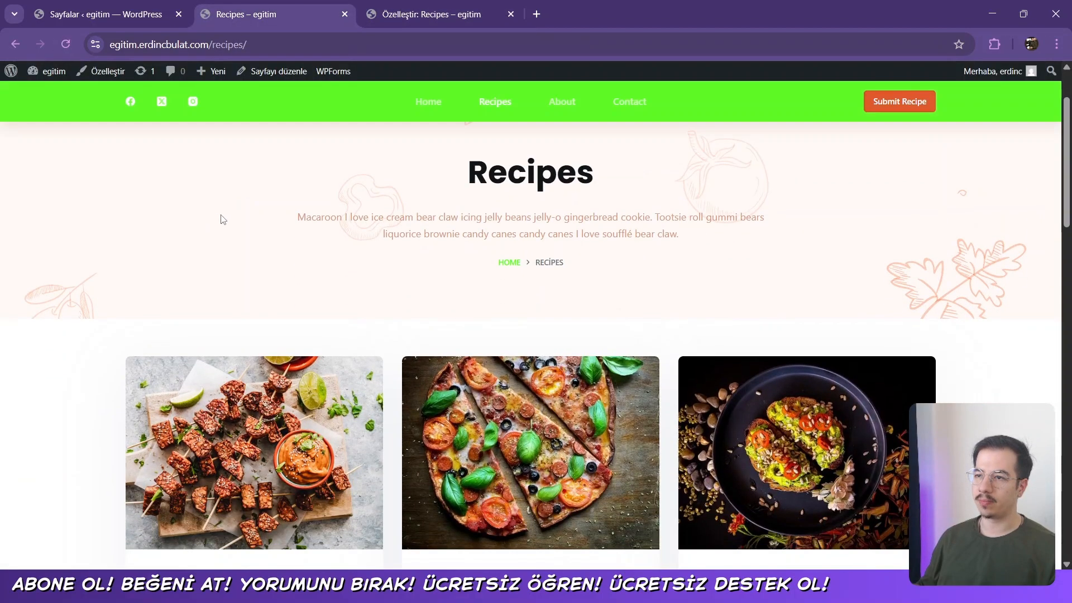
scroll(367, 149, "up", 2)
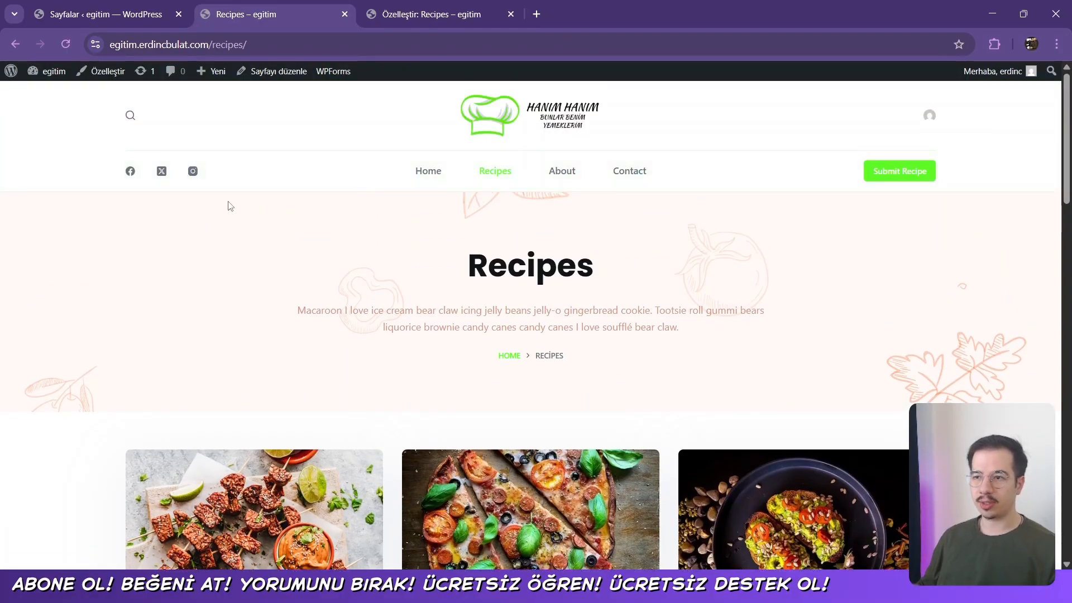
scroll(322, 125, "down", 5)
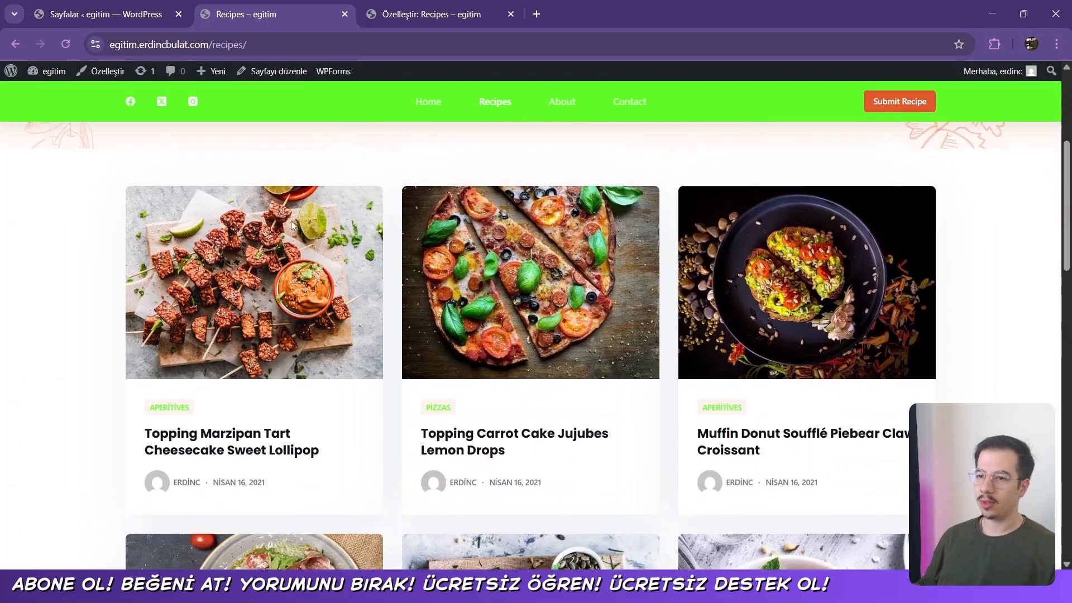
scroll(691, 384, "down", 2)
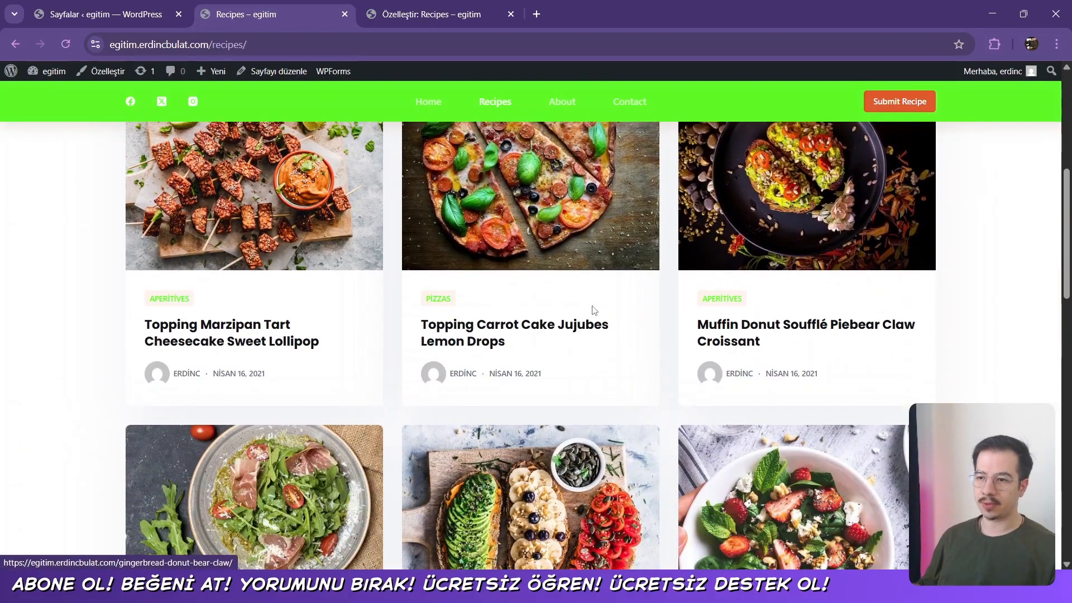
scroll(464, 273, "down", 3)
scroll(799, 346, "down", 10)
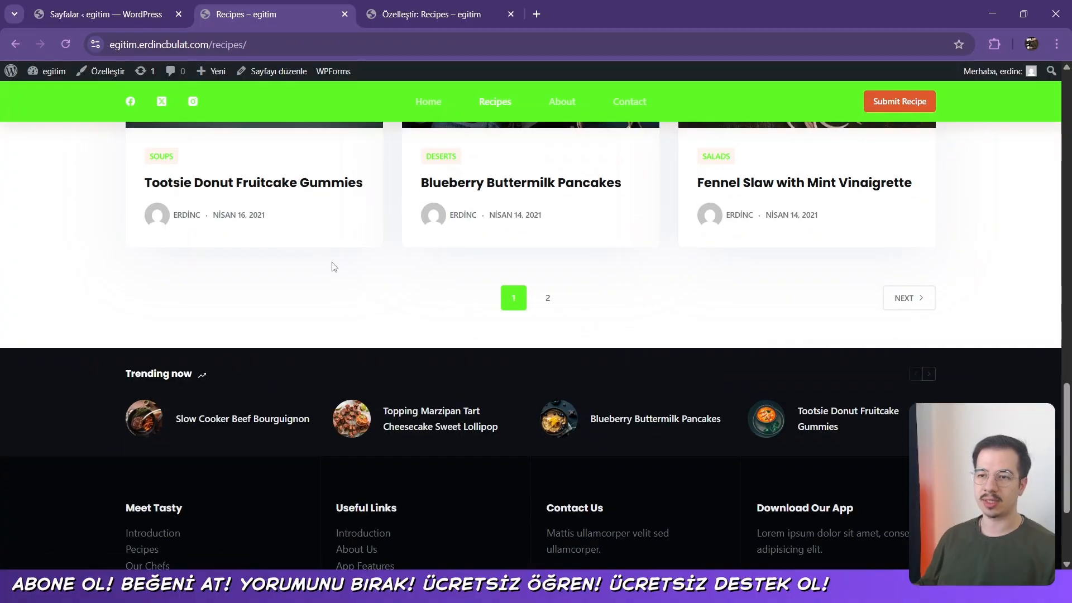
scroll(333, 266, "up", 2)
Return to the customizer and compare the header's normal and sticky states in the Recipes preview
left_click(400, 20)
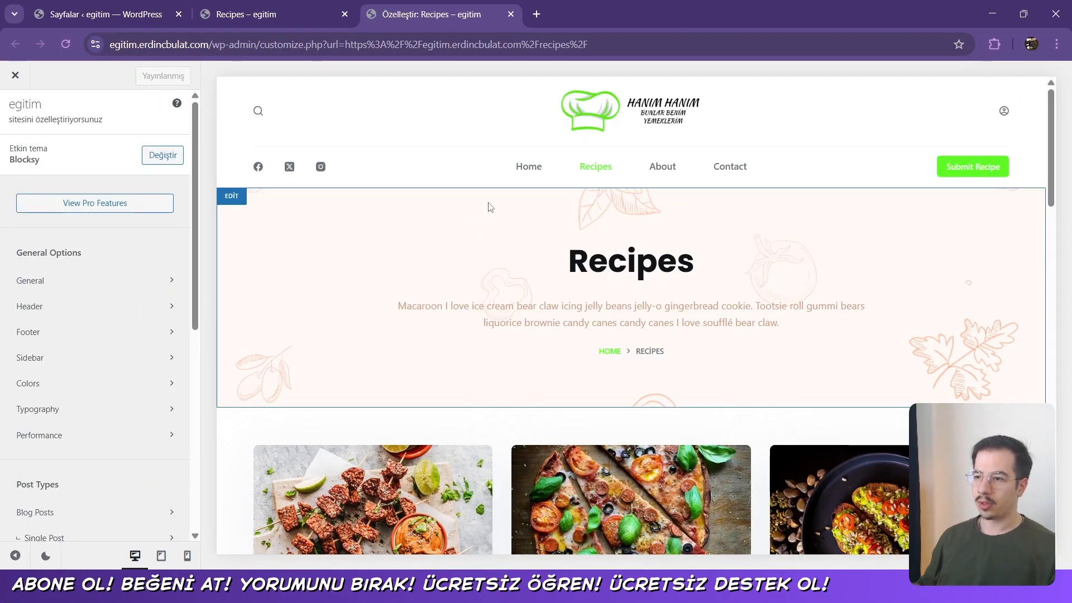
scroll(490, 207, "down", 2)
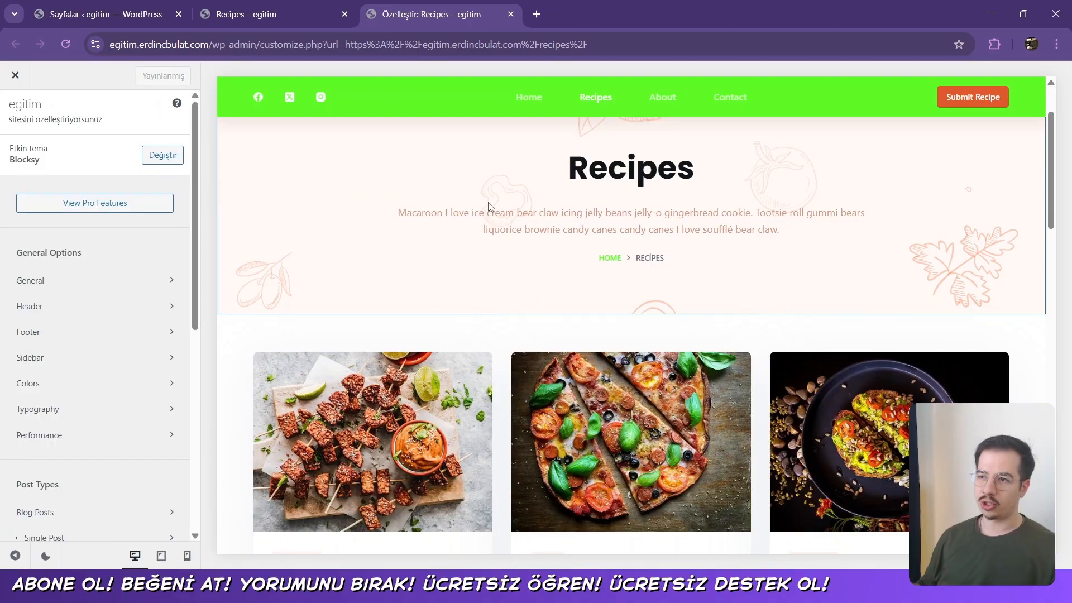
scroll(490, 207, "up", 2)
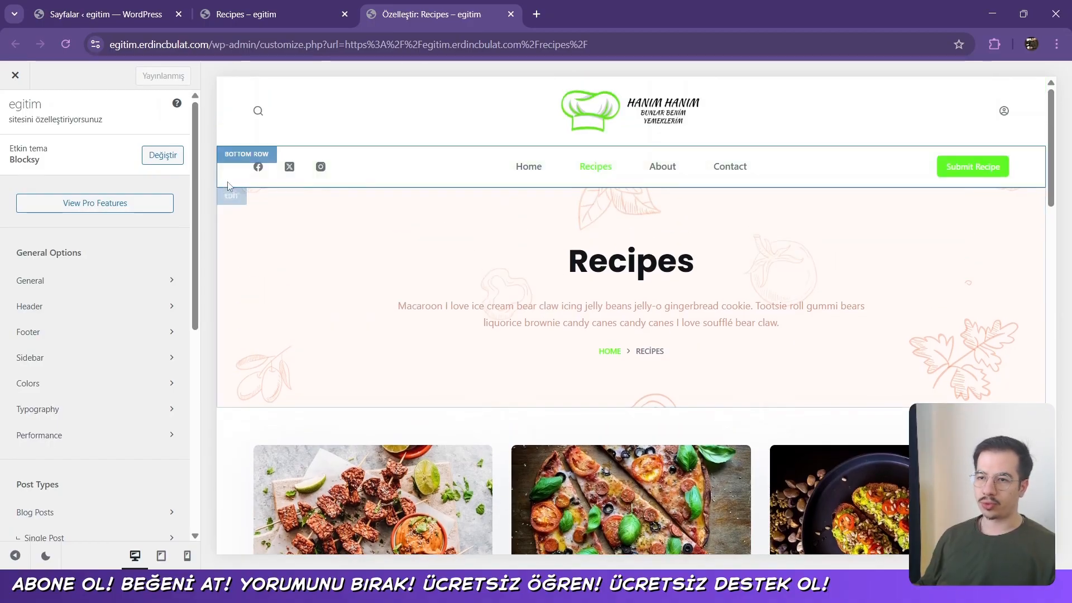
Open the Recipes banner's Blog Title settings, try the Type 1 layout and restore the layout with the background image
left_click(241, 204)
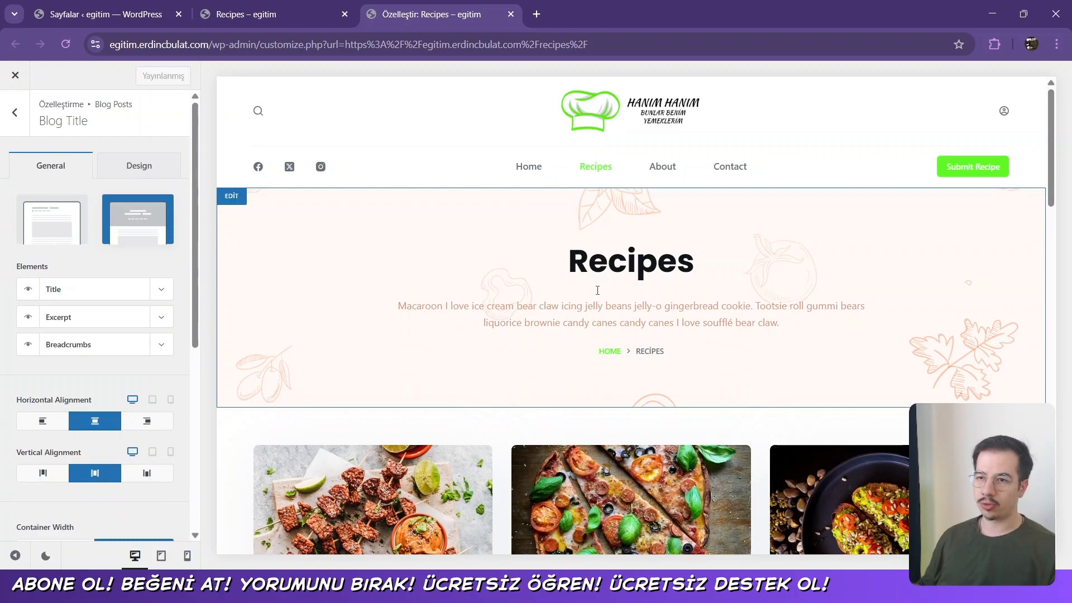
left_click(77, 218)
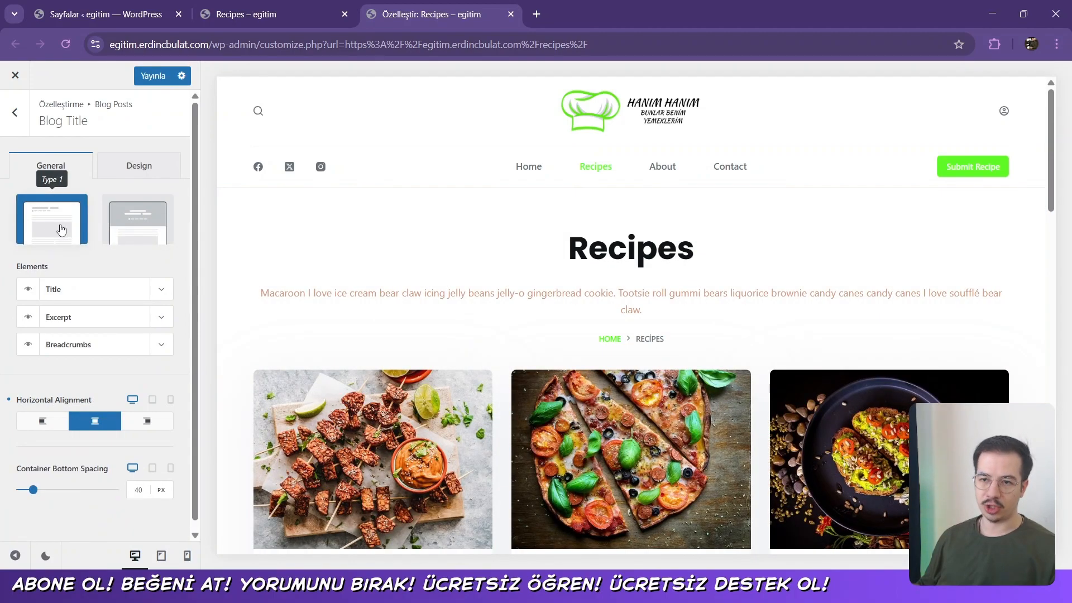
left_click(140, 225)
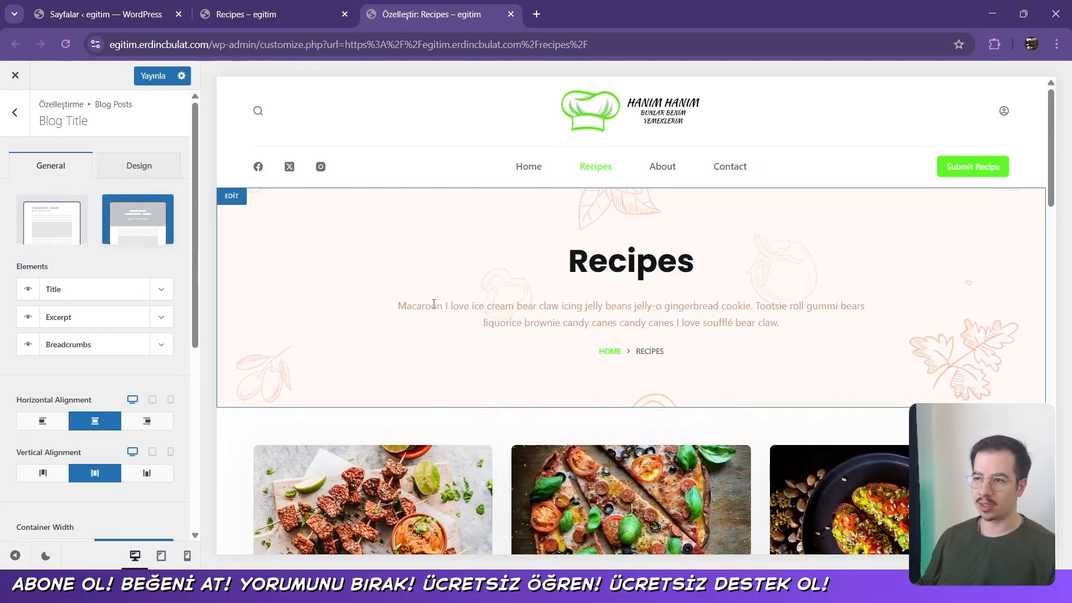
Hide the Excerpt element in the Recipes banner, look at the Title element's options and show the excerpt again
scroll(131, 313, "down", 2)
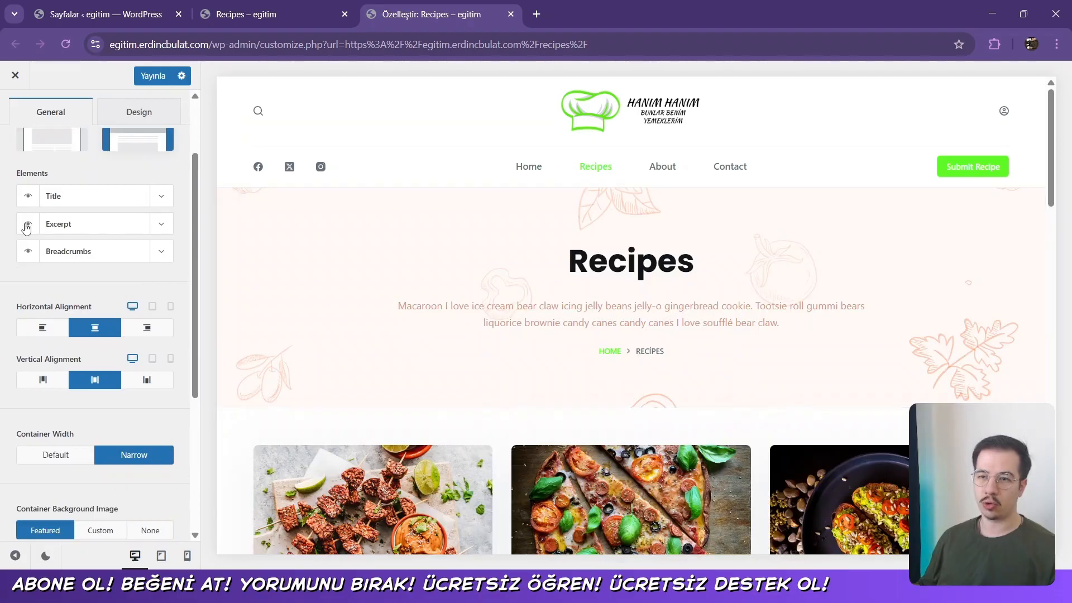
left_click(28, 225)
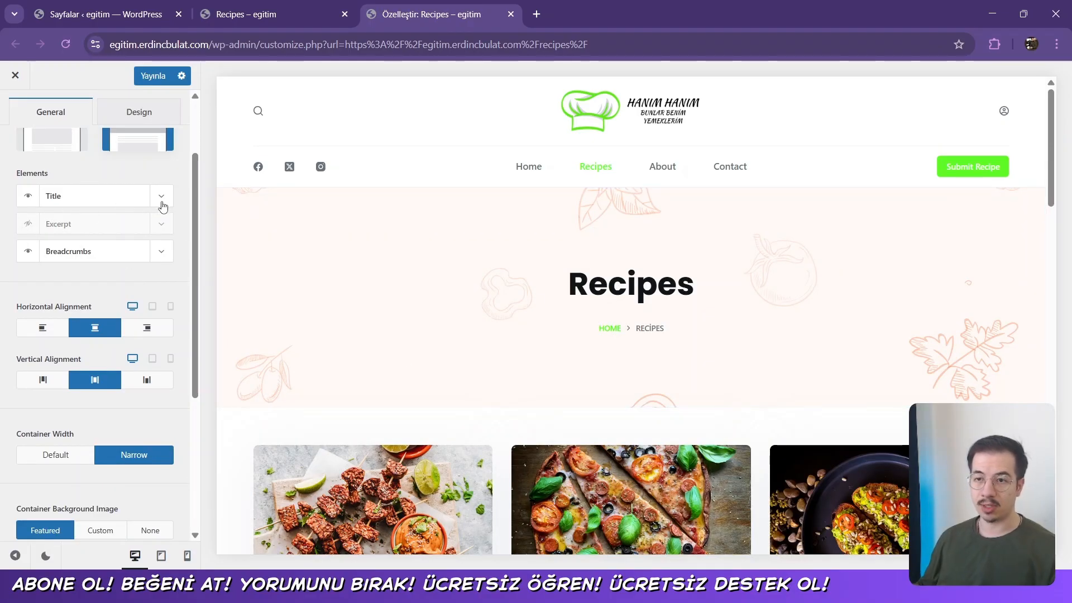
left_click(162, 197)
left_click(165, 204)
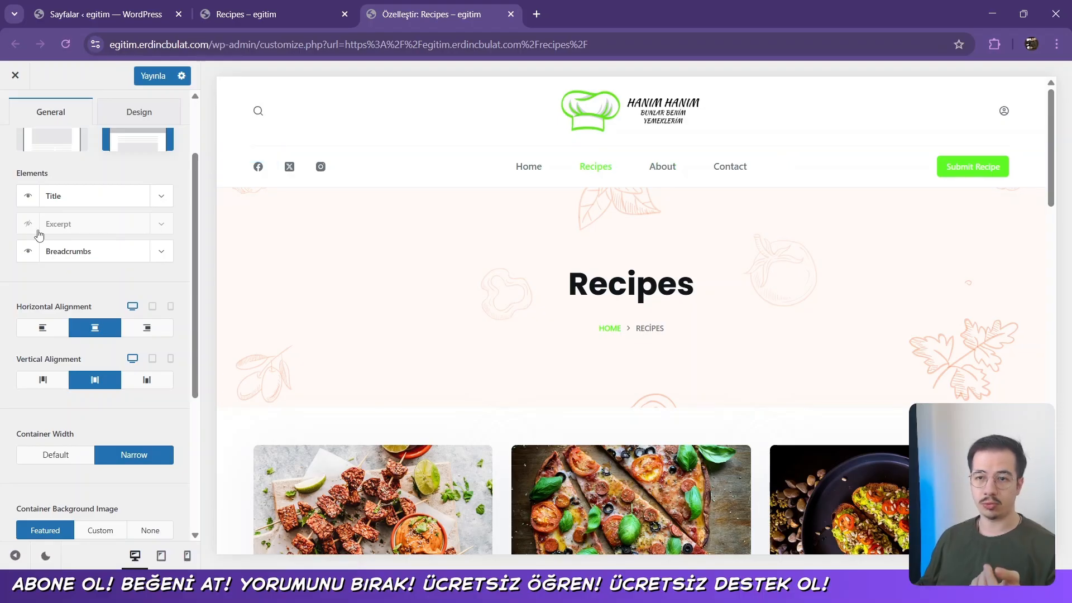
left_click(27, 224)
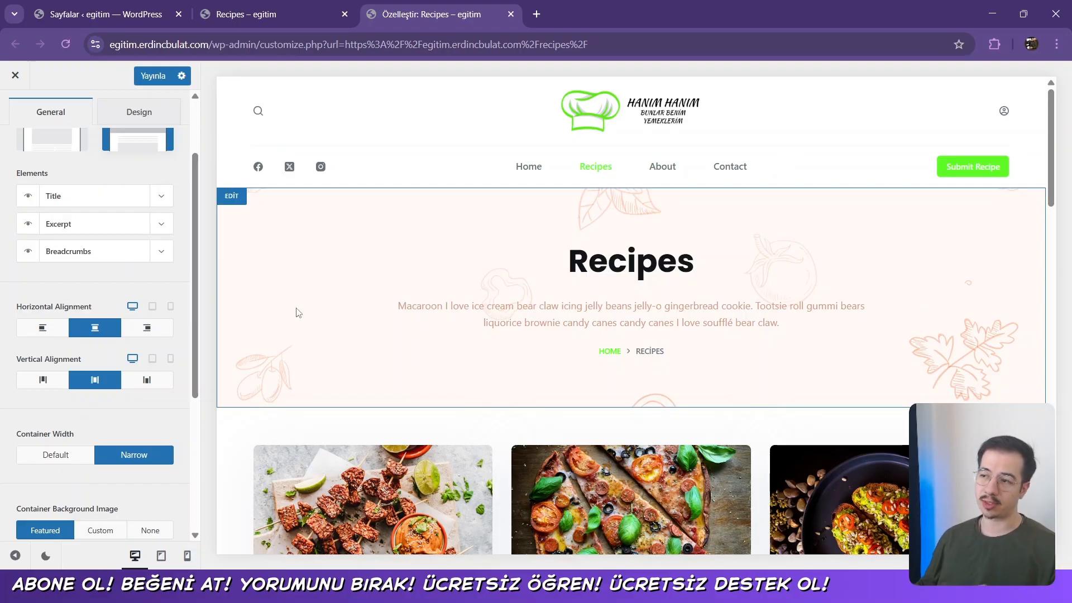
Publish the Blog Title settings and go back to the Pages list in the WordPress admin
left_click(153, 76)
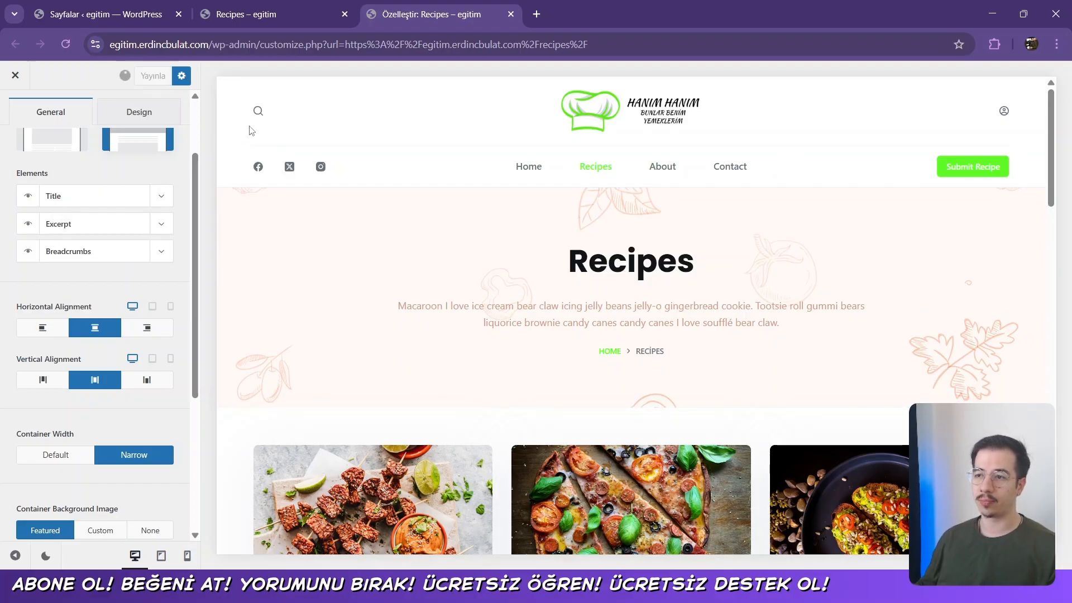
left_click(280, 4)
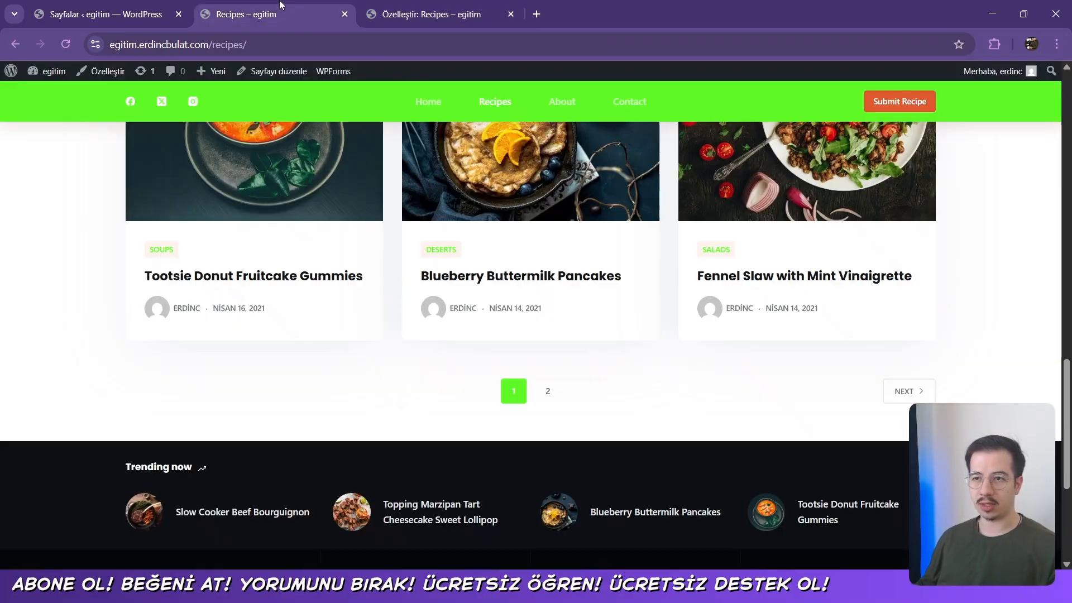
left_click(89, 4)
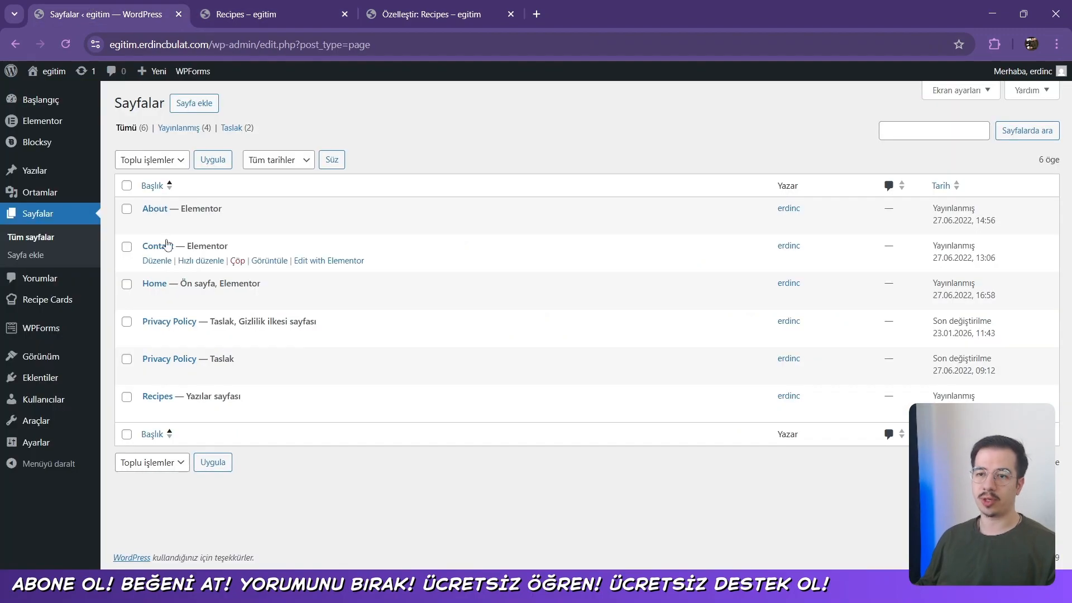
Rename the About page as Hakkımızda with Quick Edit, clear its slug and update the page
left_click(97, 209)
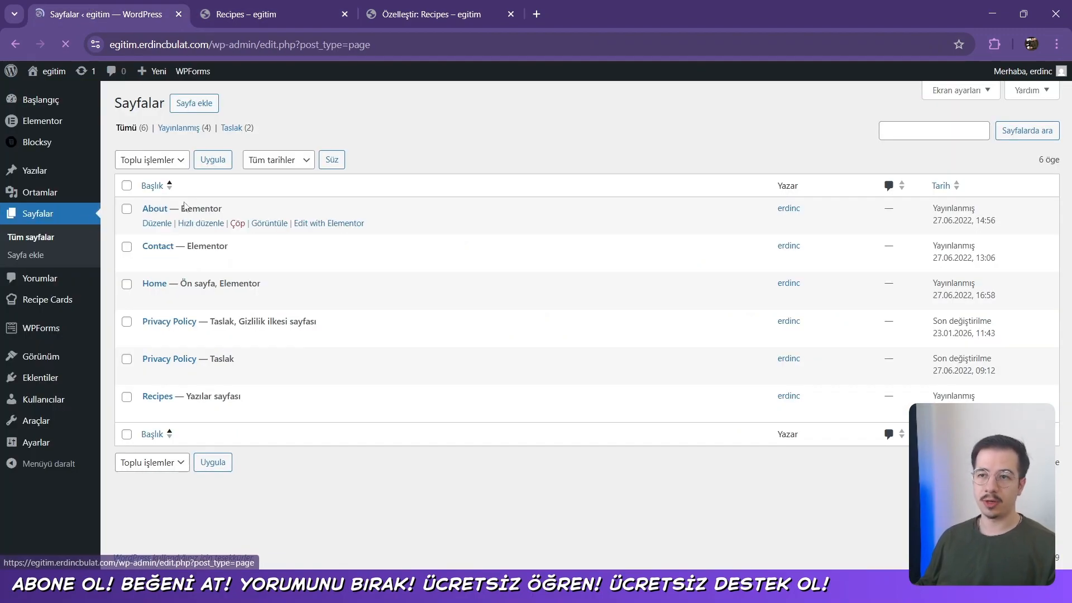
left_click(199, 223)
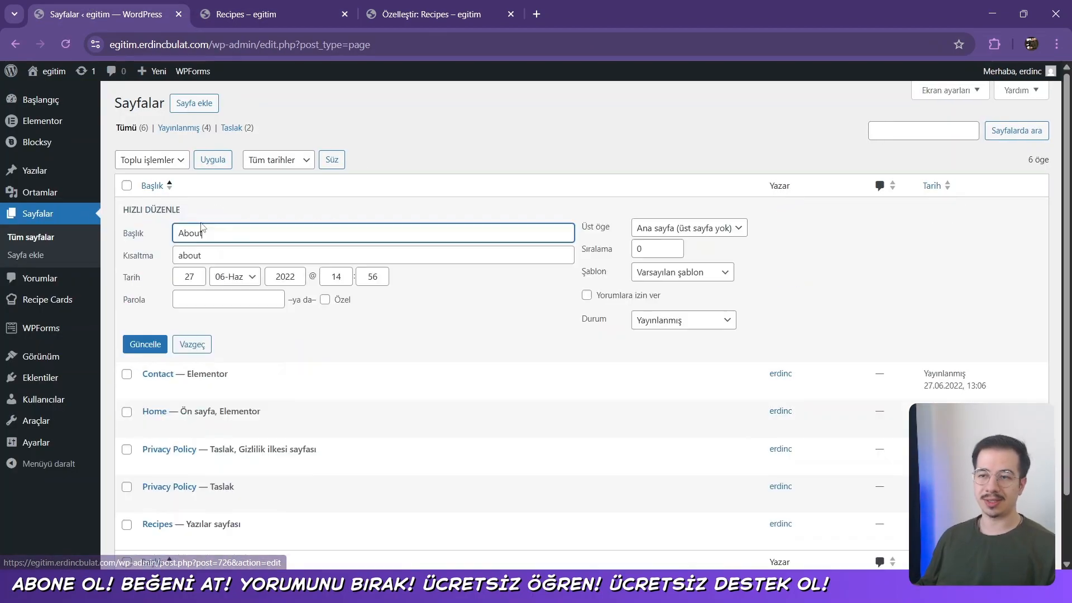
double_click(230, 224)
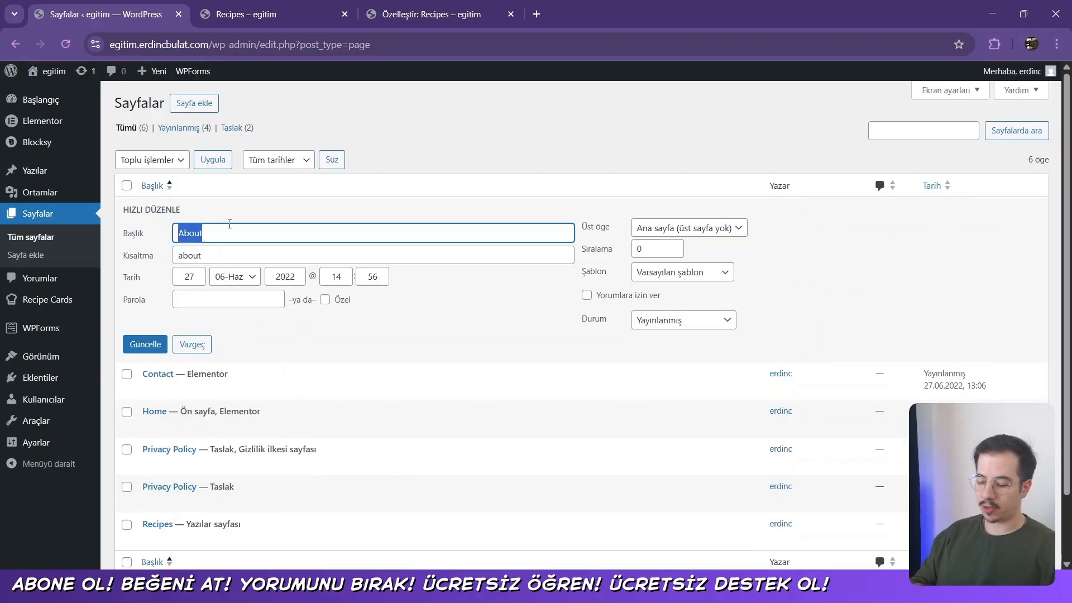
type("Hakkımızda")
key("Tab")
key("BackSpace")
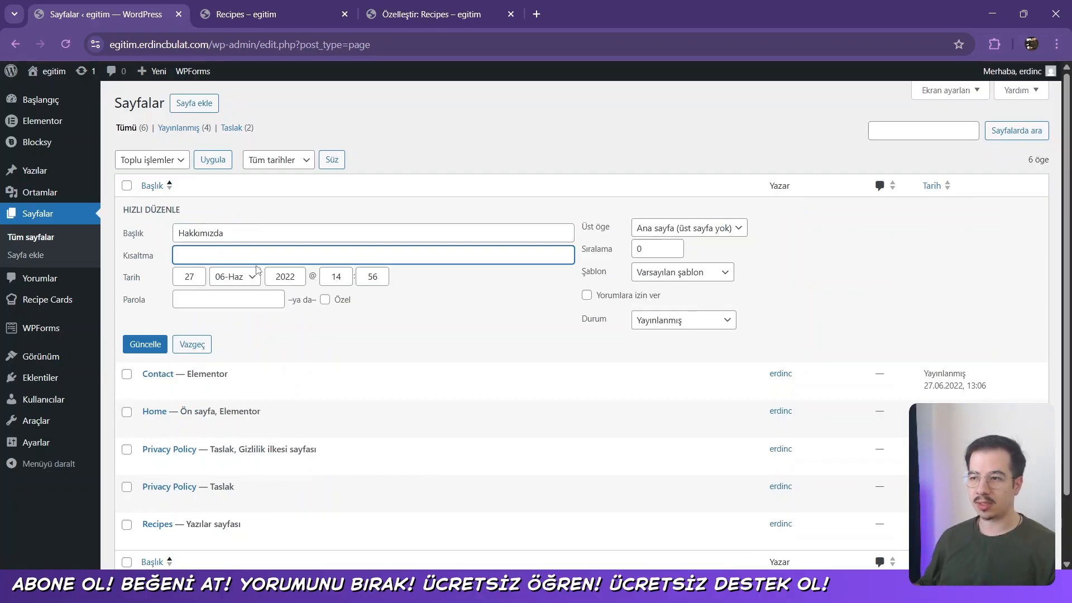
left_click(146, 344)
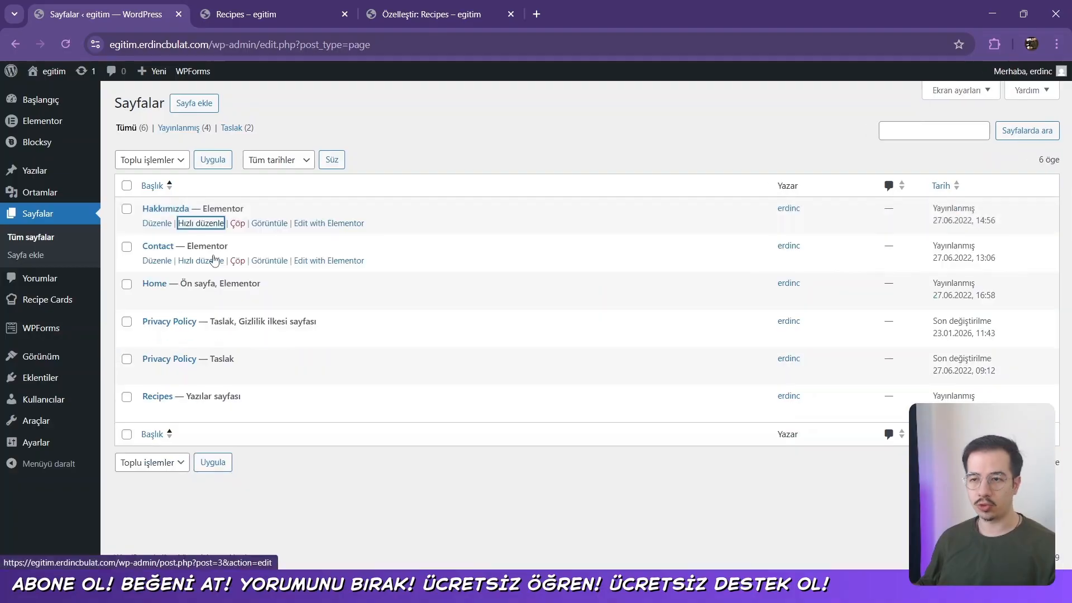
Rename the Contact page as İletişim, clear its slug, update it and check the regenerated slug in Quick Edit
left_click(213, 261)
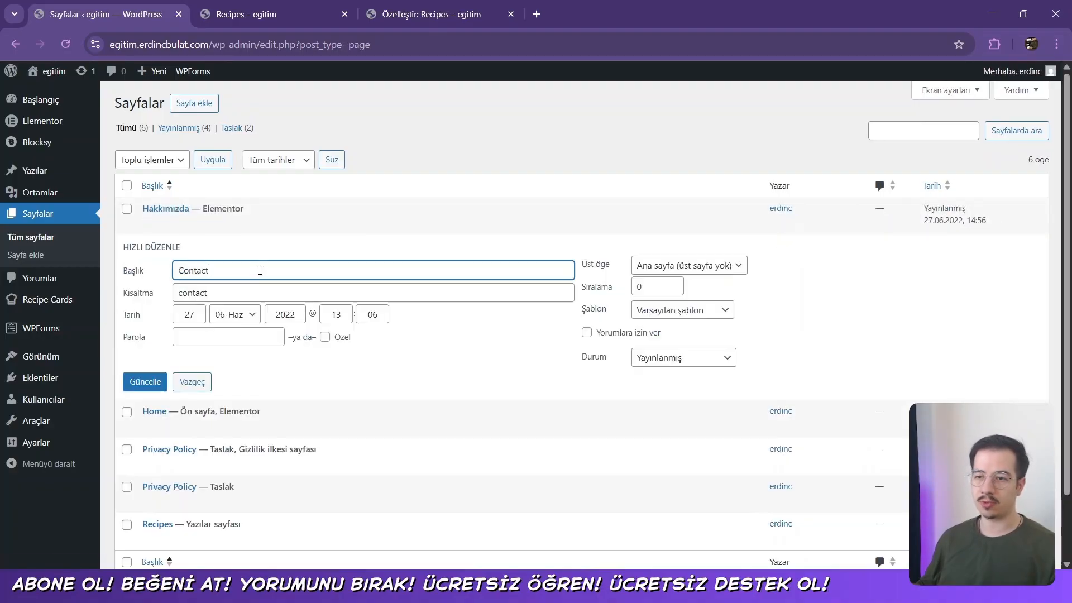
key("ctrl+a")
type("i")
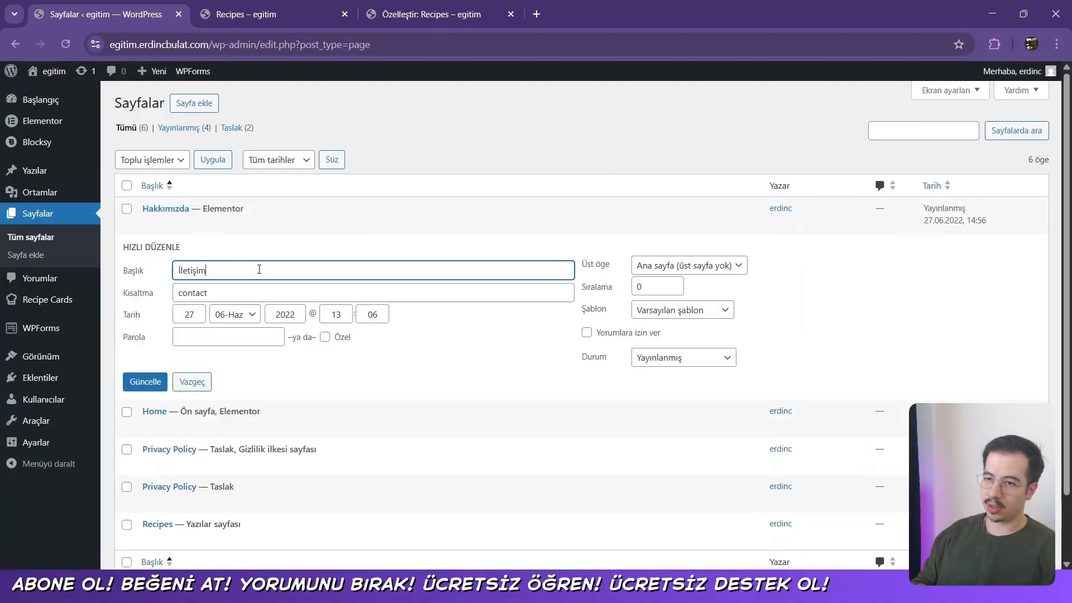
type("letişim")
key("Tab")
key("BackSpace")
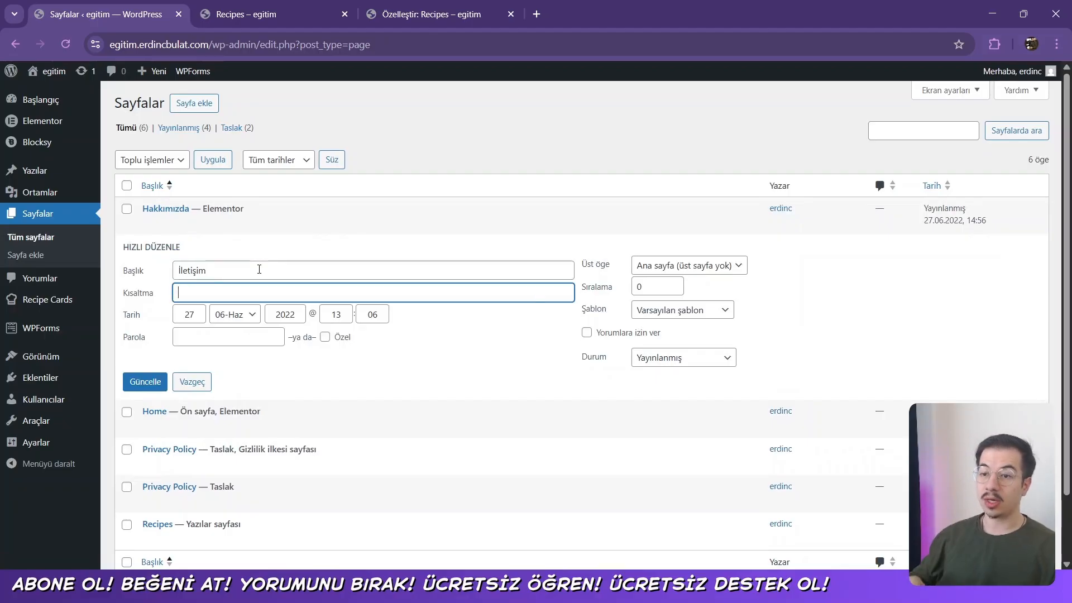
key("ctrl+z")
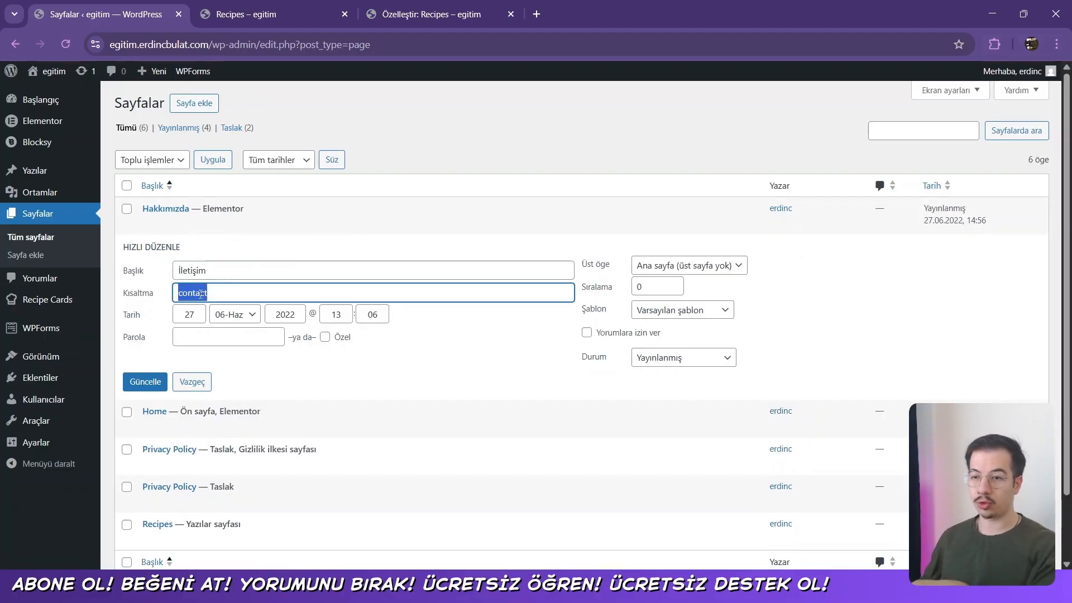
left_click(175, 273)
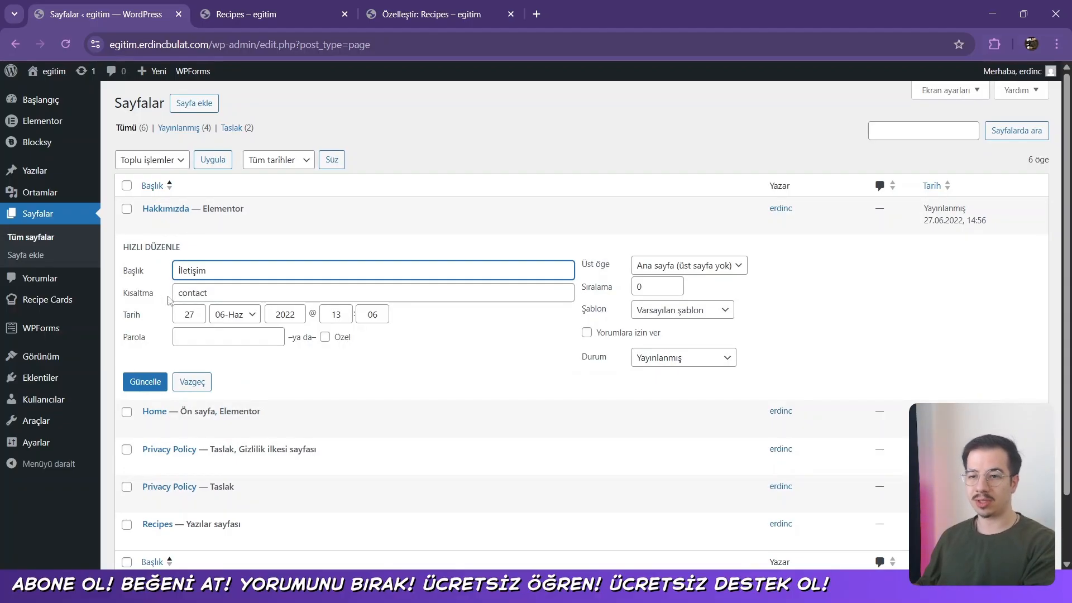
double_click(198, 293)
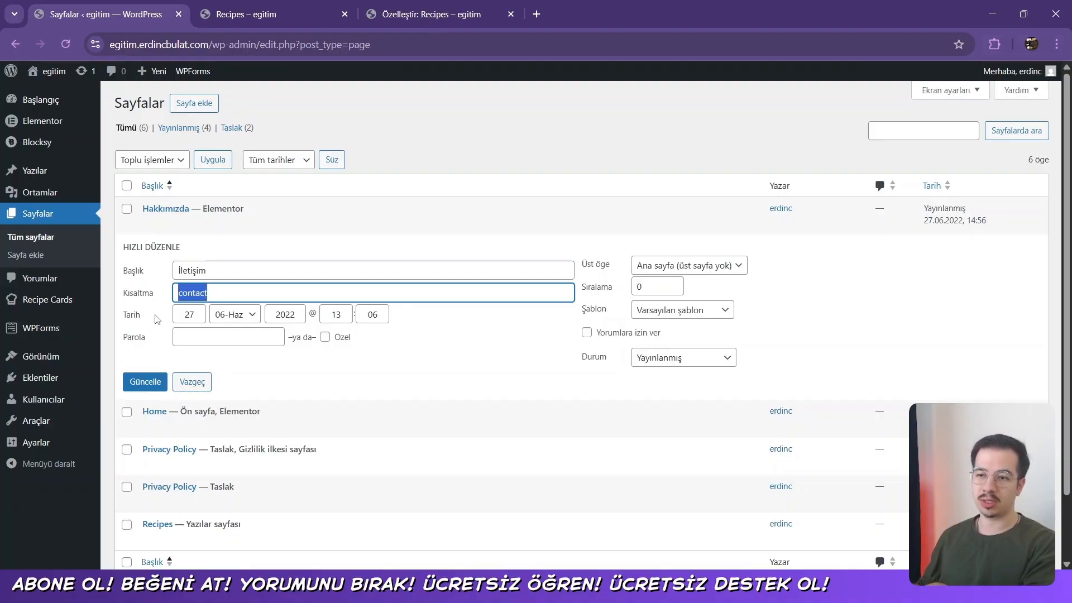
key("BackSpace")
left_click(150, 381)
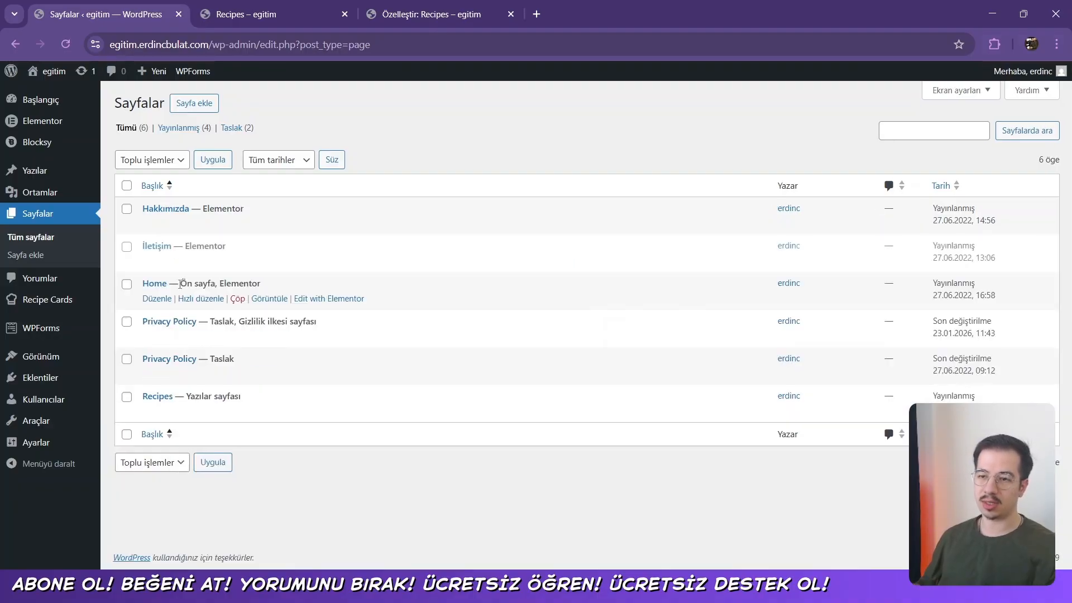
left_click(200, 261)
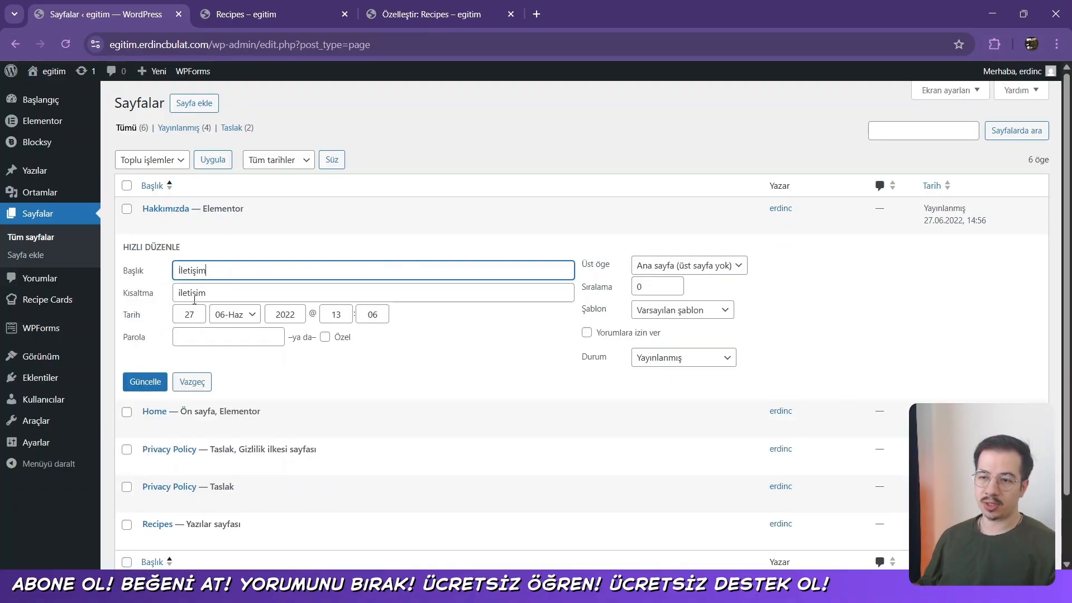
left_click(191, 384)
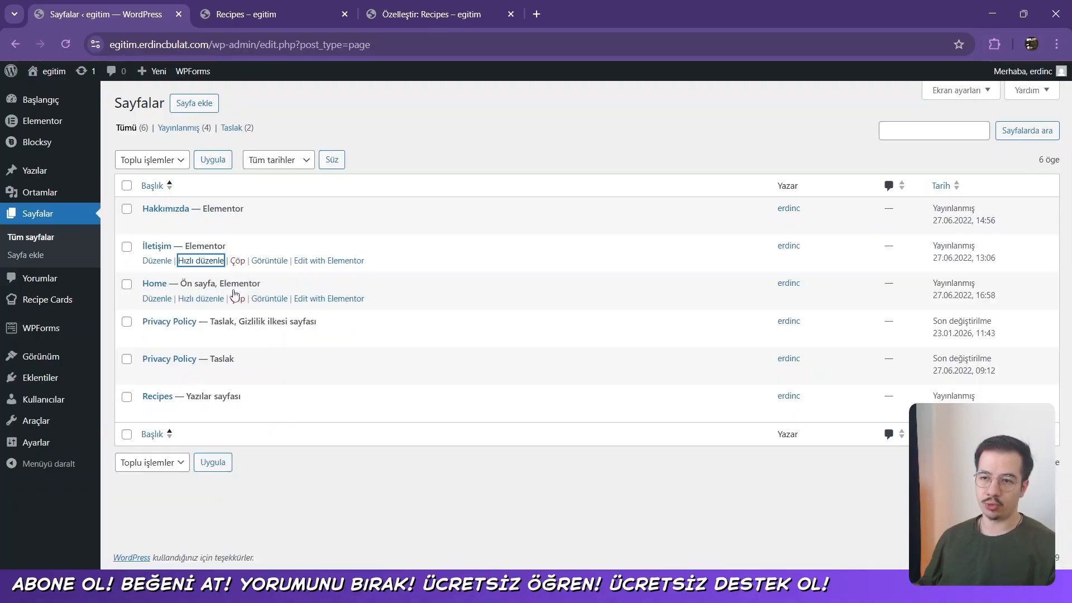
Rename the Home page as Hanım Hanım, clear its slug and update the page
left_click(200, 296)
double_click(239, 308)
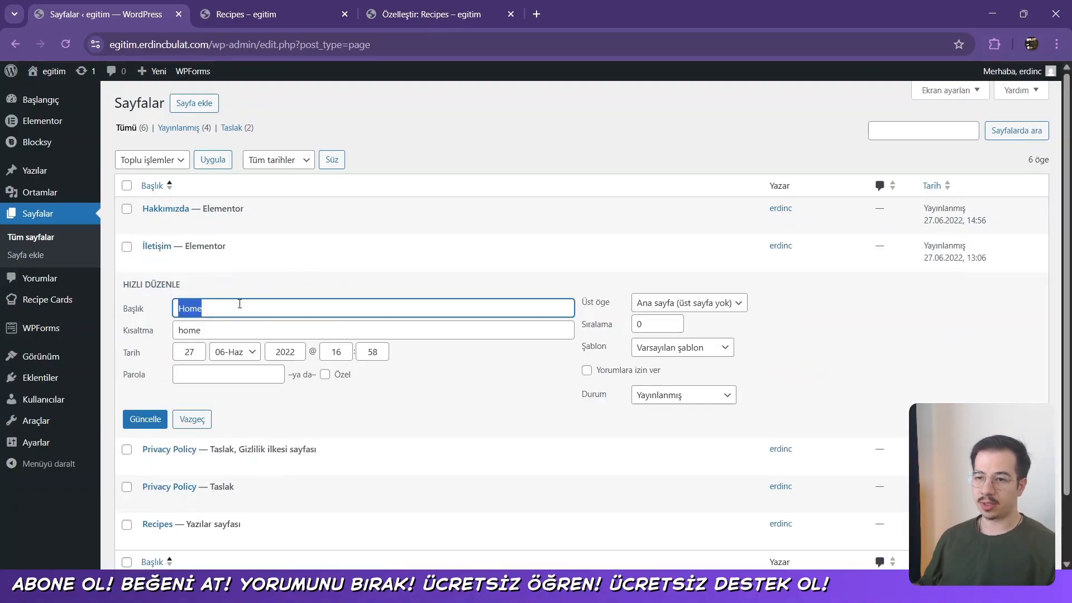
type("Hanım Hanı")
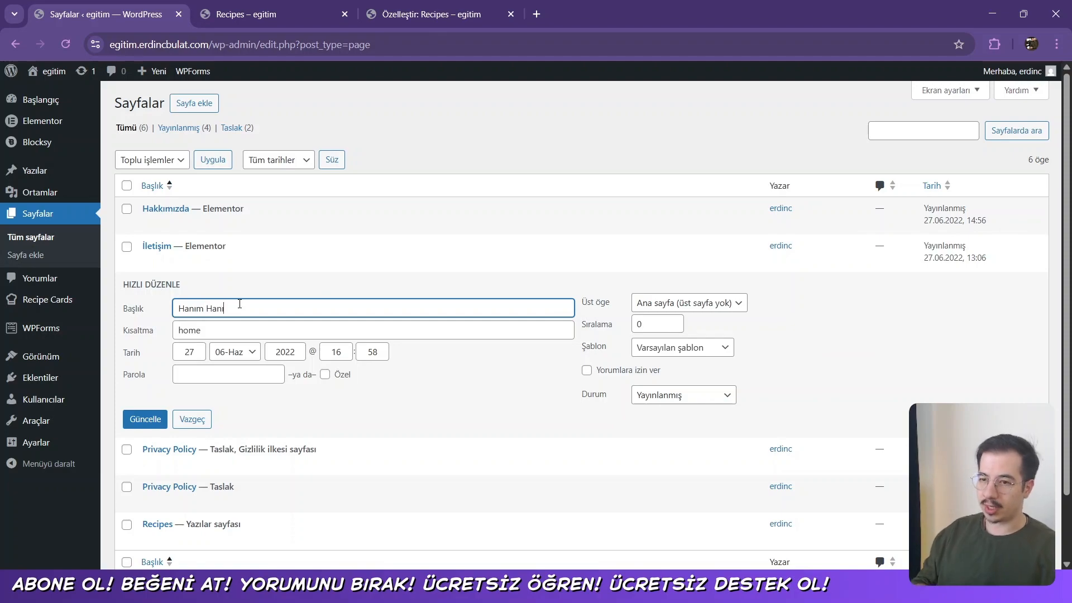
type("m")
key("Tab")
key("BackSpace")
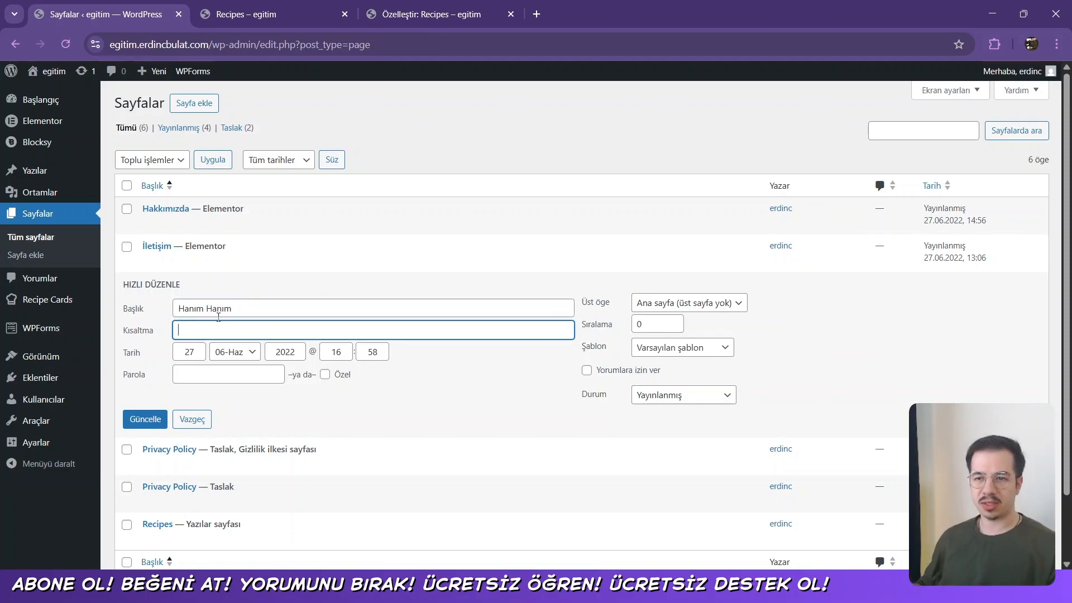
left_click(143, 420)
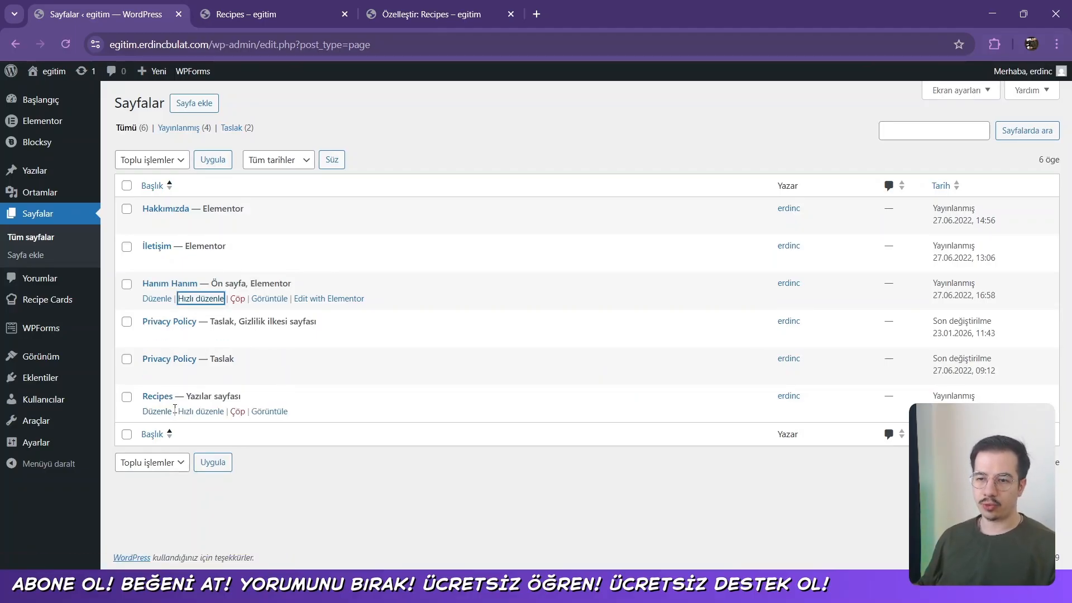
Rename the Recipes page as Tarifler, clear its slug and update the page
left_click(200, 412)
double_click(235, 415)
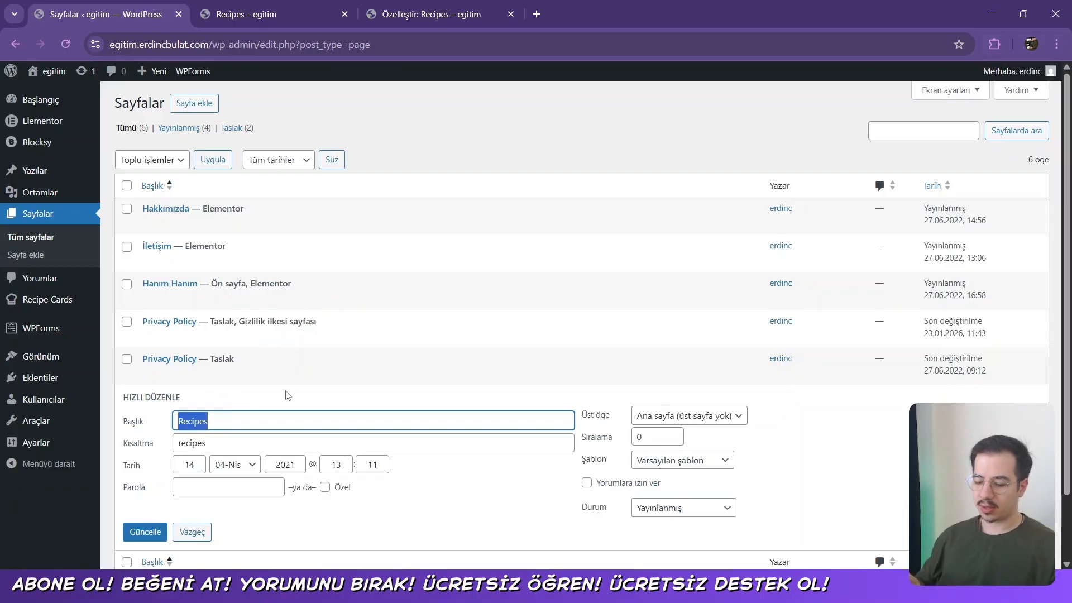
type("Tar")
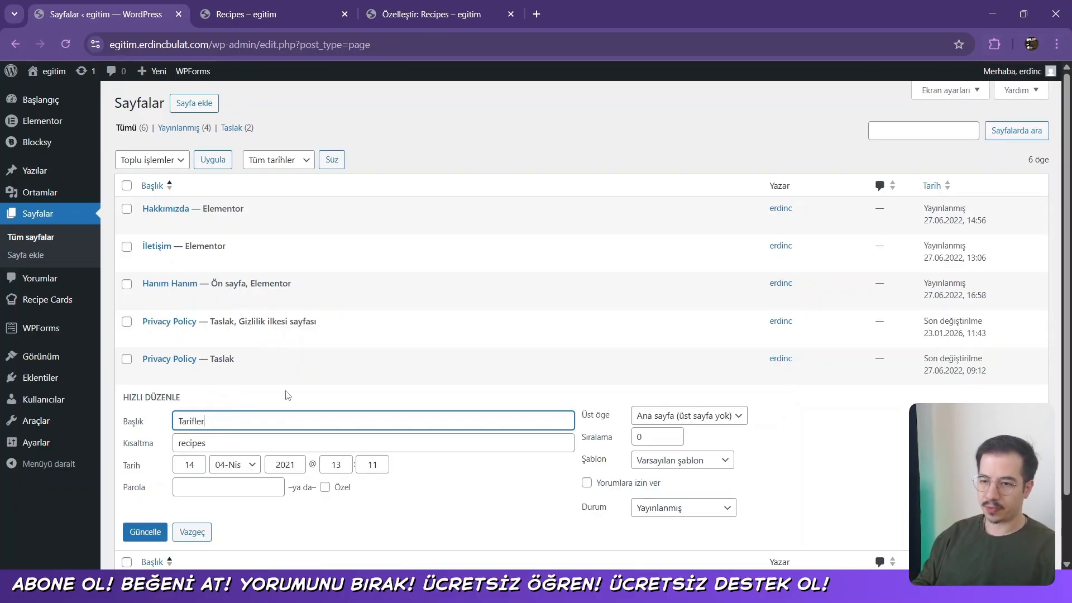
type("ifler")
key("Tab")
key("BackSpace")
scroll(288, 396, "down", 2)
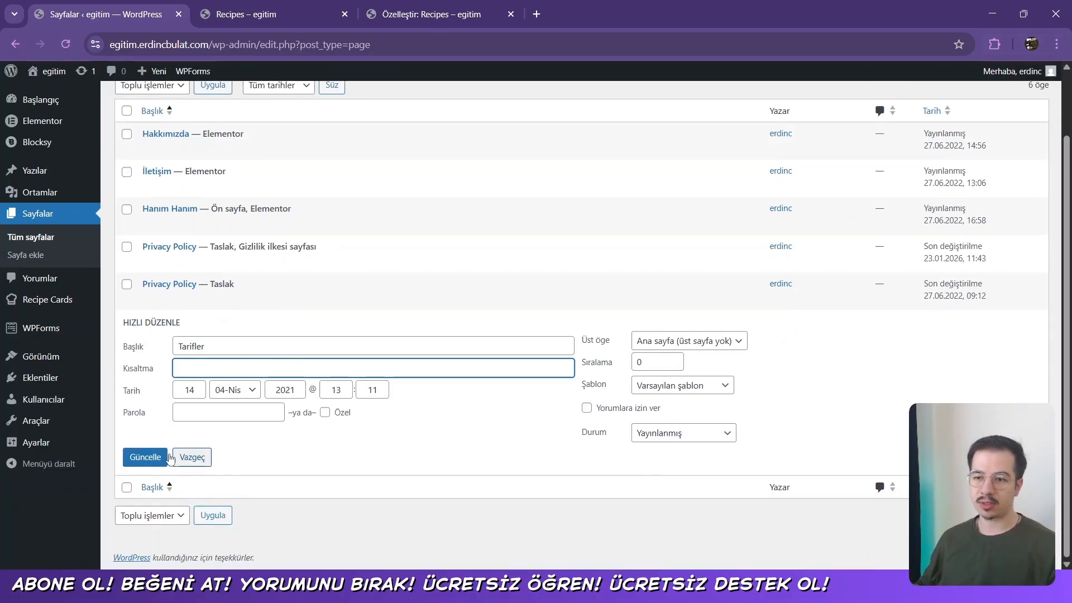
left_click(145, 458)
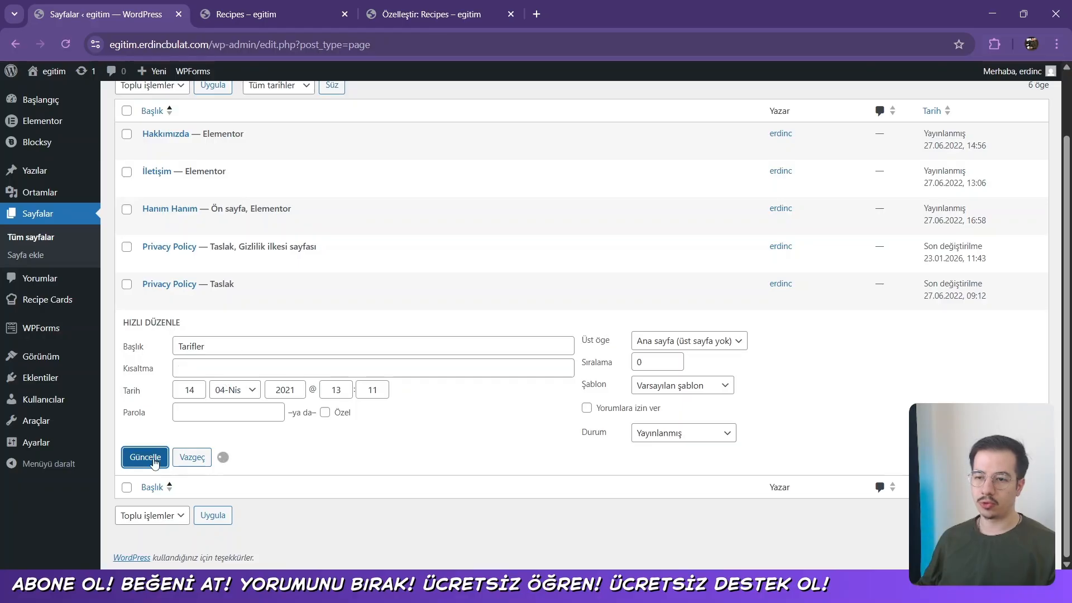
Open the live site and review the home page down to the footer, the renamed menu entries and the Tarifler page's title
left_click(55, 71)
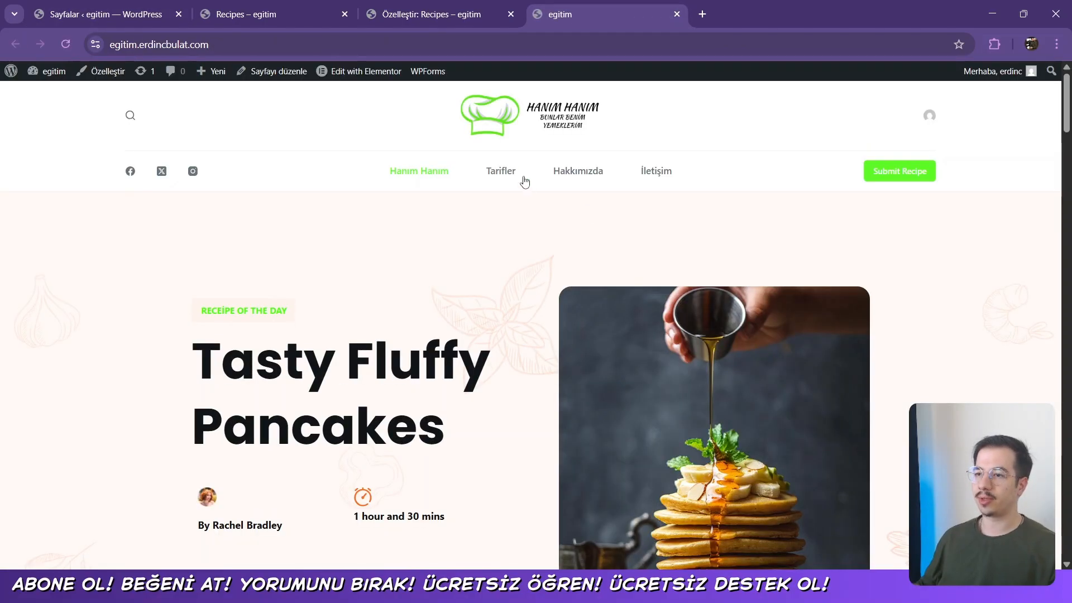
scroll(792, 151, "down", 10)
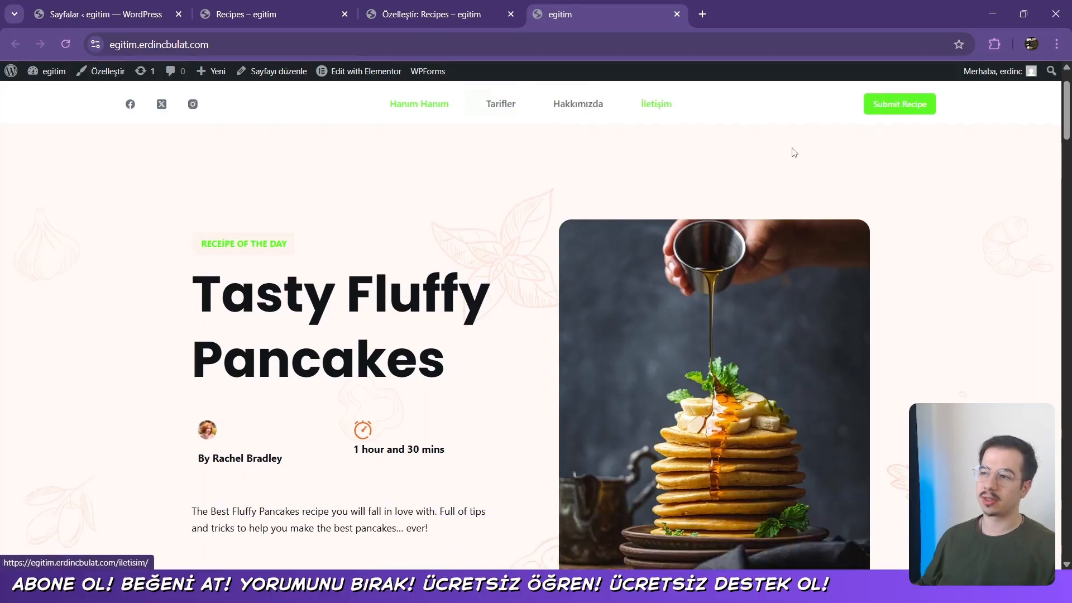
scroll(530, 335, "down", 10)
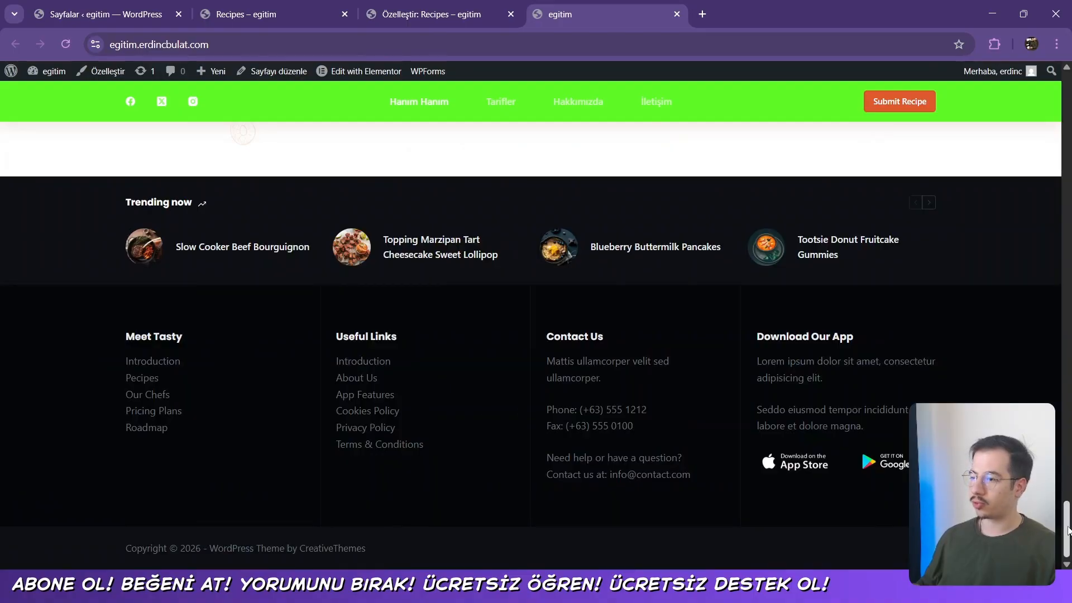
scroll(528, 327, "up", 20)
left_click(501, 171)
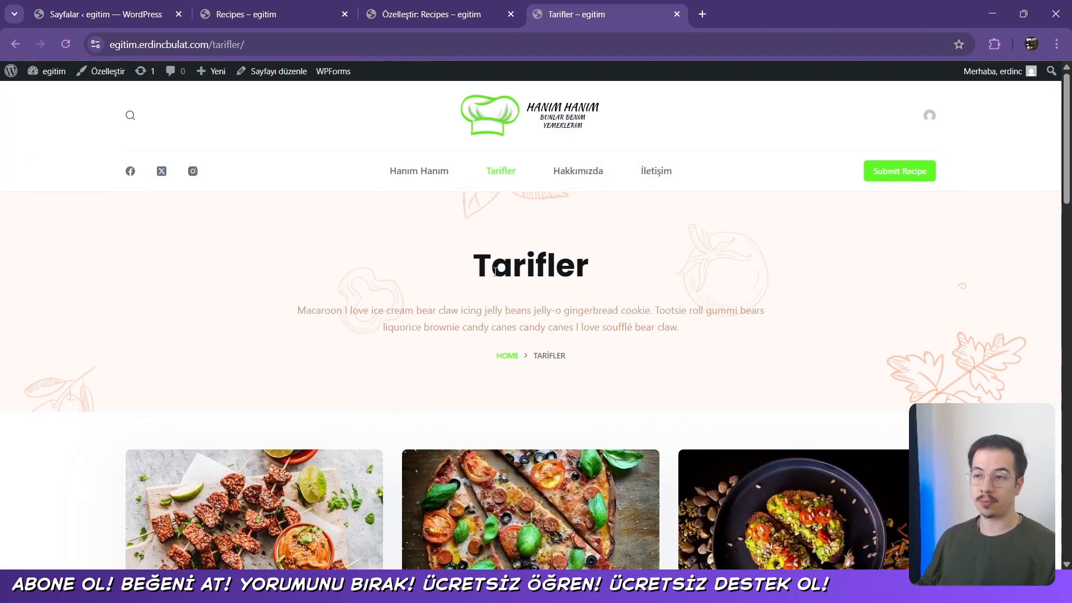
left_click_drag(495, 272, 556, 243)
left_click(578, 171)
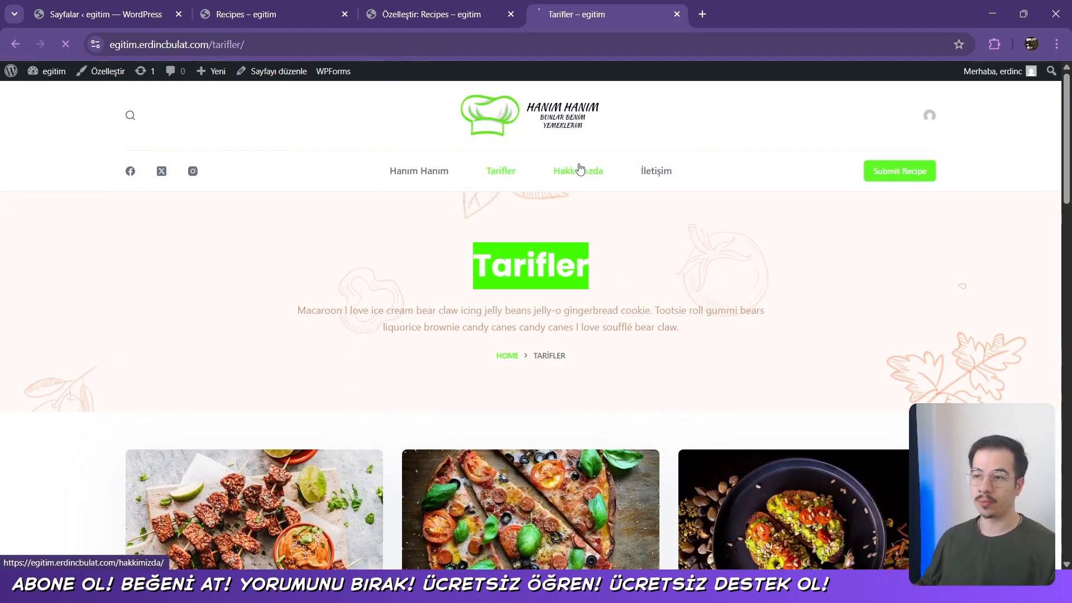
left_click(502, 171)
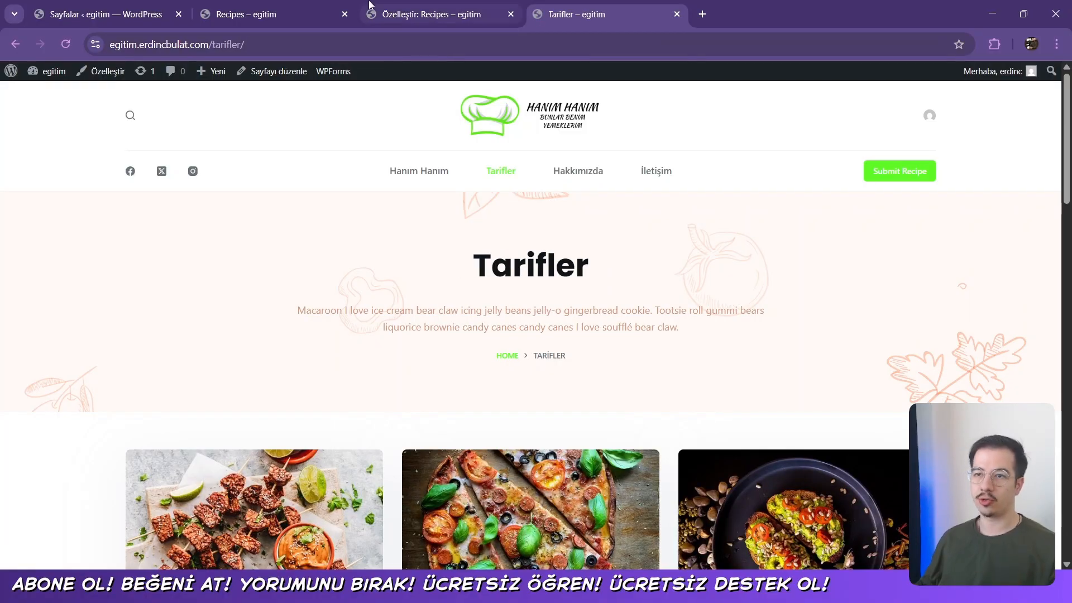
Close the outdated Recipes browser tab, place the Tarifler tab beside the Pages tab and look through its recipe cards
left_click(344, 14)
left_click_drag(416, 5, 278, 7)
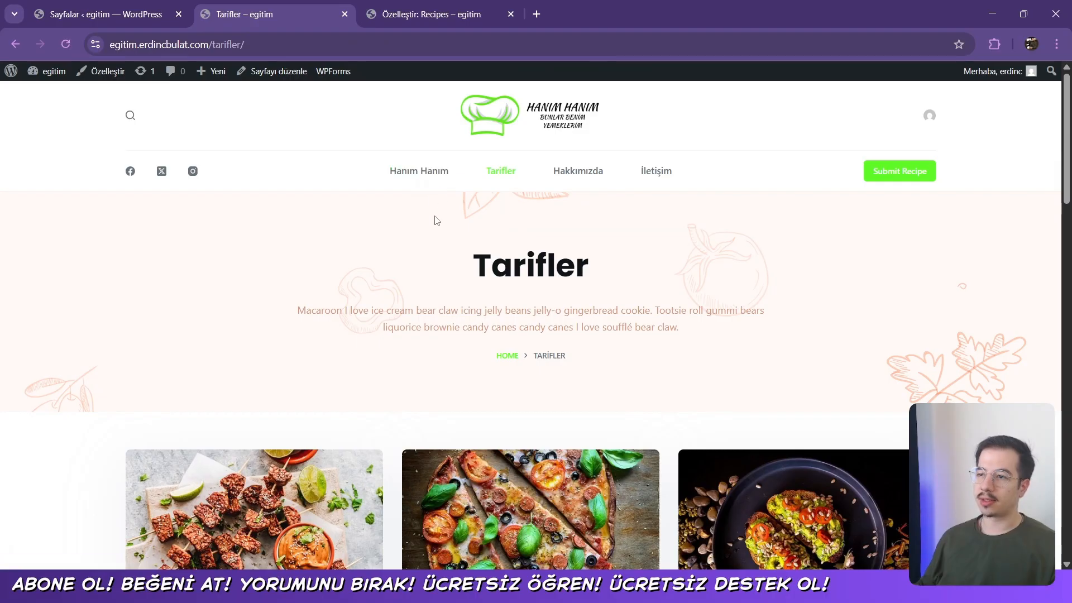
scroll(405, 236, "down", 6)
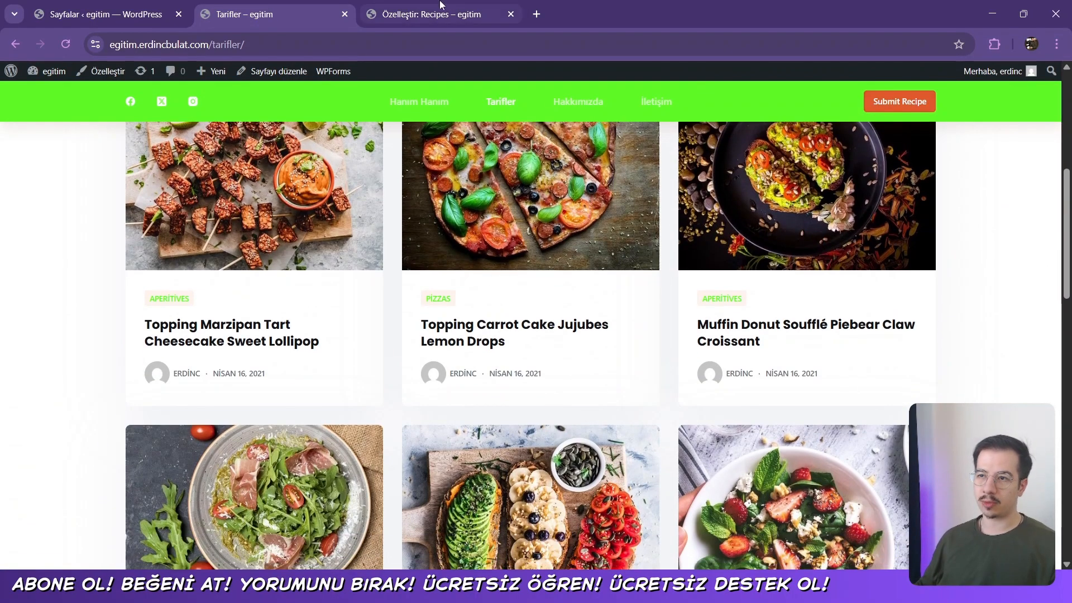
Return to the customizer, reload it and open the Tarifler page in its preview
left_click(425, 15)
scroll(388, 286, "down", 1)
scroll(388, 286, "down", 1)
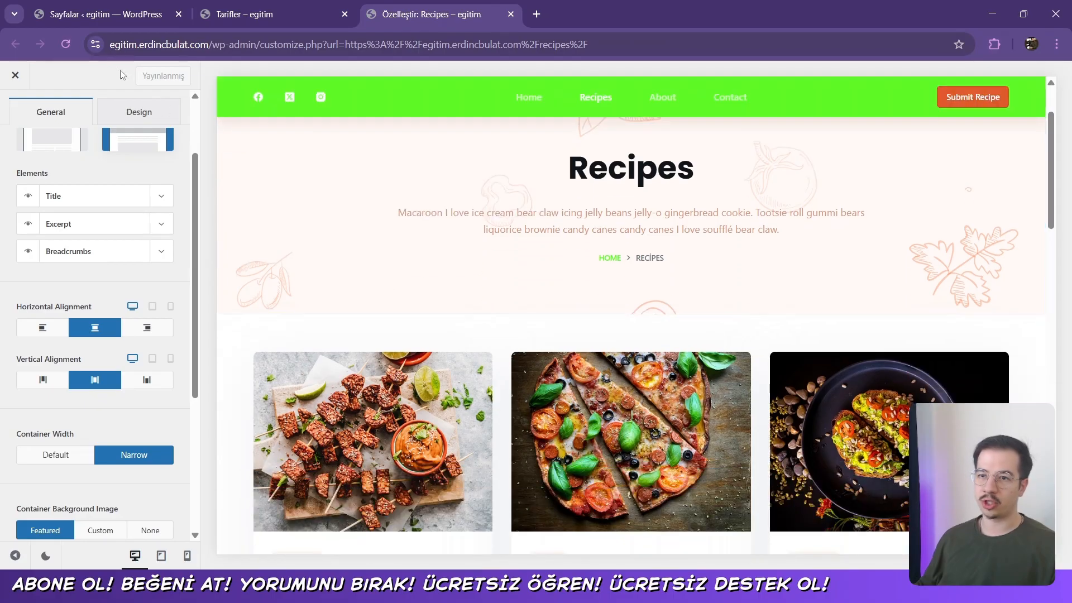
left_click(63, 44)
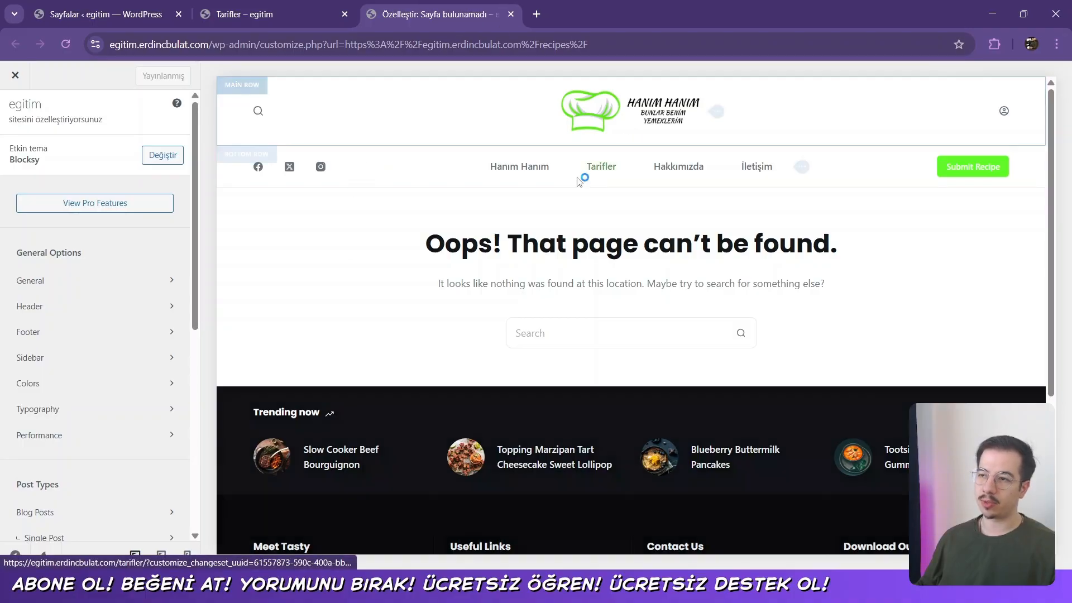
left_click(535, 178)
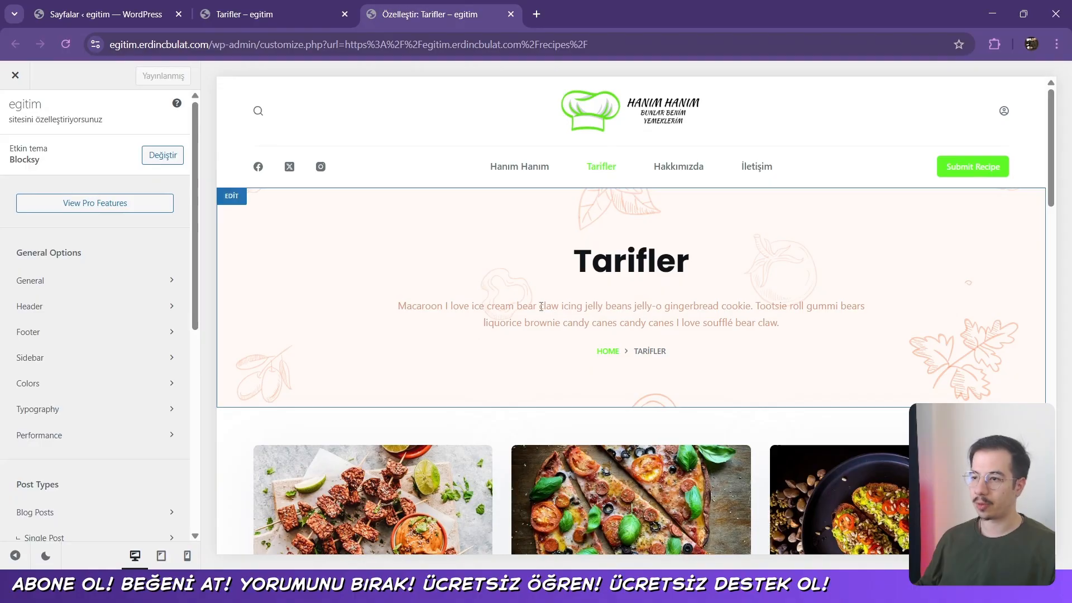
Look over the recipe cards in the Tarifler preview and open the recipe grid's Blog Posts settings
scroll(489, 315, "down", 5)
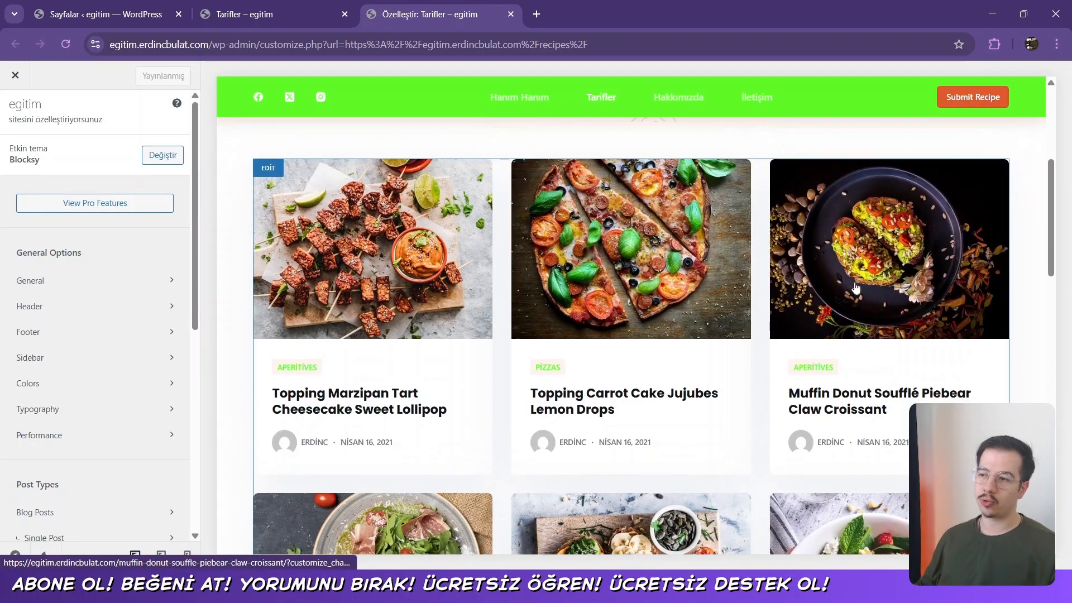
scroll(668, 365, "down", 5)
scroll(669, 366, "up", 5)
left_click(269, 175)
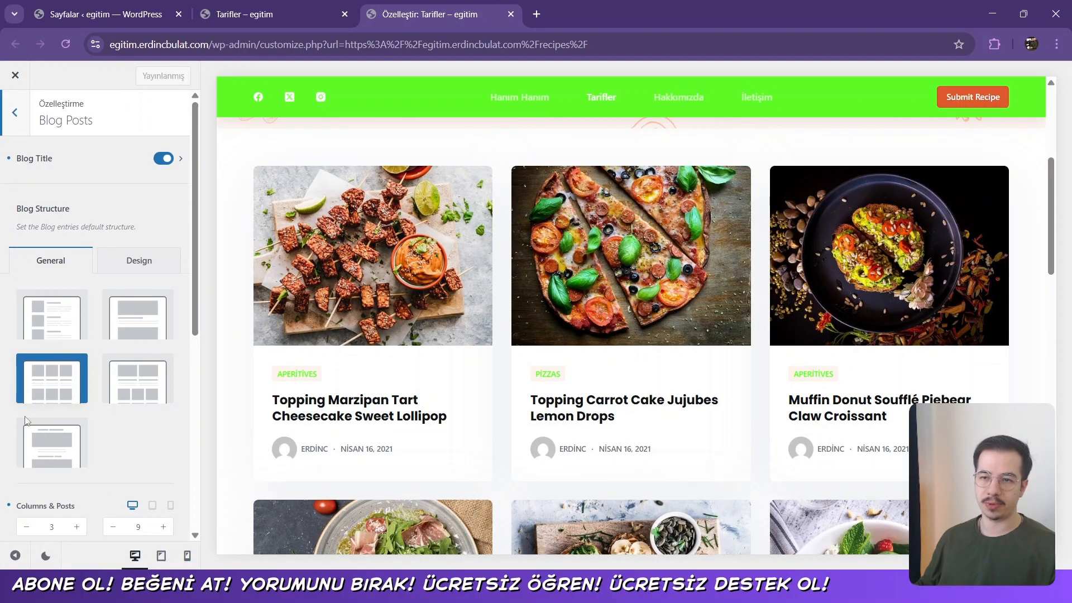
Try the Simple, large single-column, Enhanced Grid and centred single-column blog structures in the Tarifler preview
scroll(50, 363, "down", 2)
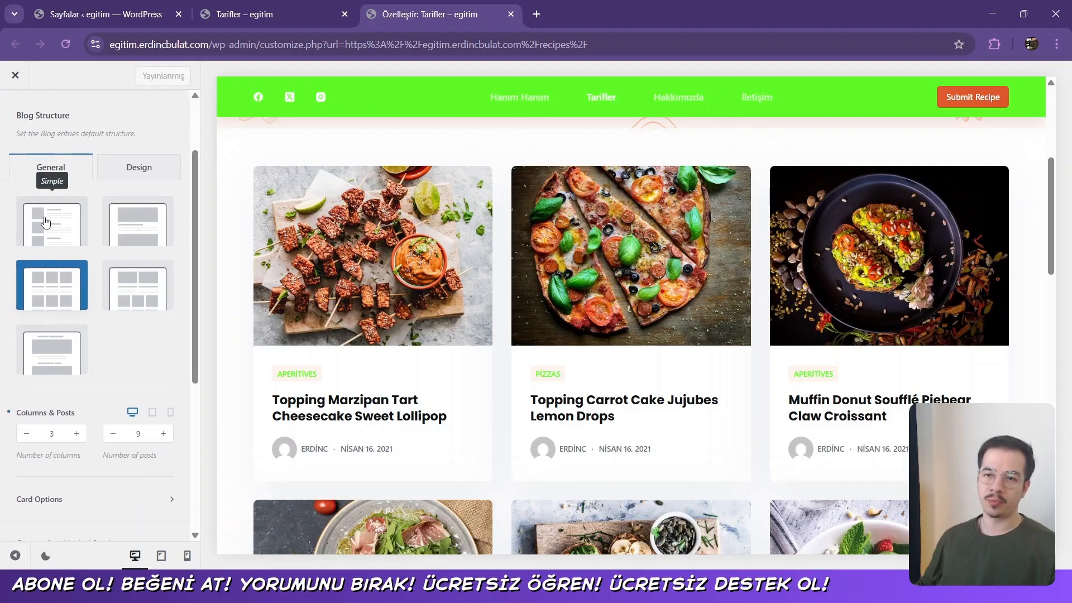
left_click(45, 222)
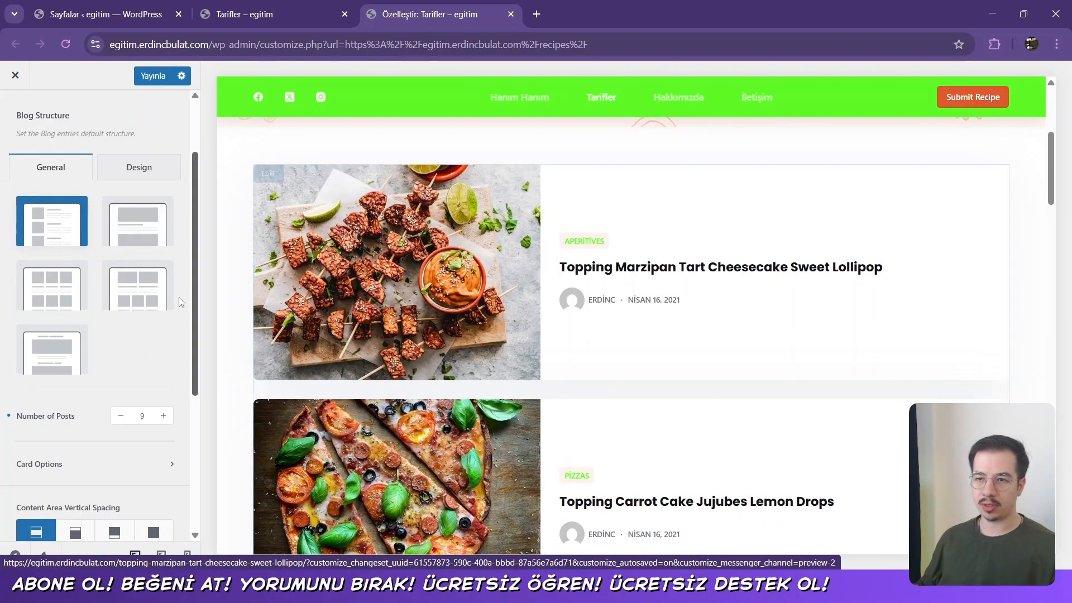
left_click(132, 227)
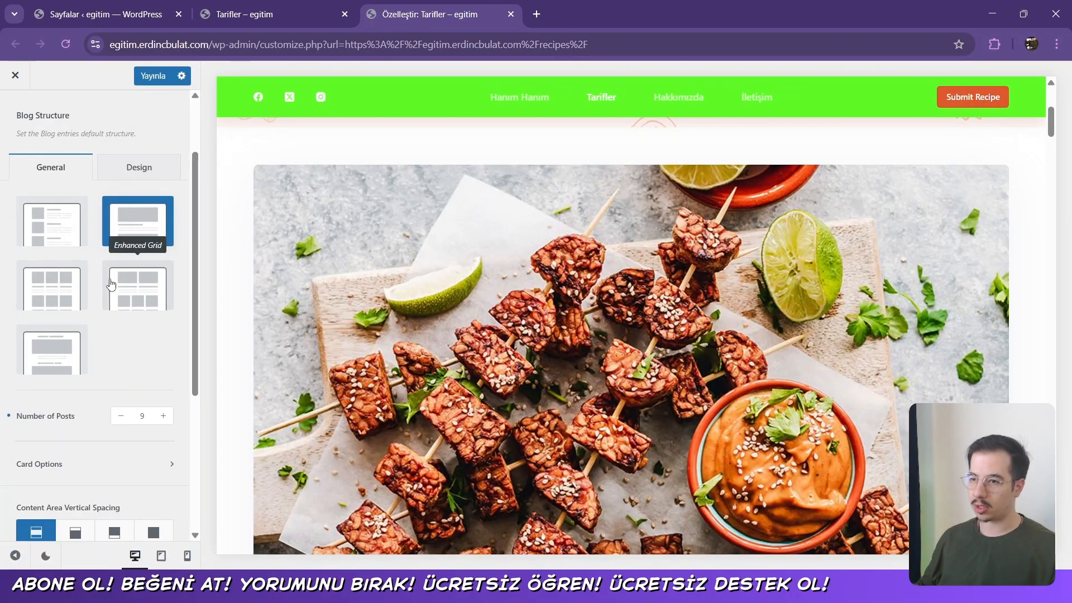
scroll(677, 318, "down", 6)
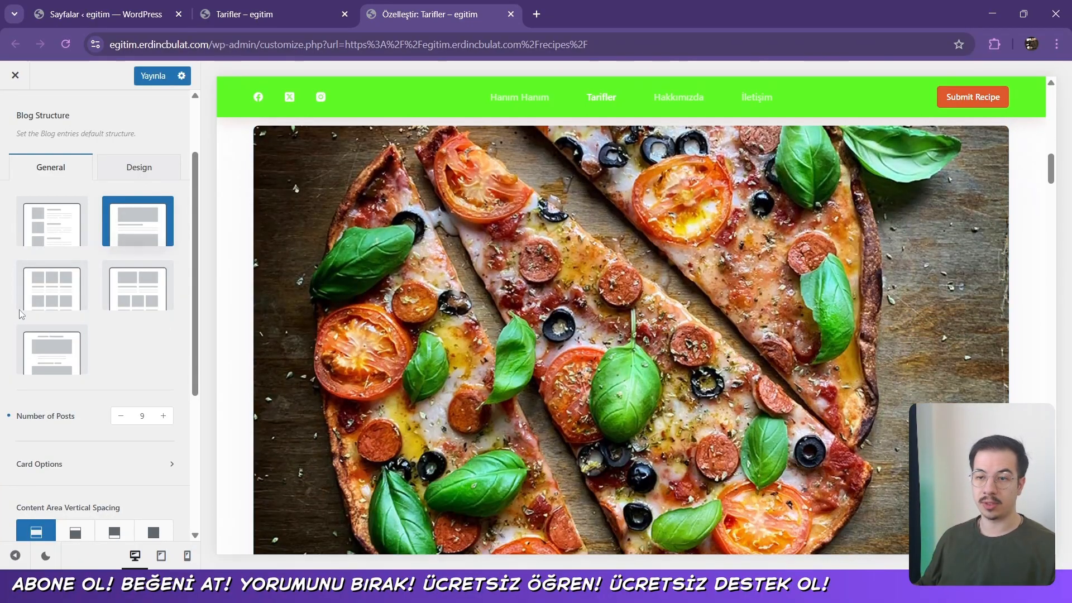
left_click(144, 302)
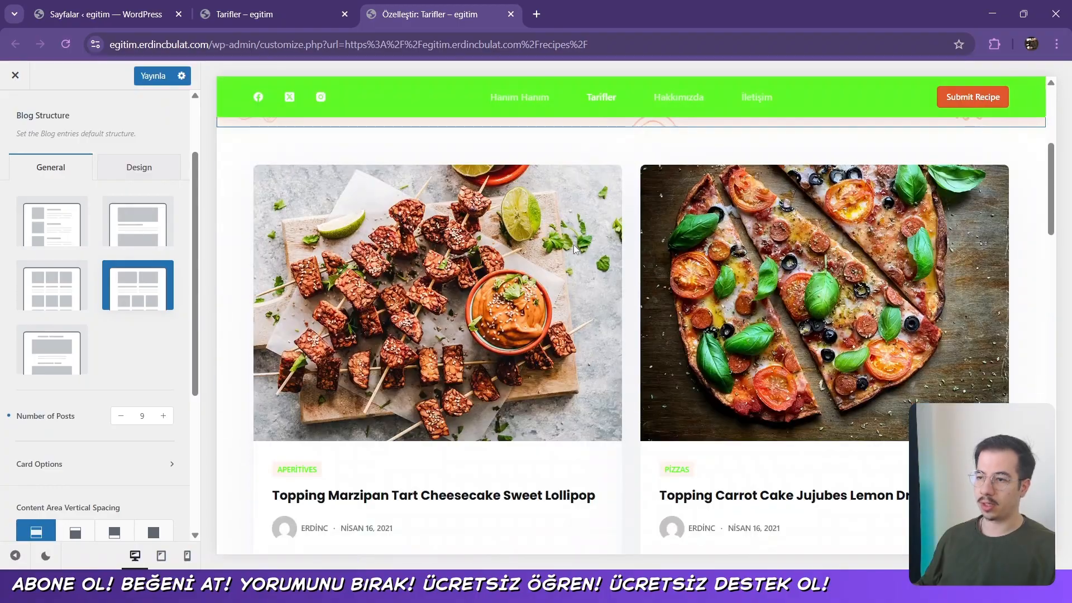
left_click(43, 369)
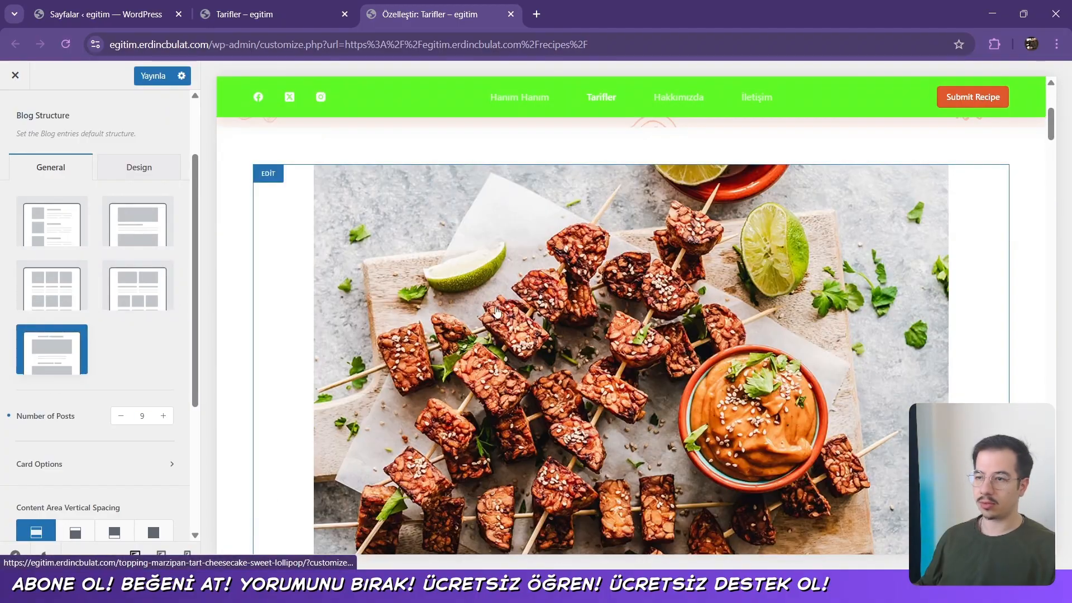
scroll(511, 323, "up", 5)
scroll(510, 323, "down", 7)
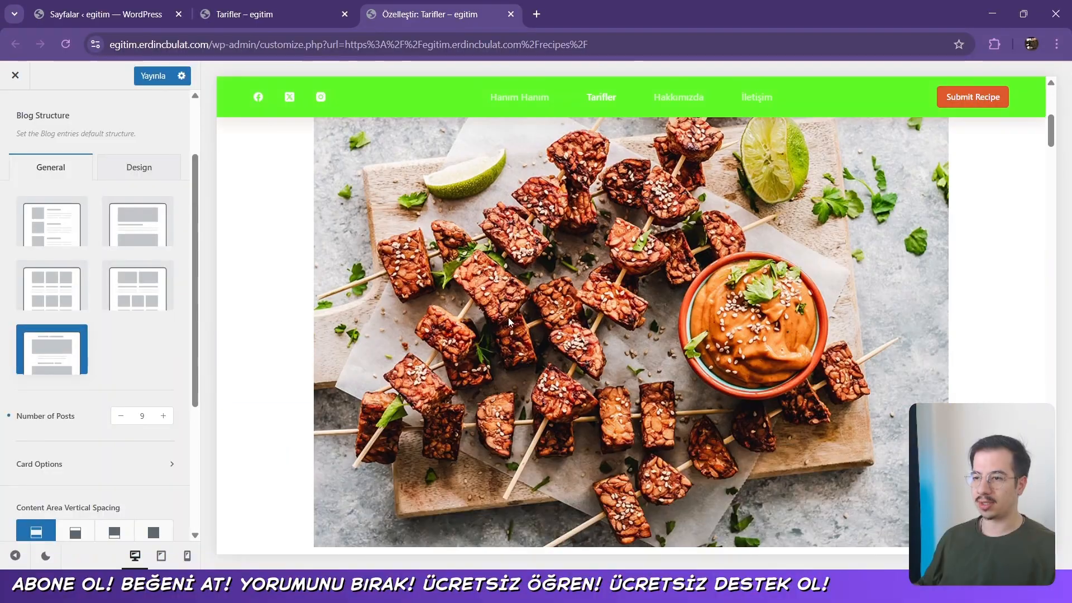
Set the blog structure to Enhanced Grid and look through its recipe rows in the Tarifler preview
left_click(134, 306)
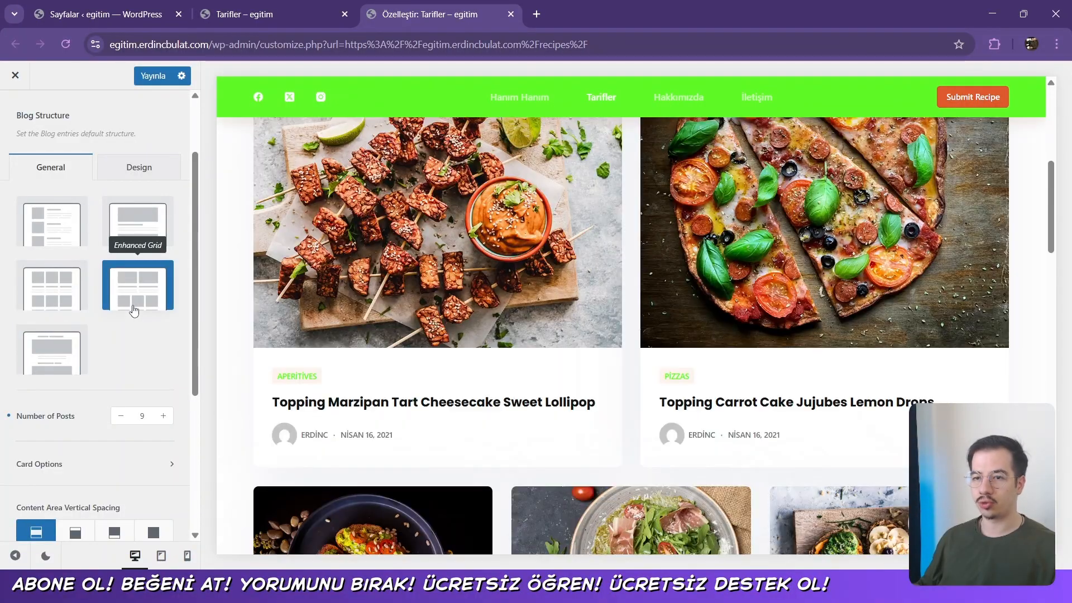
scroll(450, 346, "down", 4)
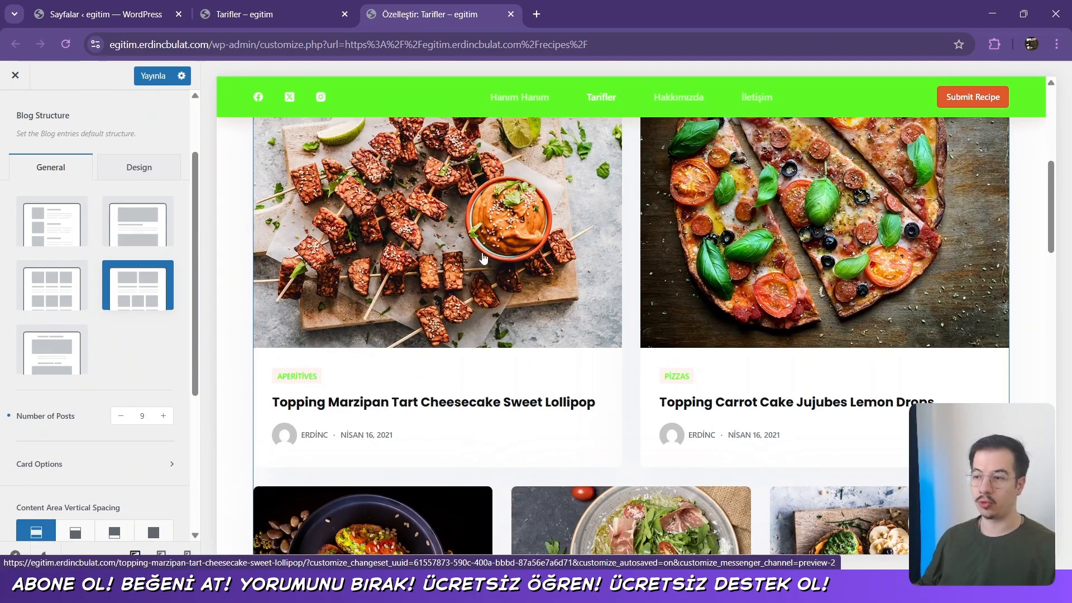
scroll(482, 257, "down", 3)
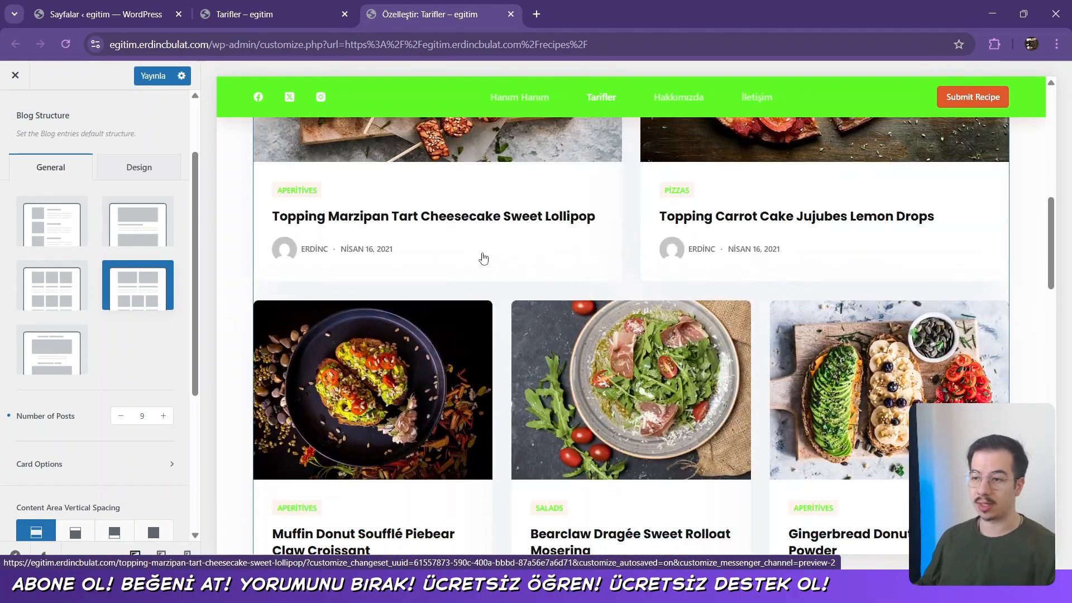
scroll(368, 279, "up", 5)
scroll(368, 279, "down", 6)
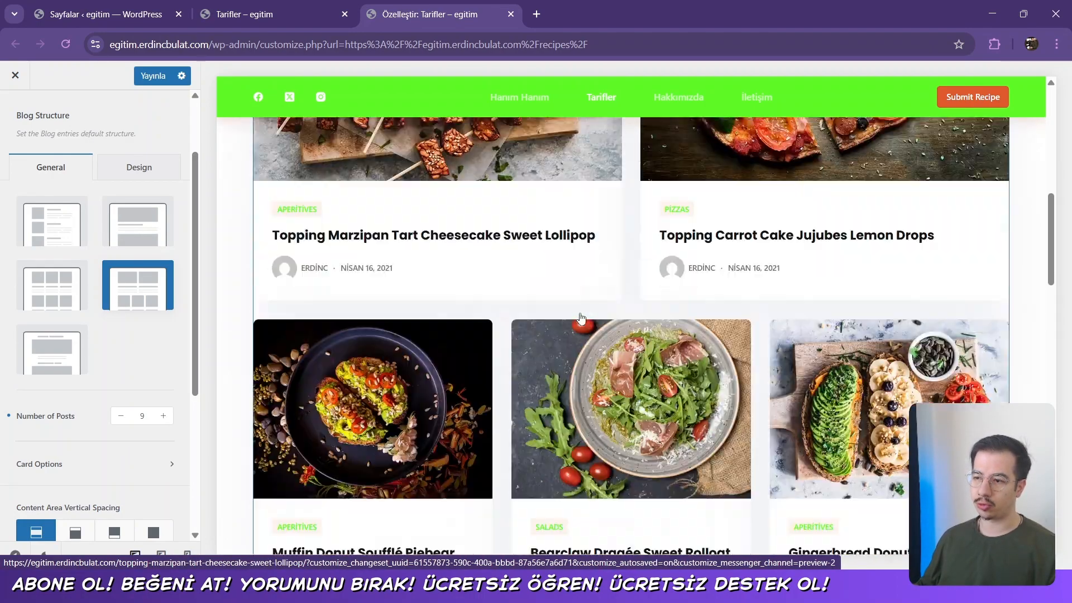
scroll(861, 315, "down", 5)
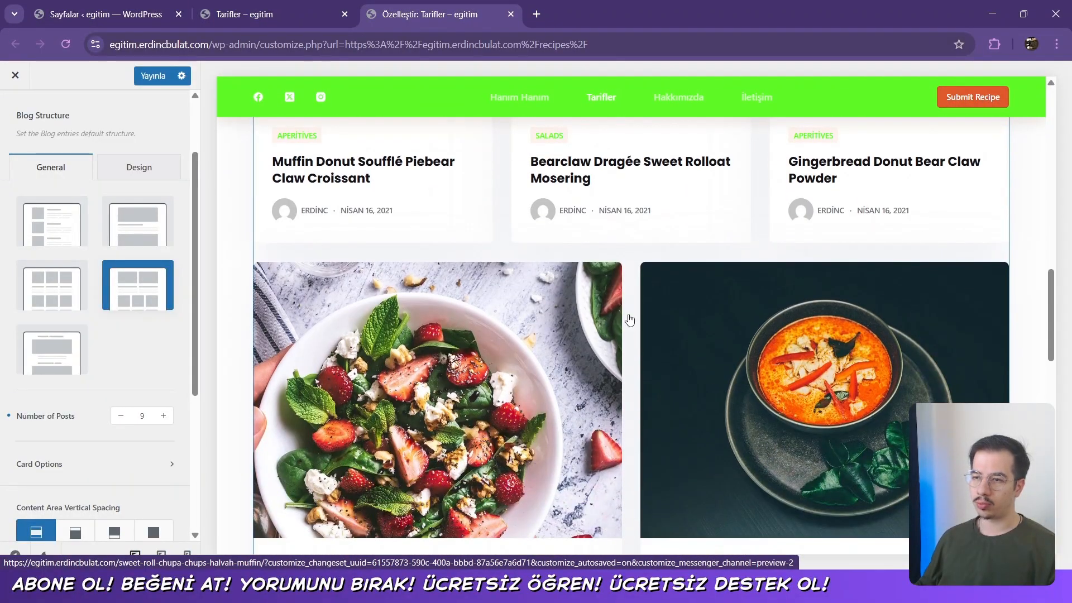
scroll(127, 341, "down", 2)
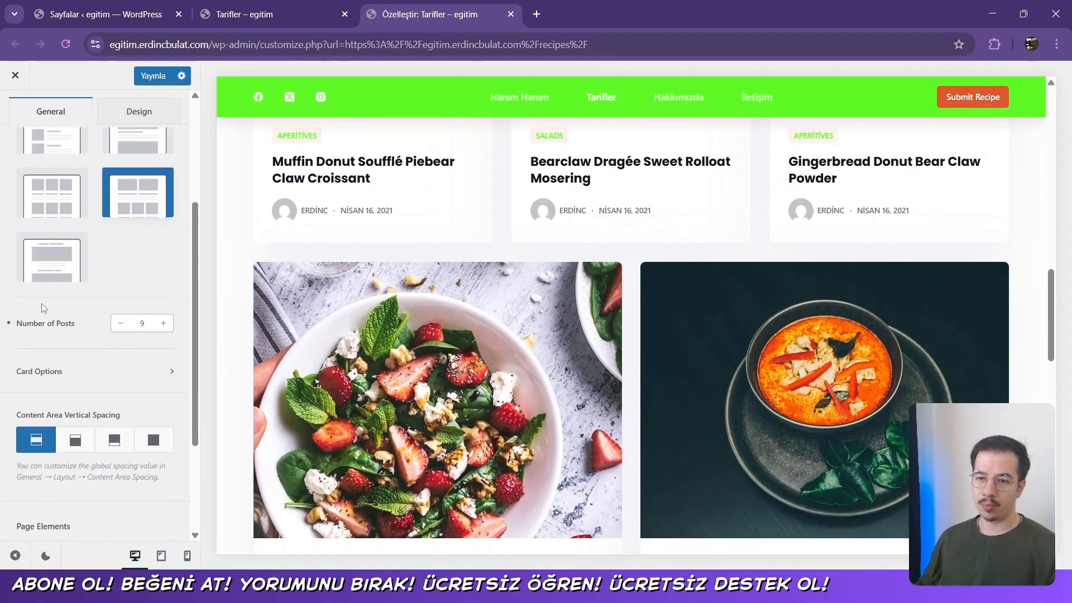
scroll(624, 327, "down", 5)
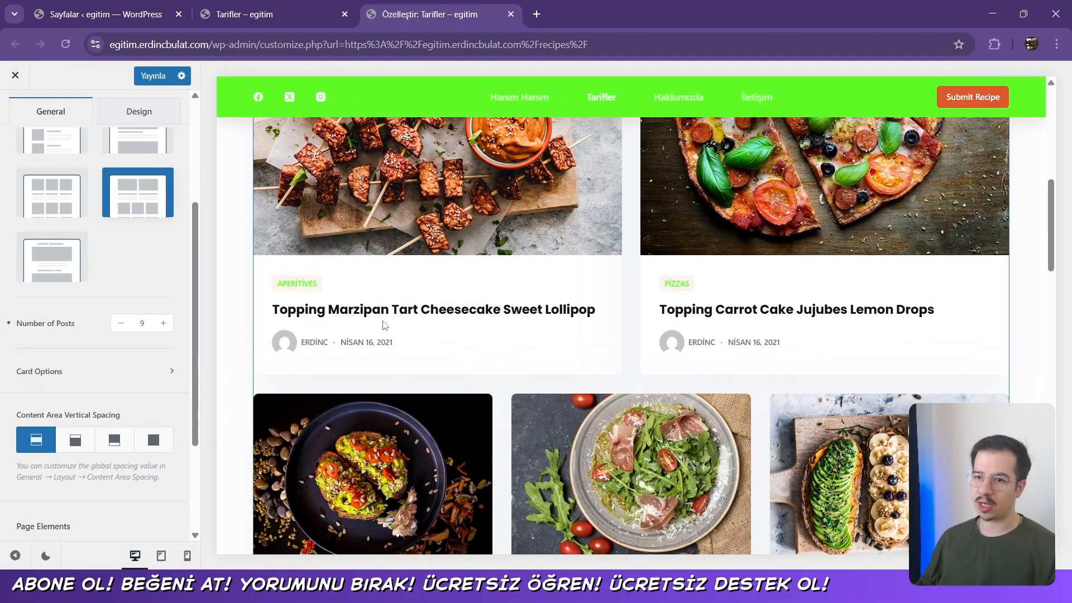
Set the number of posts to 5 and check the recipe cards down to the pagination
left_click(120, 323)
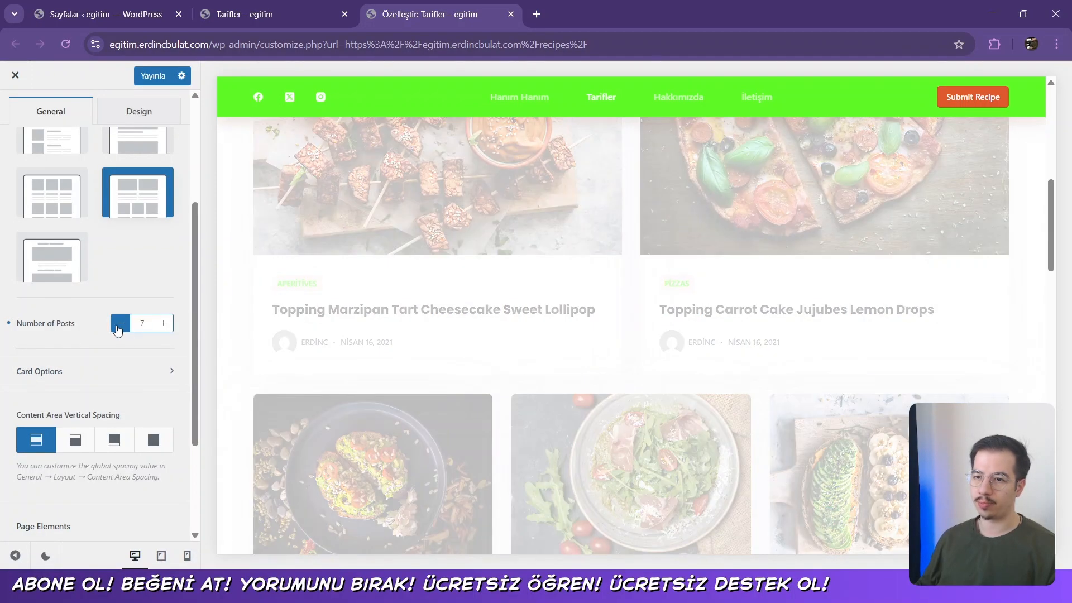
left_click(120, 323)
left_click(120, 323)
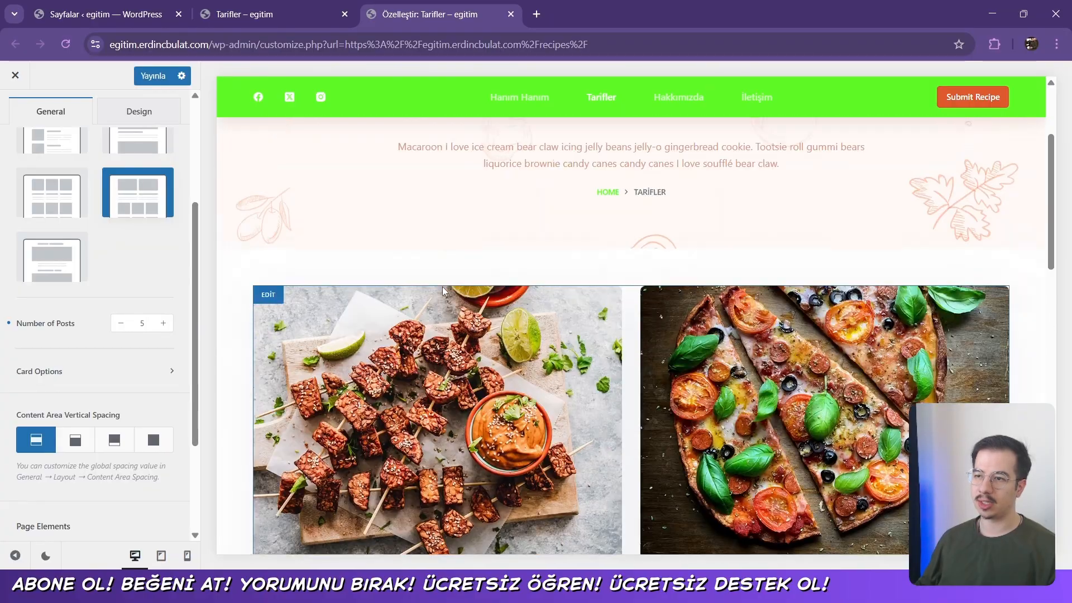
scroll(443, 291, "down", 5)
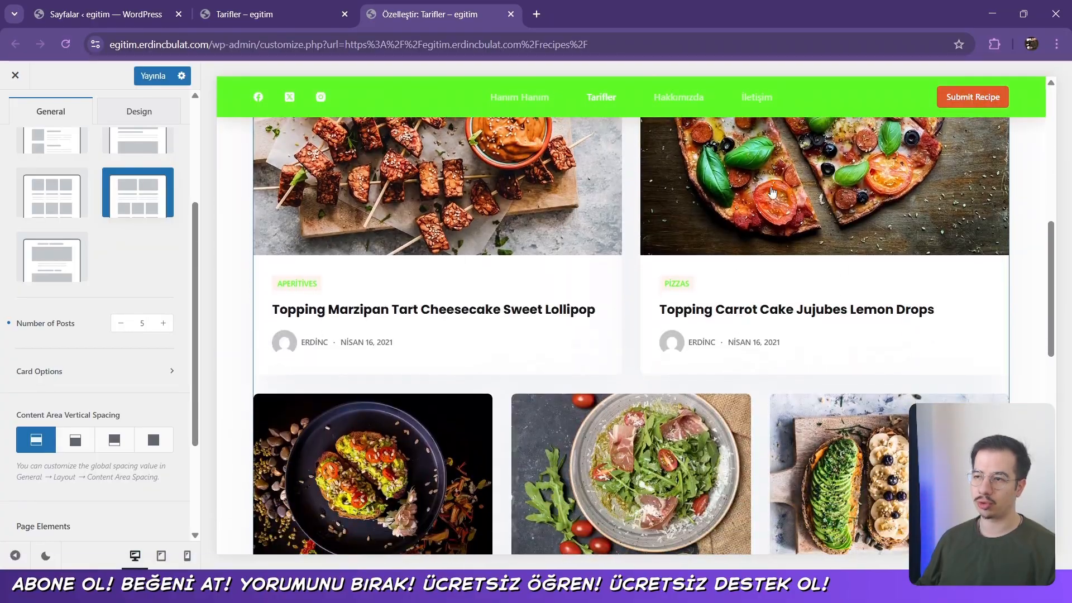
scroll(772, 192, "down", 5)
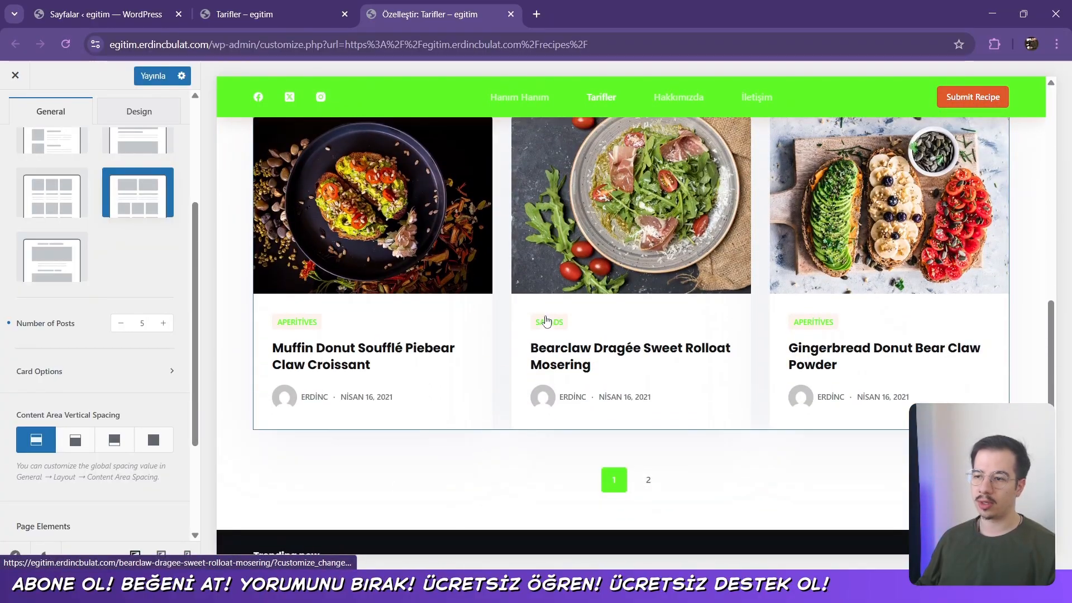
scroll(643, 480, "down", 2)
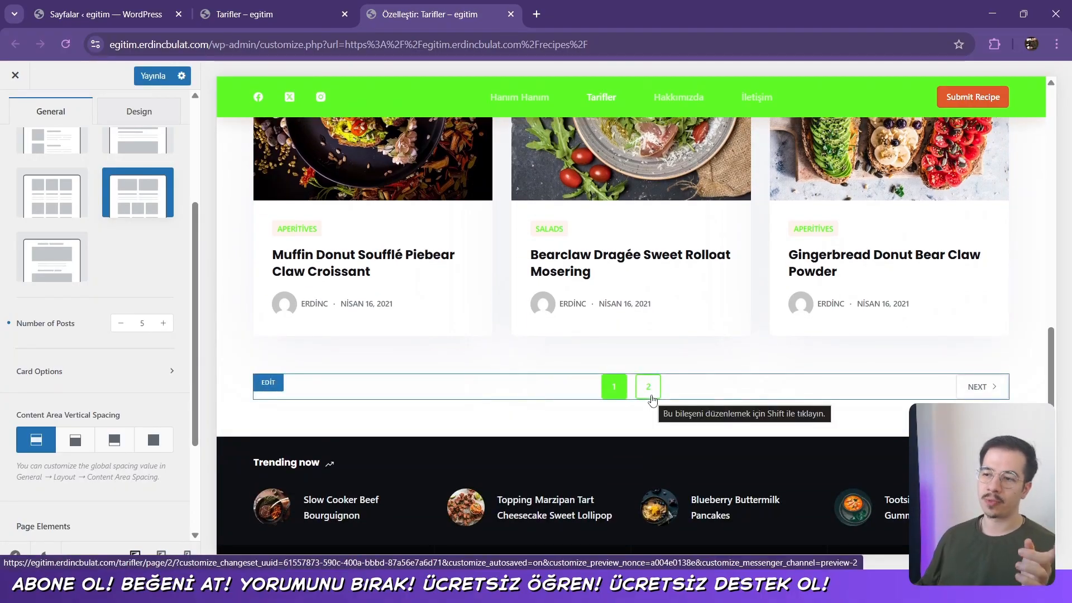
Try the blog page with the sidebar enabled, look over its widgets and disable it again
scroll(116, 290, "down", 2)
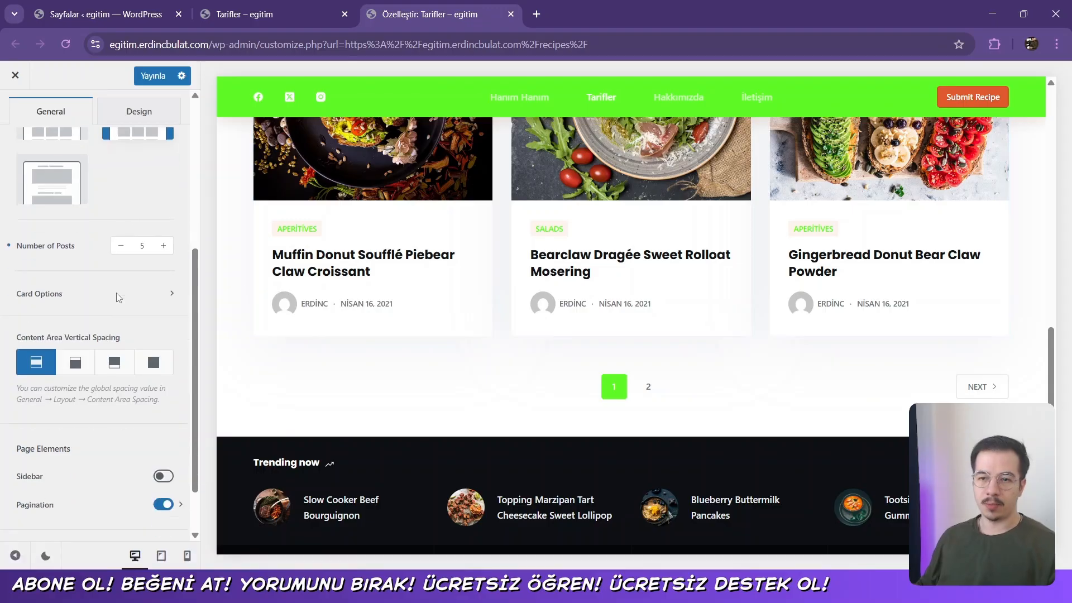
scroll(115, 286, "down", 1)
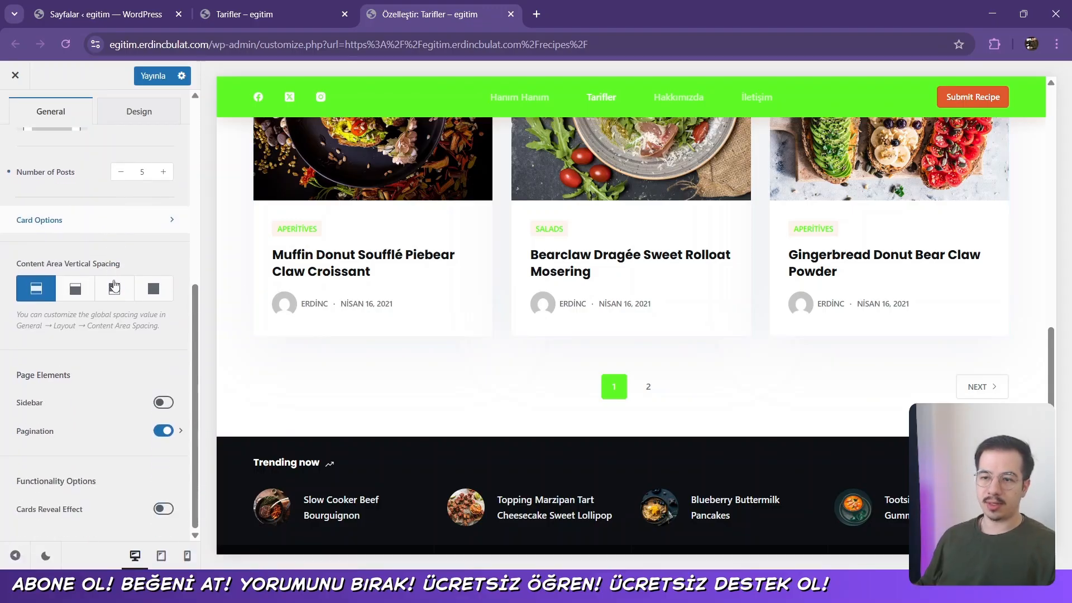
left_click(163, 403)
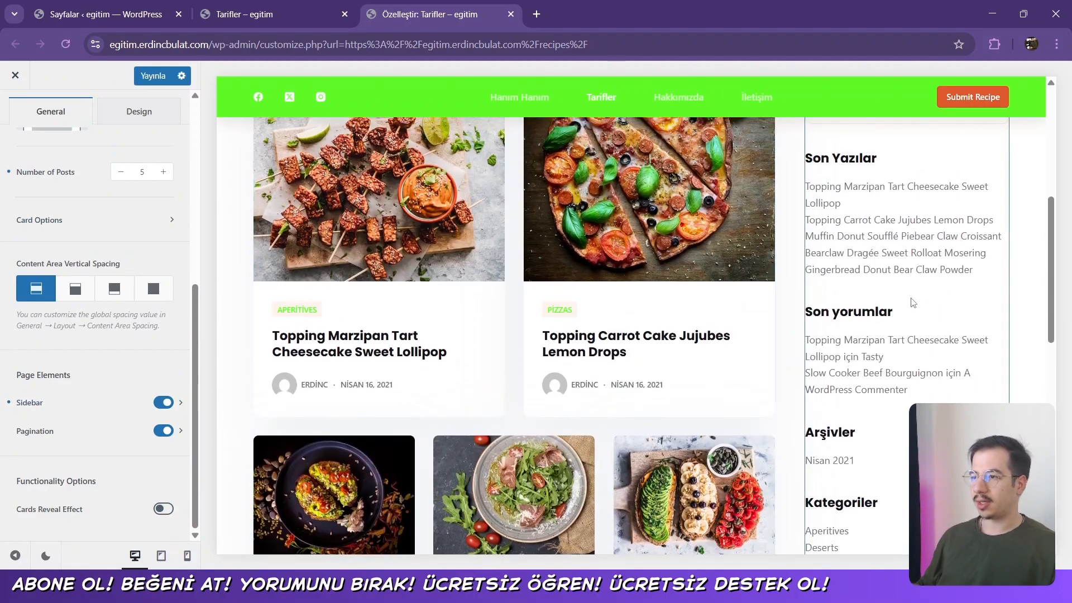
scroll(928, 179, "up", 2)
scroll(927, 328, "down", 1)
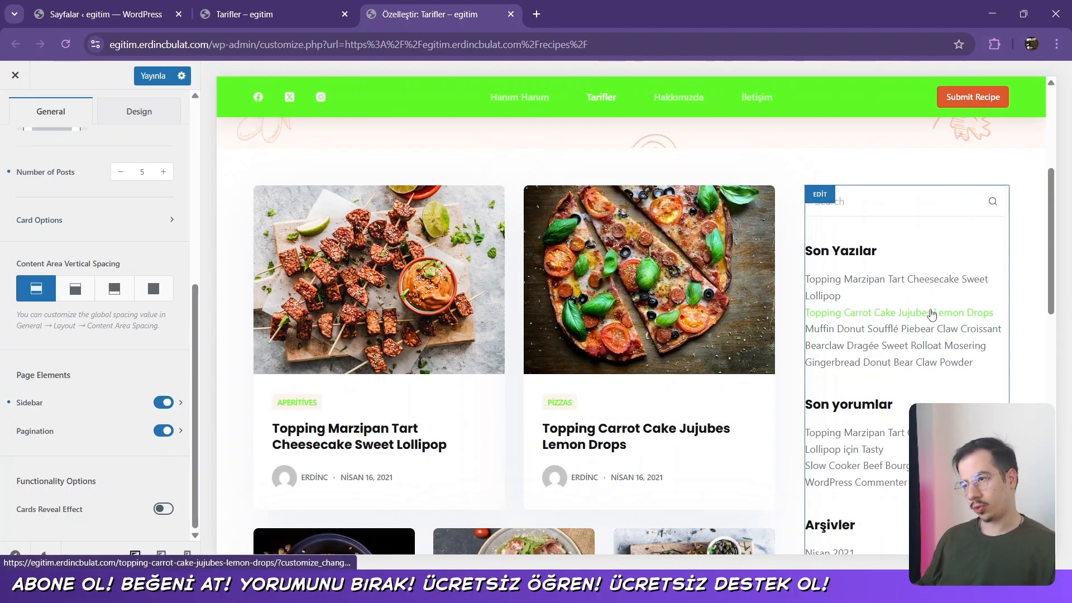
scroll(931, 314, "down", 1)
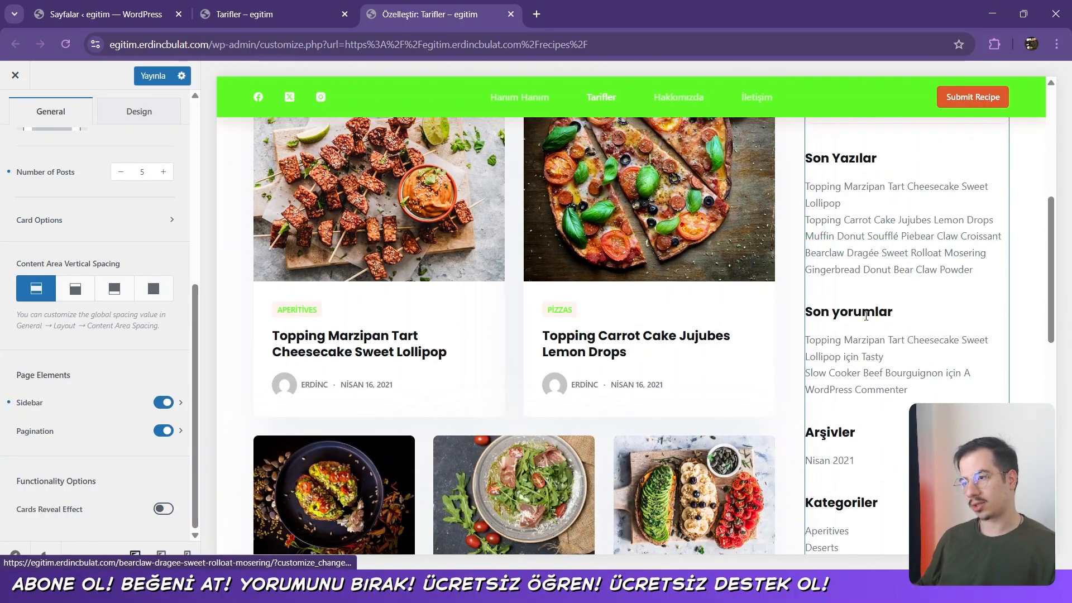
scroll(894, 273, "down", 1)
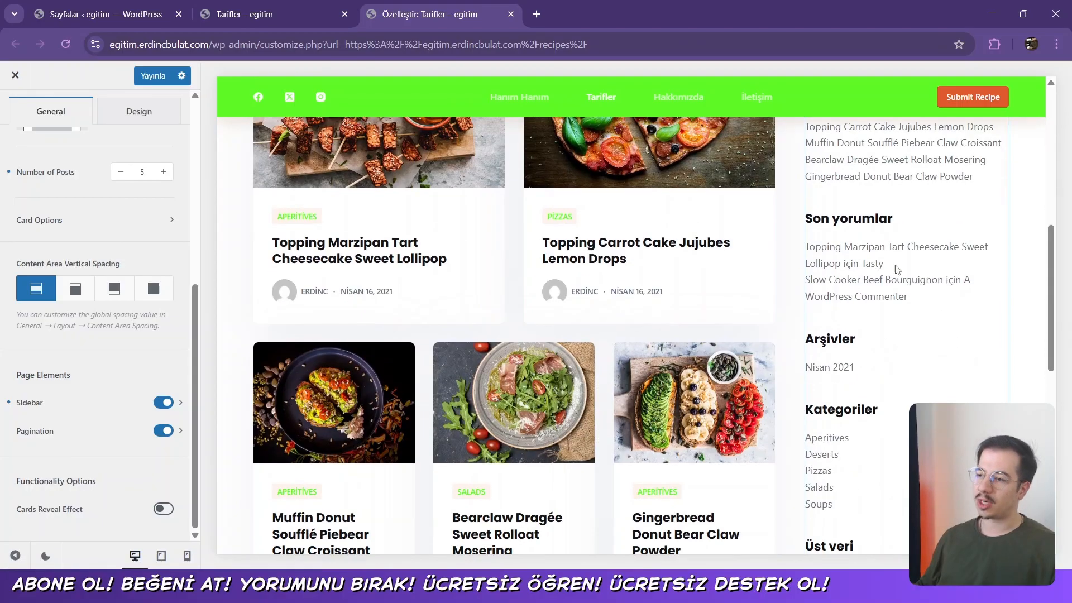
scroll(874, 407, "up", 2)
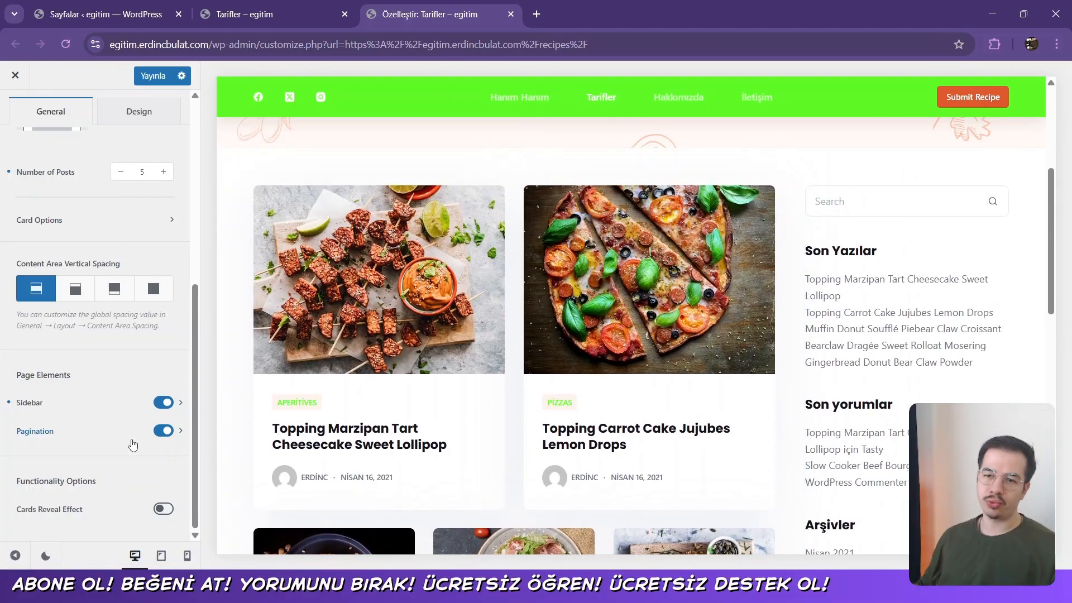
left_click(157, 403)
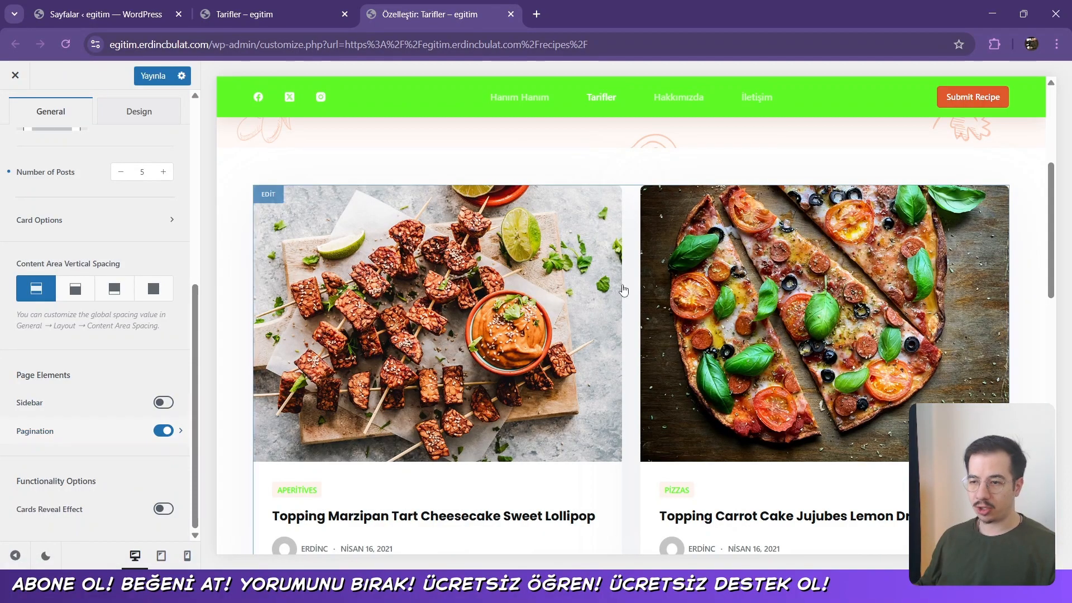
Open the blog's Pagination settings and try the Next/Prev pagination type
scroll(623, 284, "down", 9)
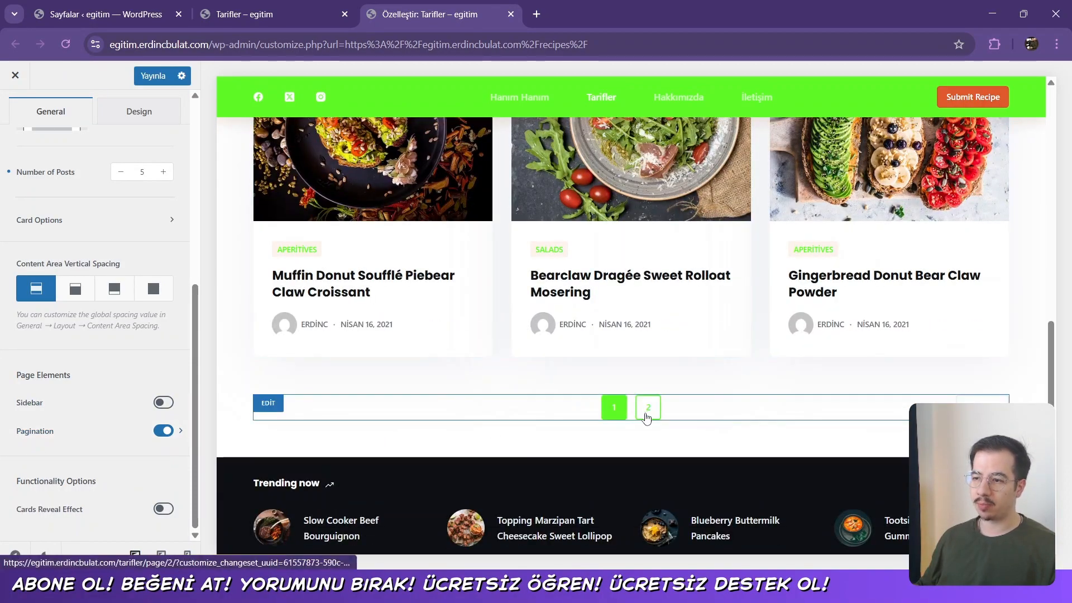
left_click(165, 442)
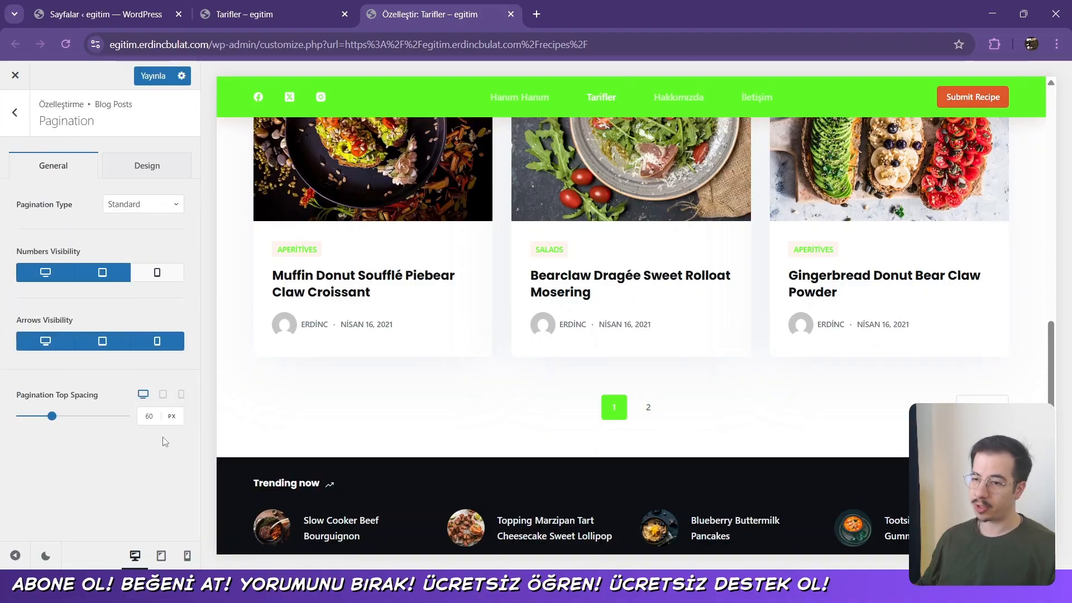
left_click(14, 113)
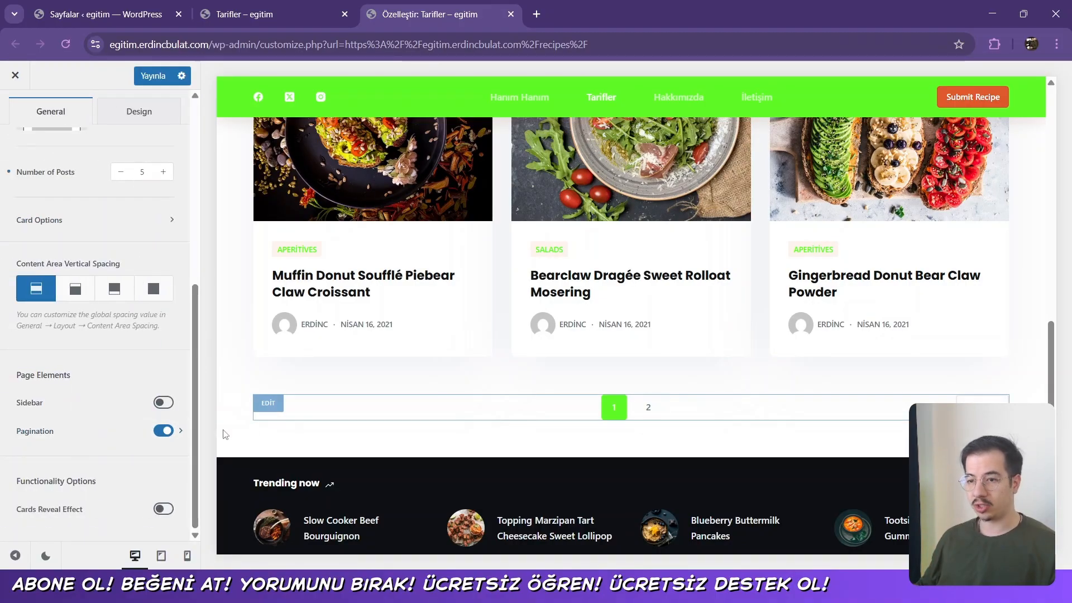
left_click(183, 432)
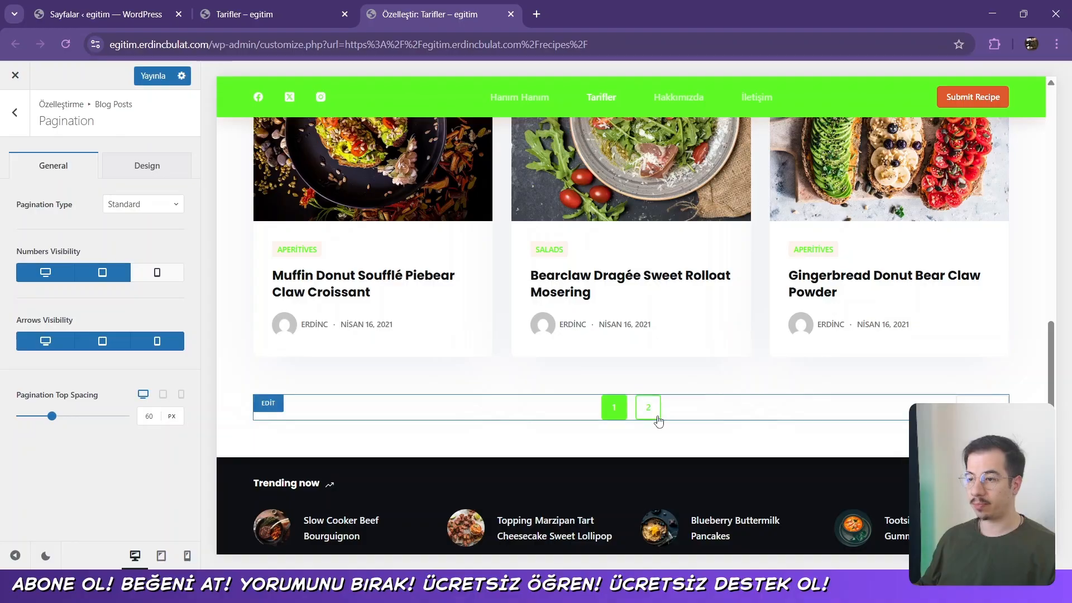
left_click(144, 206)
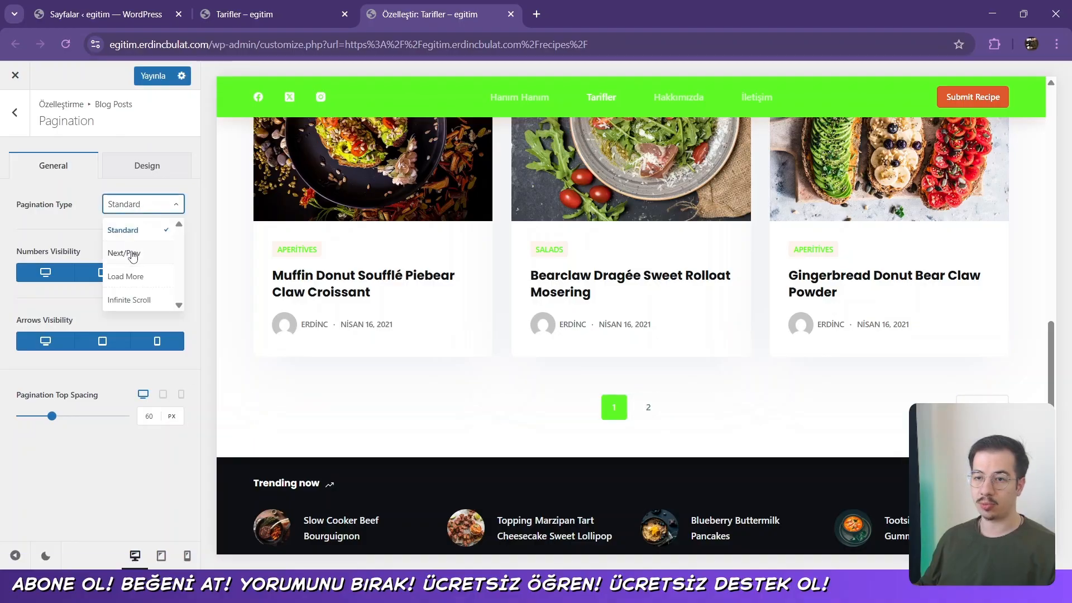
left_click(132, 254)
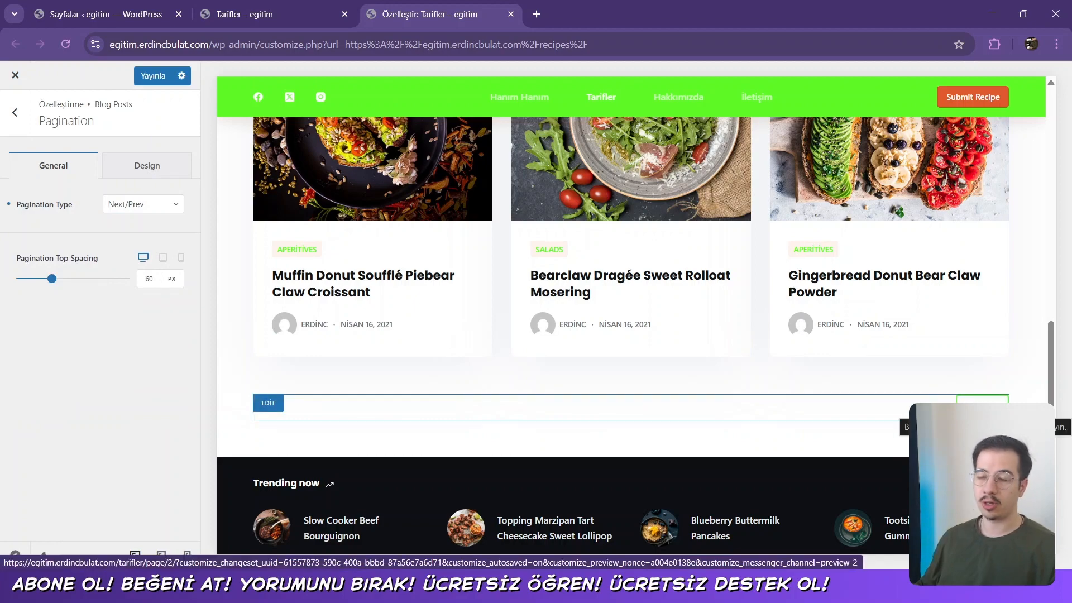
Try the Load More and Infinite Scroll pagination types on the recipe list
left_click(144, 211)
left_click(129, 285)
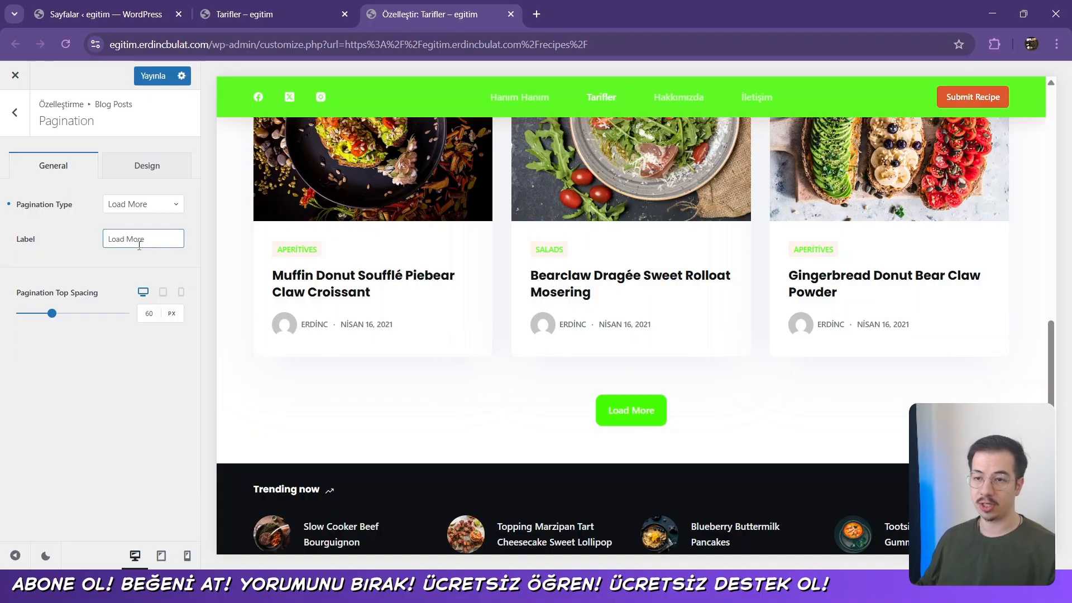
left_click(143, 205)
left_click(144, 221)
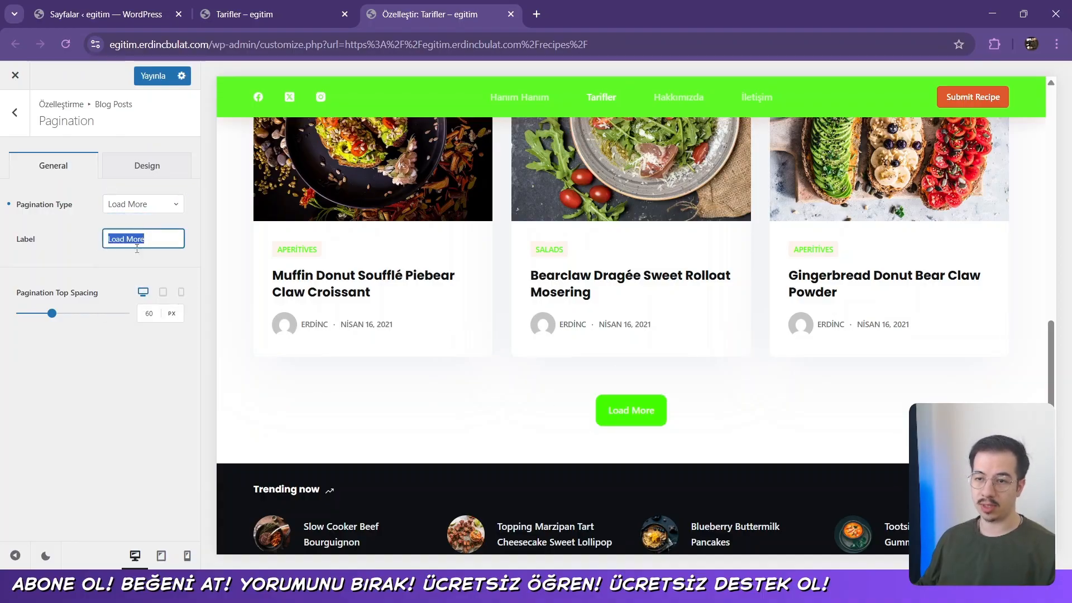
left_click(162, 211)
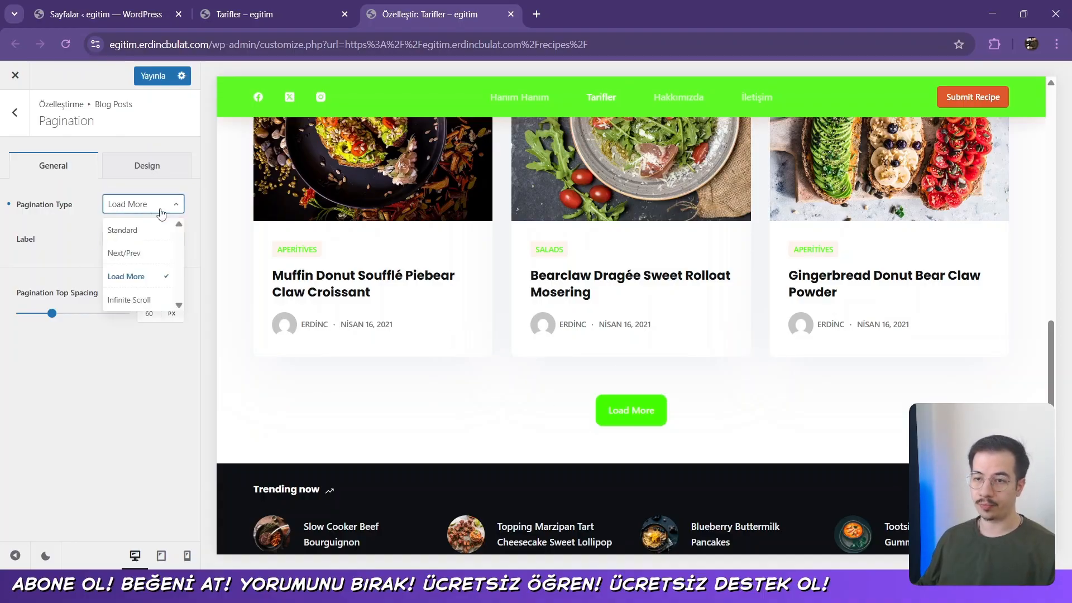
left_click(132, 300)
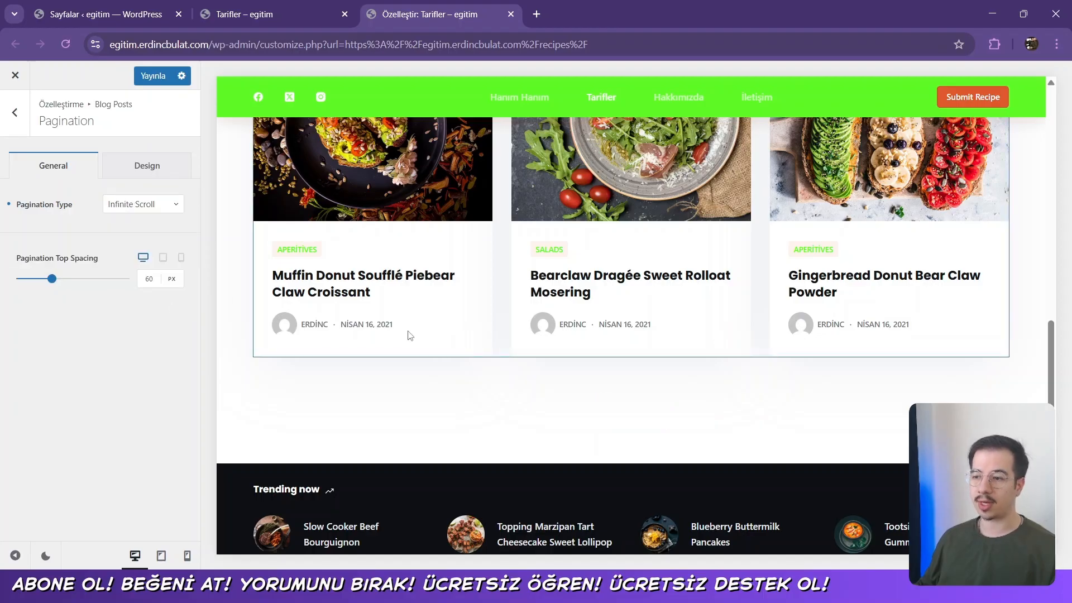
scroll(408, 330, "down", 3)
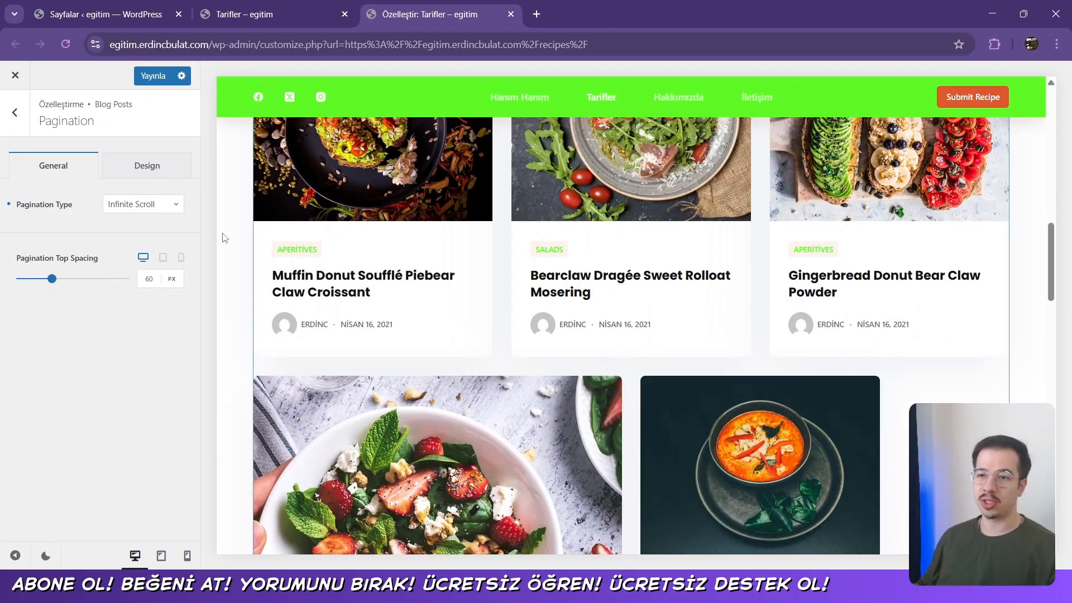
Set the blog's pagination type to Standard and look over the recipe cards in the preview
left_click(153, 210)
left_click(124, 231)
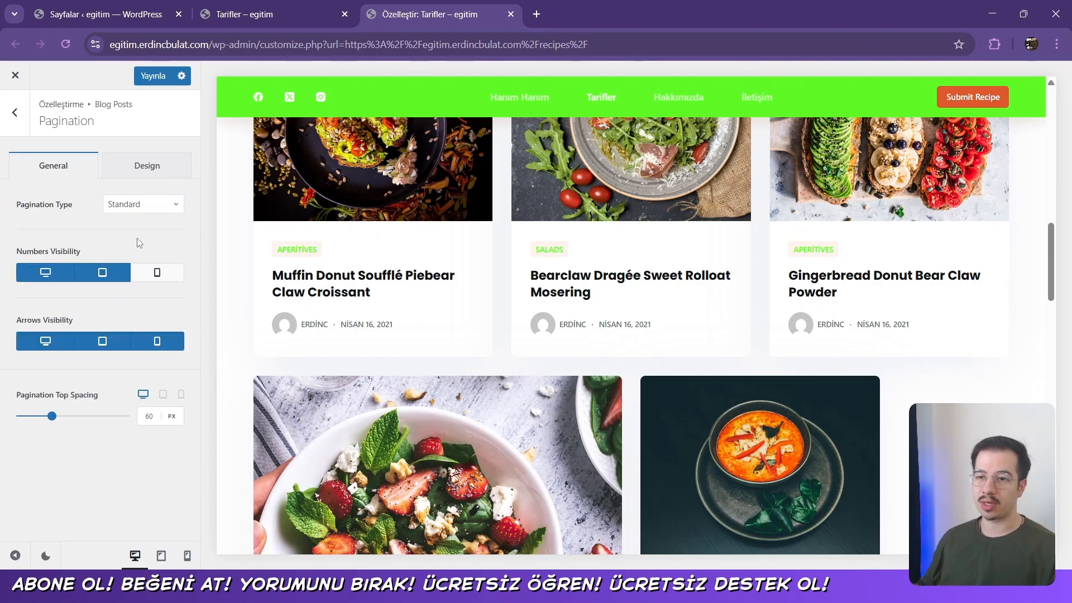
scroll(383, 263, "down", 2)
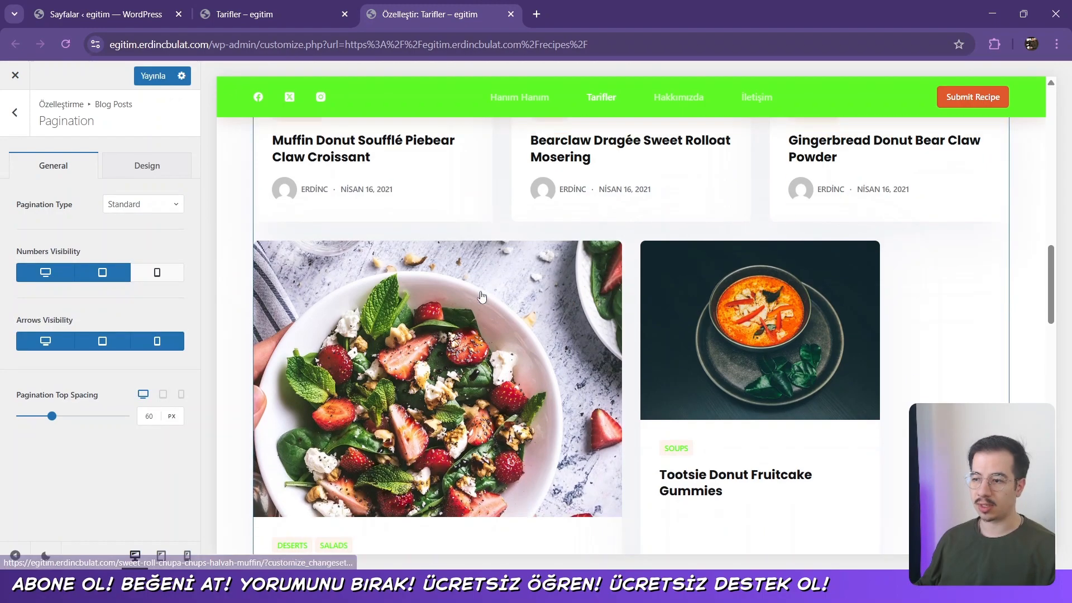
scroll(493, 289, "down", 8)
scroll(584, 252, "up", 8)
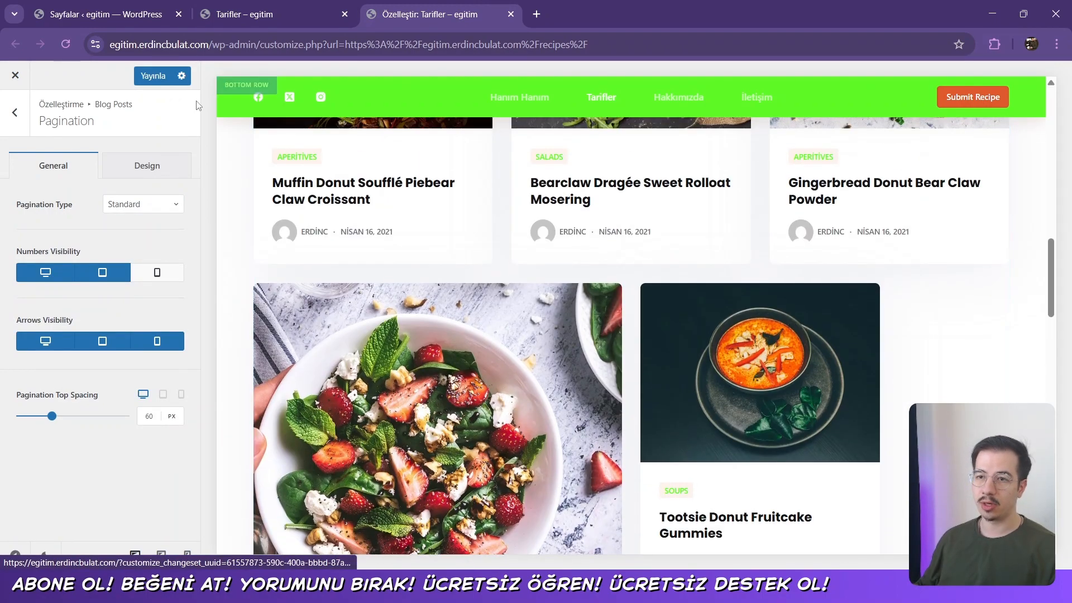
Reload the customizer and check the Tarifler page from its pagination back up to the header
left_click(65, 48)
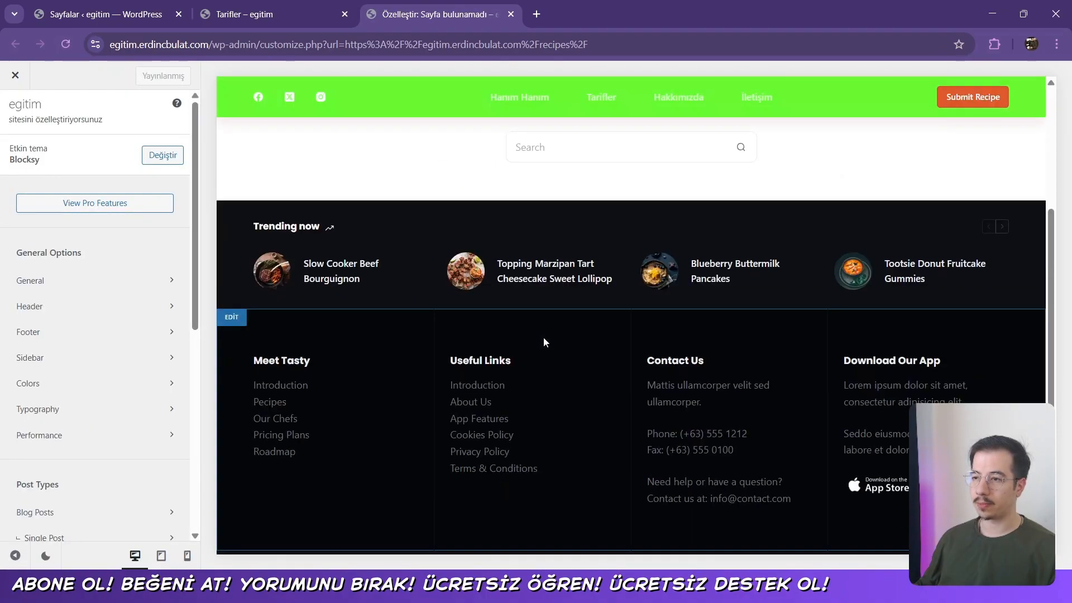
scroll(558, 274, "down", 10)
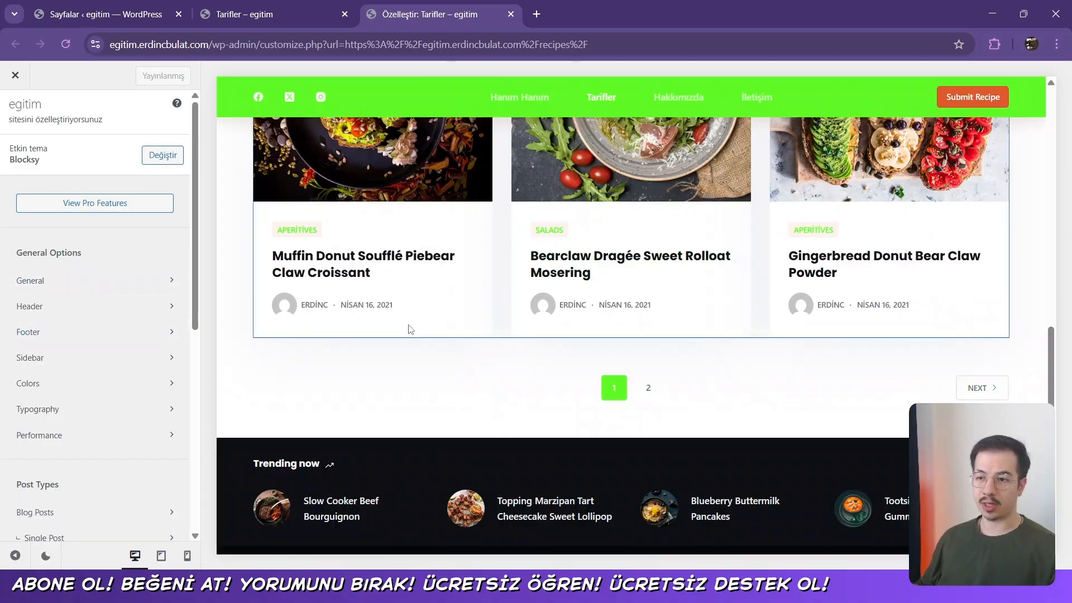
scroll(407, 327, "down", 5)
scroll(406, 327, "up", 5)
scroll(426, 330, "up", 10)
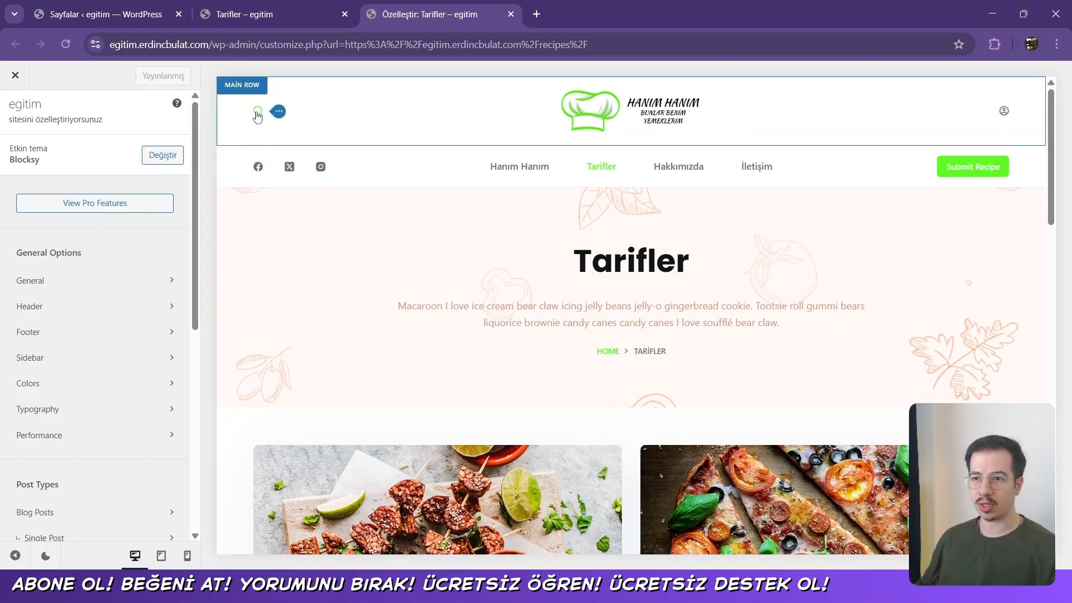
Remove the Search and Account elements from the header's main row
left_click(278, 114)
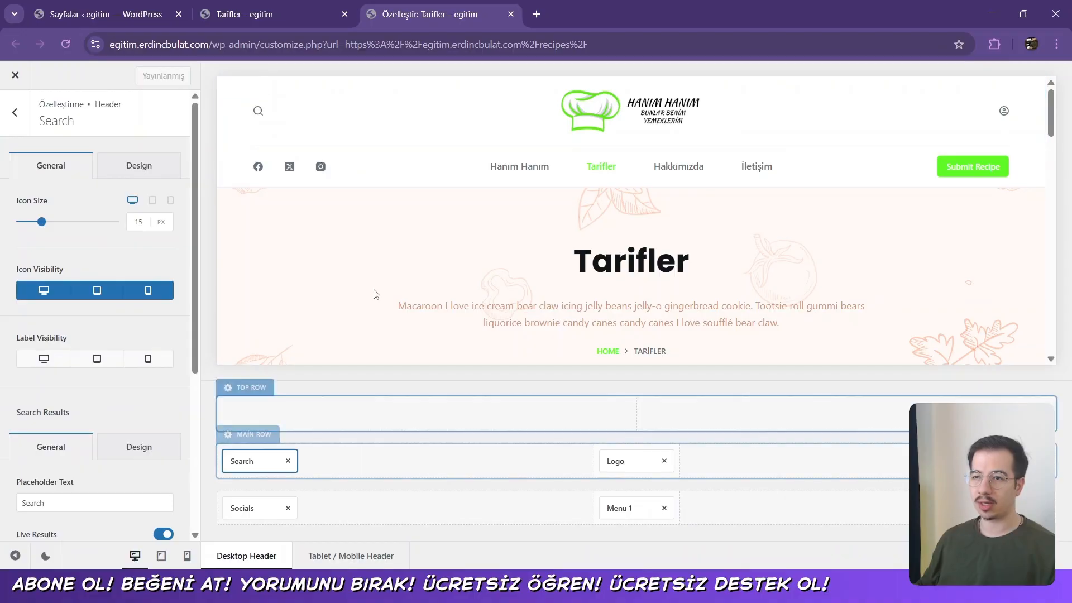
left_click(288, 461)
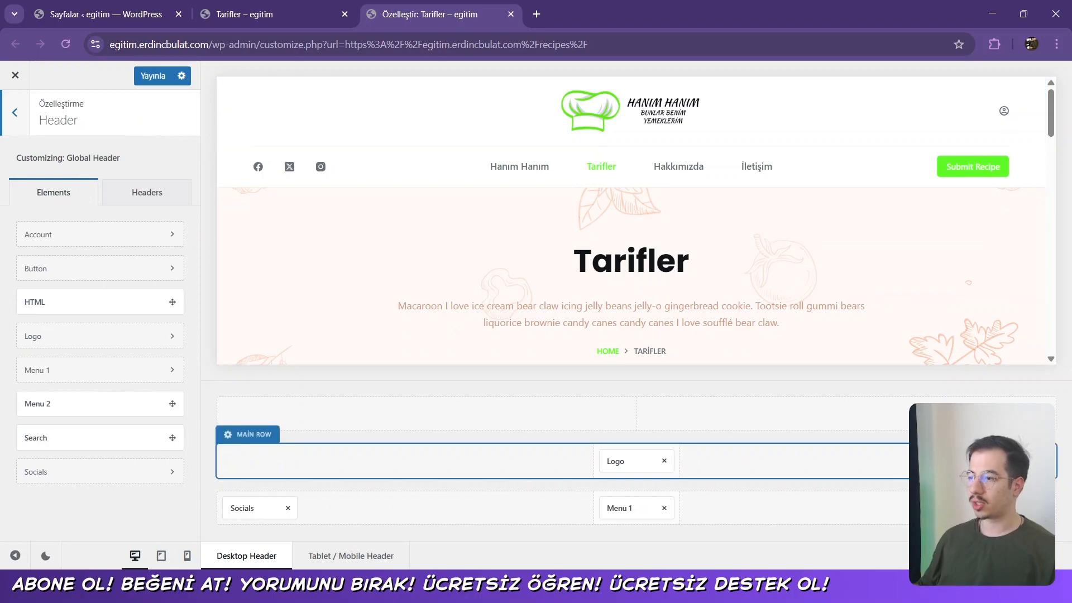
left_click(1041, 461)
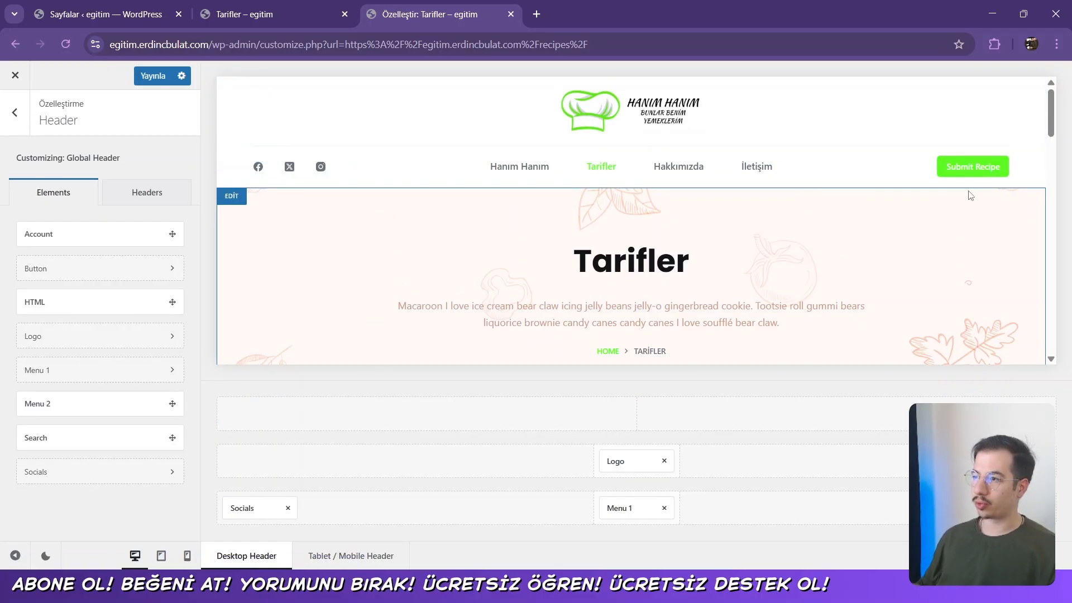
Open the design settings of the header's Submit Recipe button and check the button in the sticky header
left_click(1024, 167)
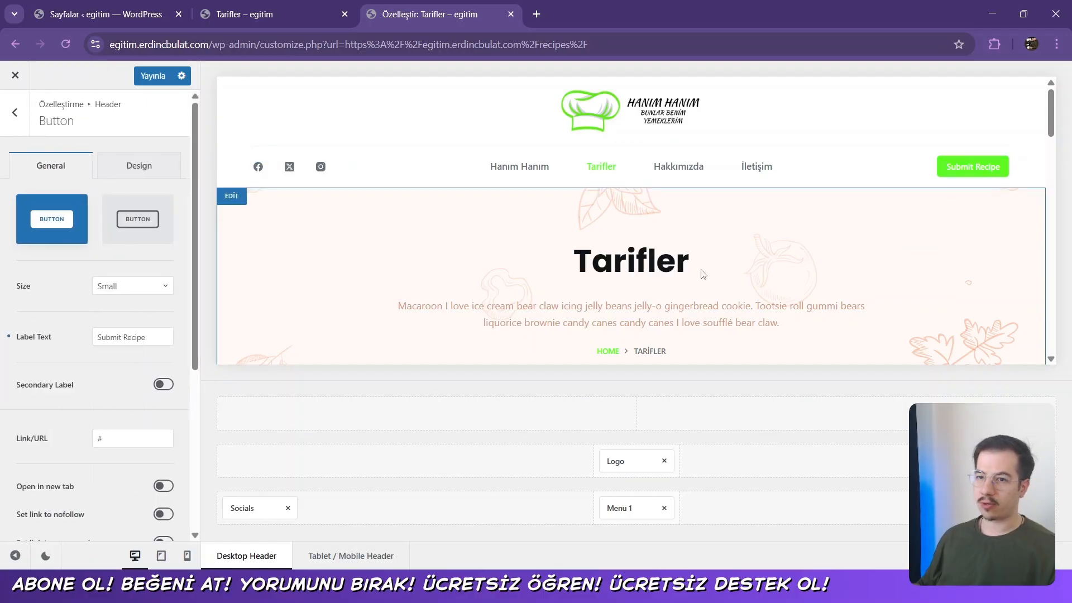
scroll(551, 281, "down", 2)
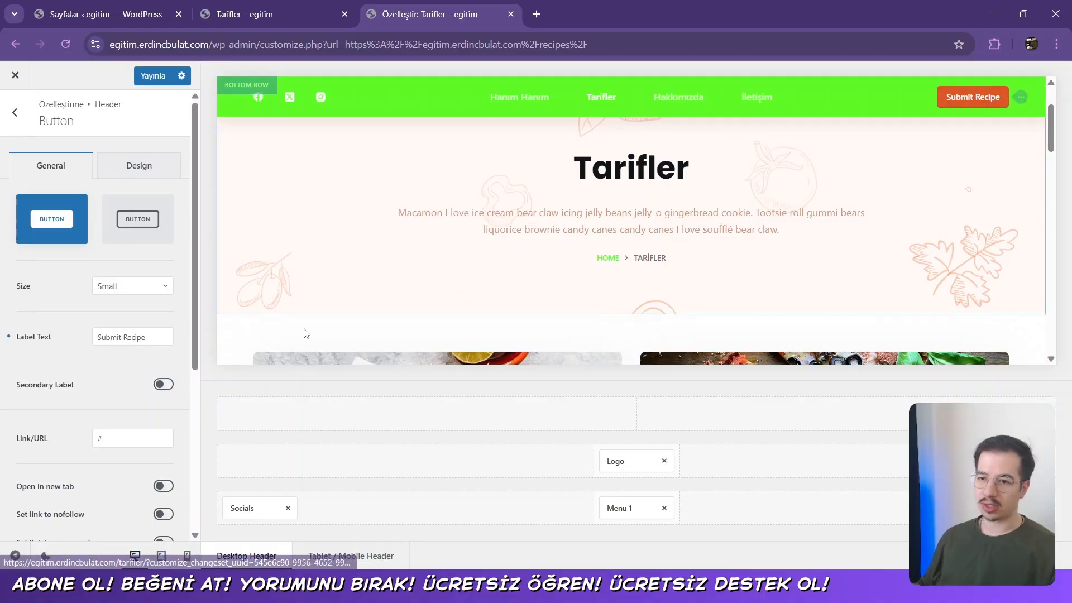
scroll(69, 385, "down", 2)
scroll(71, 383, "down", 3)
scroll(70, 383, "up", 5)
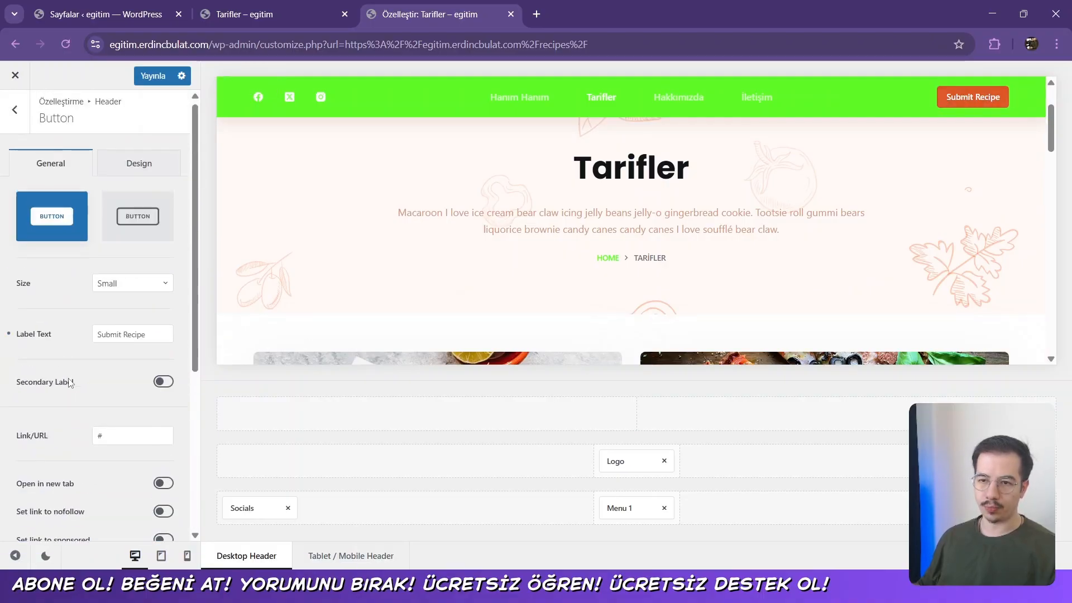
left_click(143, 174)
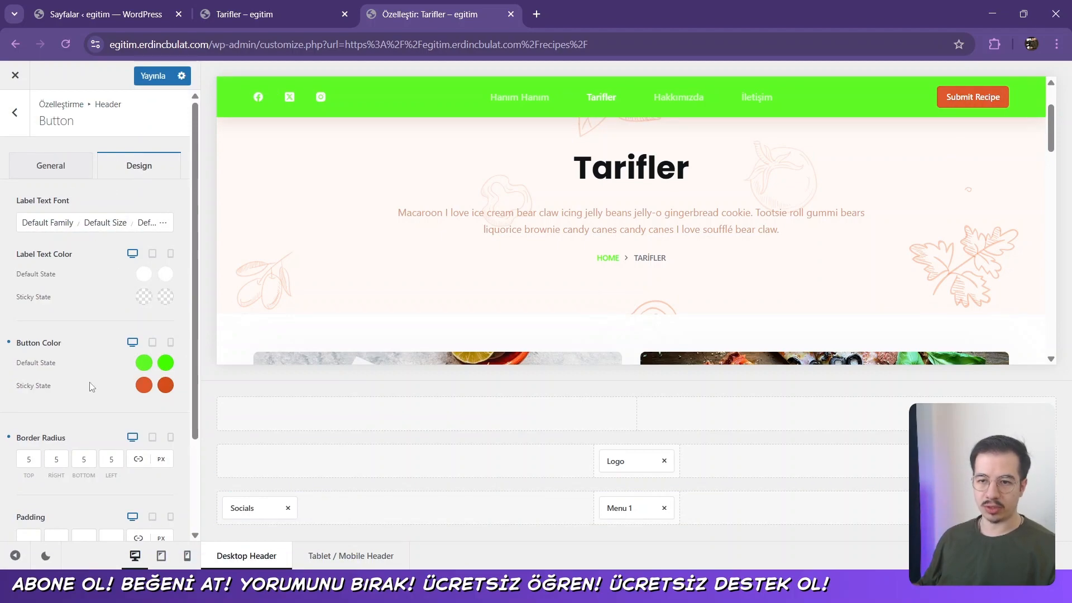
Try palette Color 1 as the button's sticky colour and Color 2 as its sticky hover colour
left_click(144, 391)
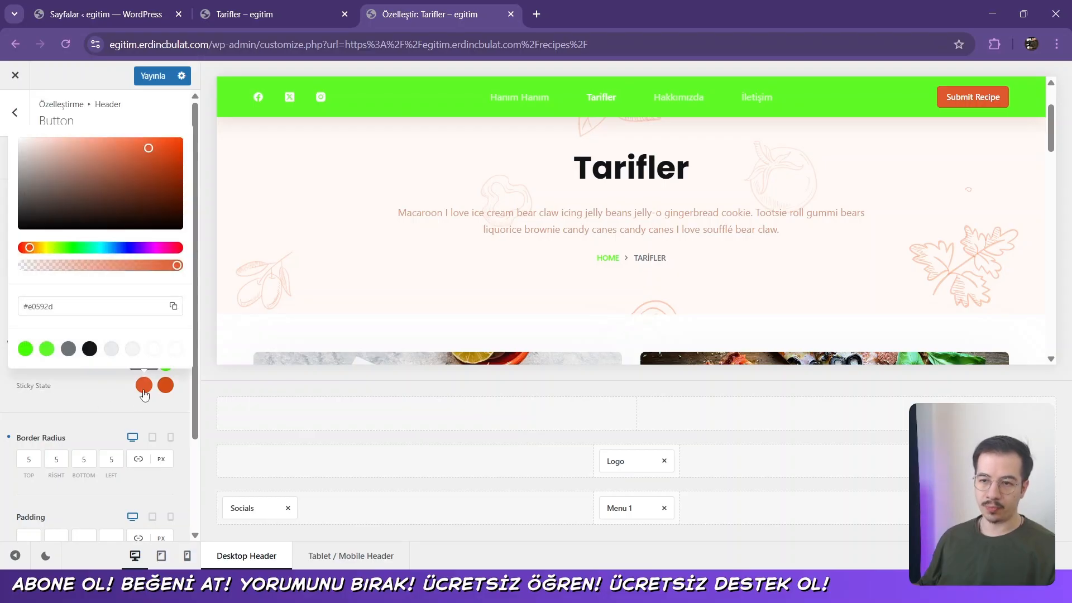
left_click(25, 349)
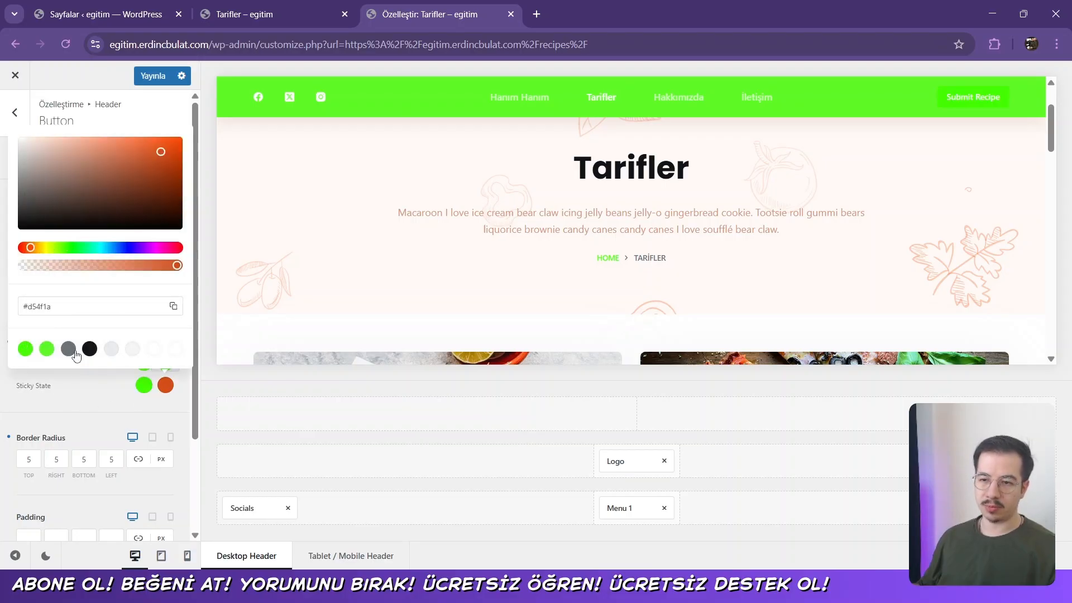
left_click(47, 349)
left_click(100, 408)
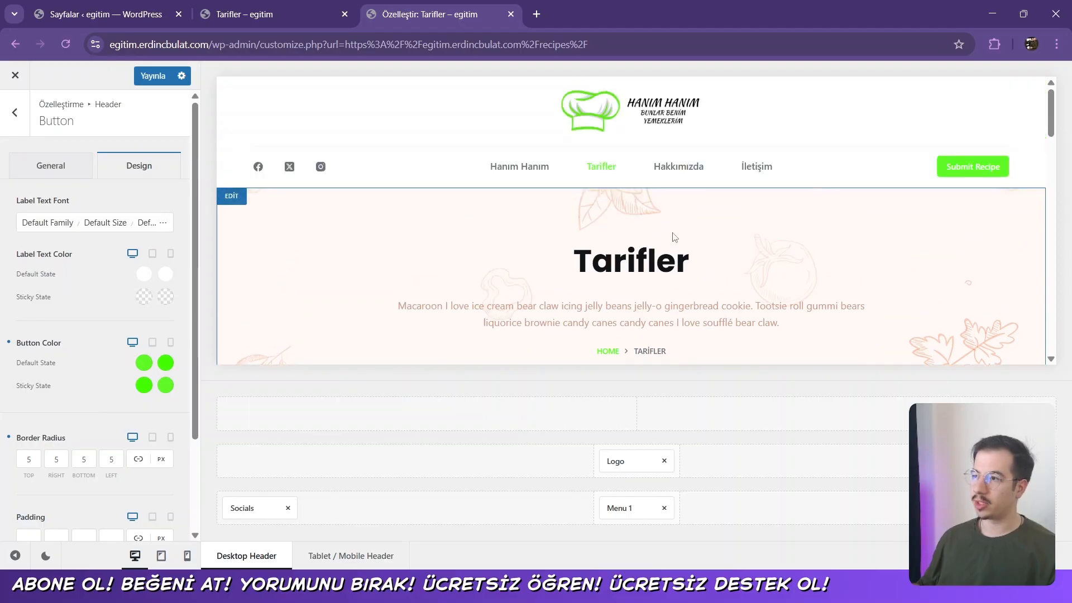
Set the Submit Recipe button's sticky colour to palette Color 6 and its sticky hover colour to Color 4
scroll(310, 330, "down", 3)
left_click(136, 388)
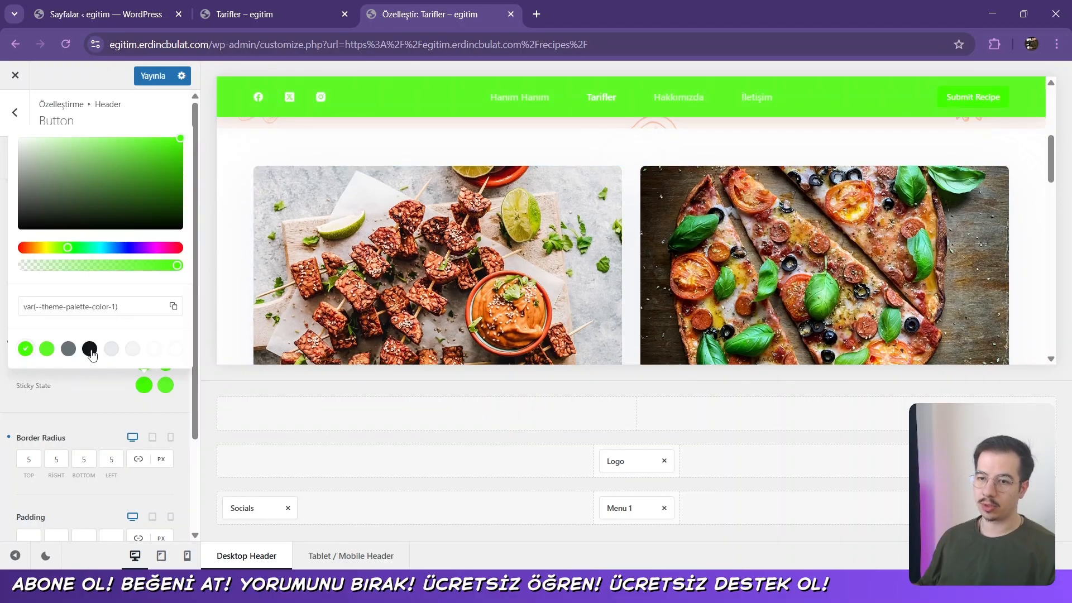
left_click(133, 348)
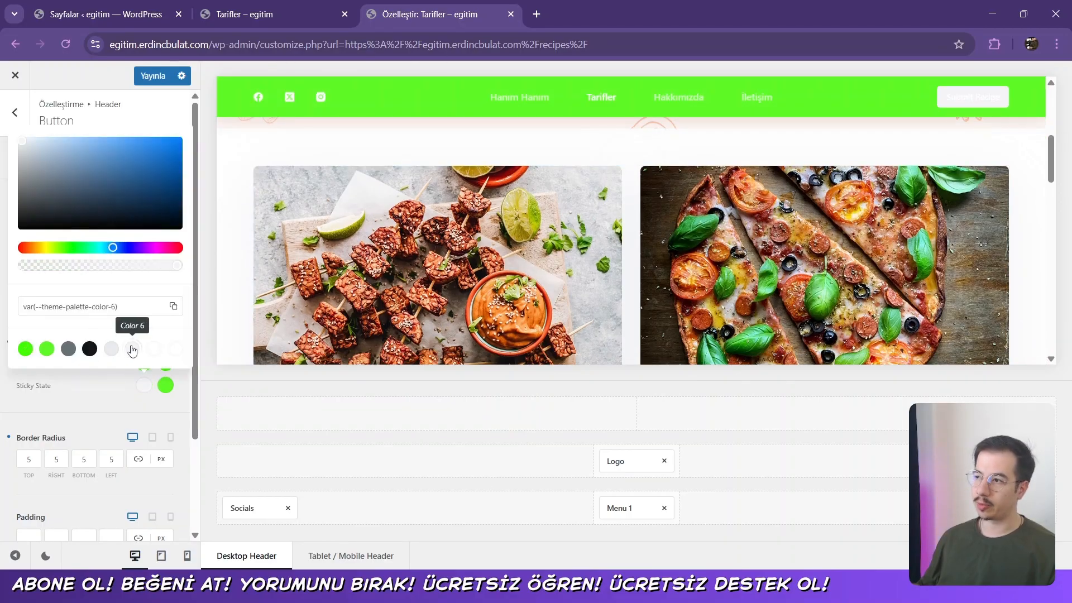
left_click(164, 386)
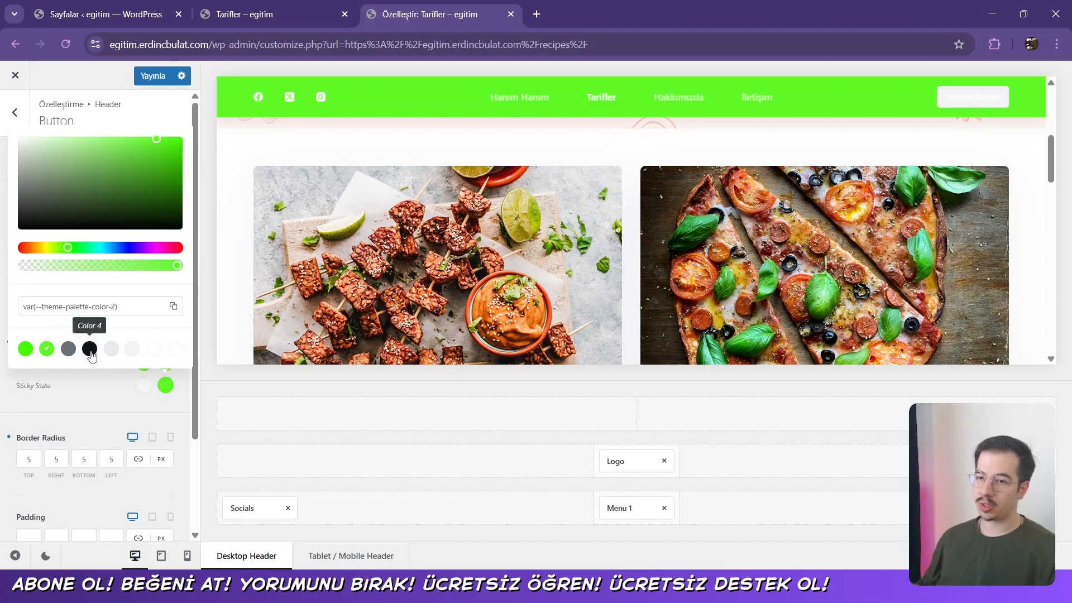
left_click(90, 349)
left_click(131, 394)
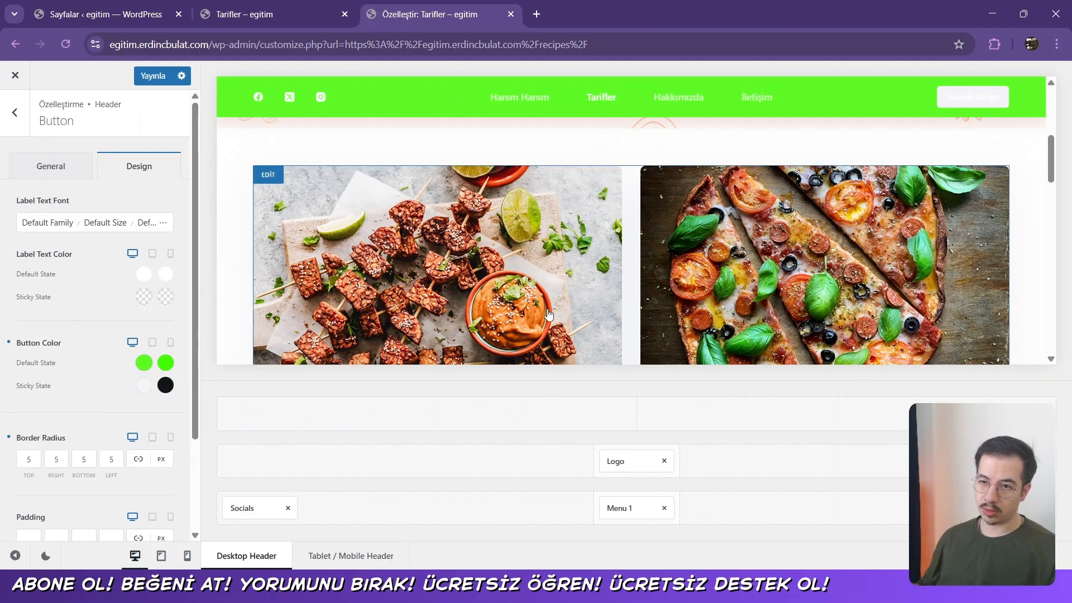
Set the button's sticky label text colour to palette Color 4 and check the normal and hover looks in the sticky header
left_click(143, 297)
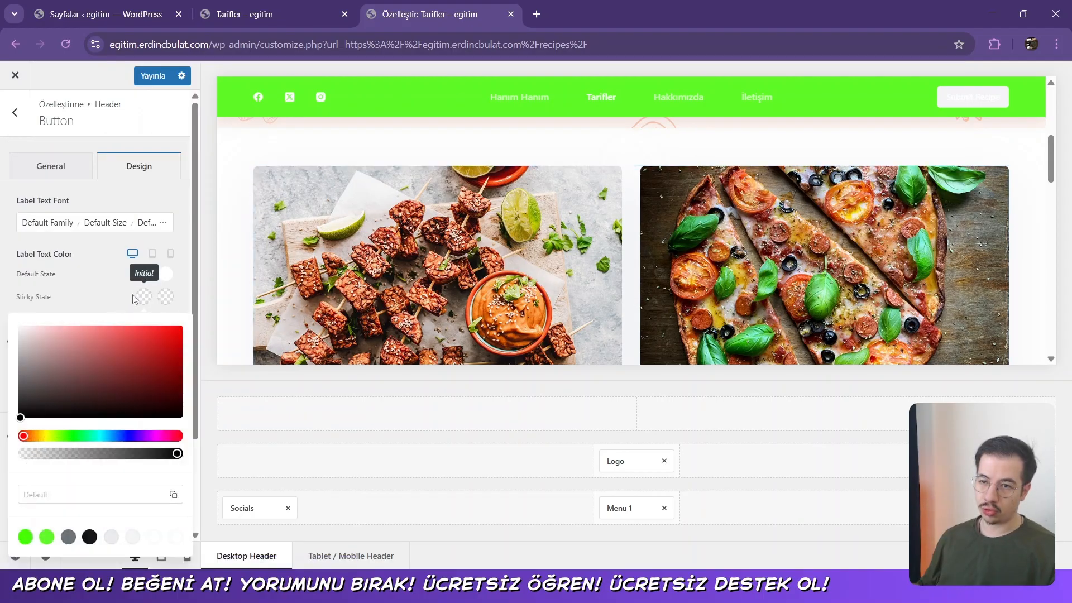
left_click(90, 537)
scroll(772, 246, "up", 5)
scroll(837, 196, "down", 5)
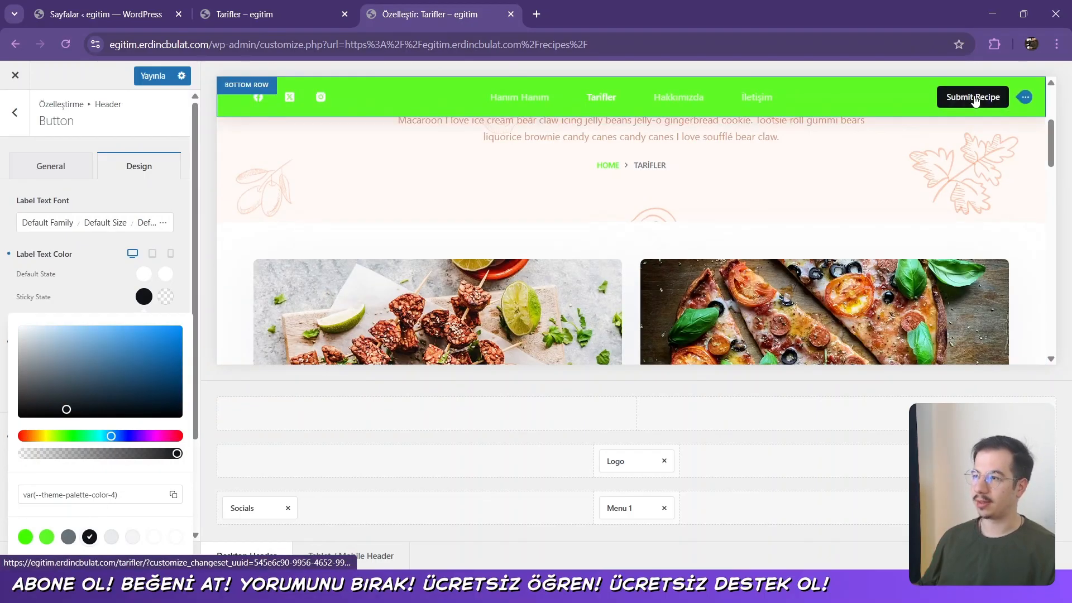
scroll(975, 101, "up", 5)
scroll(921, 226, "down", 1)
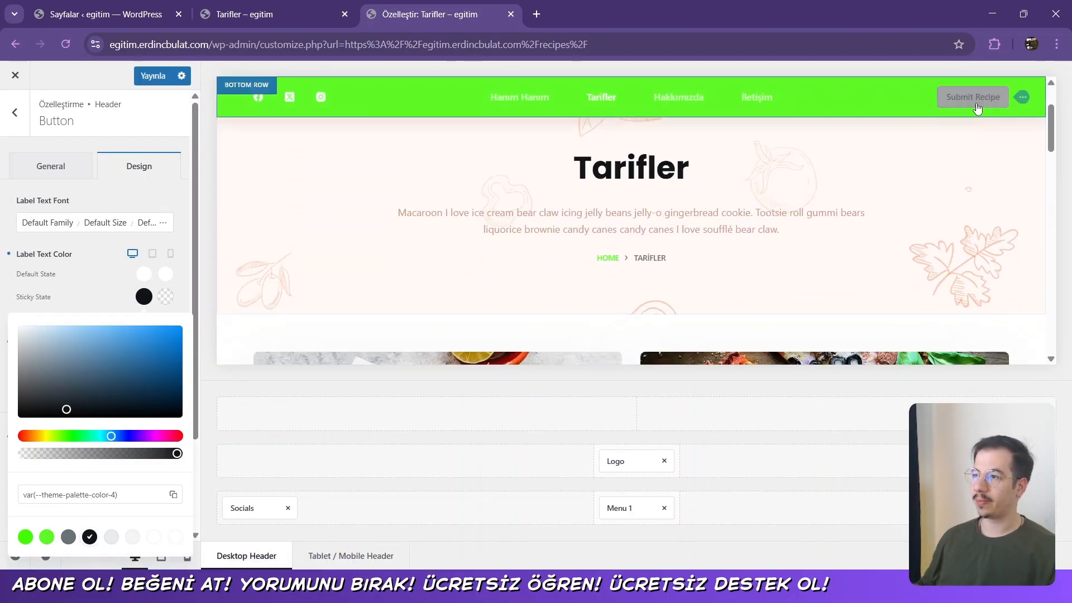
left_click(72, 306)
scroll(73, 306, "down", 1)
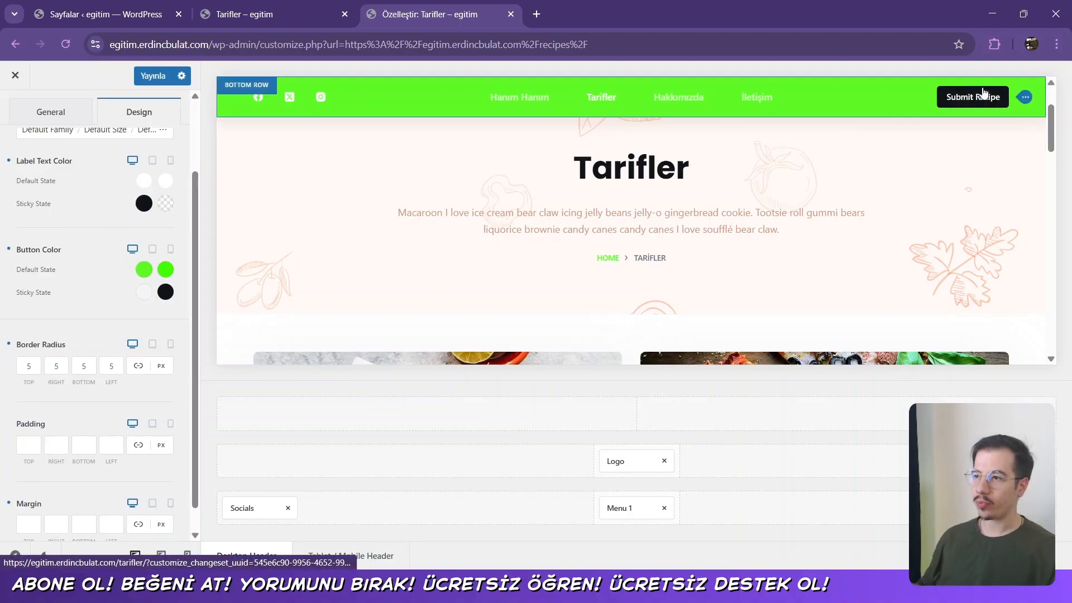
scroll(598, 246, "up", 2)
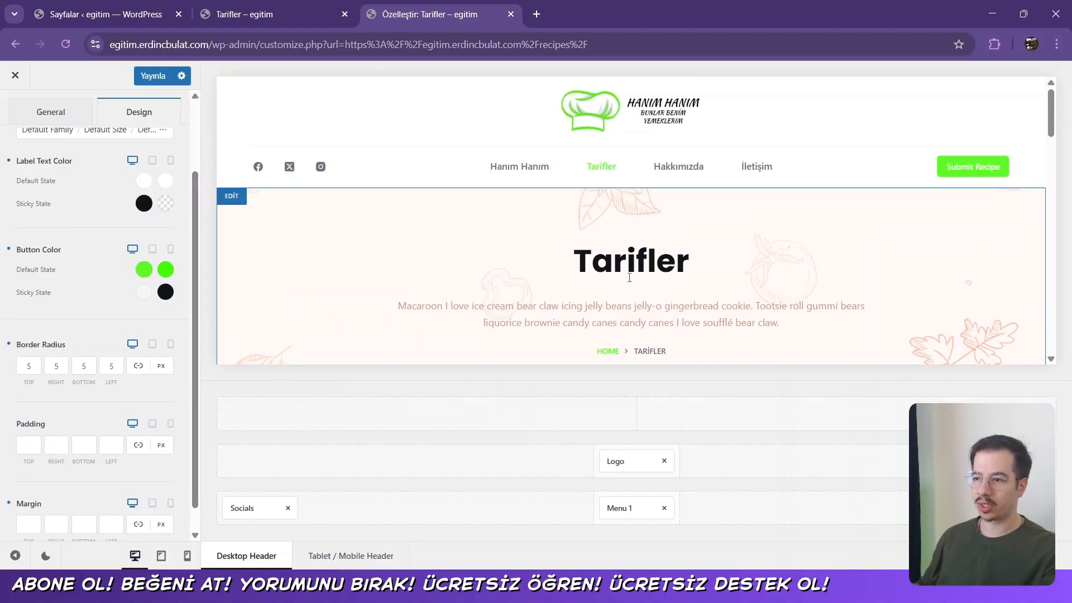
scroll(601, 185, "down", 5)
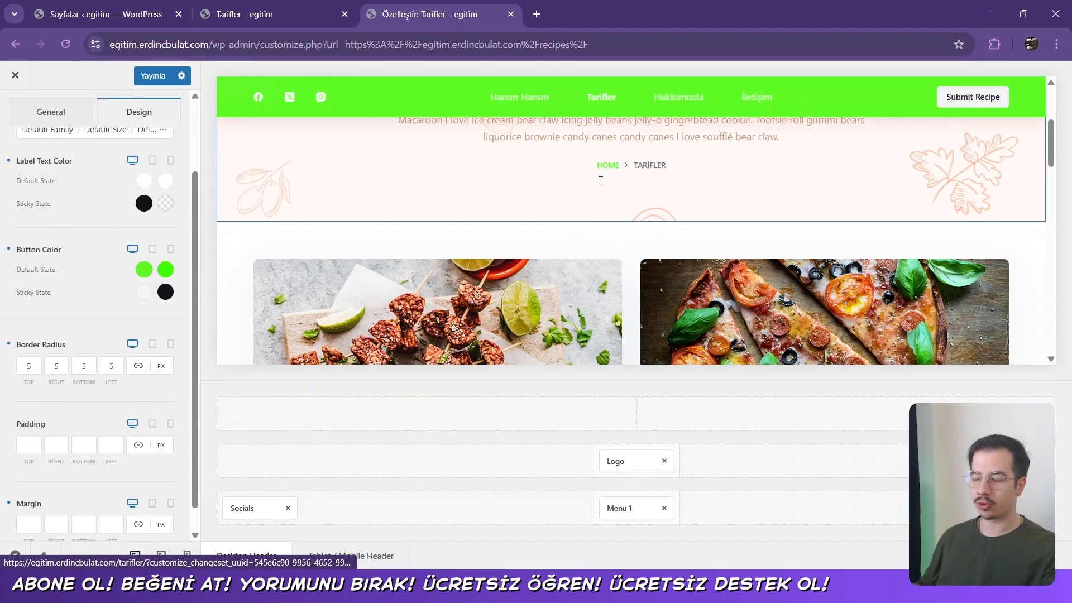
Set the module title of the trending posts section above the footer to "Trendler" and check its category filter options
scroll(602, 185, "down", 8)
scroll(601, 182, "down", 5)
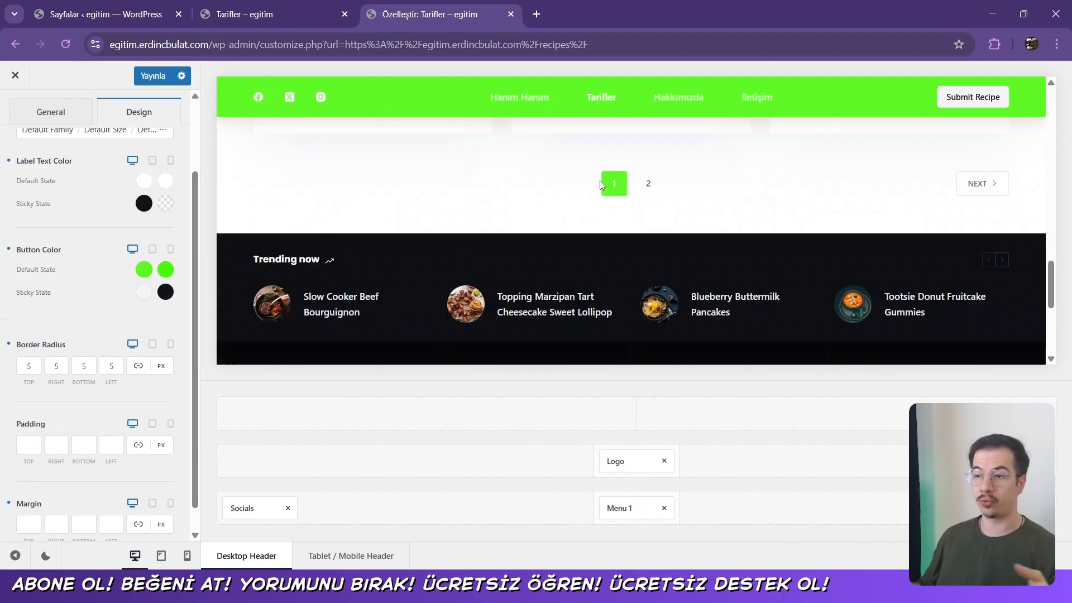
scroll(356, 248, "up", 2)
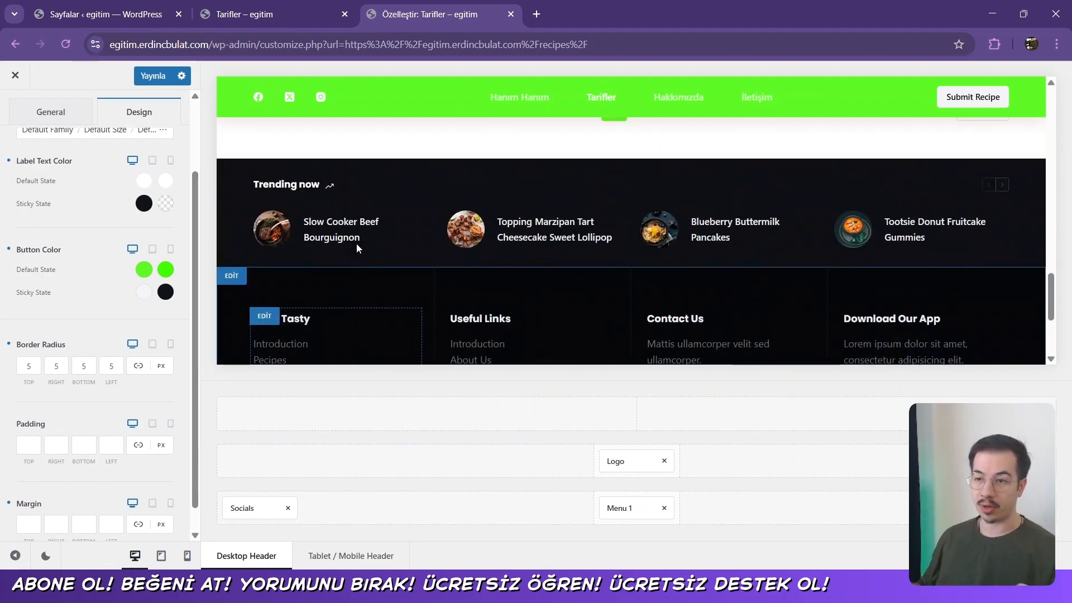
left_click(238, 172)
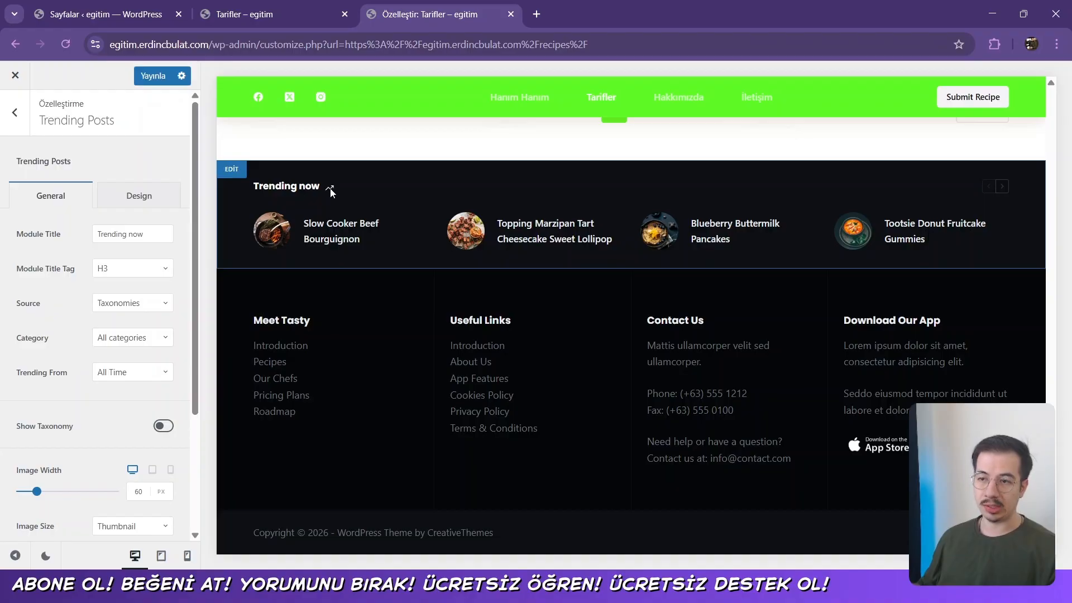
left_click_drag(98, 235, 213, 196)
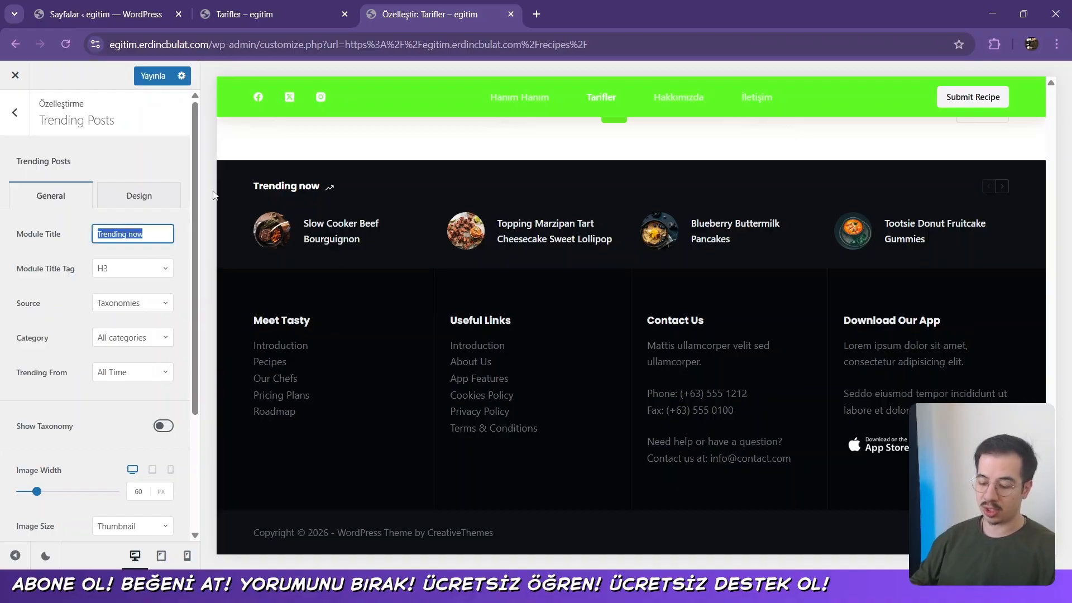
type("Te")
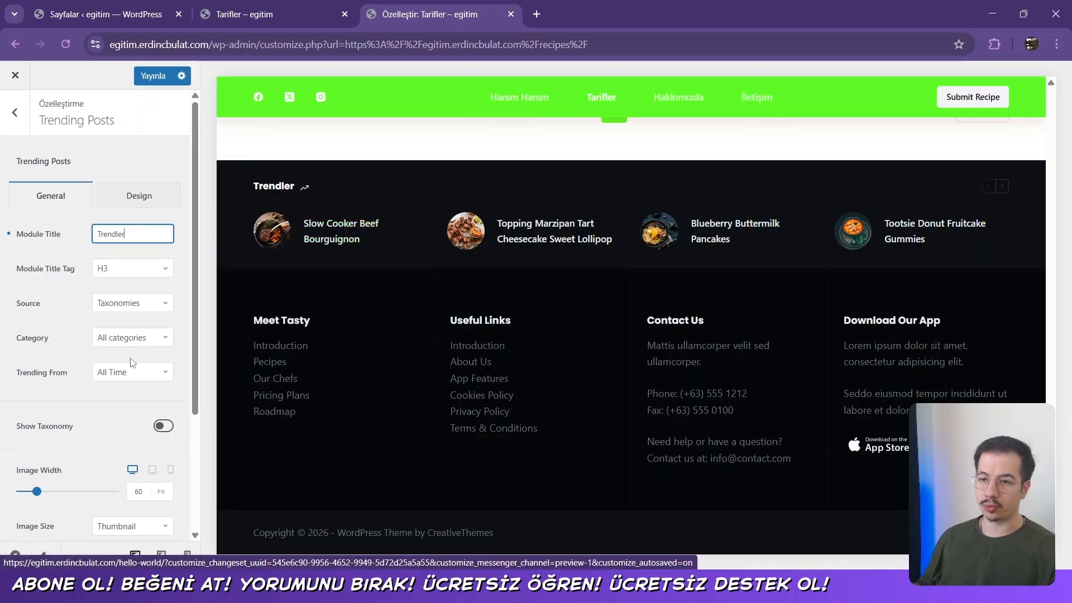
left_click(145, 338)
left_click(144, 341)
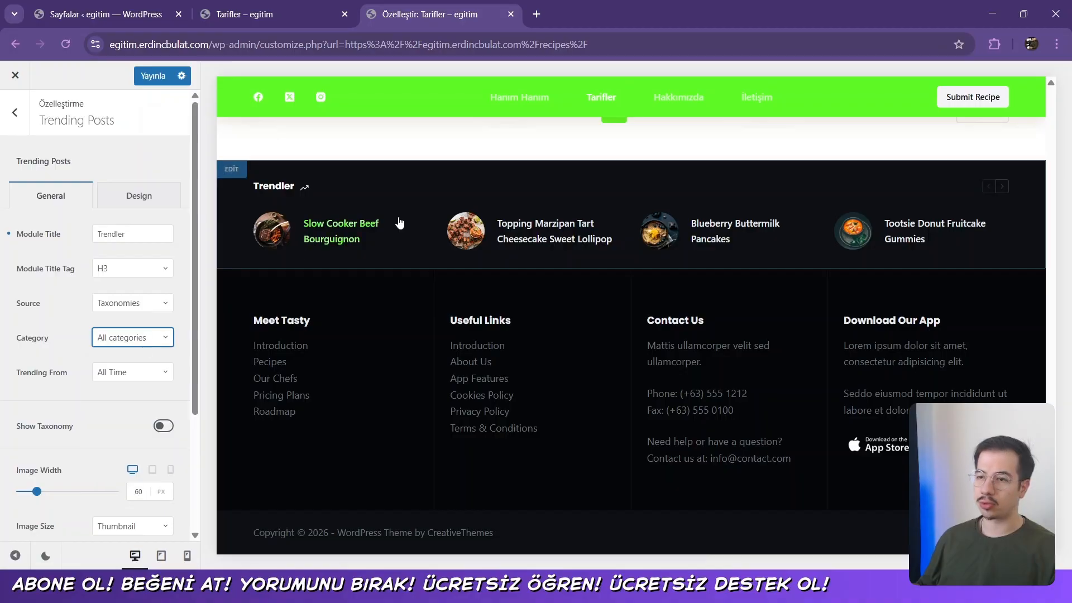
scroll(561, 276, "up", 3)
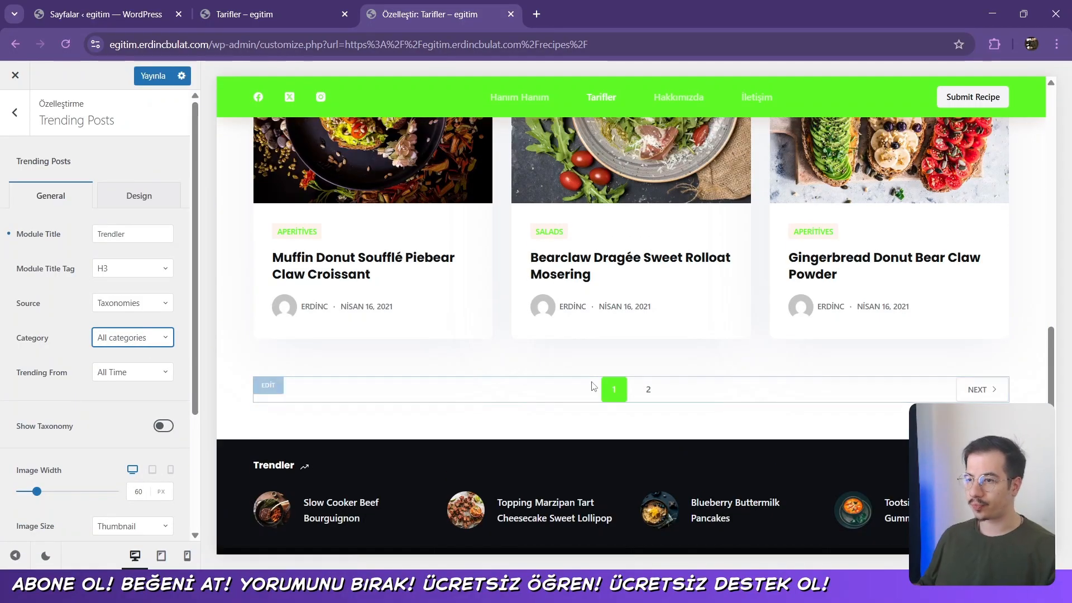
scroll(592, 387, "down", 3)
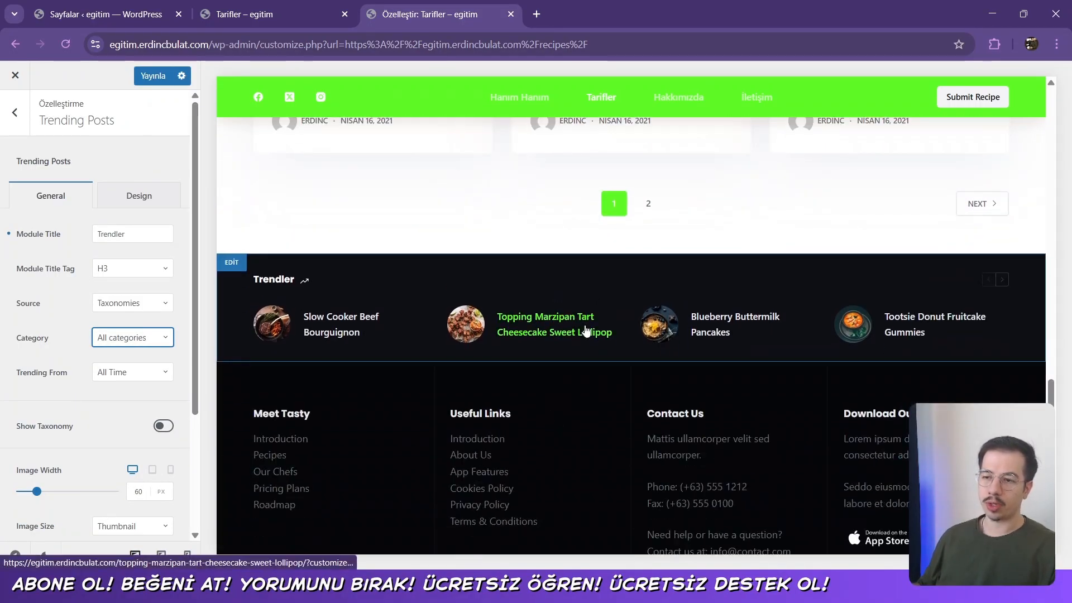
Try to replace the title of the footer's "Meet Tasty" text widget in Widget Area 1 and undo the edit
left_click(231, 277)
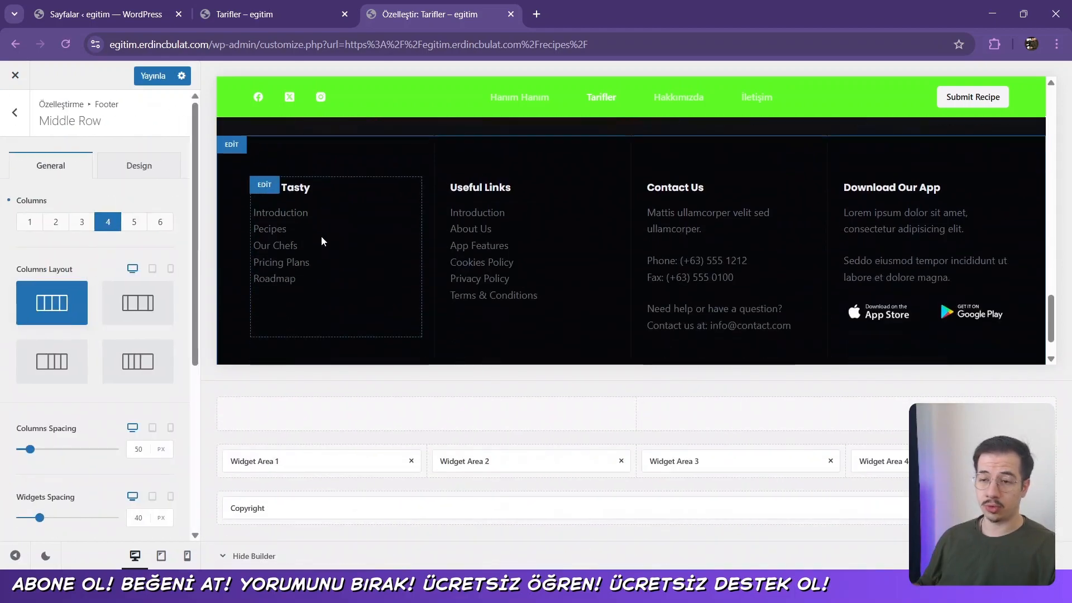
scroll(321, 239, "down", 2)
scroll(313, 186, "up", 2)
left_click(265, 224)
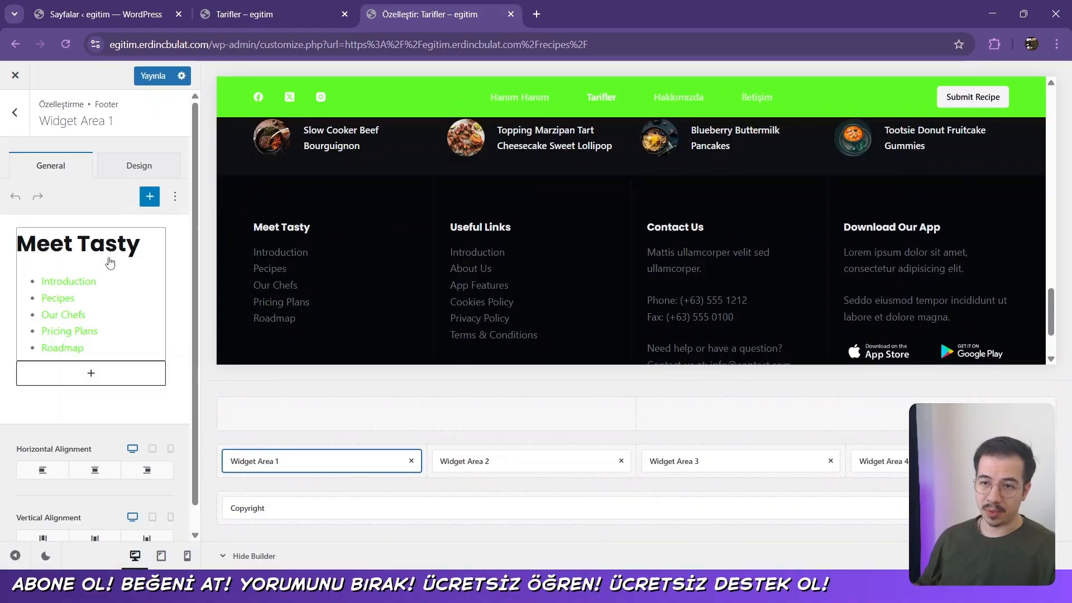
left_click(94, 255)
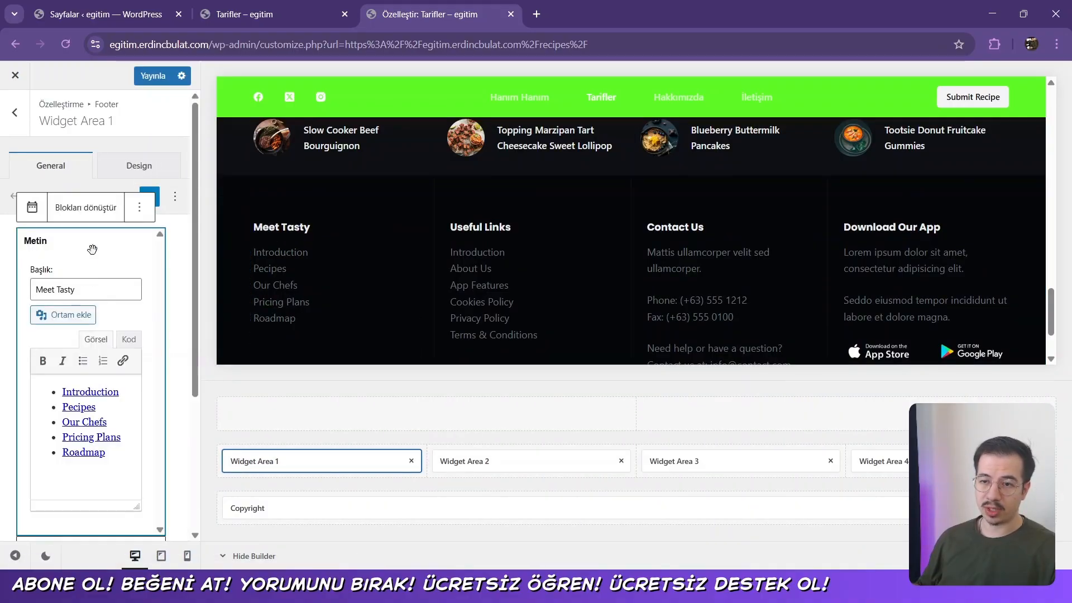
triple_click(101, 288)
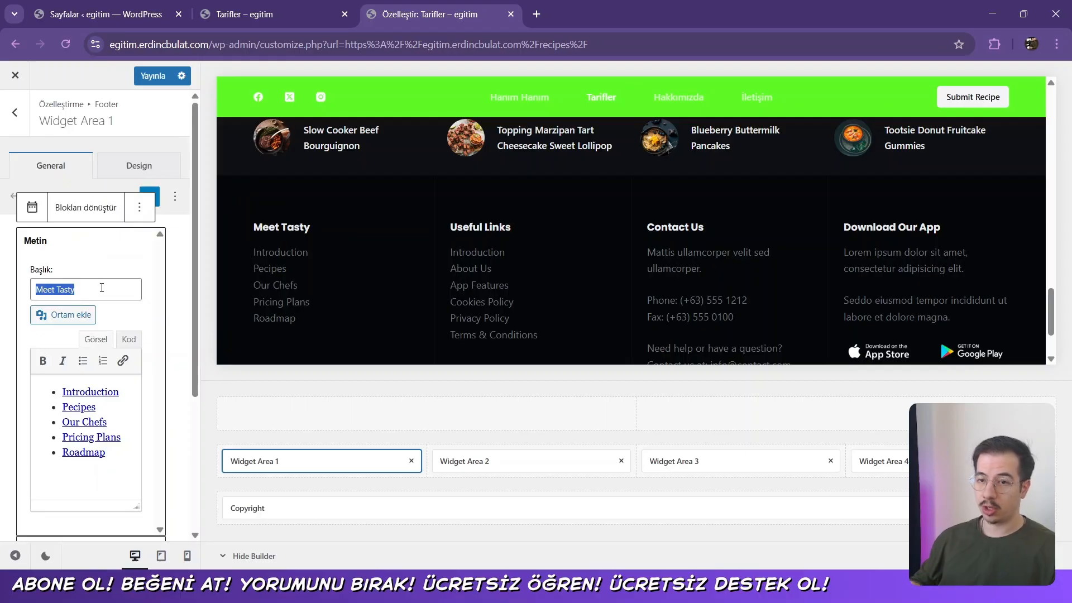
type("S")
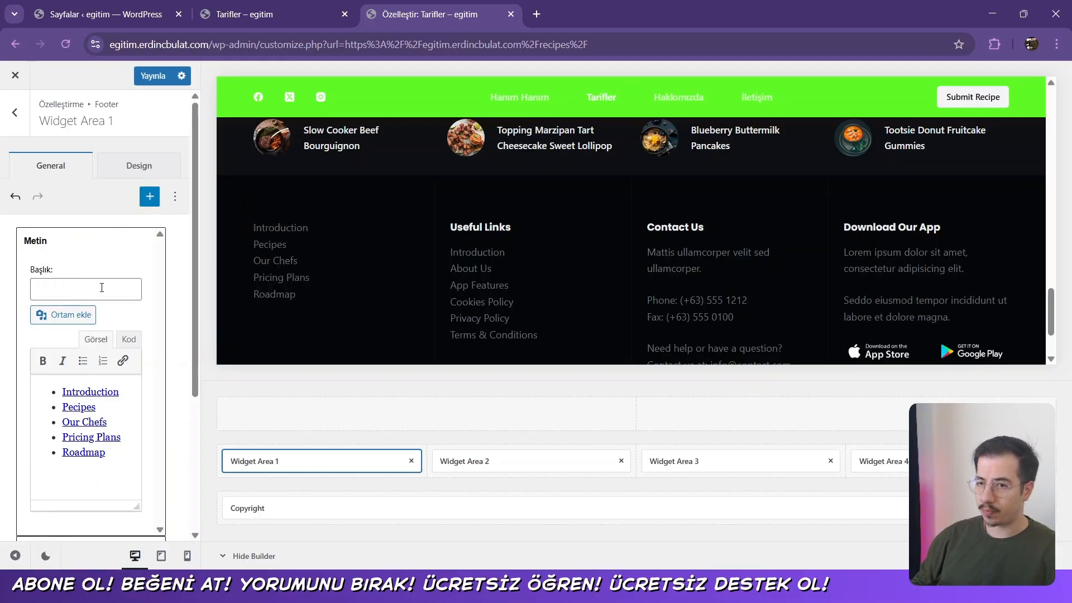
key("ctrl+z")
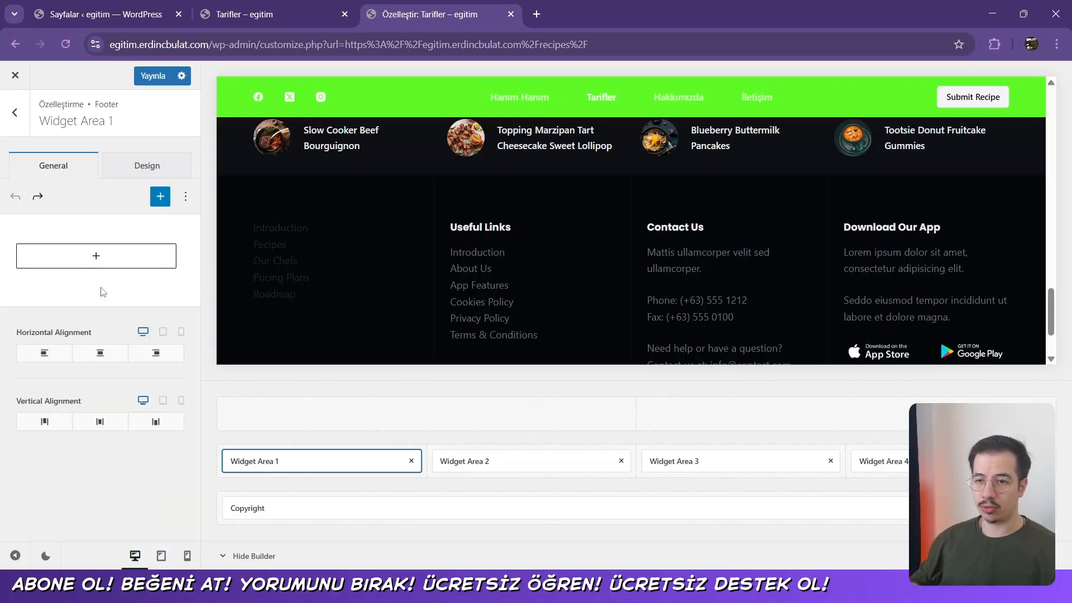
Inspect the title and link list of the footer's "Meet Tasty" widget and open the "Useful Links" widget area
left_click(108, 269)
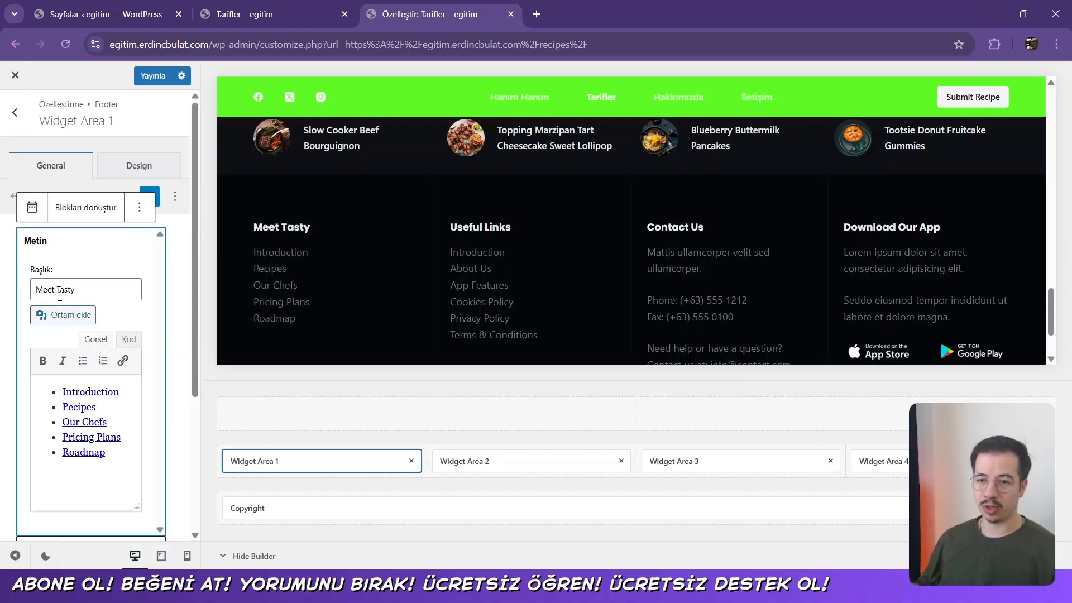
left_click_drag(60, 296, 92, 295)
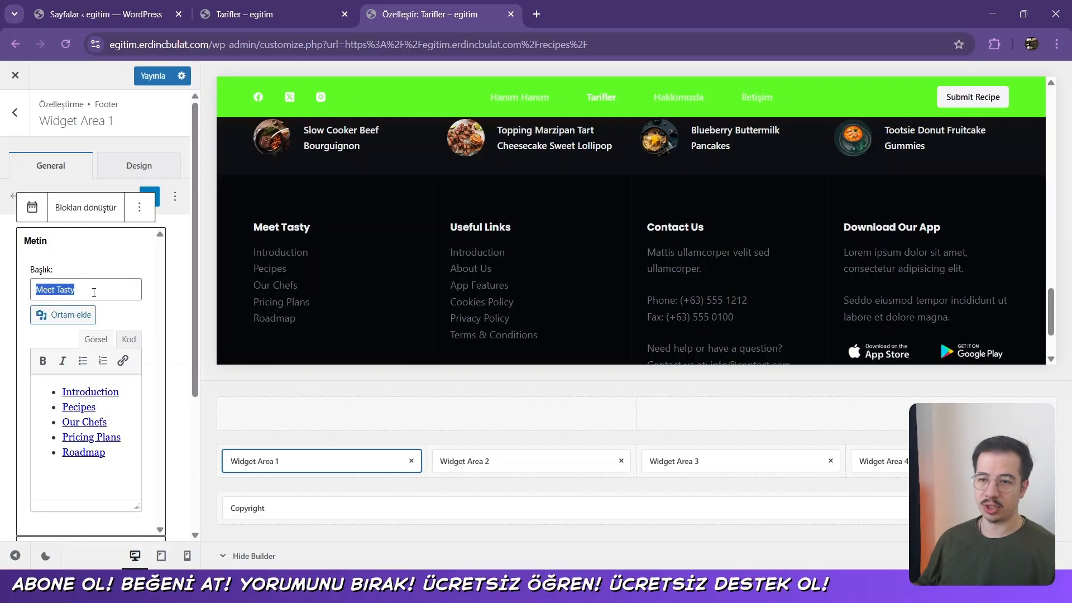
left_click(85, 452)
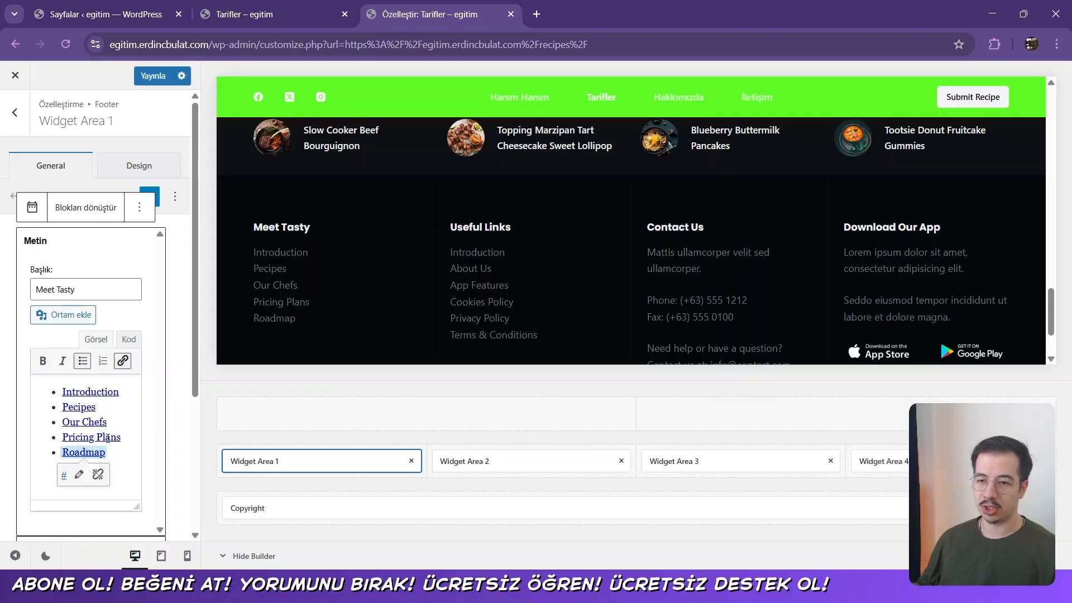
left_click(462, 226)
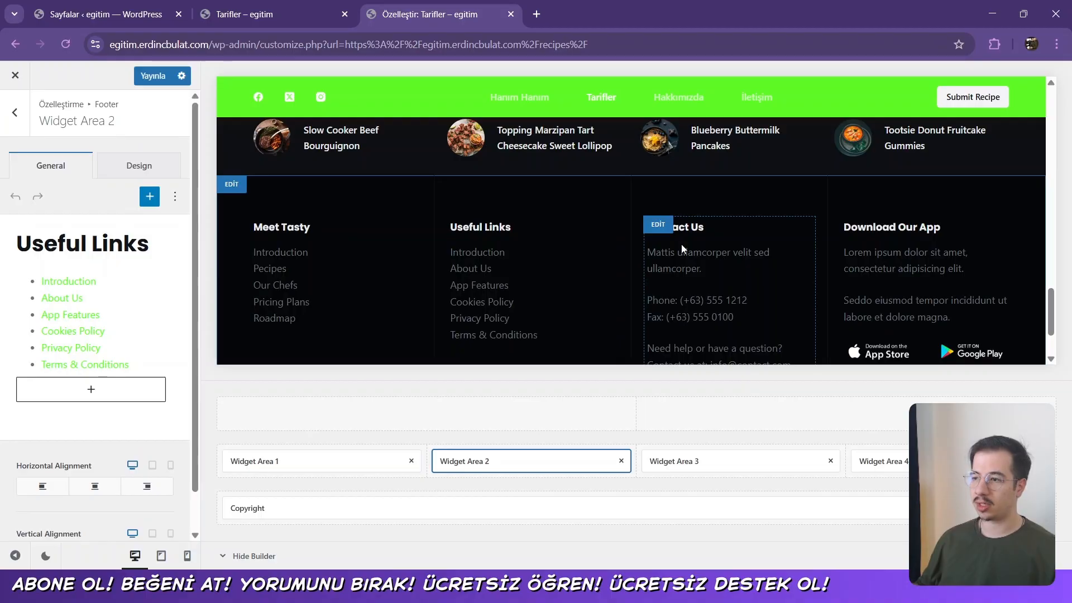
Change the title of the "Contact Us" text widget in footer Widget Area 3 to "İletişim" and check its body text
left_click(659, 225)
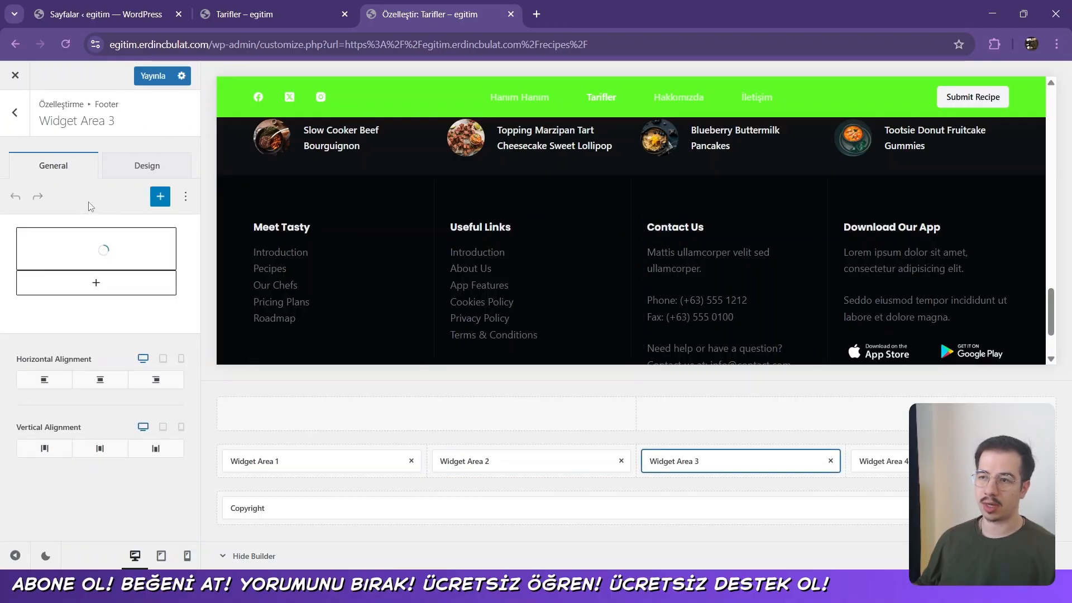
left_click(64, 246)
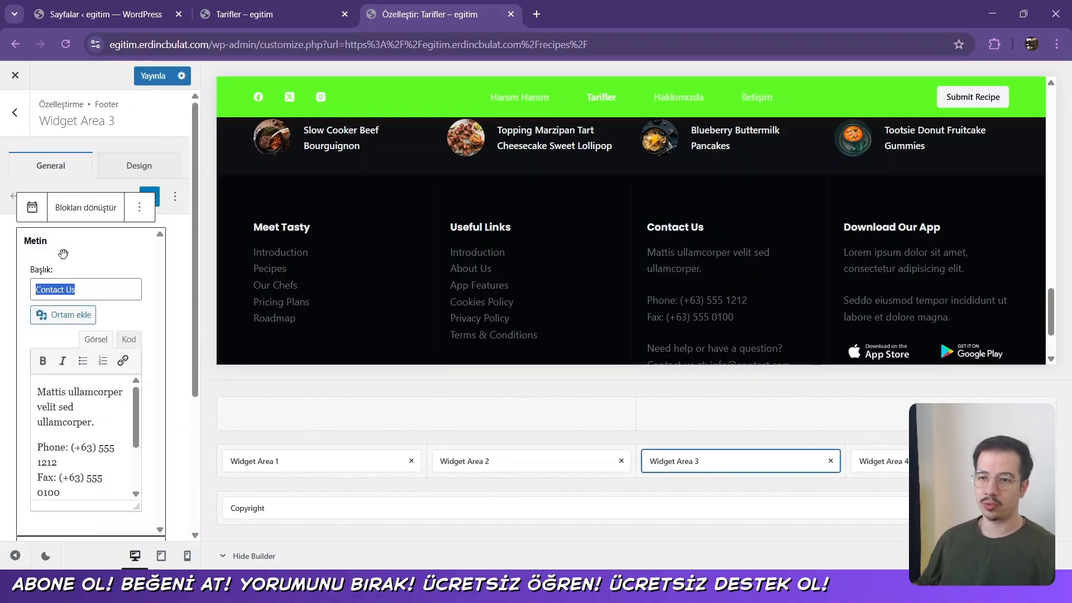
type("İletişim")
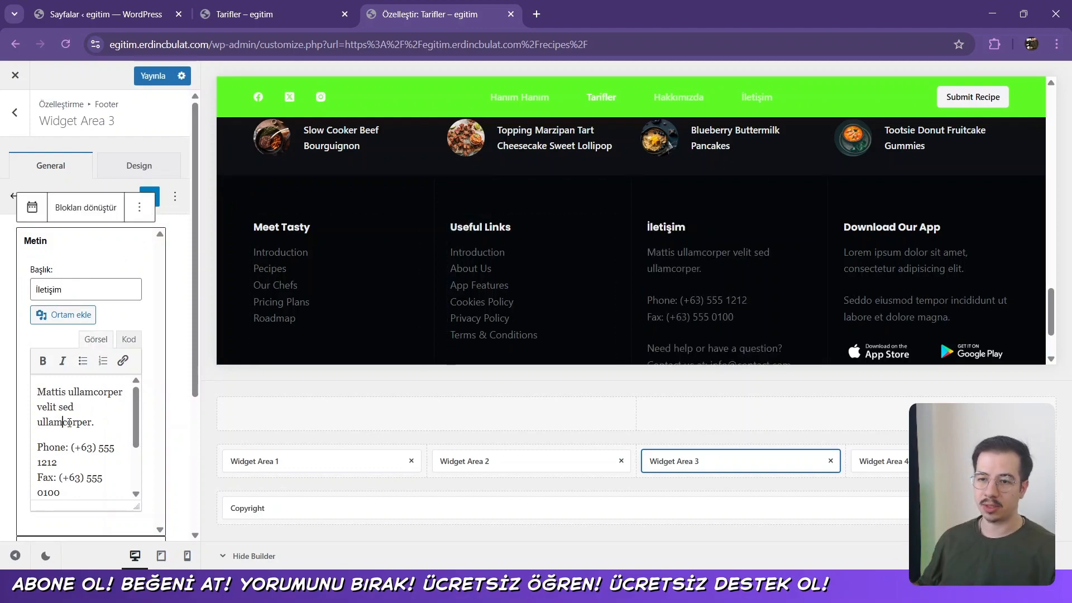
scroll(67, 422, "down", 3)
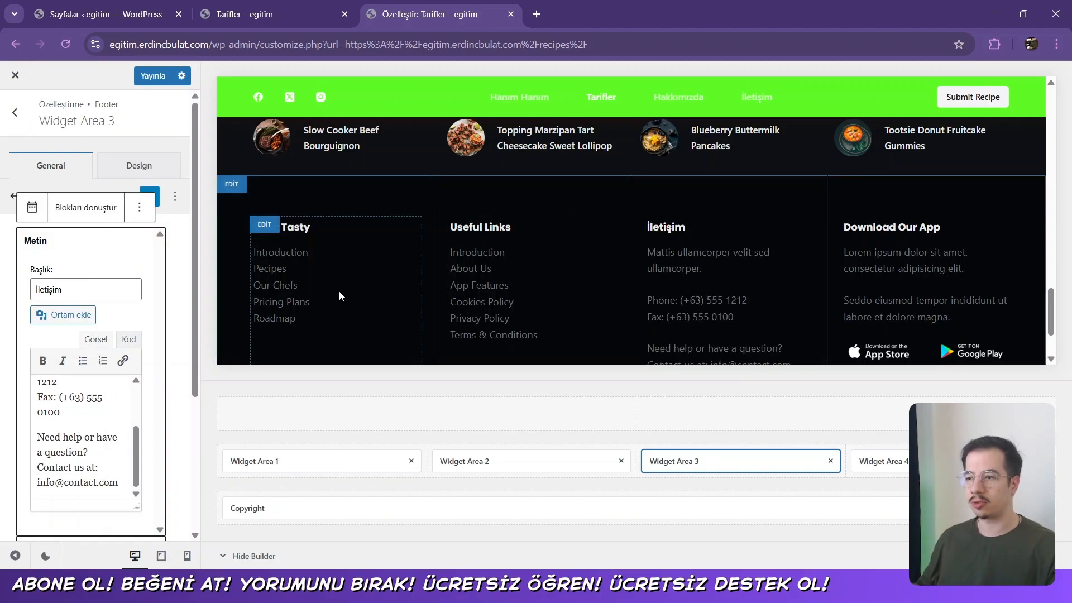
Examine the general and design settings of the footer's bottom row
scroll(340, 296, "down", 2)
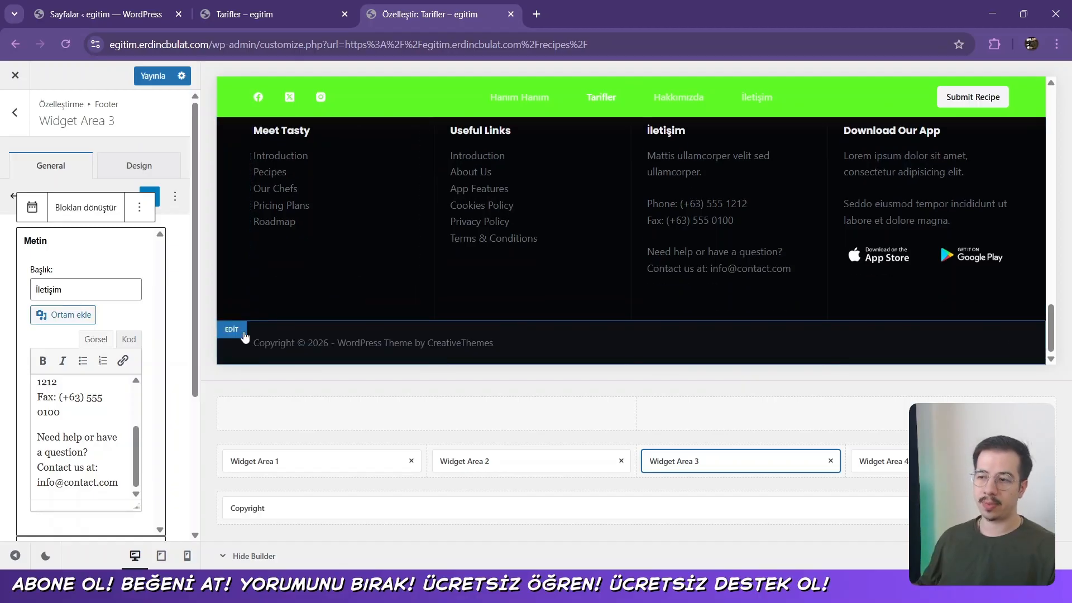
left_click(244, 334)
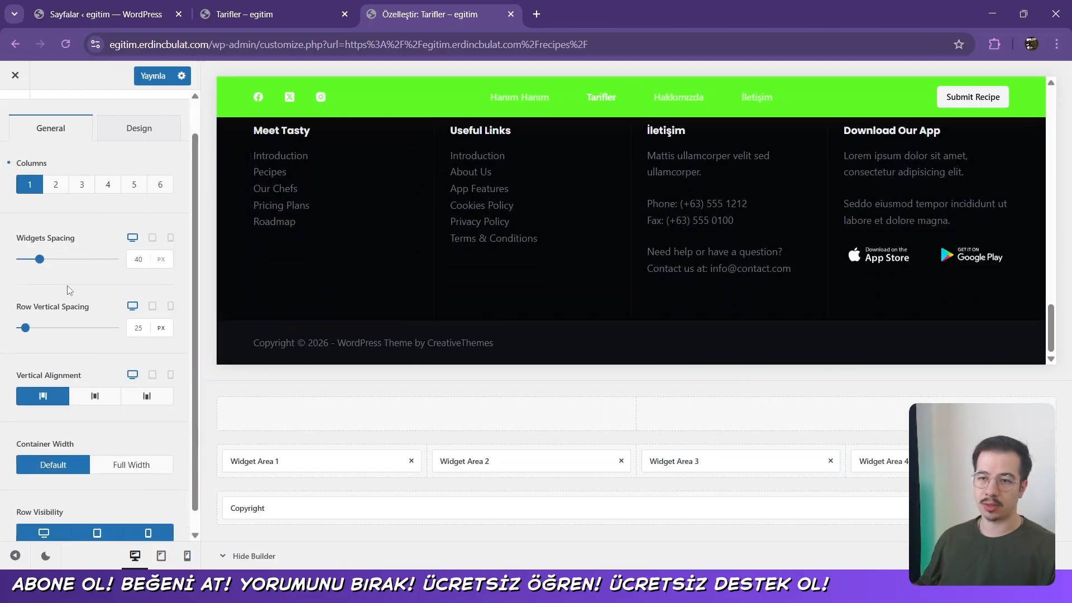
scroll(85, 486, "down", 1)
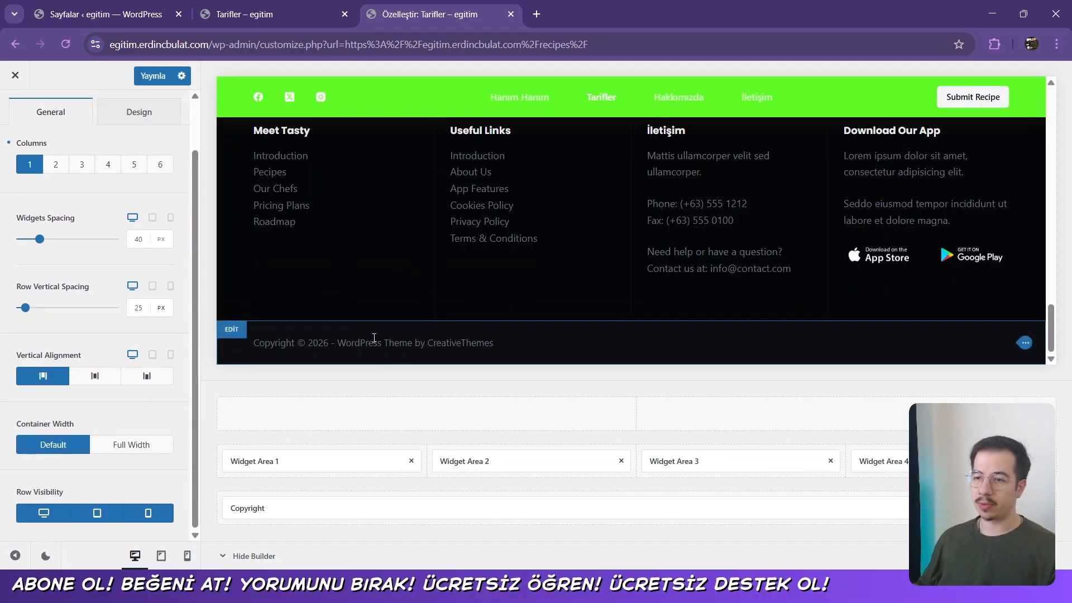
scroll(95, 270, "up", 1)
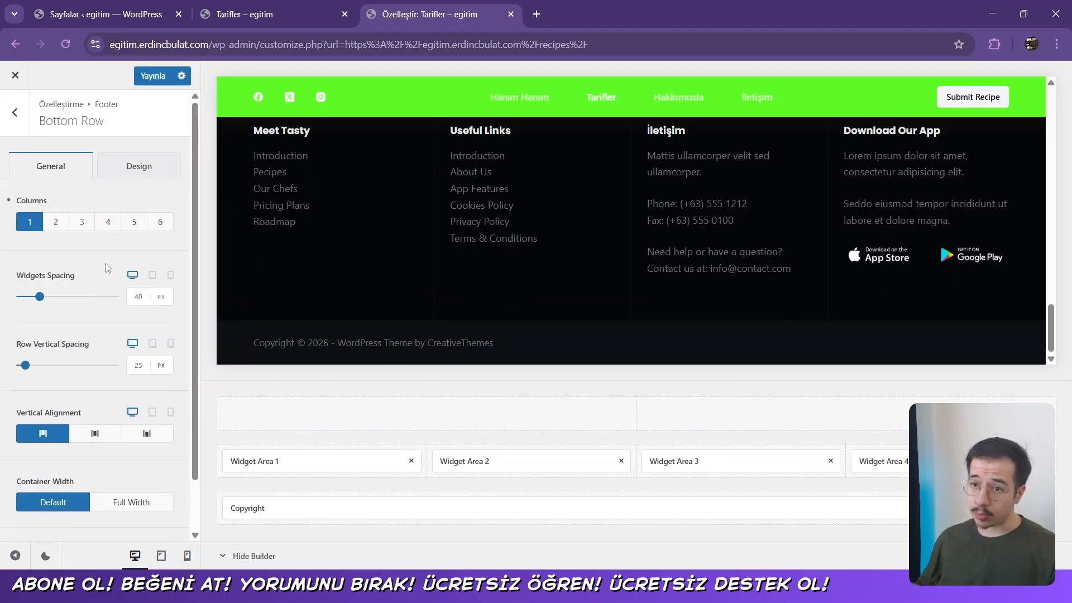
scroll(108, 318, "down", 1)
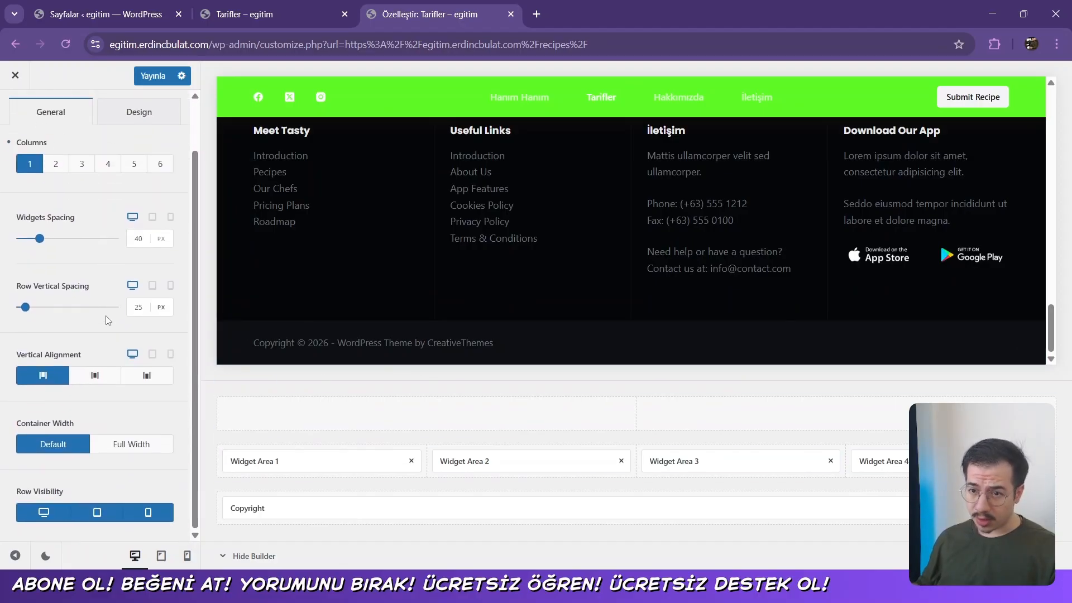
scroll(104, 178, "up", 1)
left_click(137, 165)
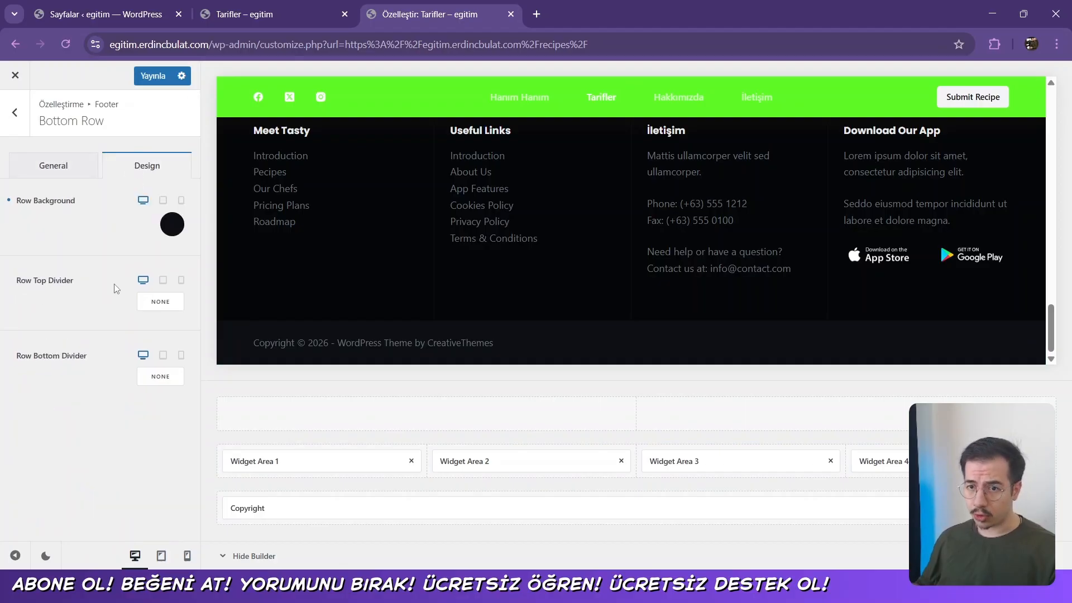
Remove the word "Copyright" from the start of the footer's copyright text and select the word "WordPress" in it
left_click(265, 508)
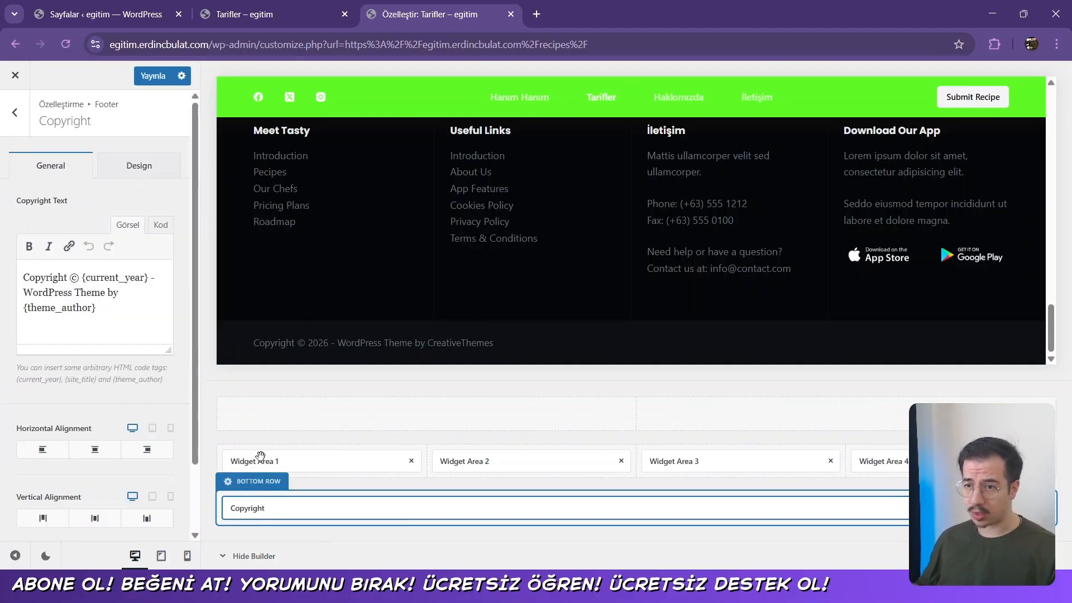
triple_click(93, 309)
left_click(42, 281)
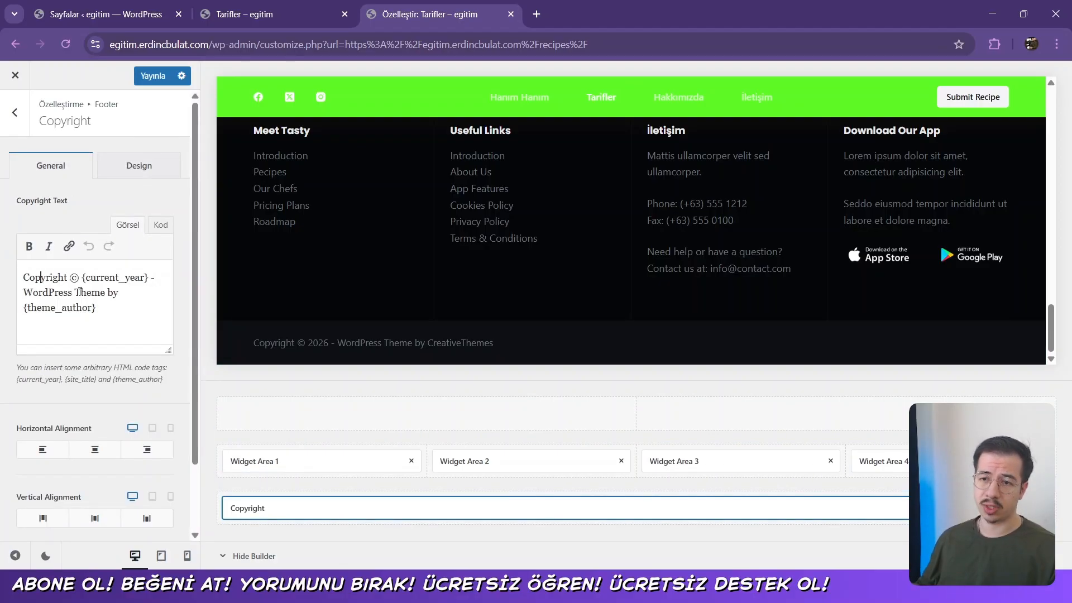
double_click(42, 279)
key("BackSpace")
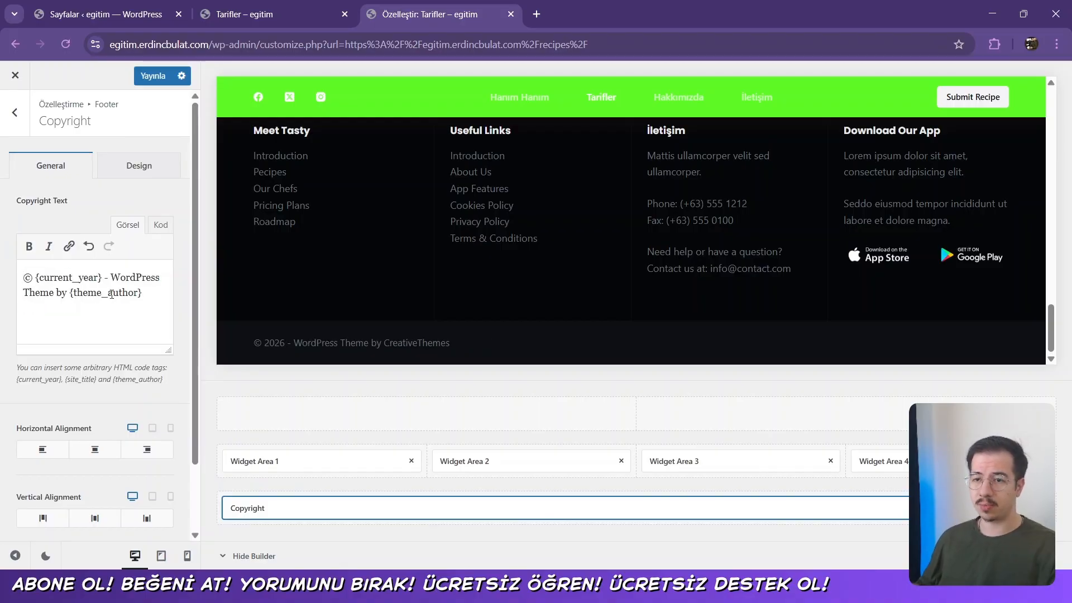
double_click(136, 278)
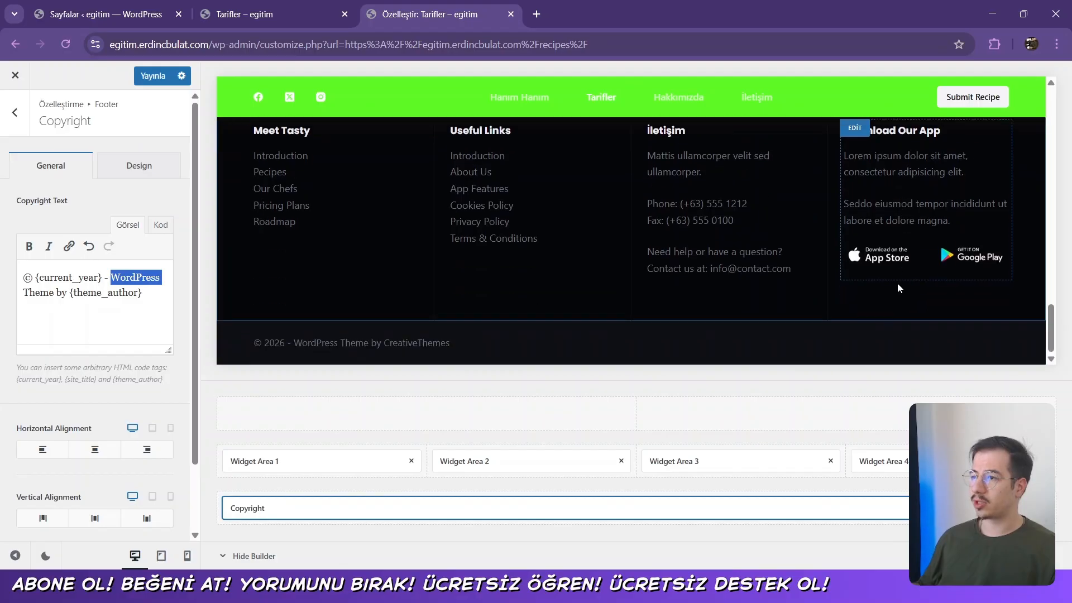
Check the recipe cards in the preview and publish the customization changes
scroll(488, 278, "up", 6)
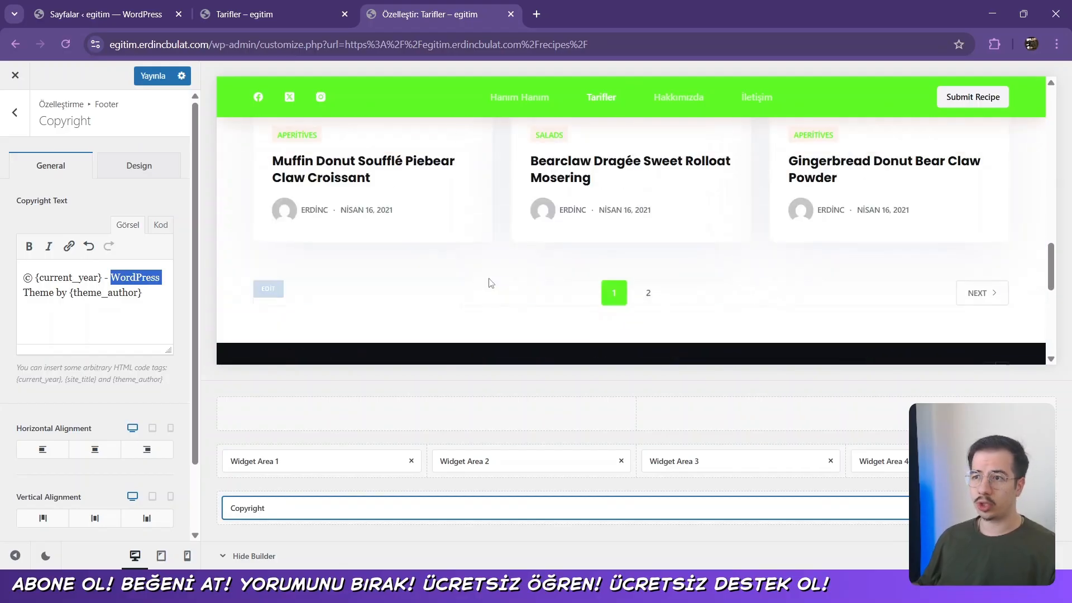
scroll(490, 283, "up", 2)
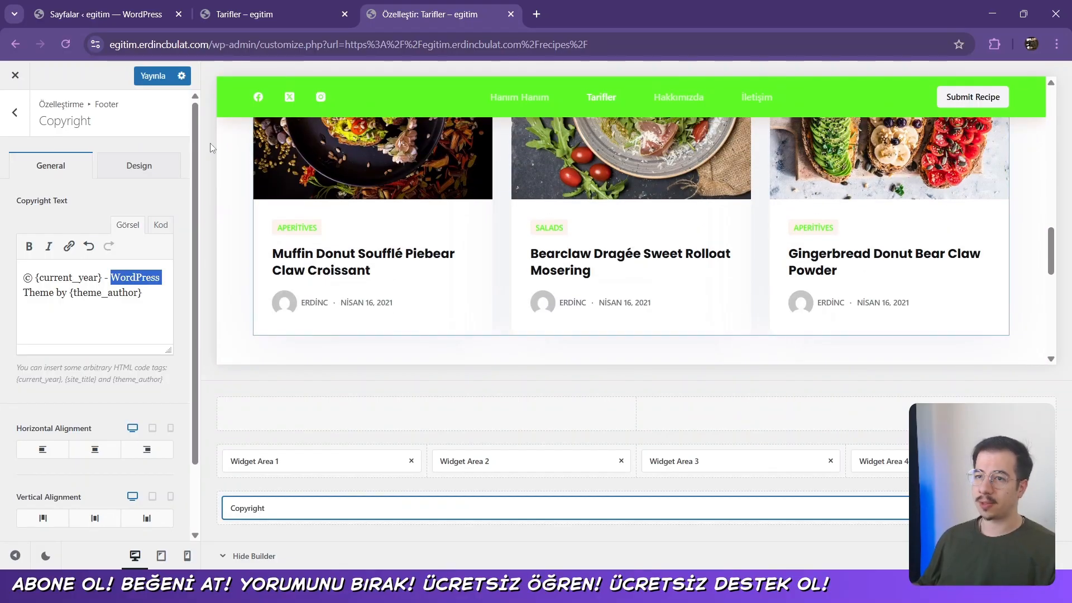
left_click(154, 75)
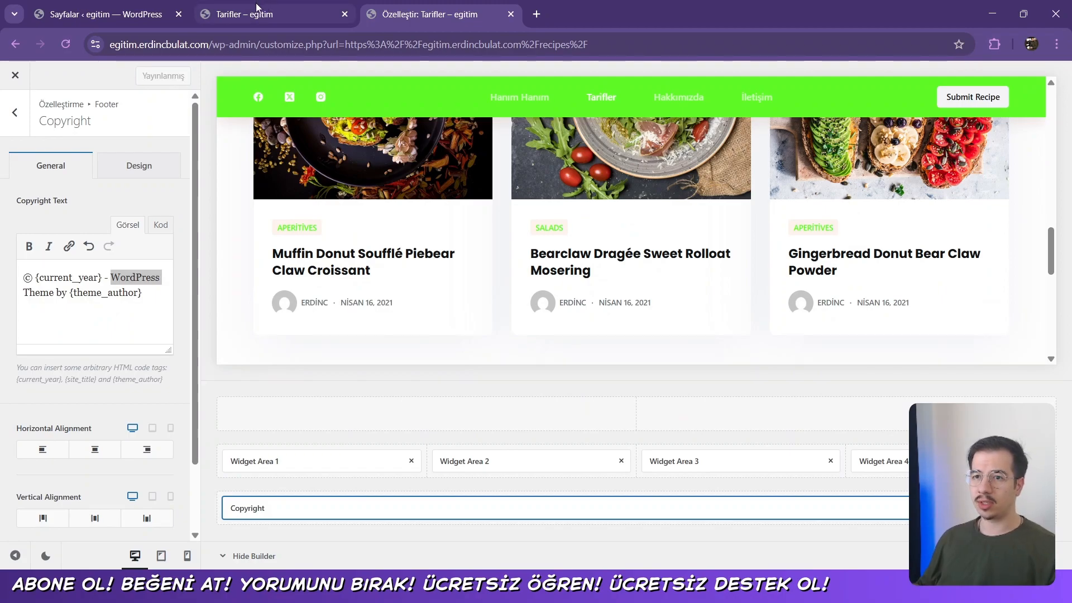
Open the live Tarifler page and check its recipe cards, category labels and pagination
left_click(258, 12)
left_click(501, 106)
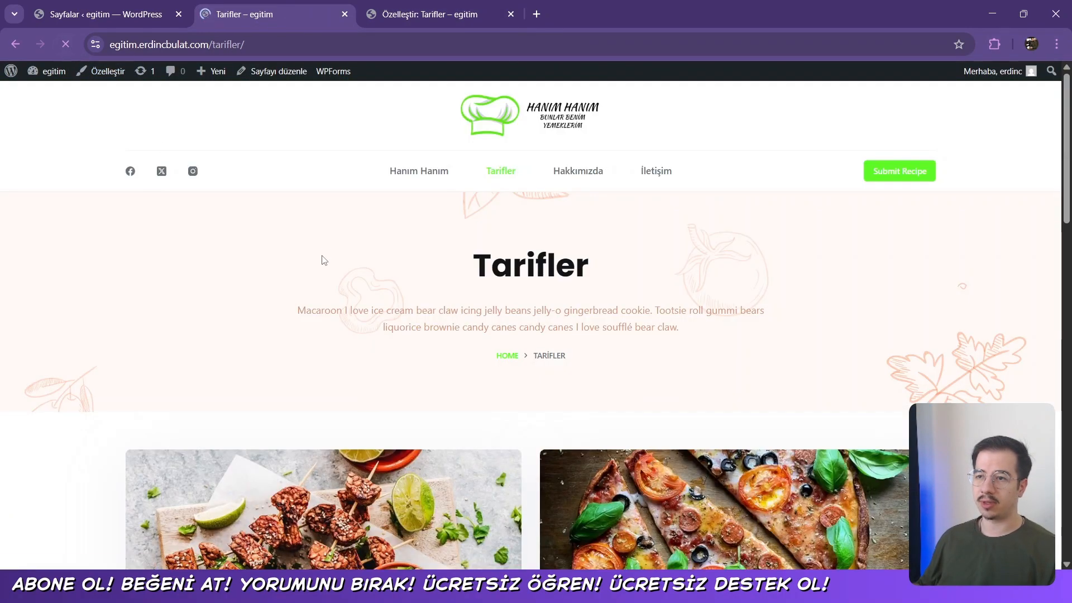
scroll(320, 259, "down", 6)
scroll(302, 260, "down", 2)
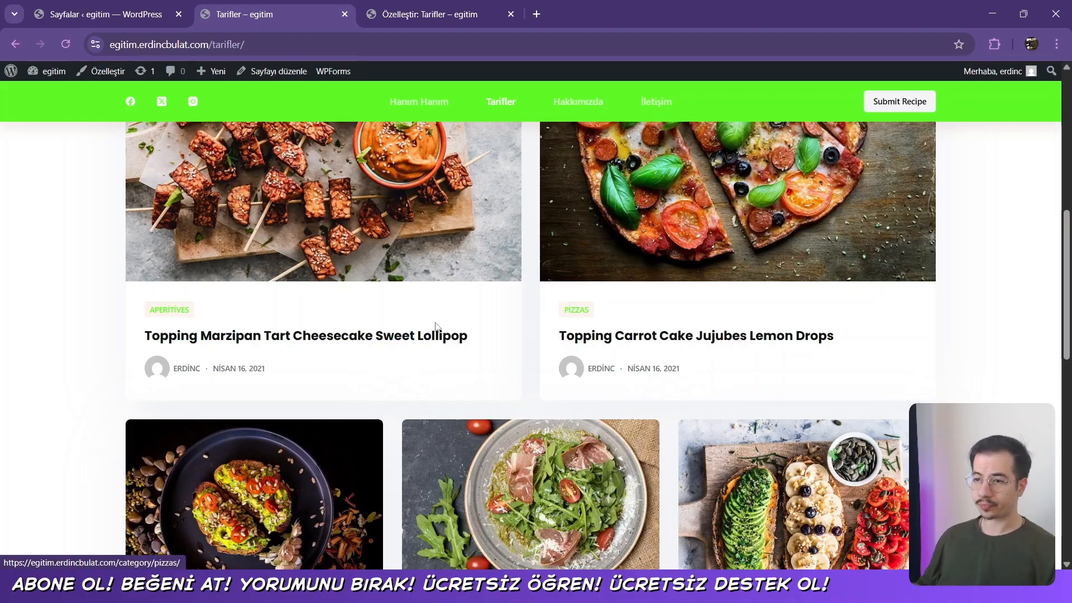
scroll(335, 279, "down", 3)
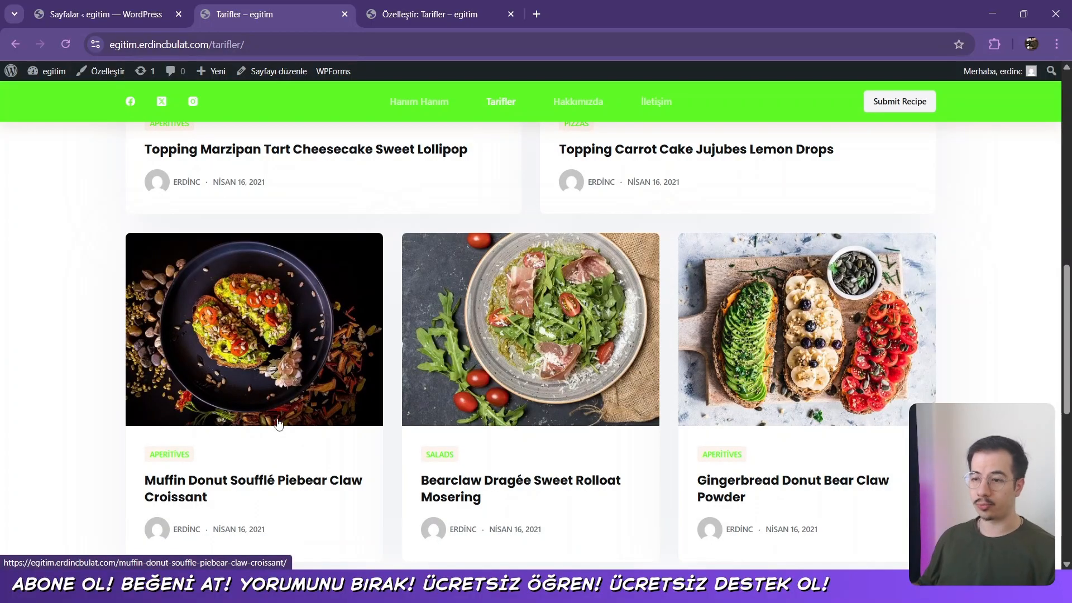
scroll(447, 460, "down", 2)
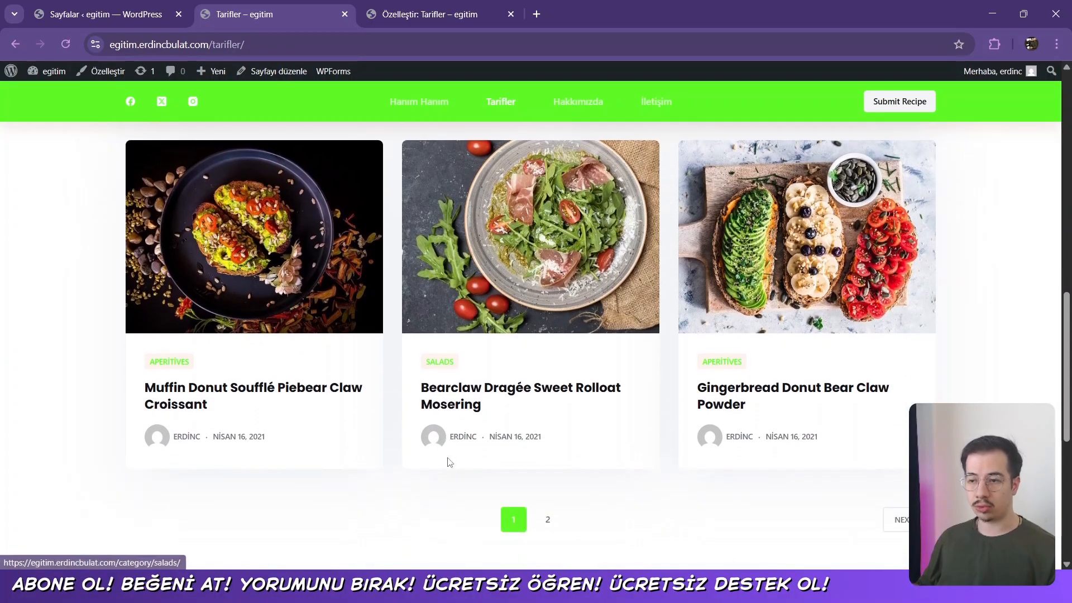
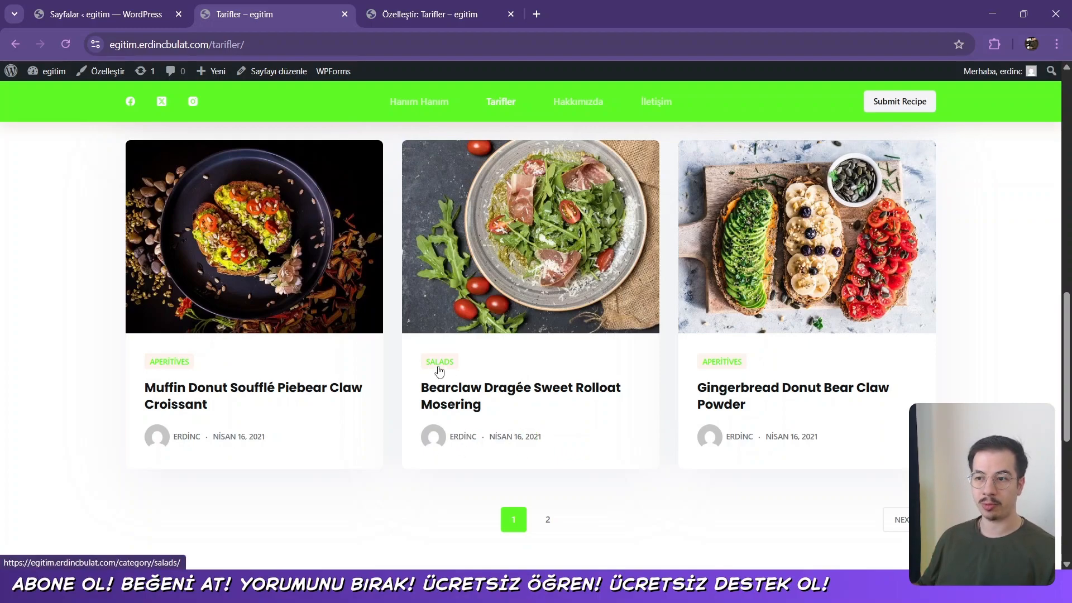
Add a post category named "Tatlılar" in the WordPress admin and check the category list
left_click(129, 6)
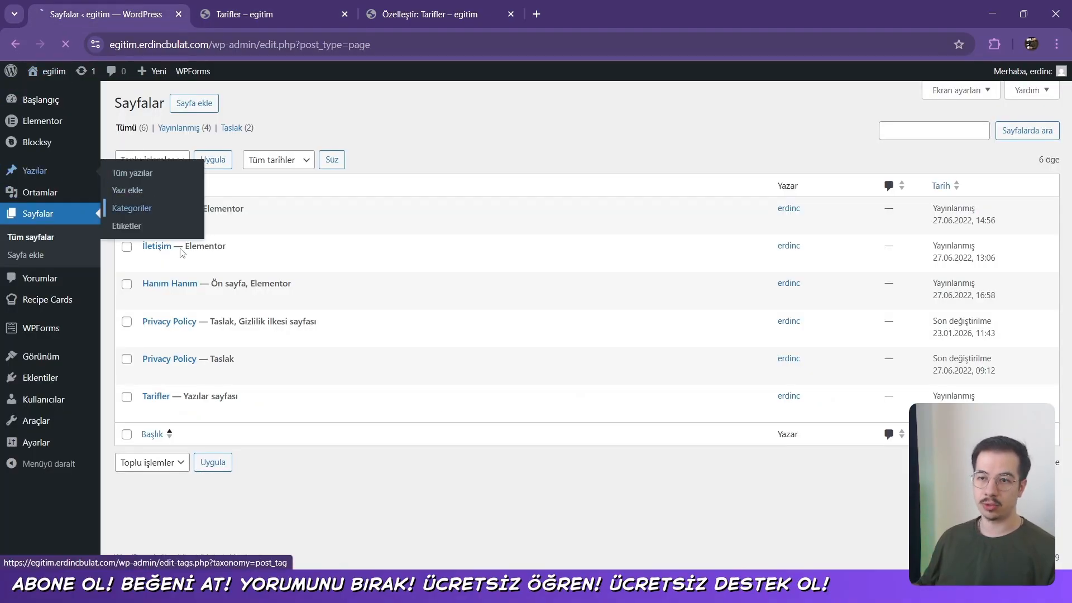
left_click(134, 207)
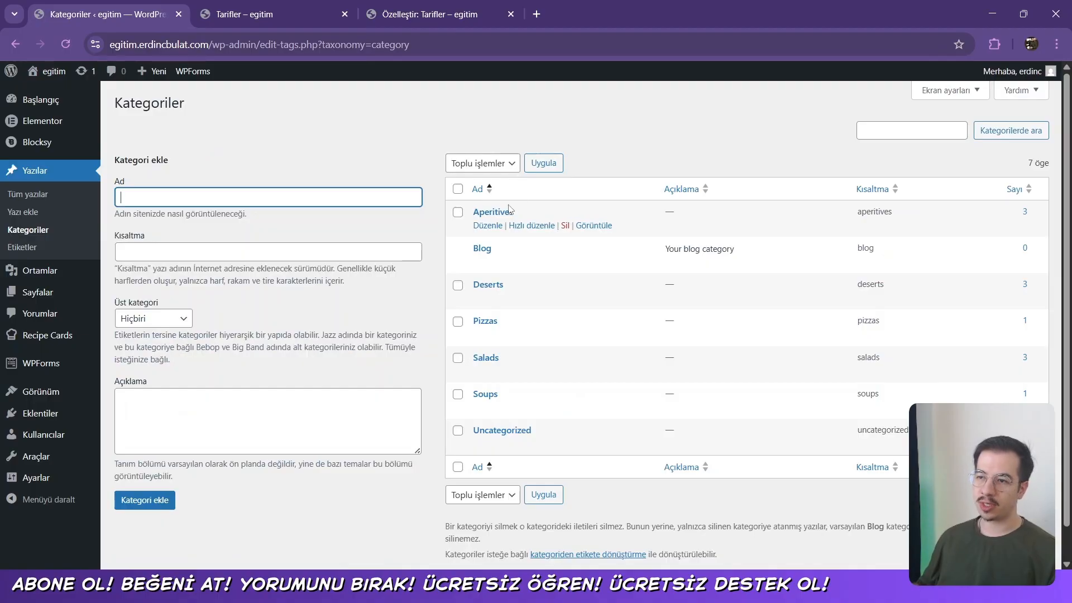
left_click(531, 226)
left_click(489, 285)
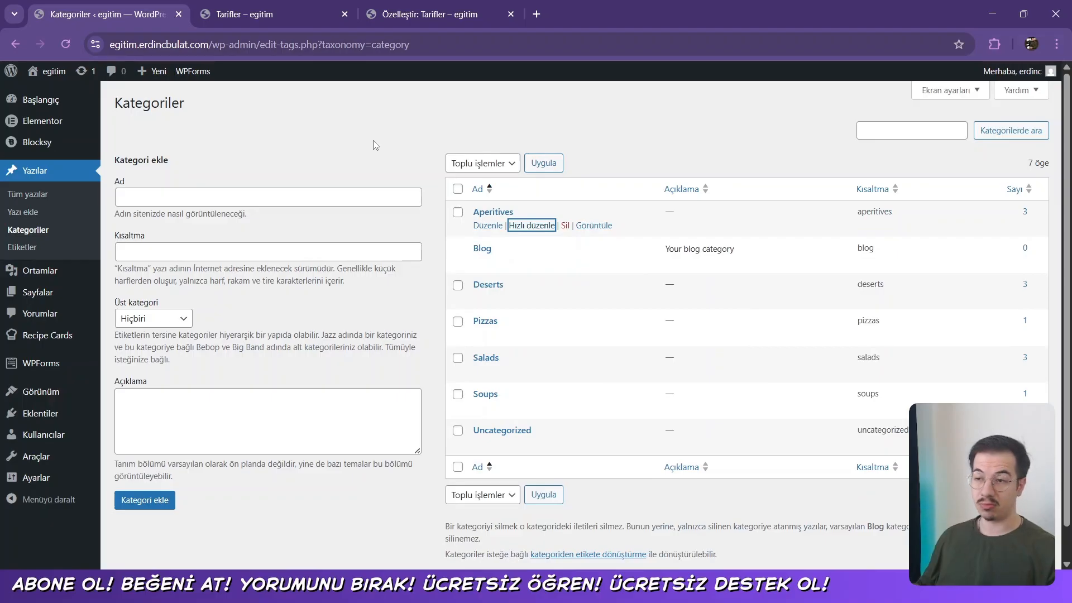
left_click(198, 201)
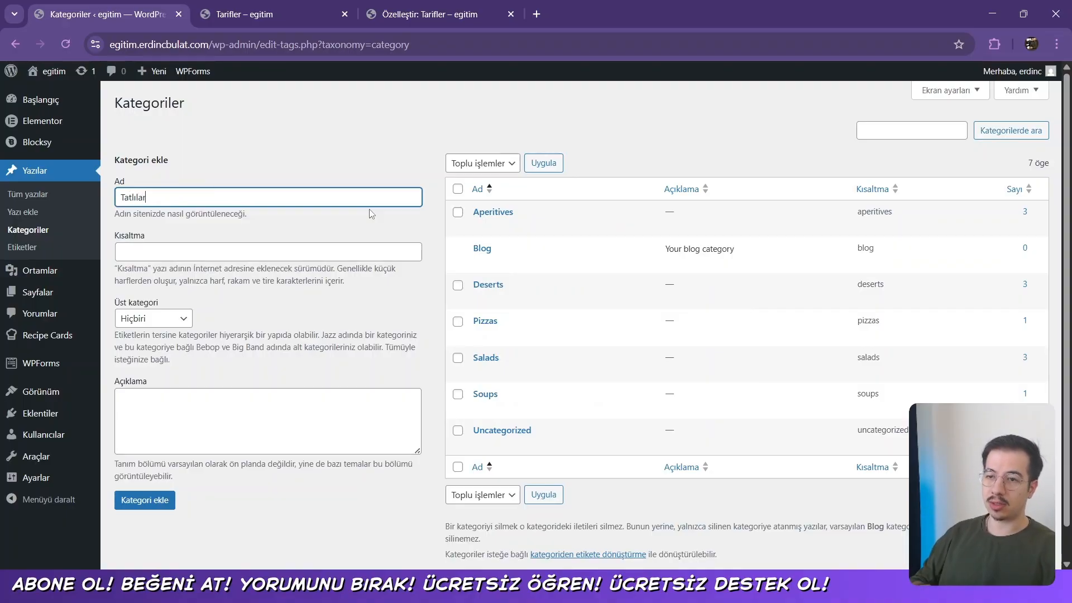
left_click(144, 501)
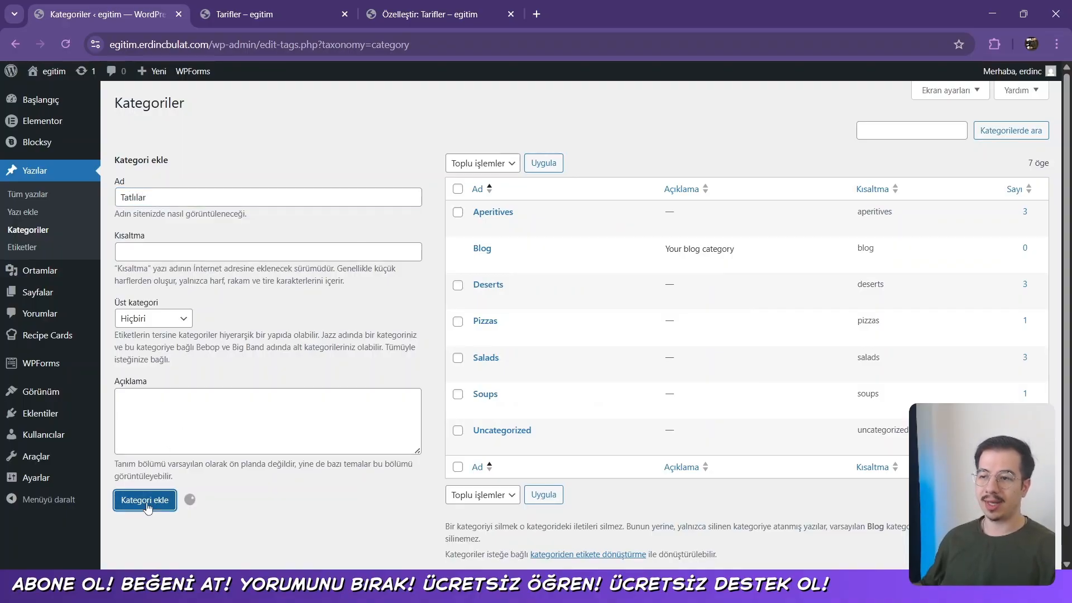
scroll(458, 198, "down", 2)
scroll(458, 198, "up", 1)
scroll(463, 223, "up", 1)
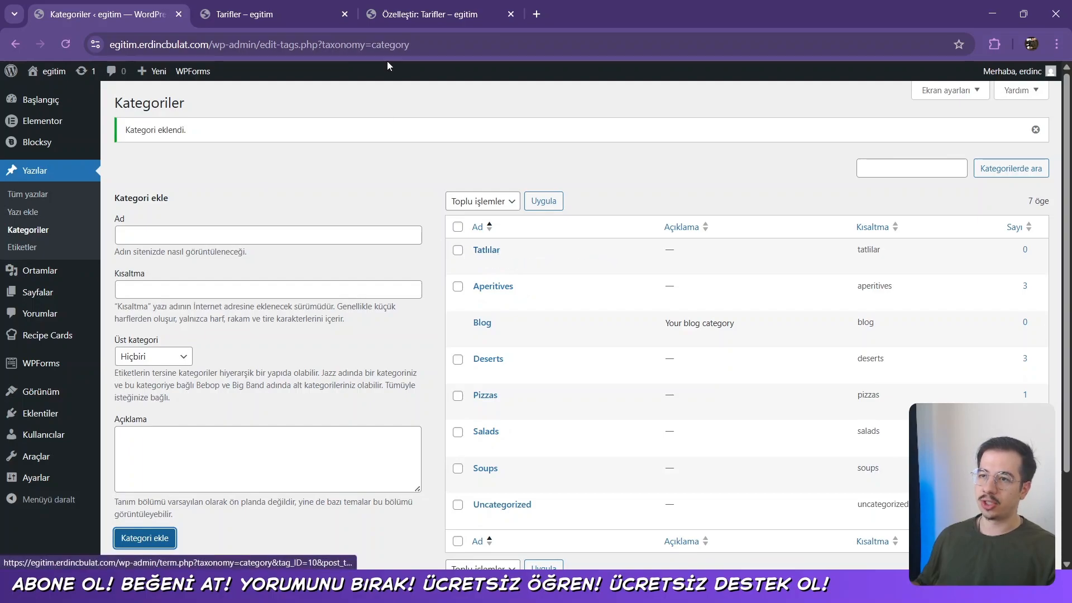
Review the live Tarifler page's category labels and header, and the home page's hero section
left_click(413, 14)
left_click(263, 14)
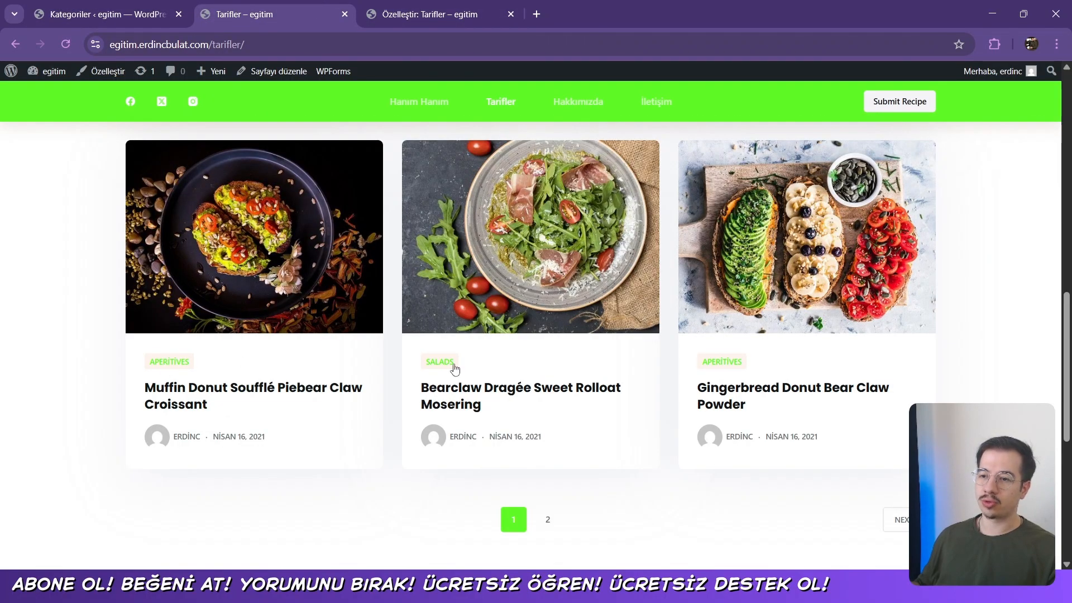
scroll(419, 216, "up", 10)
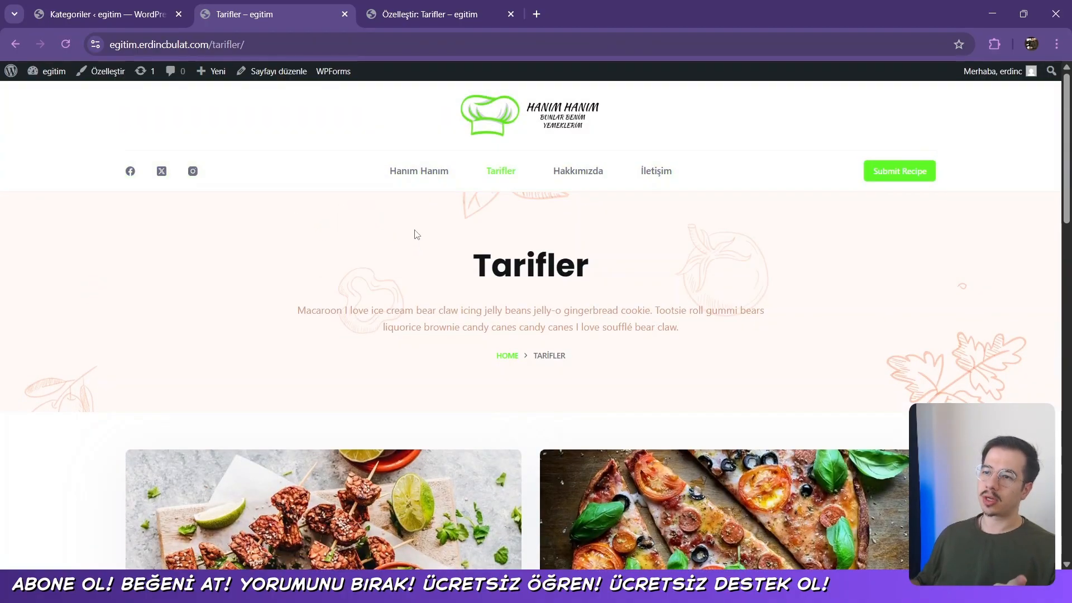
scroll(415, 234, "down", 2)
scroll(472, 251, "up", 2)
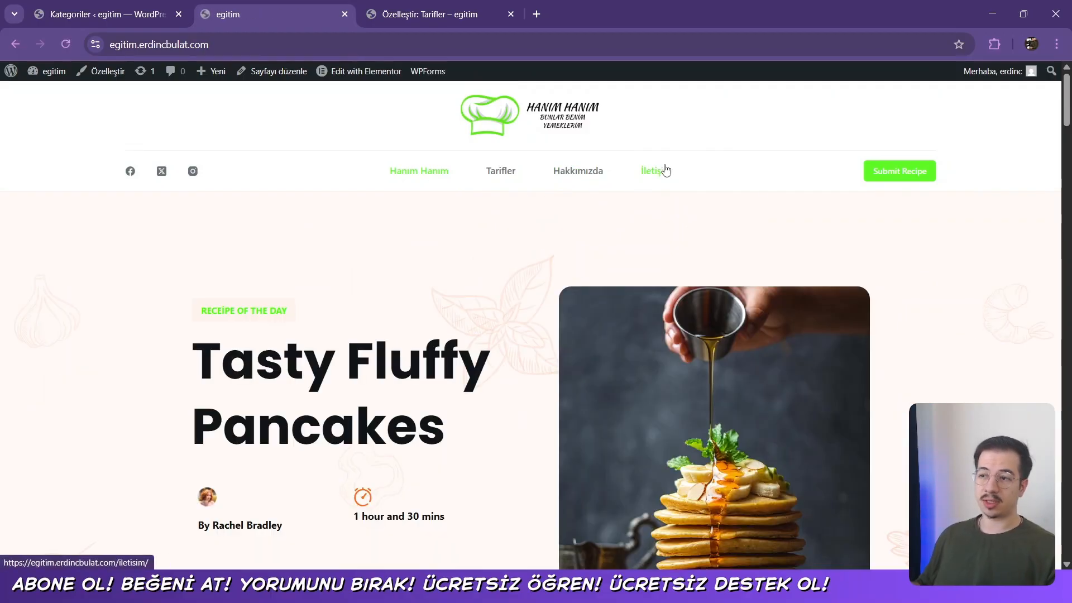
scroll(540, 203, "down", 6)
scroll(541, 205, "up", 2)
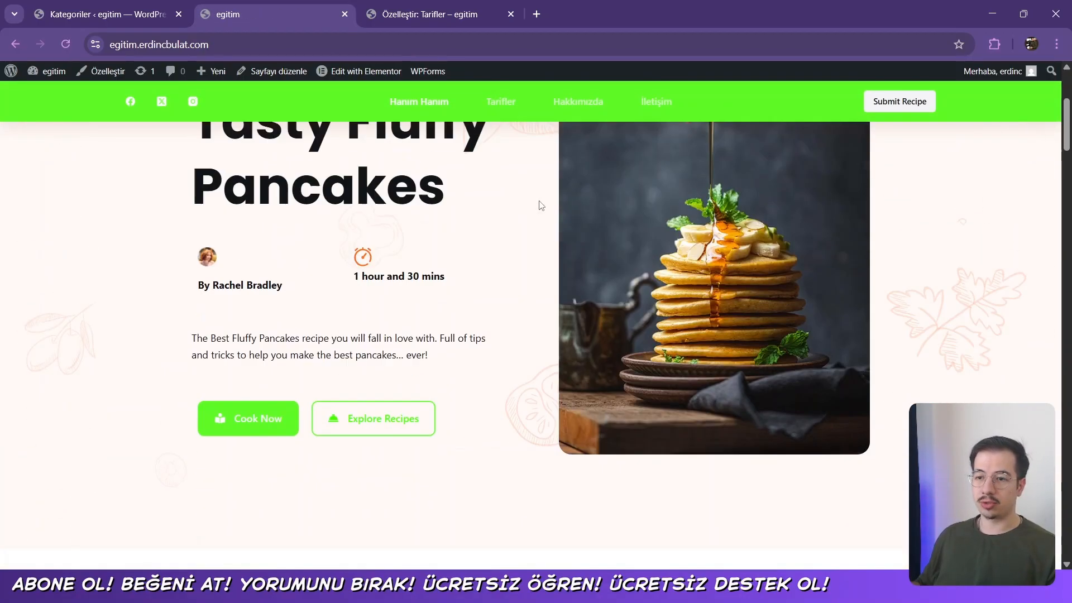
scroll(541, 205, "down", 1)
scroll(342, 323, "down", 6)
scroll(348, 317, "up", 6)
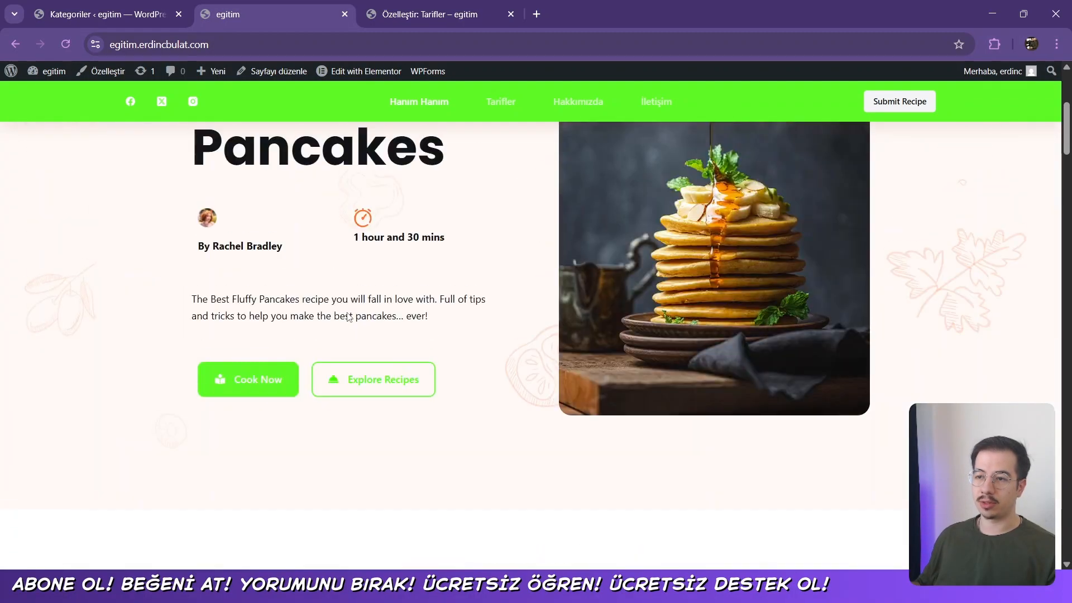
scroll(348, 317, "up", 5)
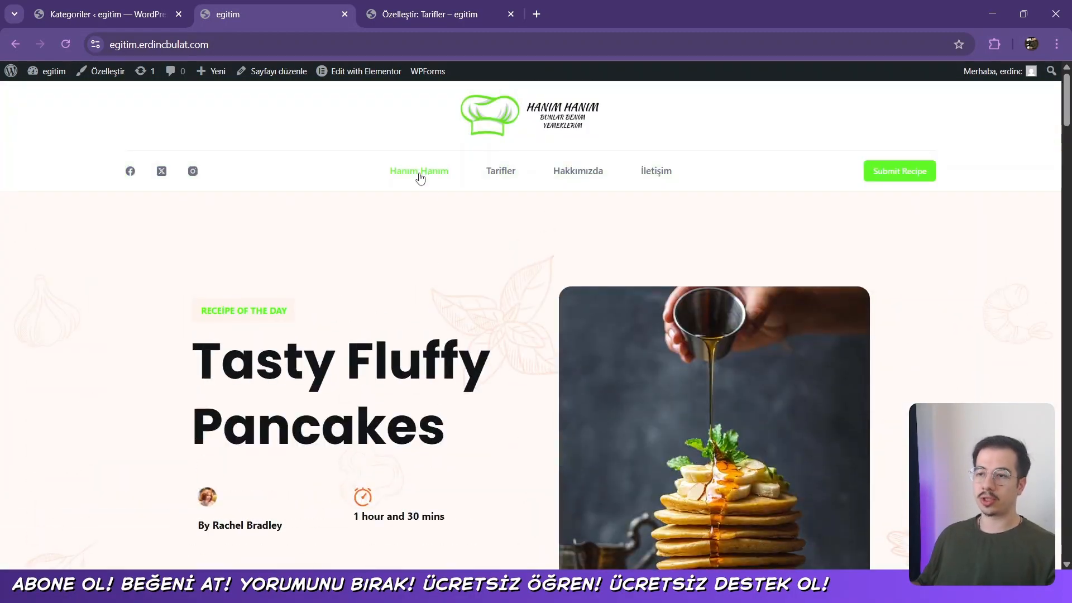
Open the Hanım Hanım home page in Elementor in a new browser tab and skip the notification about AI features
mouse_move(319, 75)
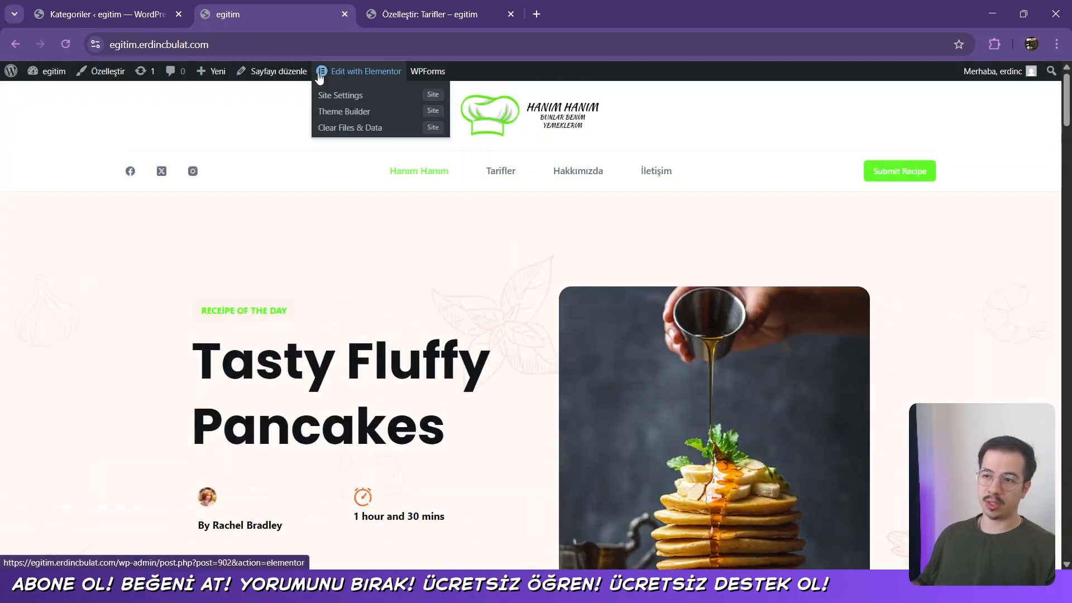
right_click(364, 75)
left_click(395, 86)
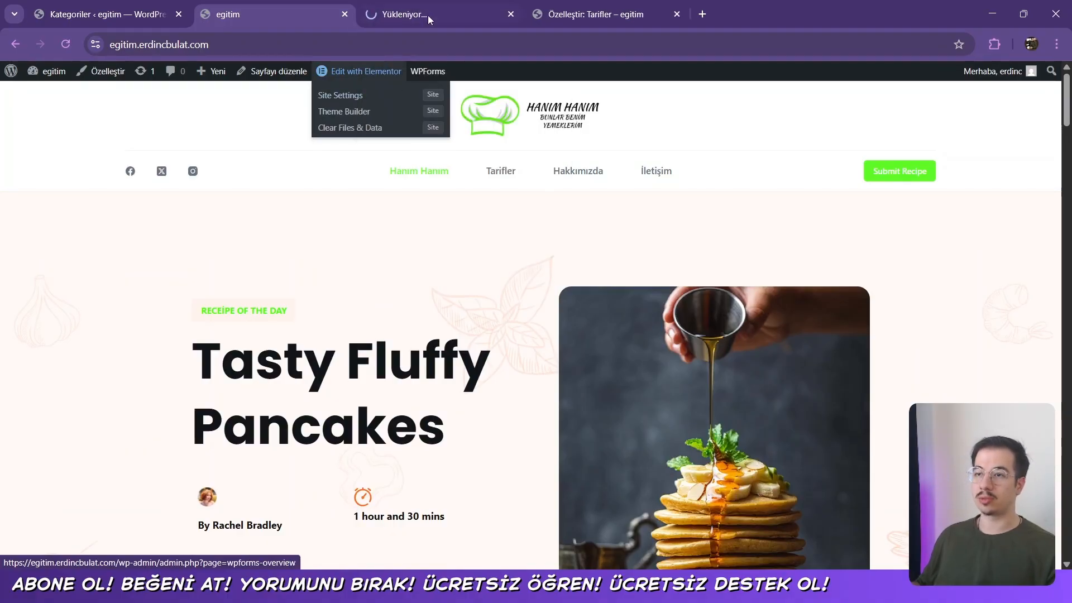
left_click(431, 12)
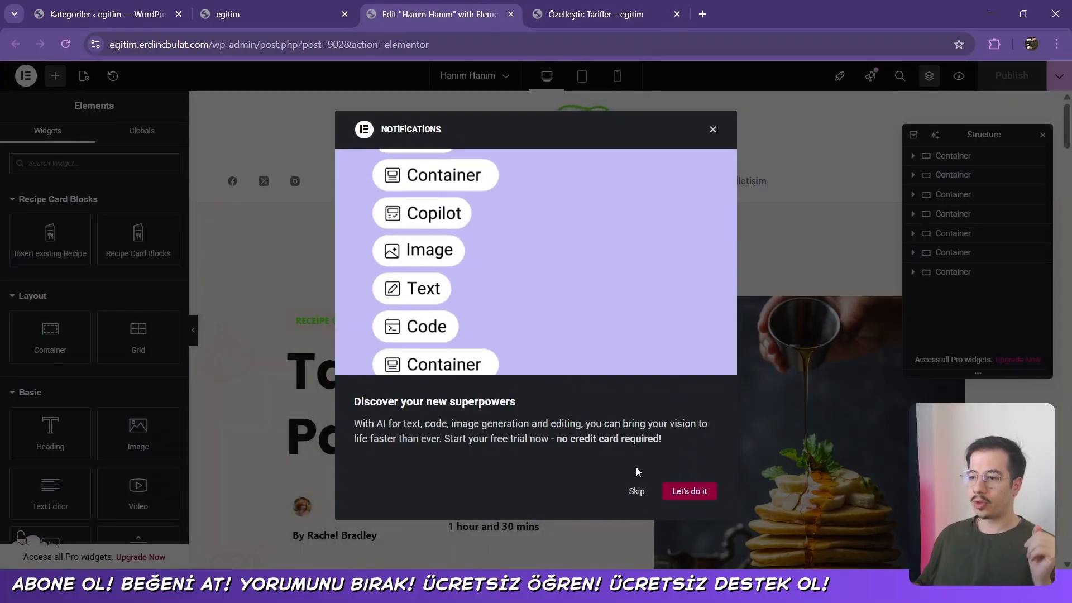
left_click(637, 491)
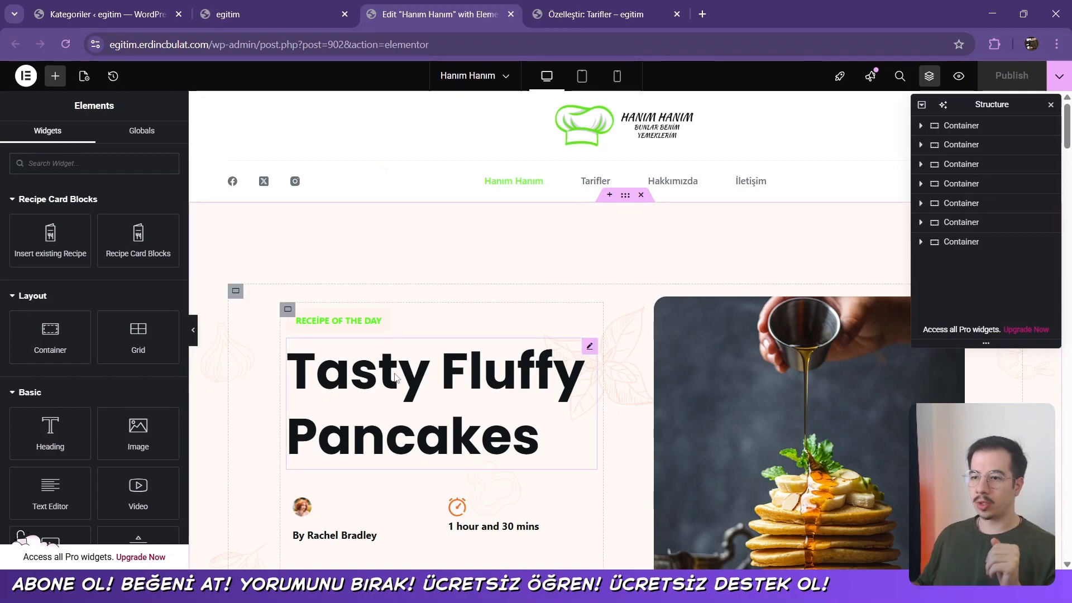
Change the text of the hero section's "Receipe of the Day" button to "Bügün ne yiyeceğizz!"
scroll(412, 323, "down", 2)
left_click(349, 235)
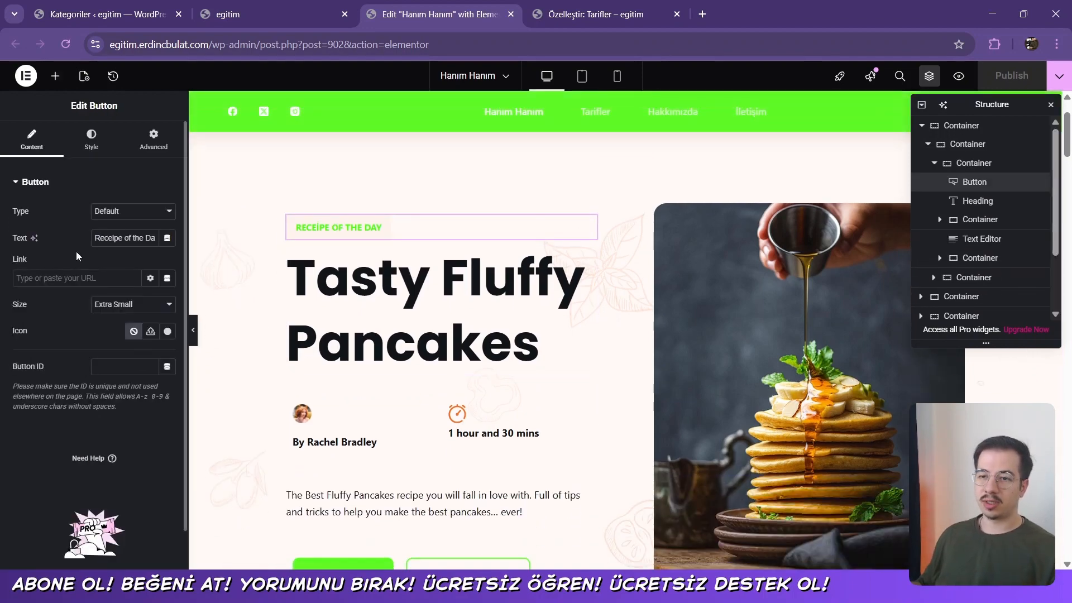
type("B")
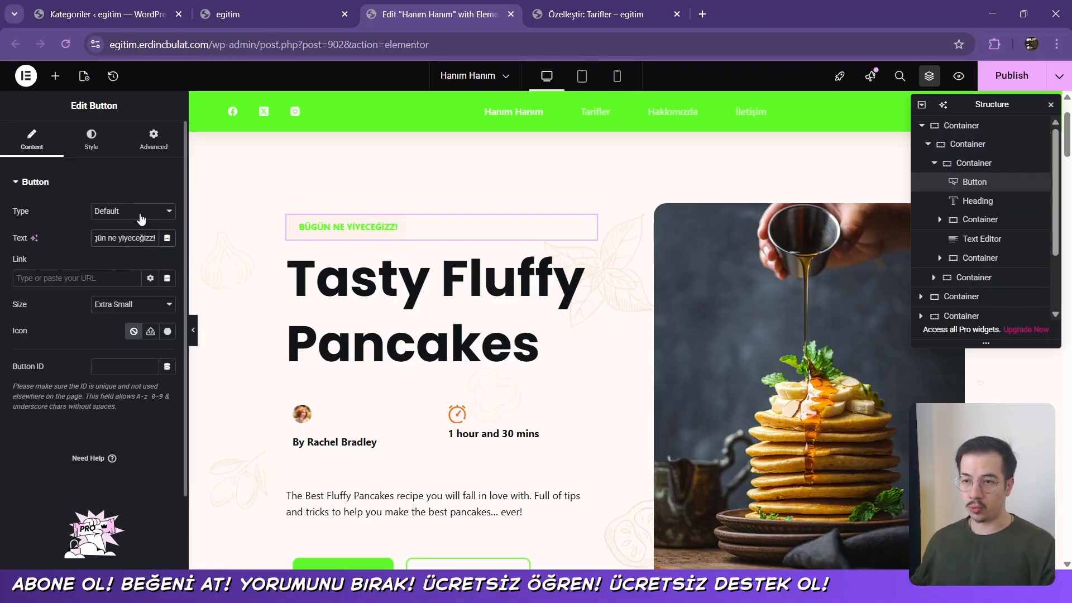
Change the title of the hero section's main heading to "PİLAVVV"
left_click(355, 277)
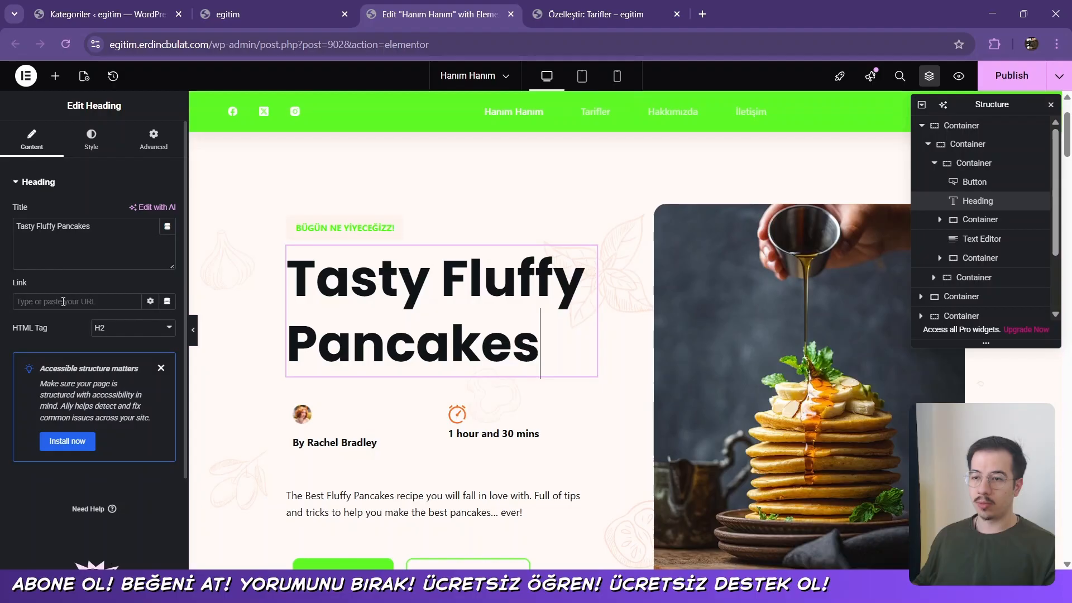
triple_click(78, 228)
type("P")
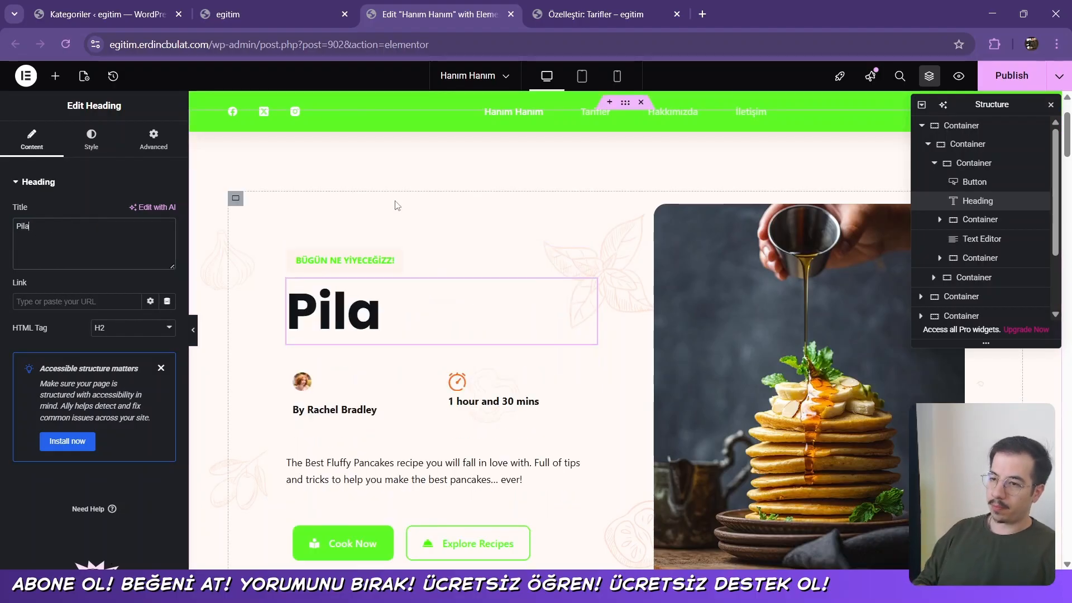
type("ila")
key("ctrl+a")
key("Caps_Lock")
type("PİLAVVV")
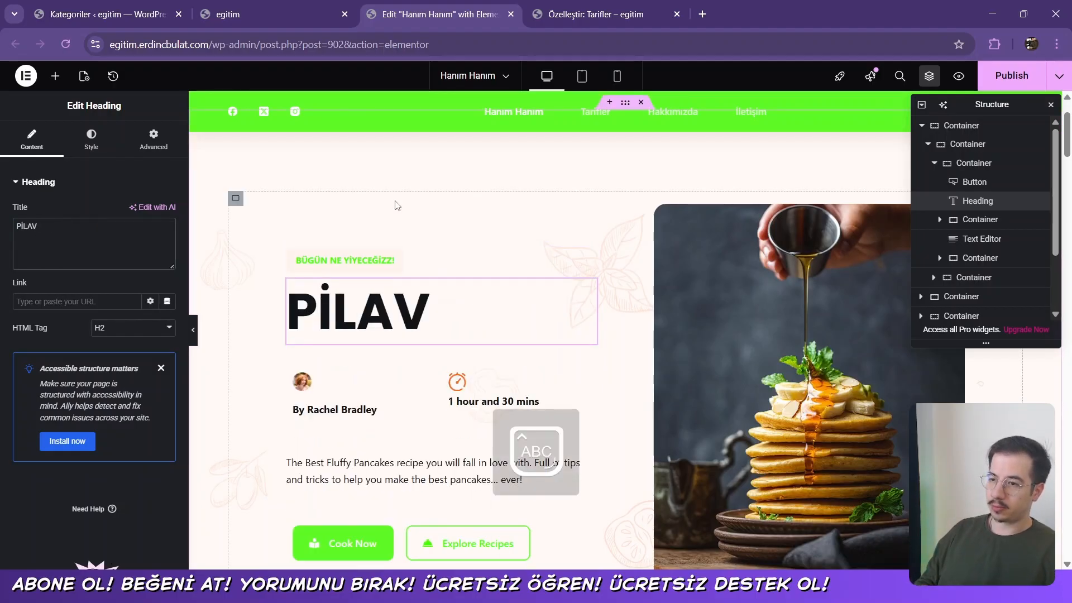
scroll(396, 206, "up", 2)
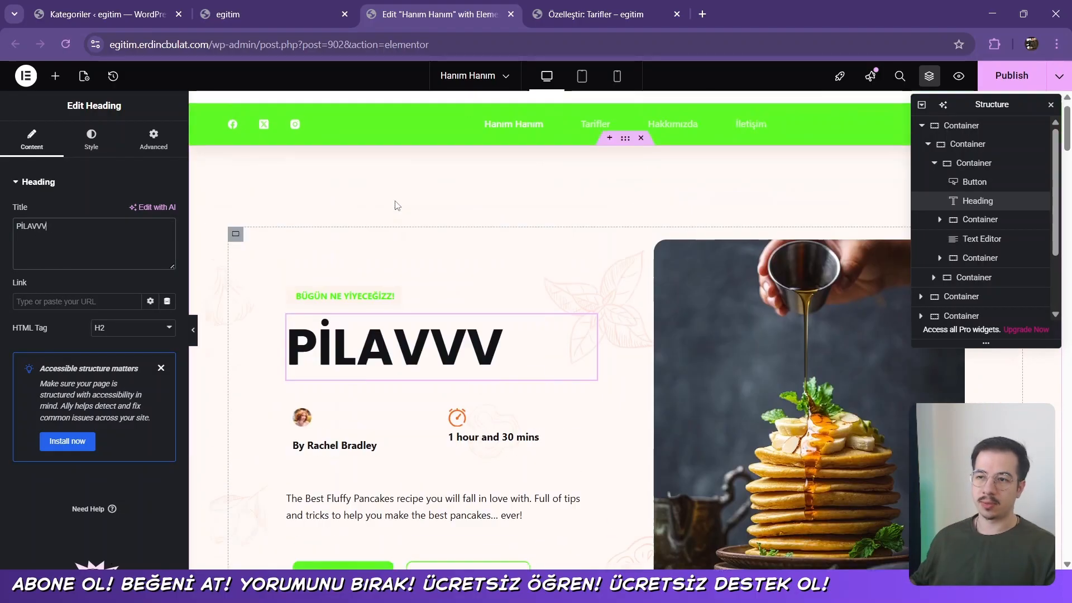
scroll(518, 325, "down", 3)
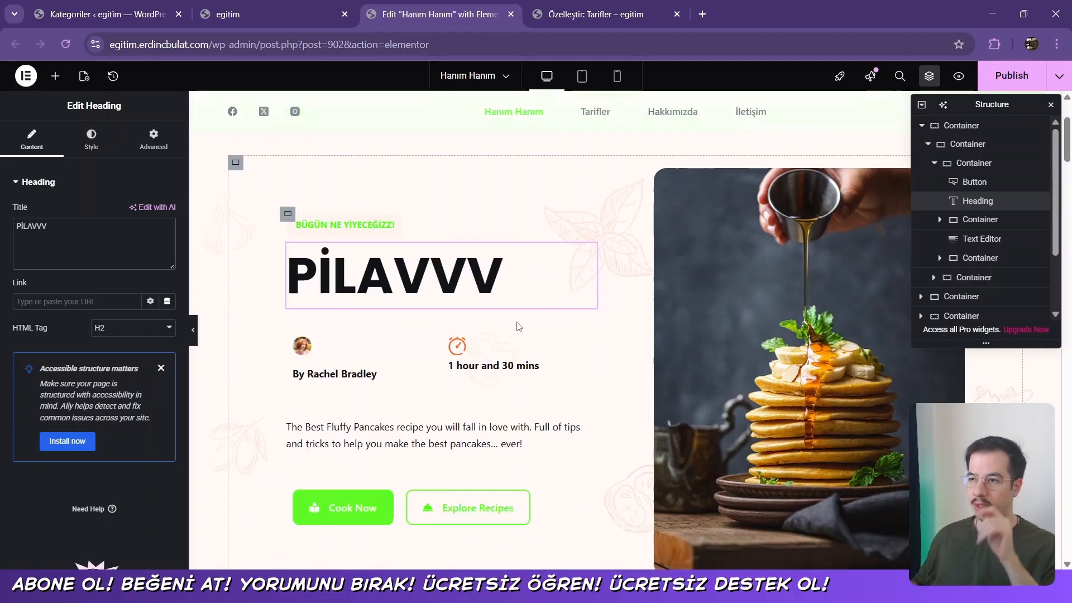
Examine the settings of the hero image and author image box, and view the media library without replacing the image
left_click(712, 296)
mouse_move(109, 279)
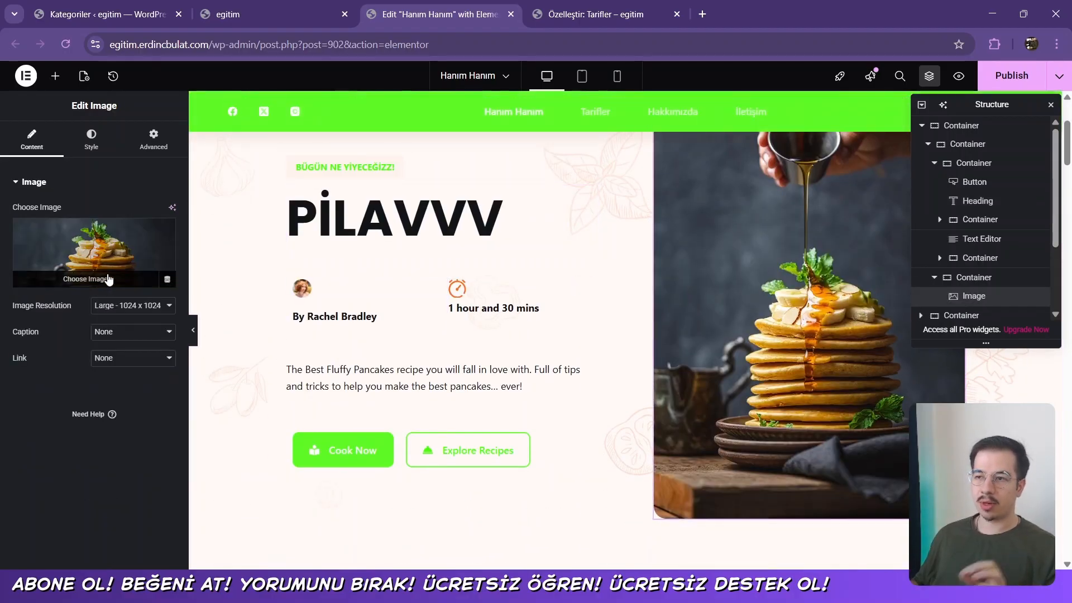
left_click(324, 312)
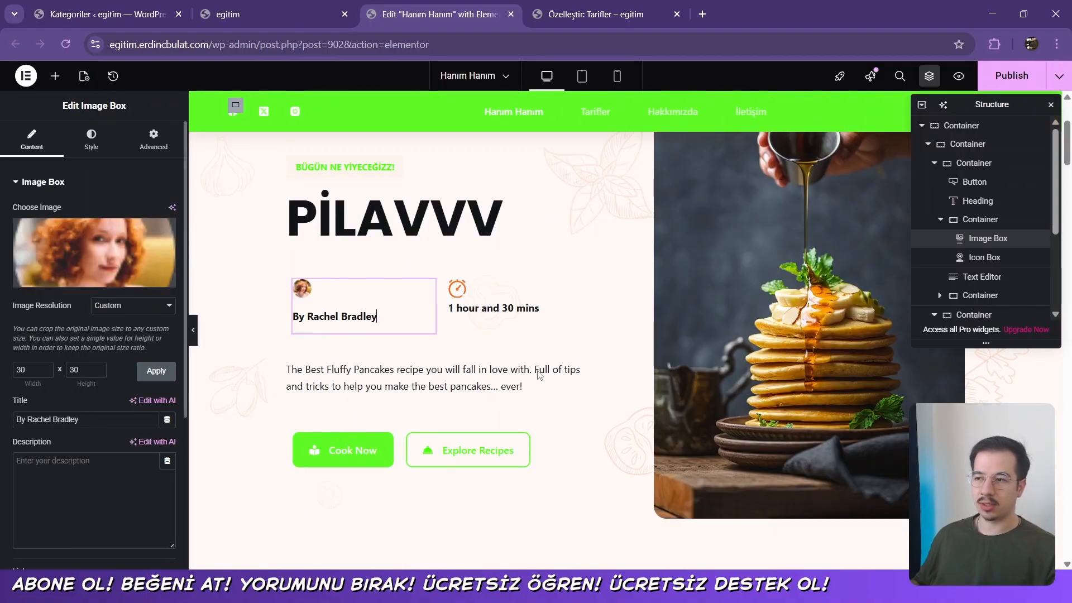
left_click(709, 335)
left_click(101, 254)
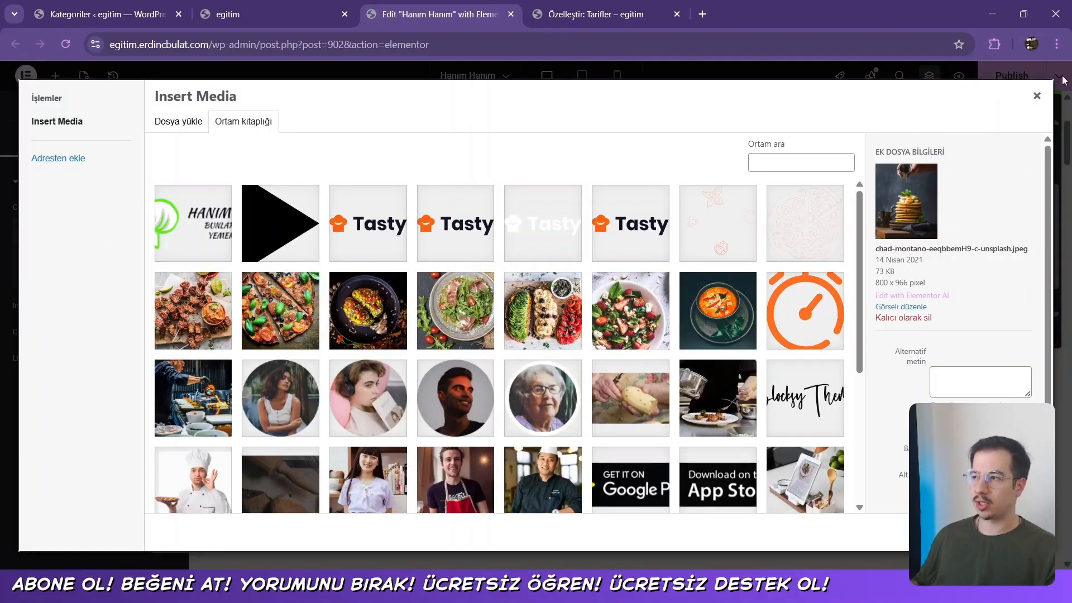
left_click(1036, 97)
Change the text of the hero section's "Cook Now" button to "İletişim"
scroll(408, 335, "down", 3)
left_click(343, 356)
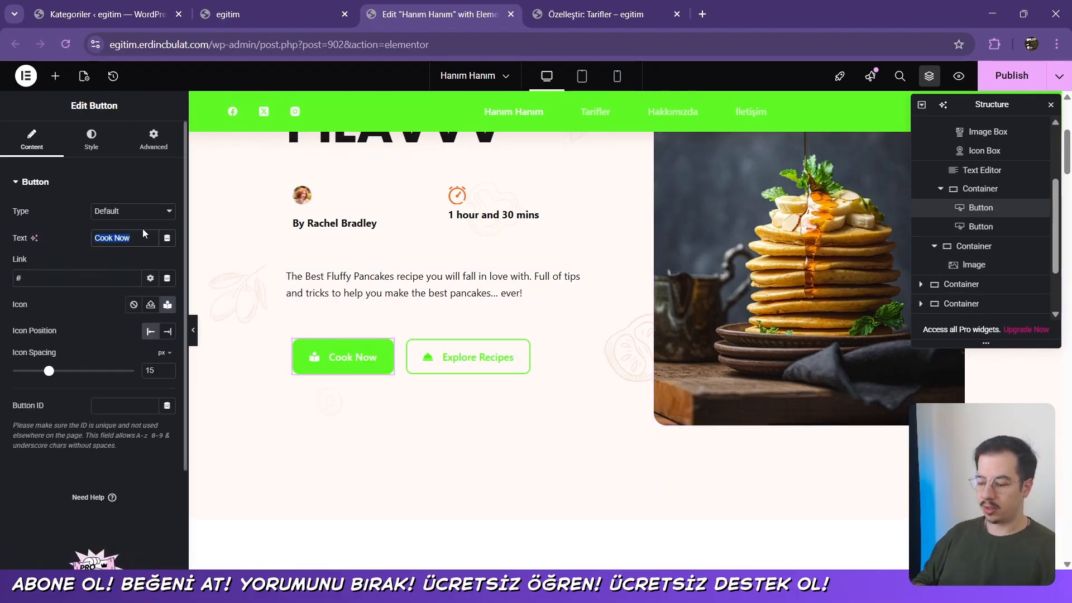
type("İLETİŞM")
key("Caps_Lock")
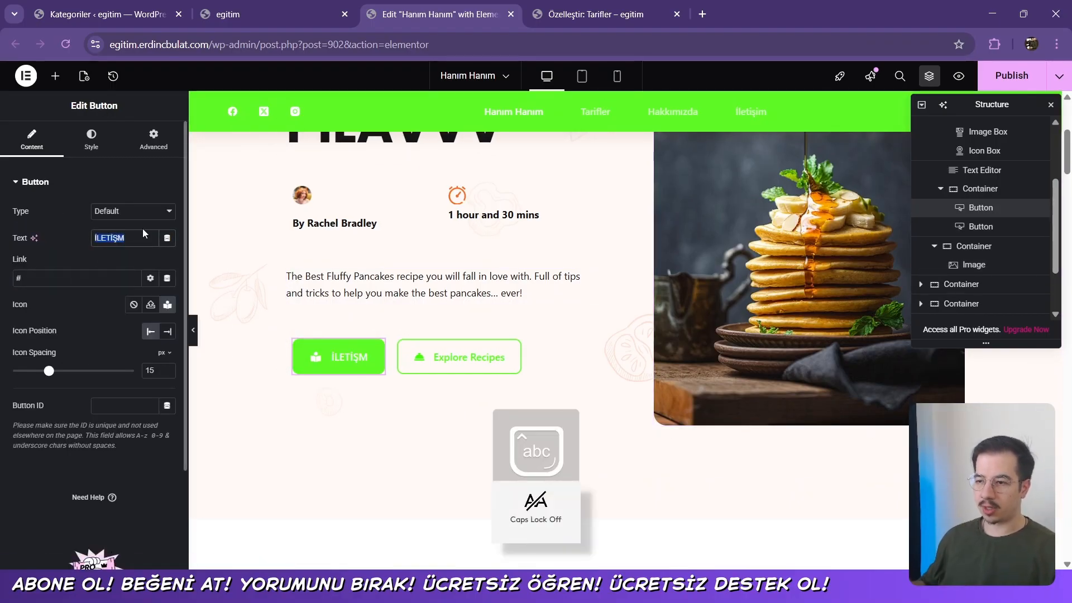
type("İletişim")
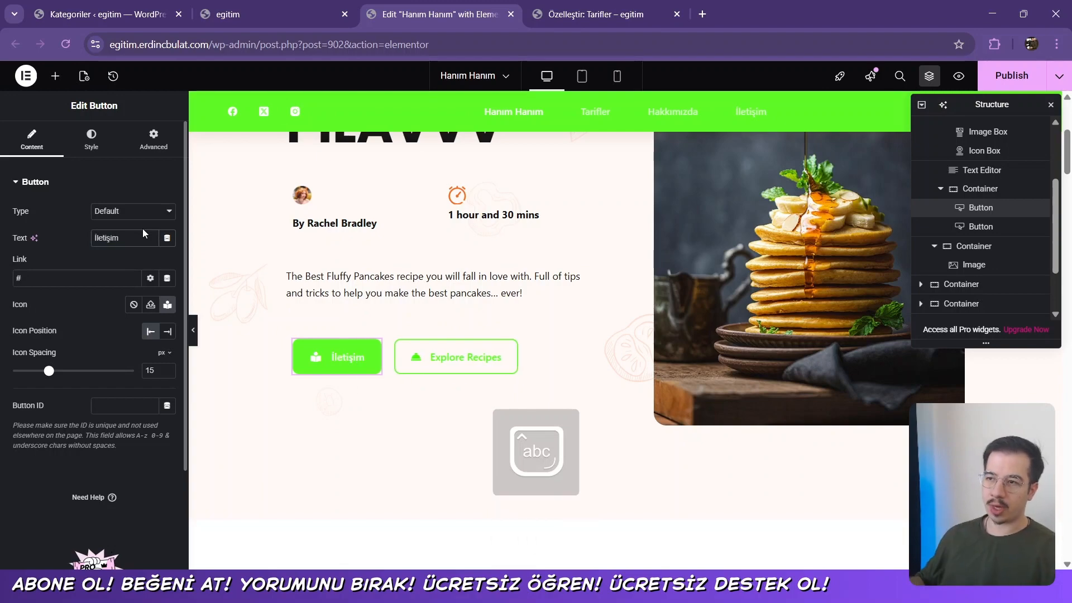
Examine the settings of the hero's "Explore Recipes" button, paragraph and author image box, and the "Recipes of the Week" heading and description
left_click(479, 357)
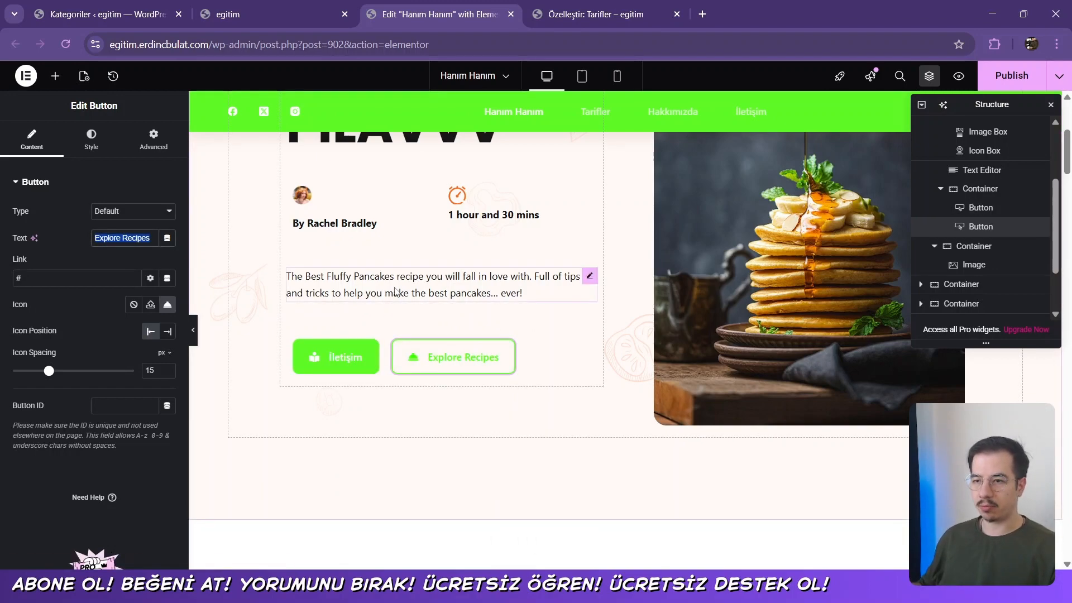
left_click(395, 291)
left_click(313, 209)
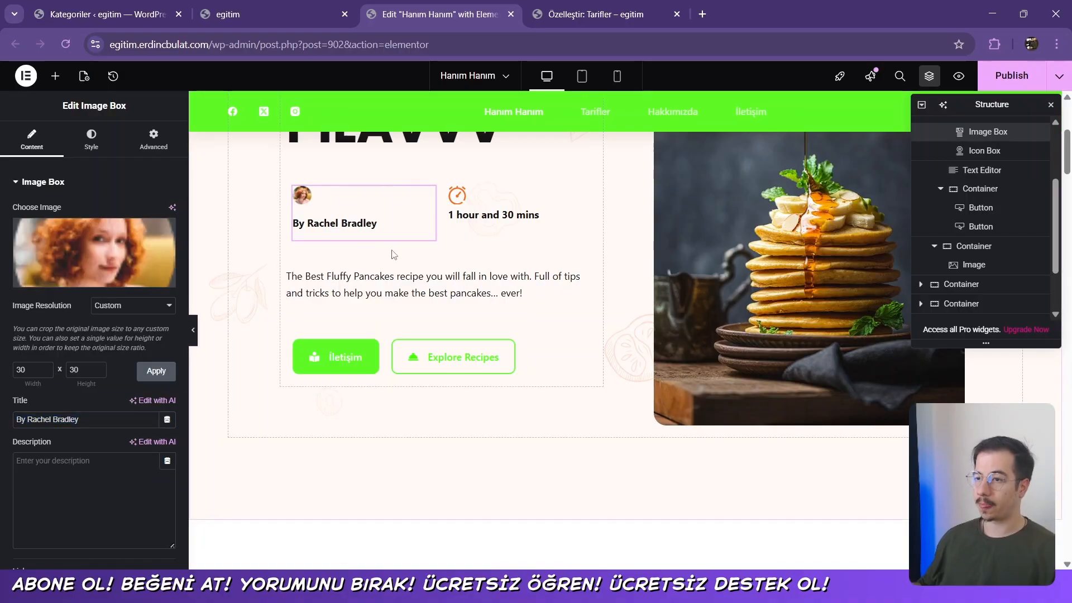
scroll(400, 258, "down", 7)
left_click(497, 259)
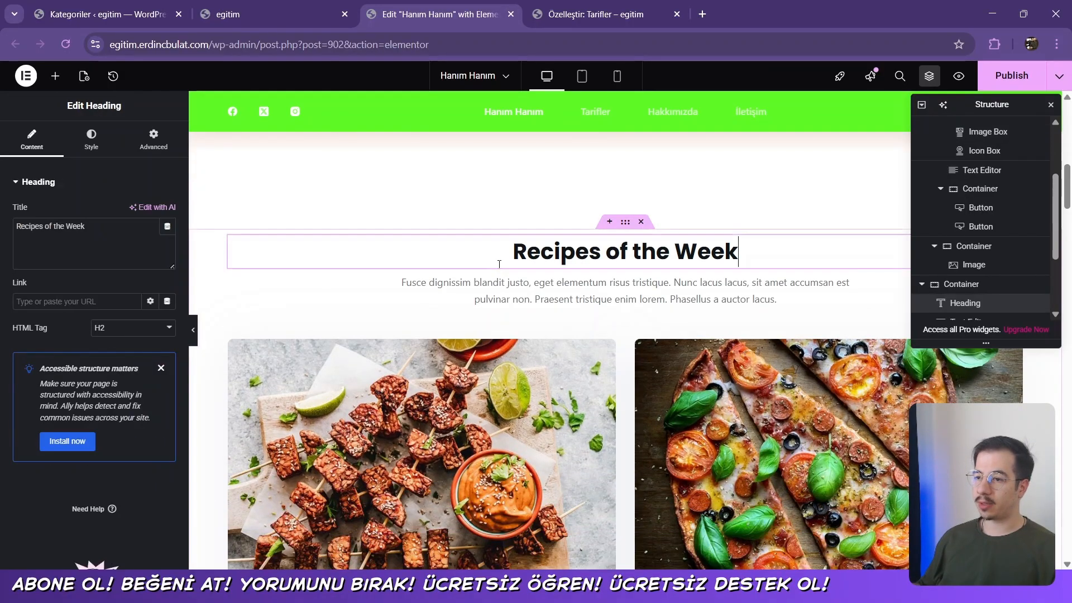
left_click(513, 282)
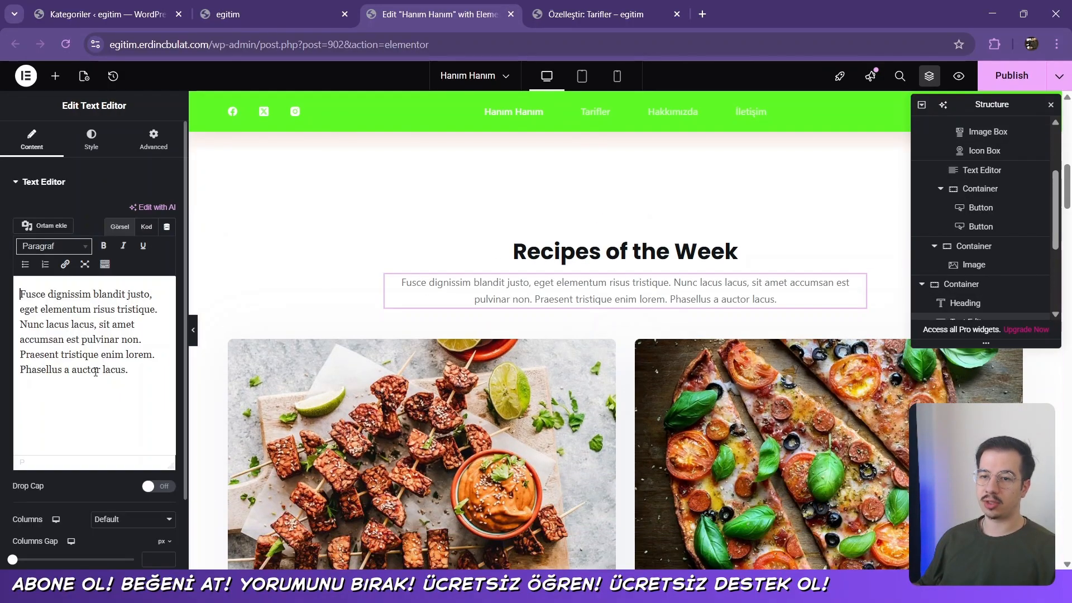
Examine the shortcode widget that lists the recipe posts in the "Recipes of the Week" section
scroll(439, 306, "down", 1)
scroll(439, 307, "down", 8)
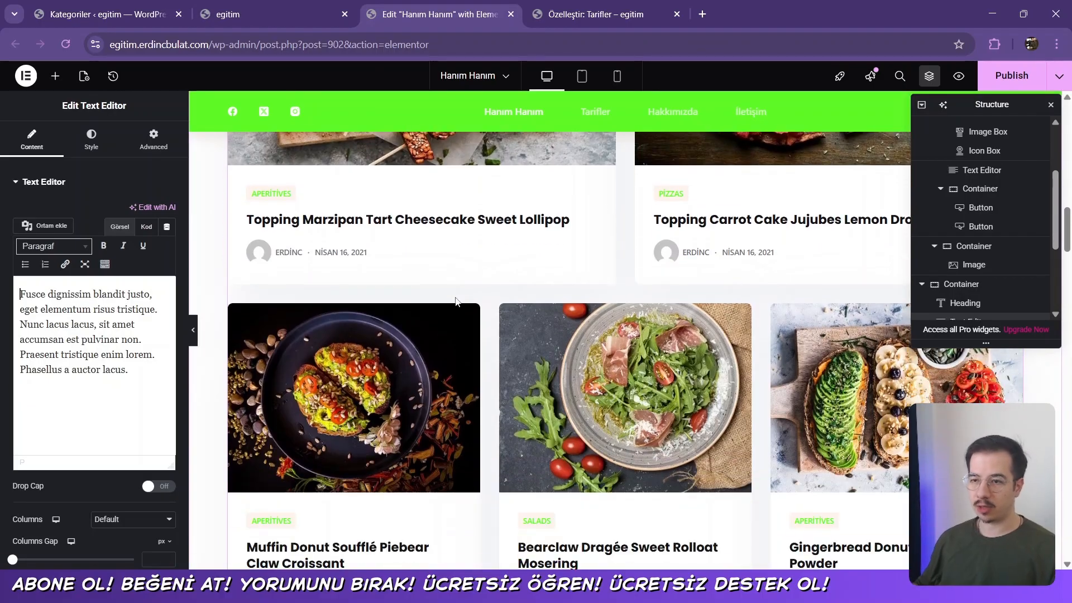
left_click(505, 222)
scroll(470, 298, "down", 2)
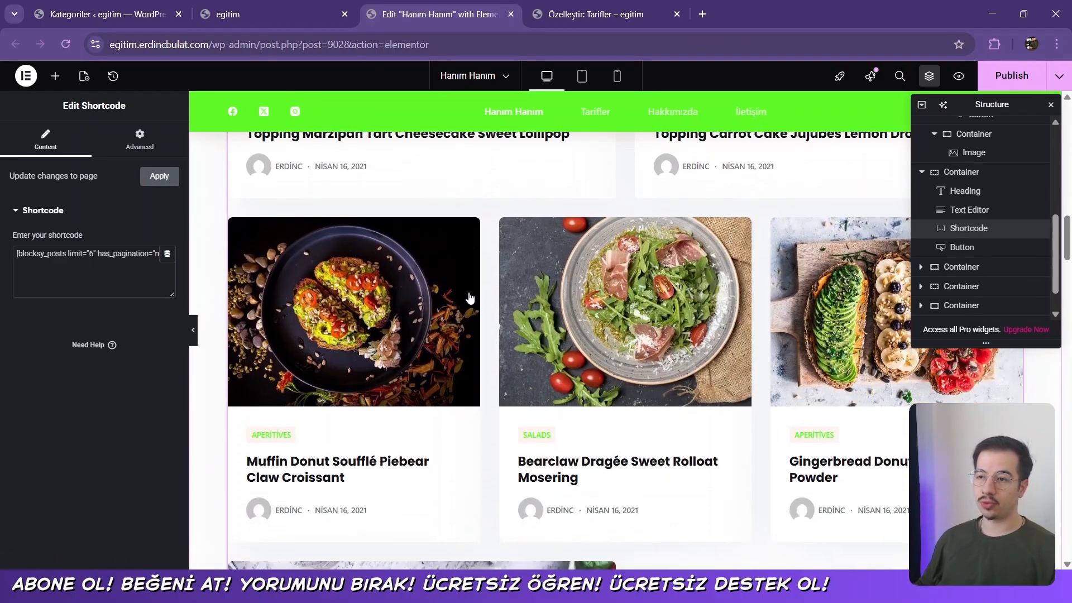
scroll(459, 385, "up", 5)
scroll(649, 386, "up", 4)
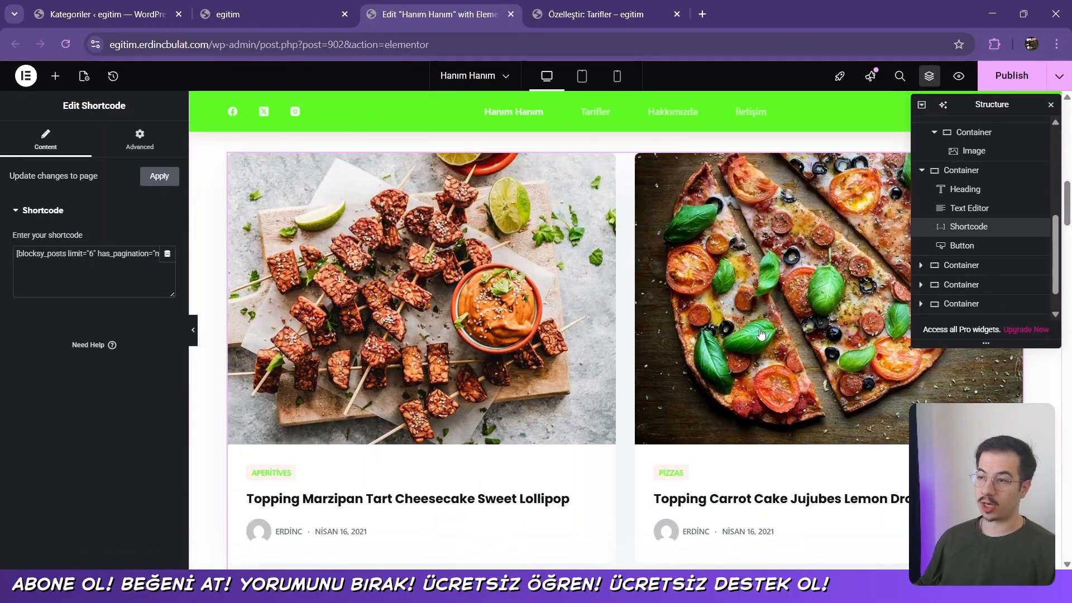
scroll(648, 387, "down", 6)
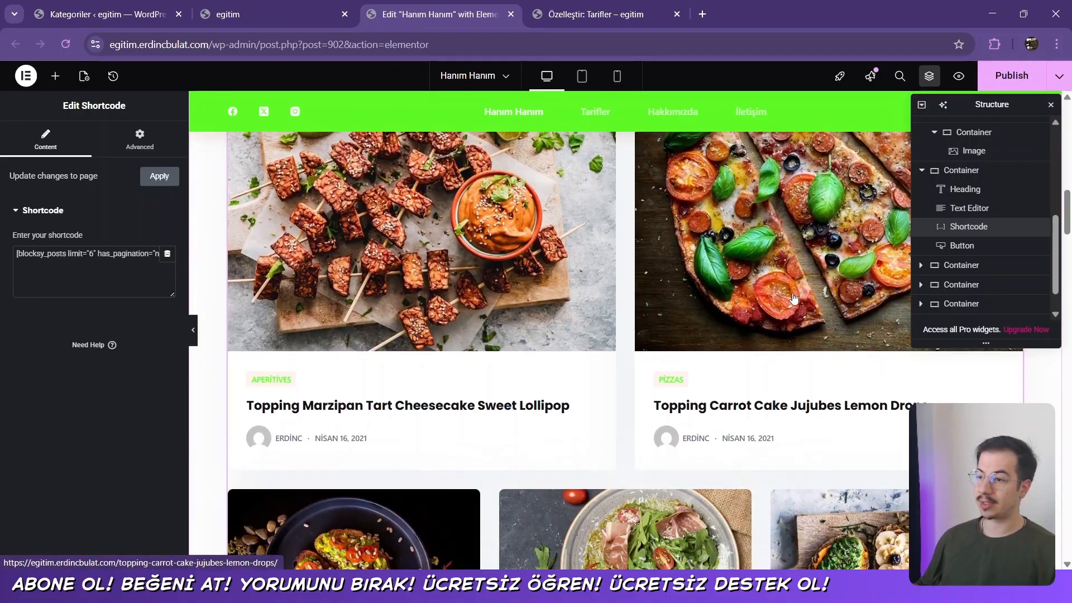
scroll(729, 344, "down", 8)
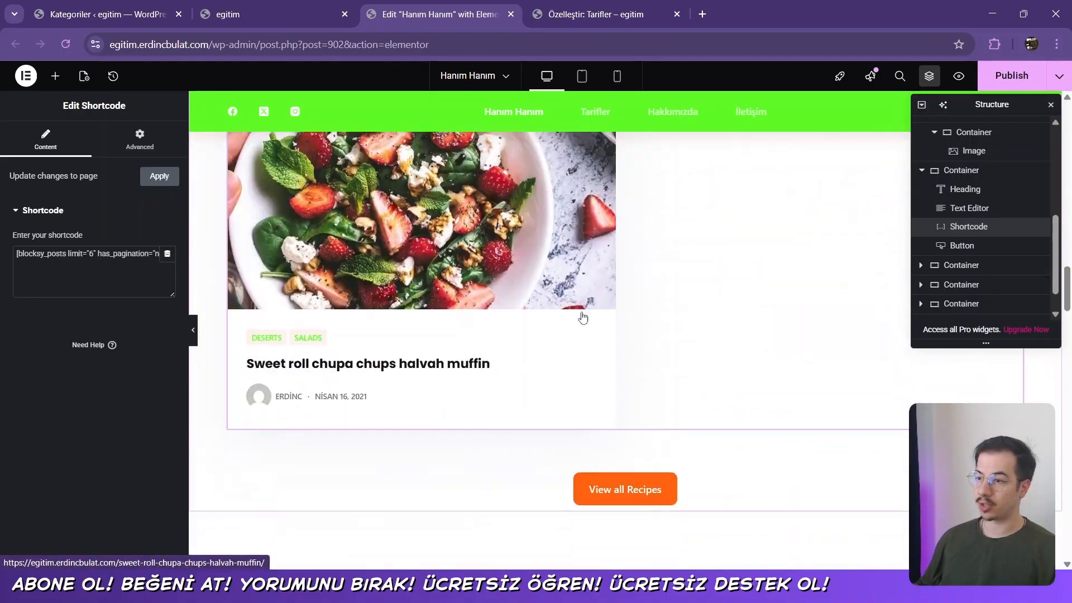
Set the normal background color of the "View all Recipes" button to the global color Color 1
scroll(558, 329, "down", 1)
left_click(698, 287)
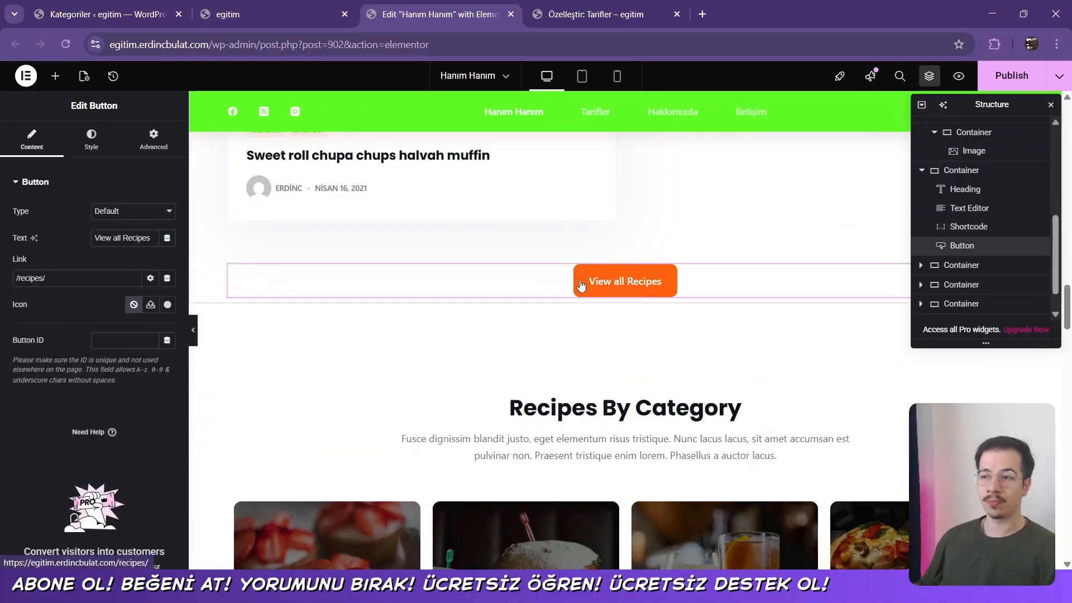
left_click(91, 139)
scroll(94, 322, "down", 2)
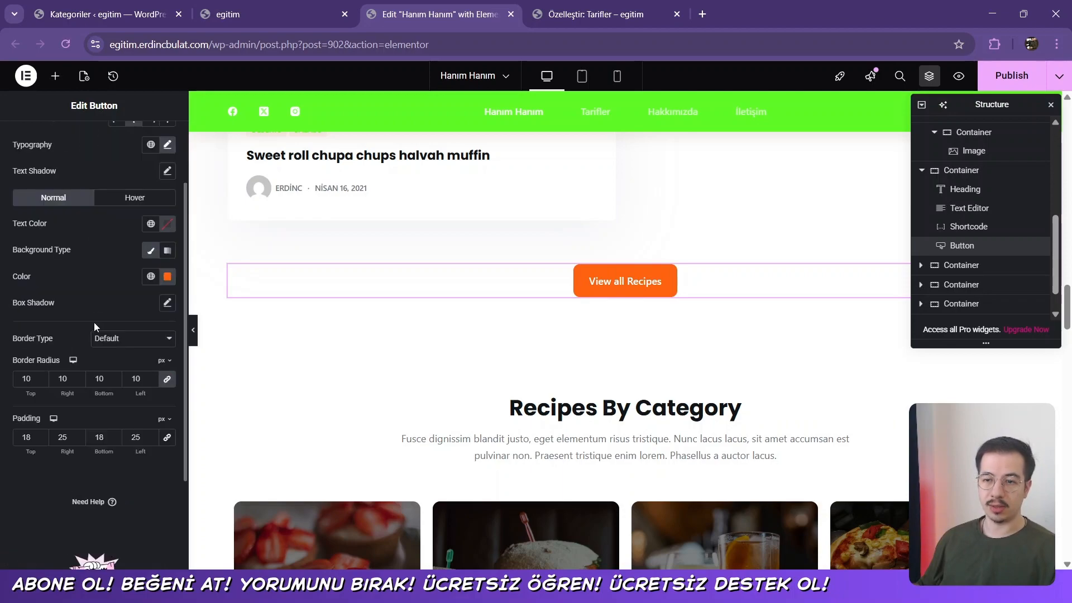
left_click(151, 277)
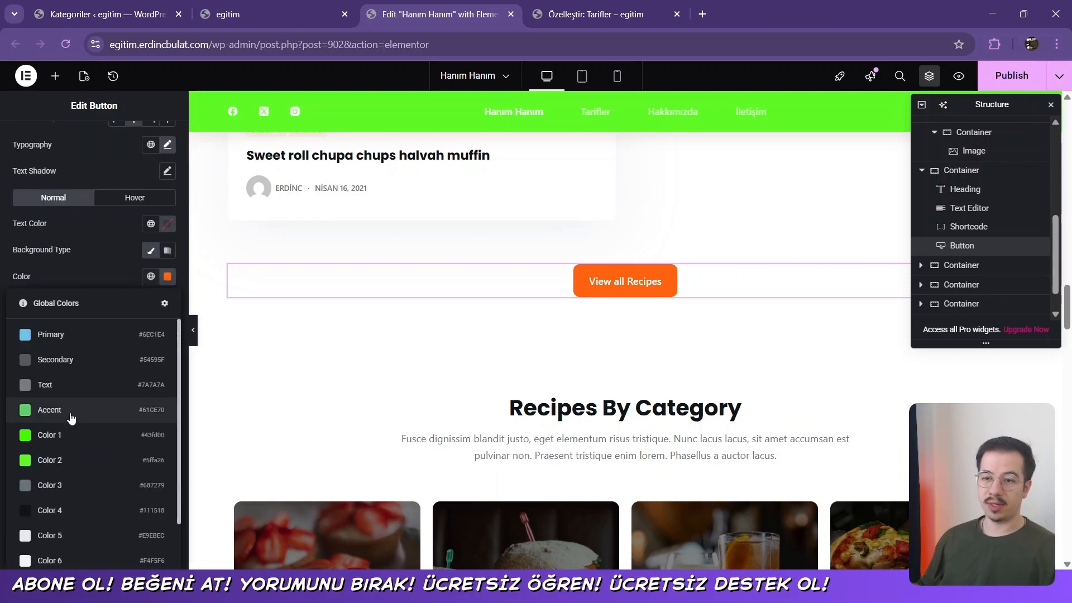
left_click(154, 278)
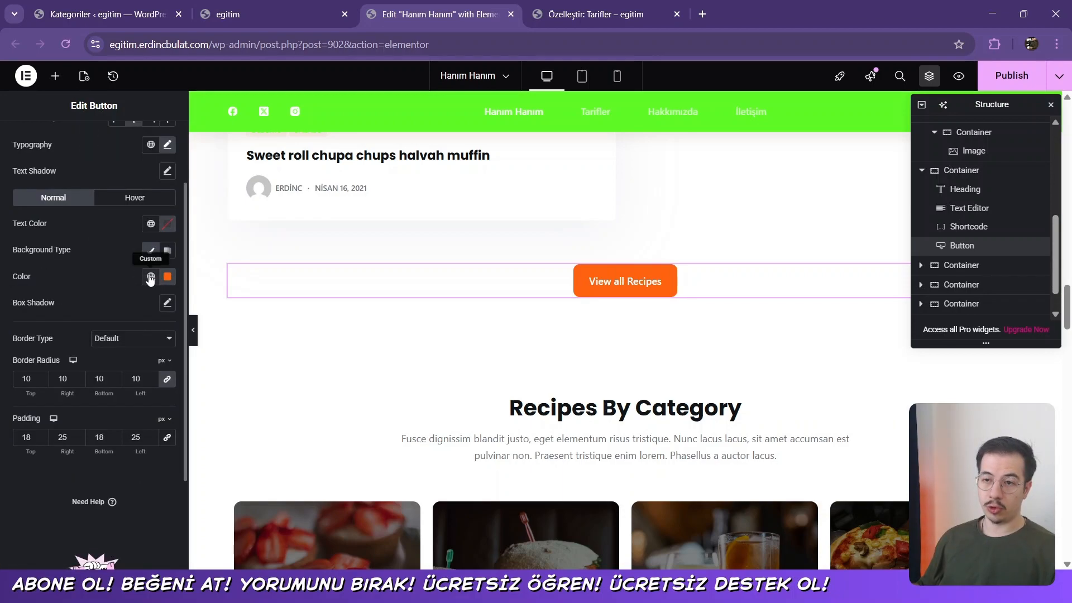
left_click(150, 277)
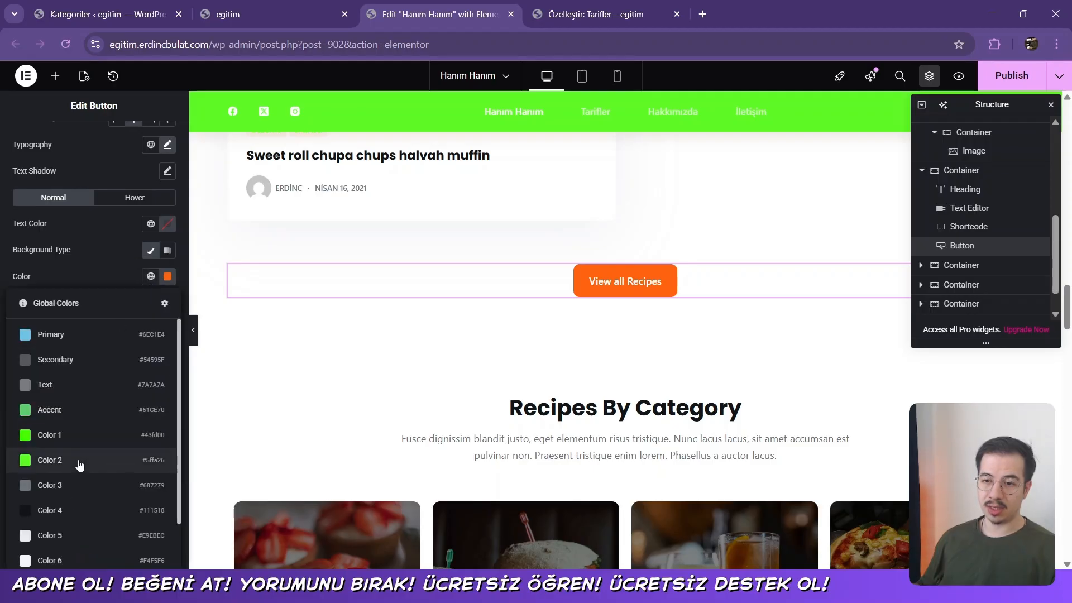
scroll(80, 453, "down", 1)
left_click(83, 380)
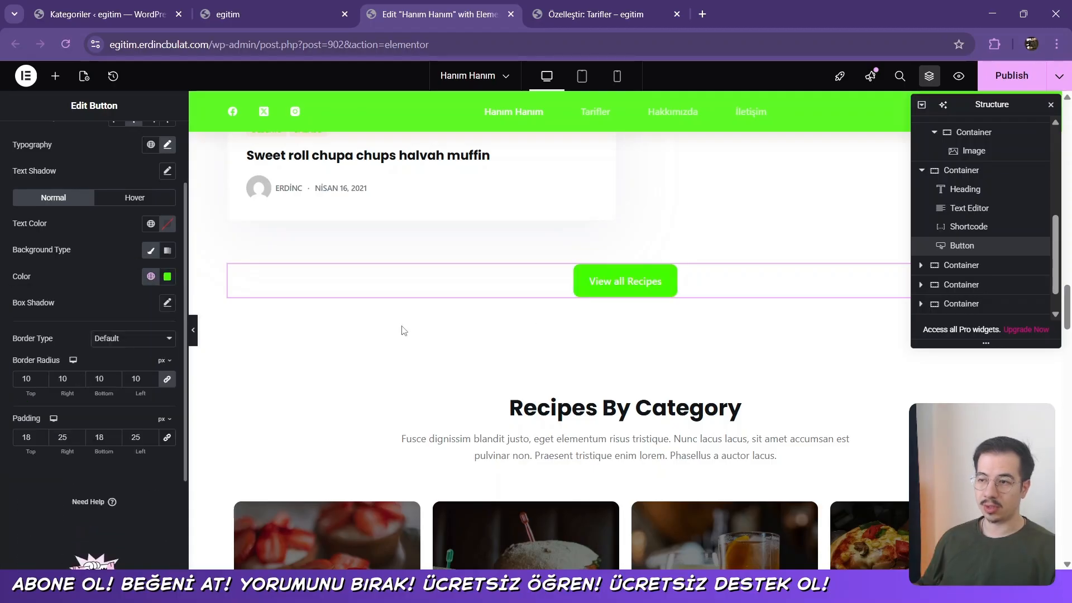
Set the hover background color of the "View all Recipes" button to the global color Color 2
left_click(135, 198)
left_click(151, 277)
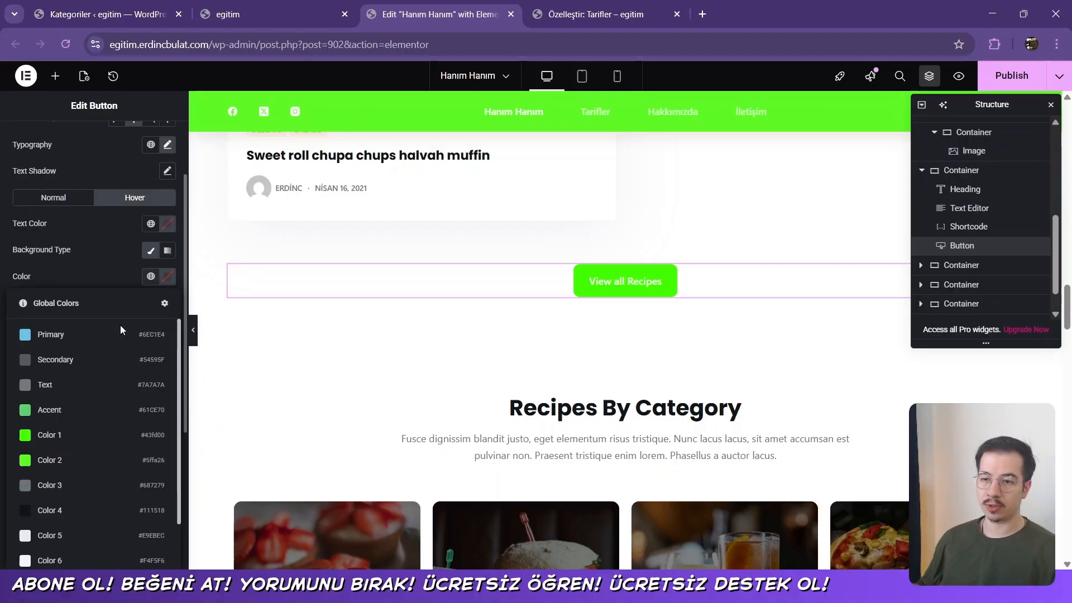
left_click(77, 461)
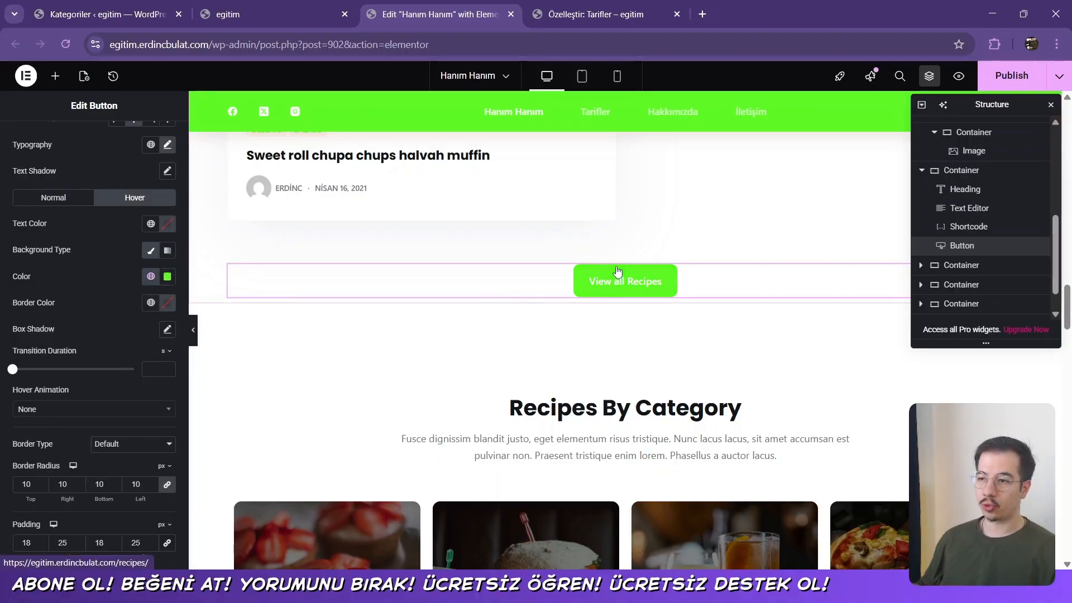
Delete the container holding the "Download Our App" section from the home page
scroll(467, 280, "down", 6)
scroll(469, 277, "down", 10)
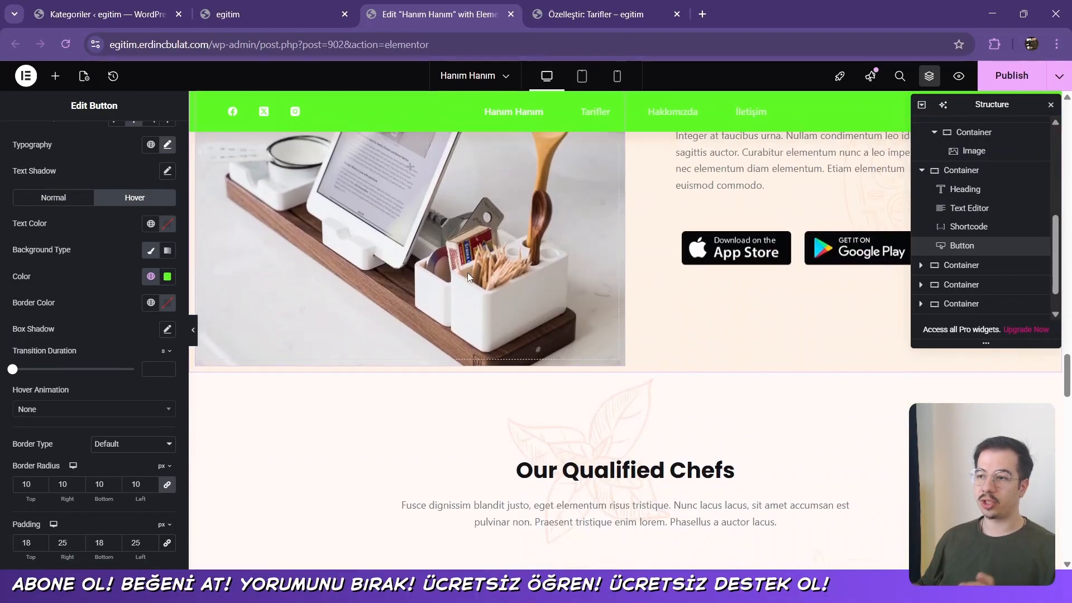
scroll(476, 278, "up", 4)
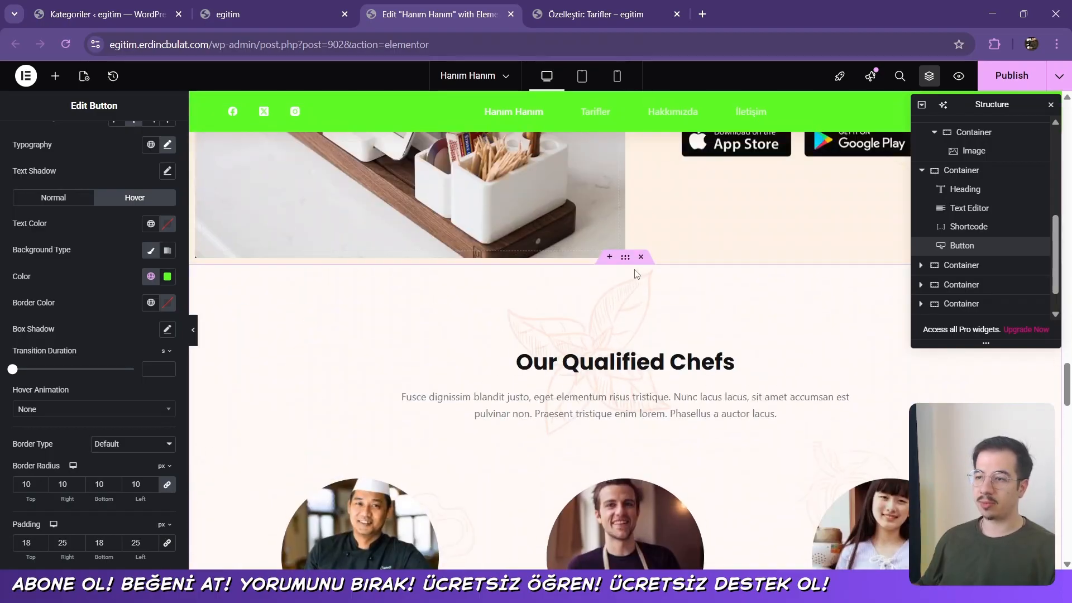
scroll(635, 273, "up", 8)
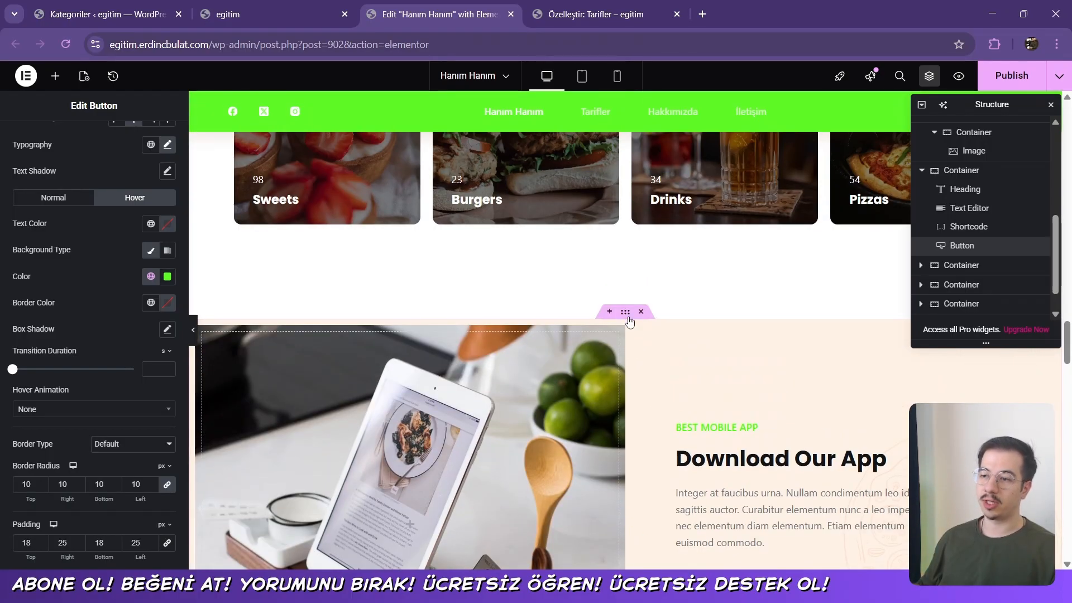
left_click(626, 314)
scroll(670, 363, "down", 2)
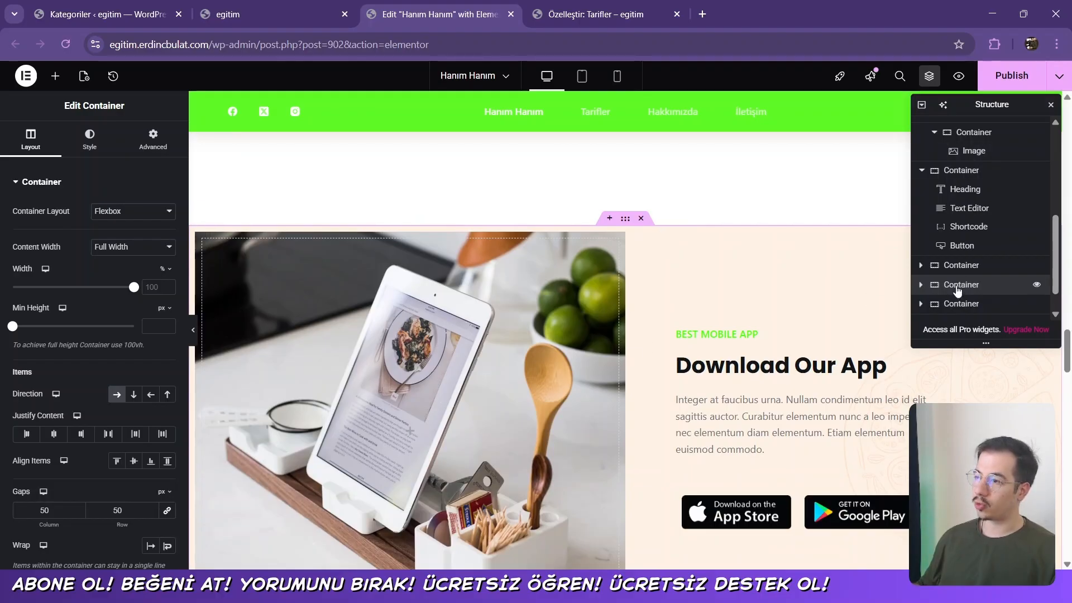
left_click(962, 287)
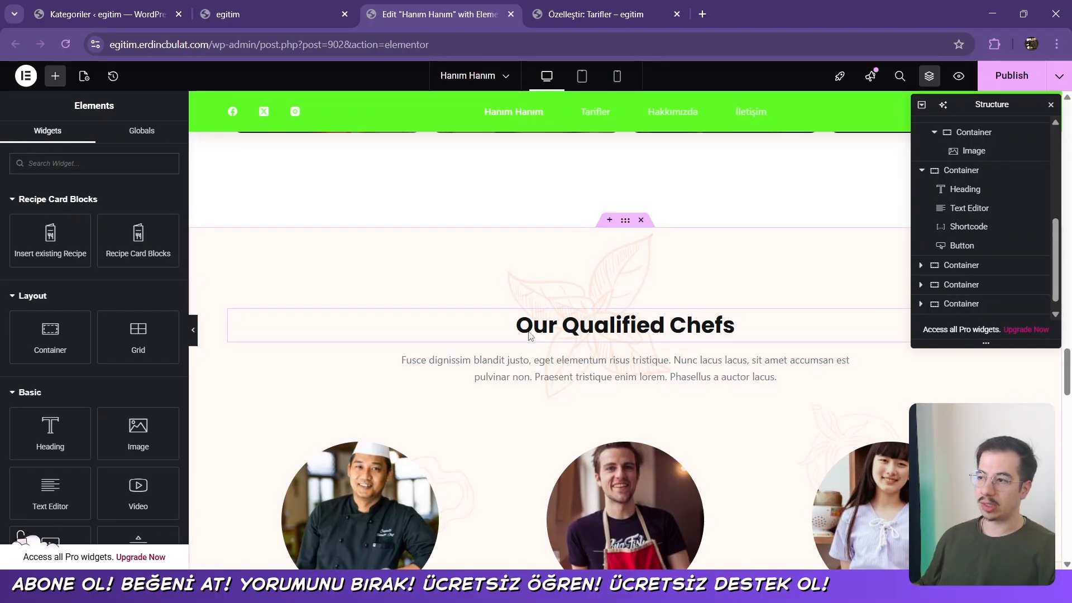
Review the remaining home page sections and preview the page in tablet and mobile layouts, then return to the desktop layout
scroll(530, 336, "up", 2)
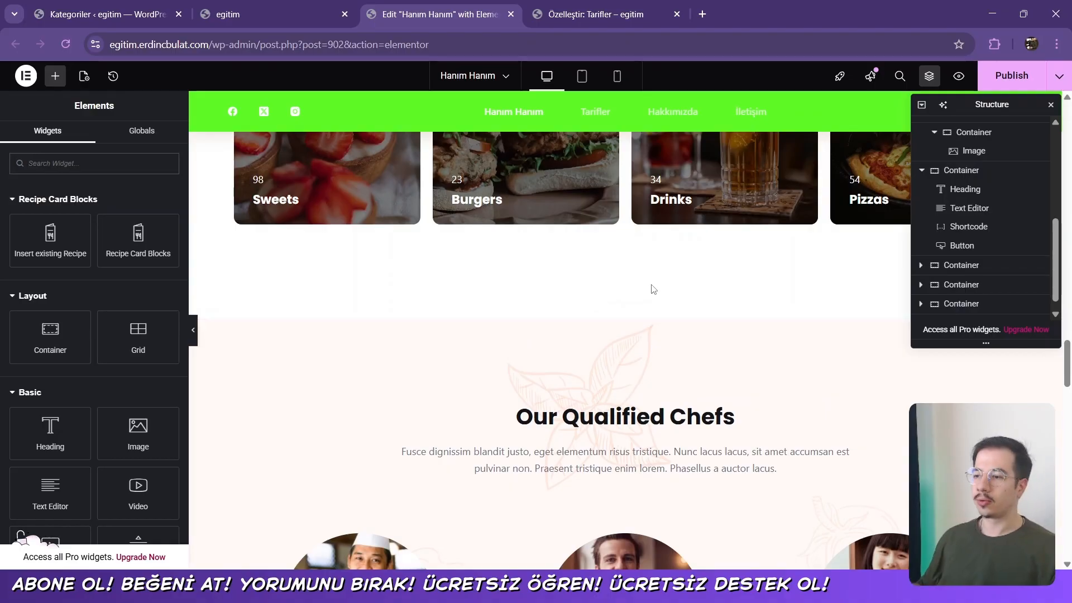
scroll(597, 337, "down", 12)
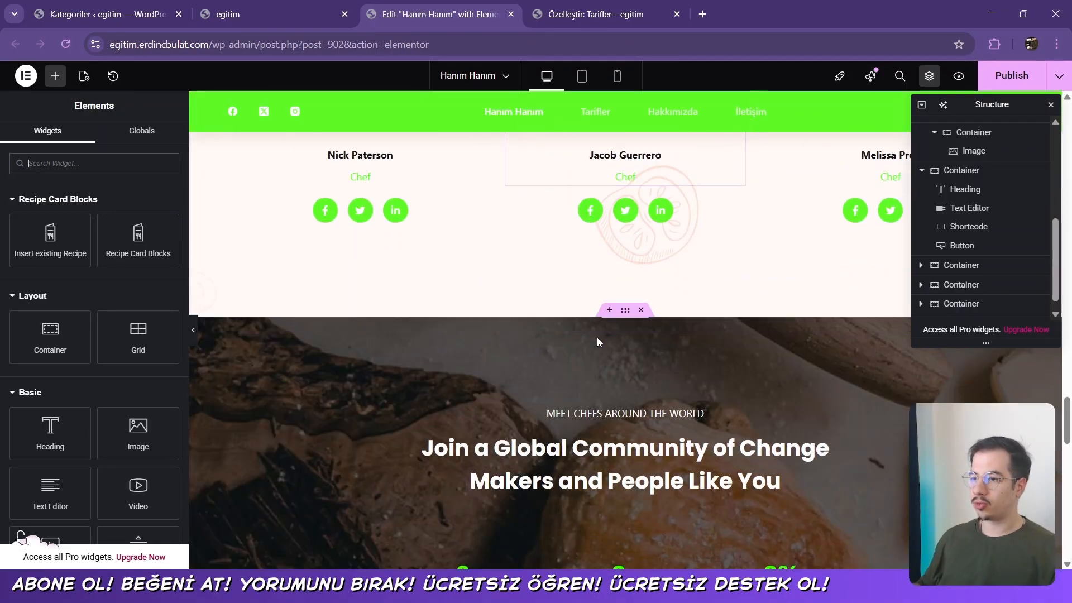
left_click(582, 76)
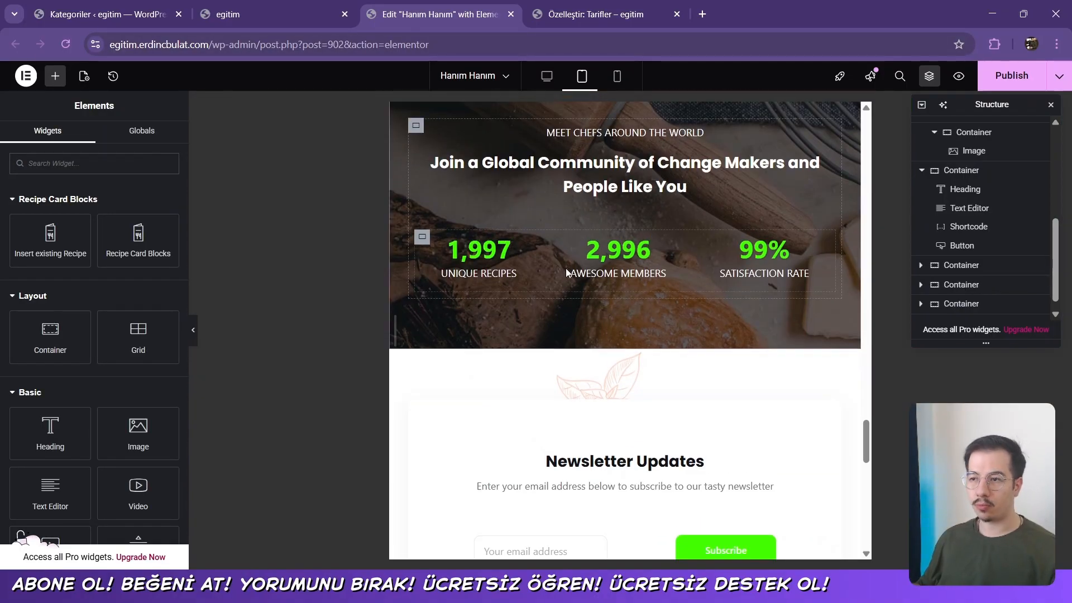
scroll(567, 274, "up", 13)
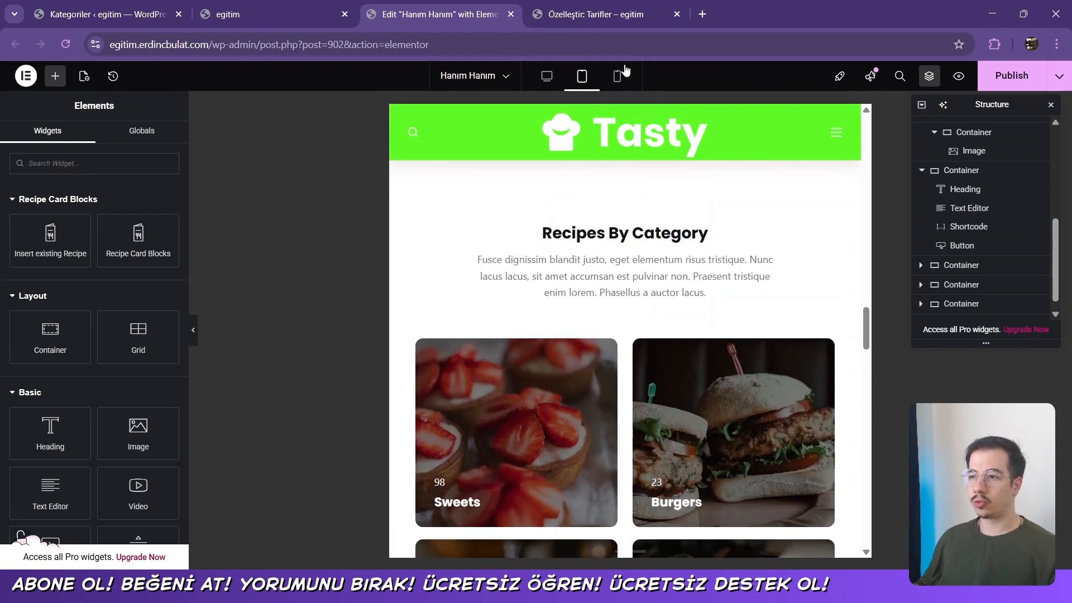
left_click(619, 77)
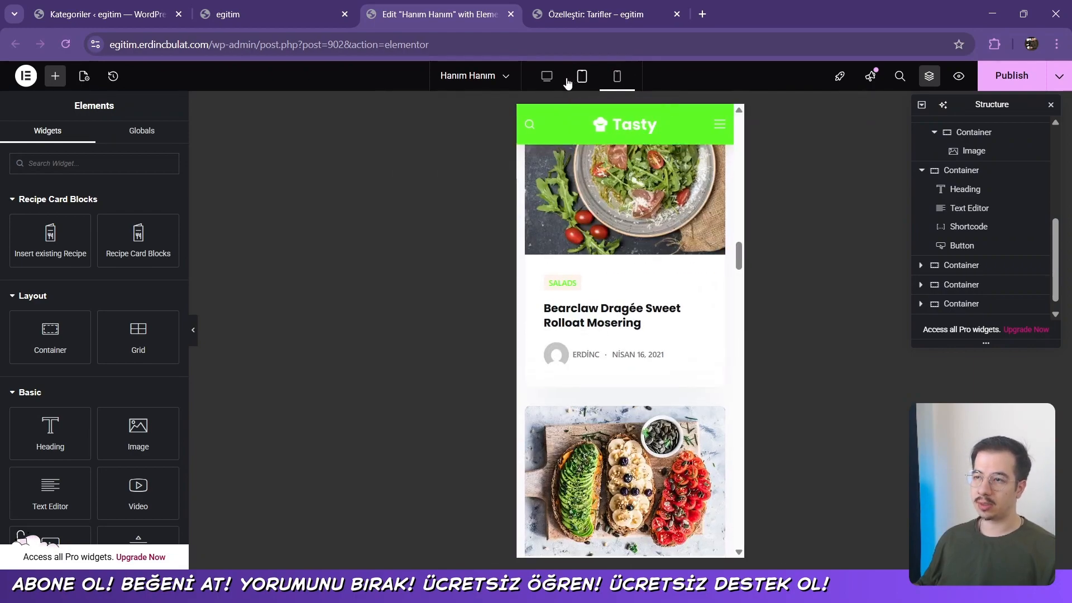
left_click(547, 76)
scroll(704, 230, "up", 5)
scroll(705, 231, "up", 5)
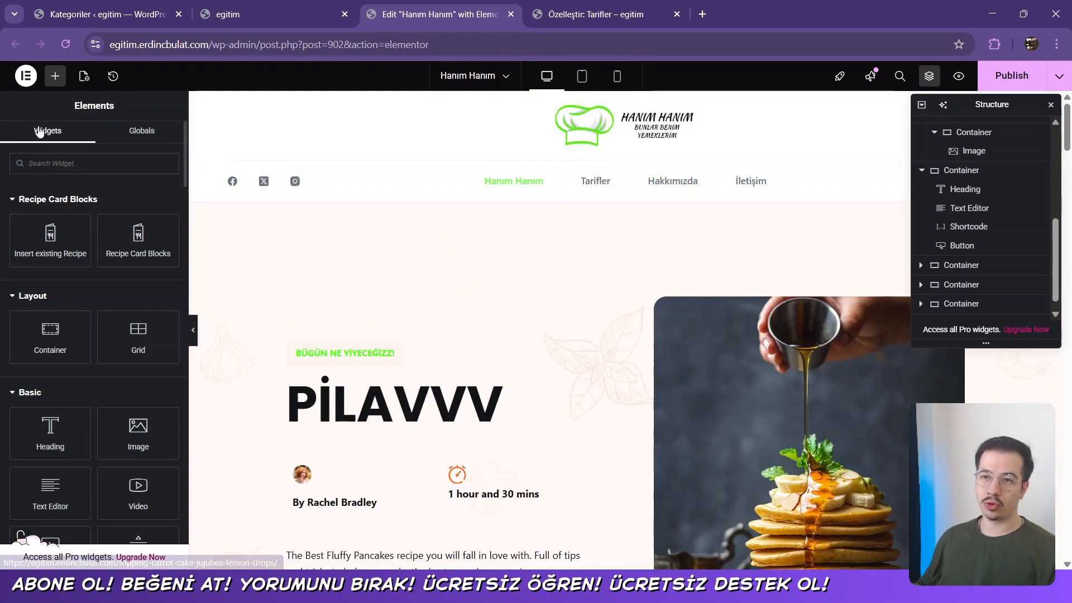
Examine the Site Identity options in the Site Settings, including site name, logo and favicon, and close them without changes
left_click(27, 76)
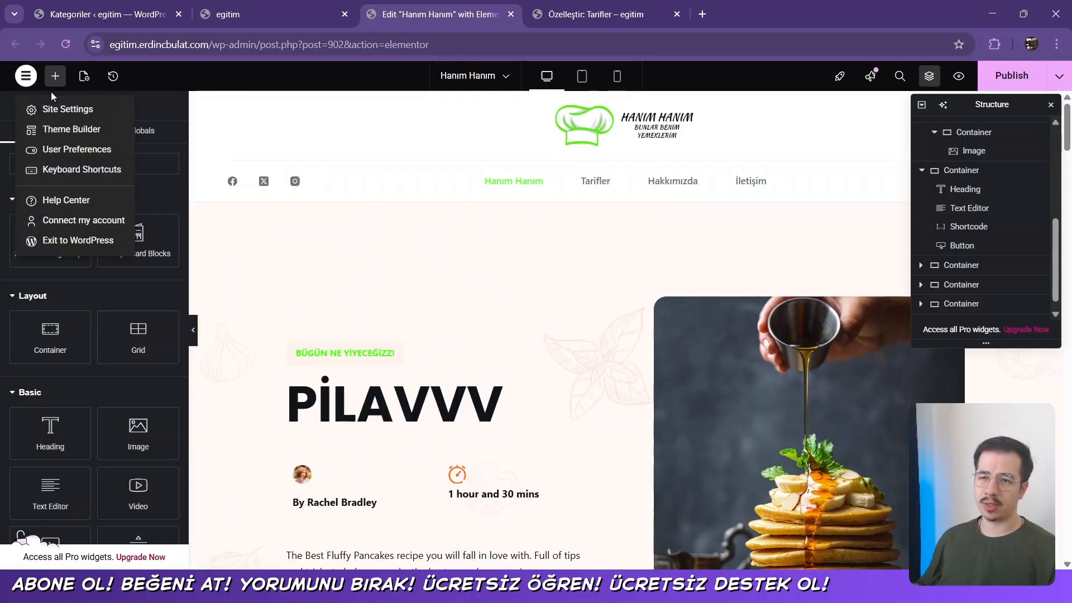
left_click(56, 109)
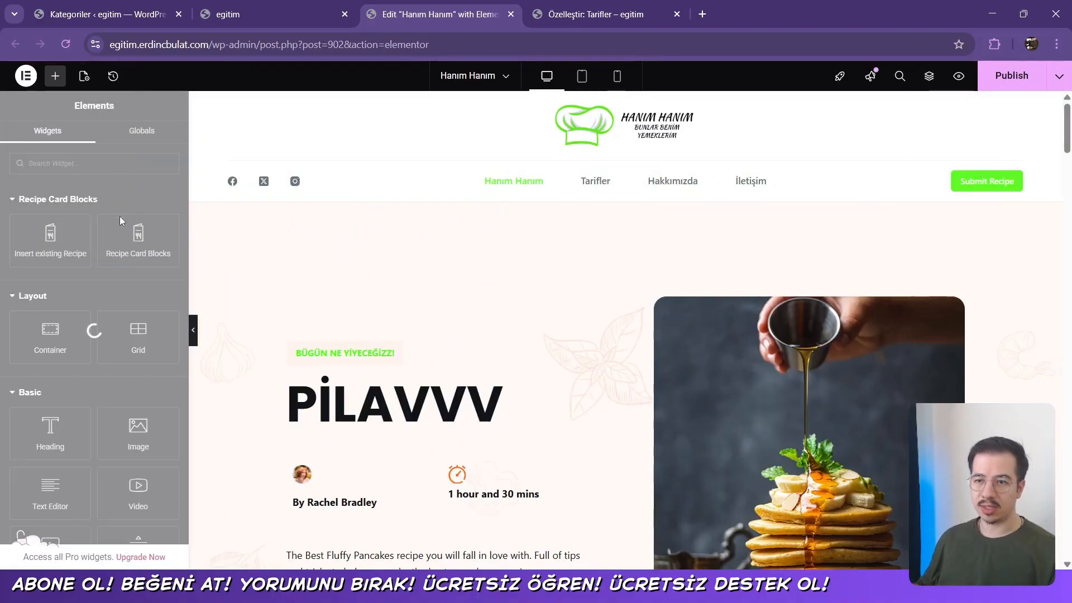
left_click(62, 383)
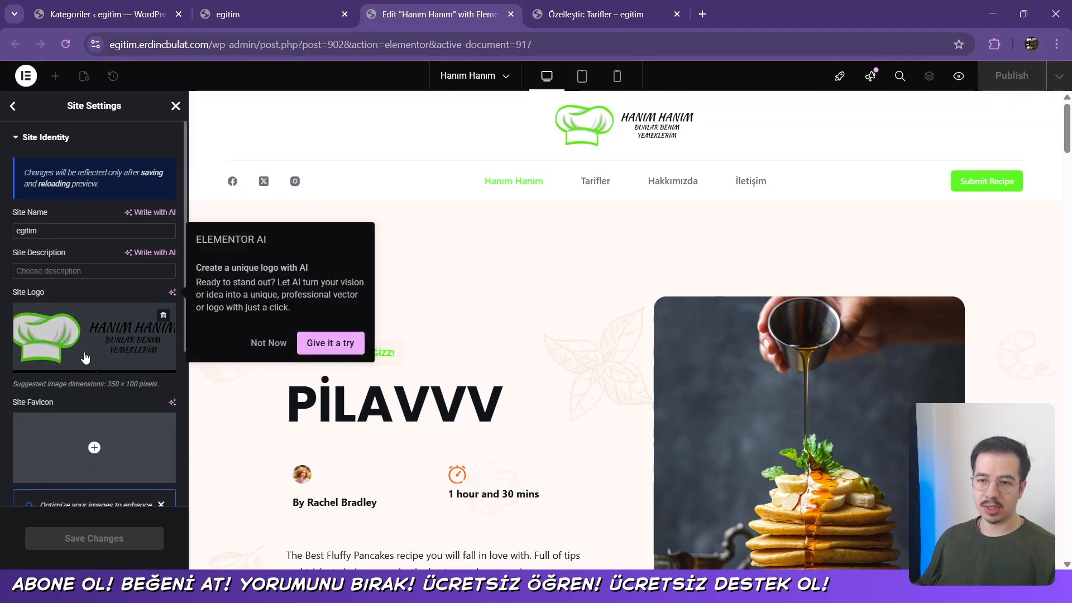
scroll(105, 342, "down", 3)
scroll(108, 342, "up", 3)
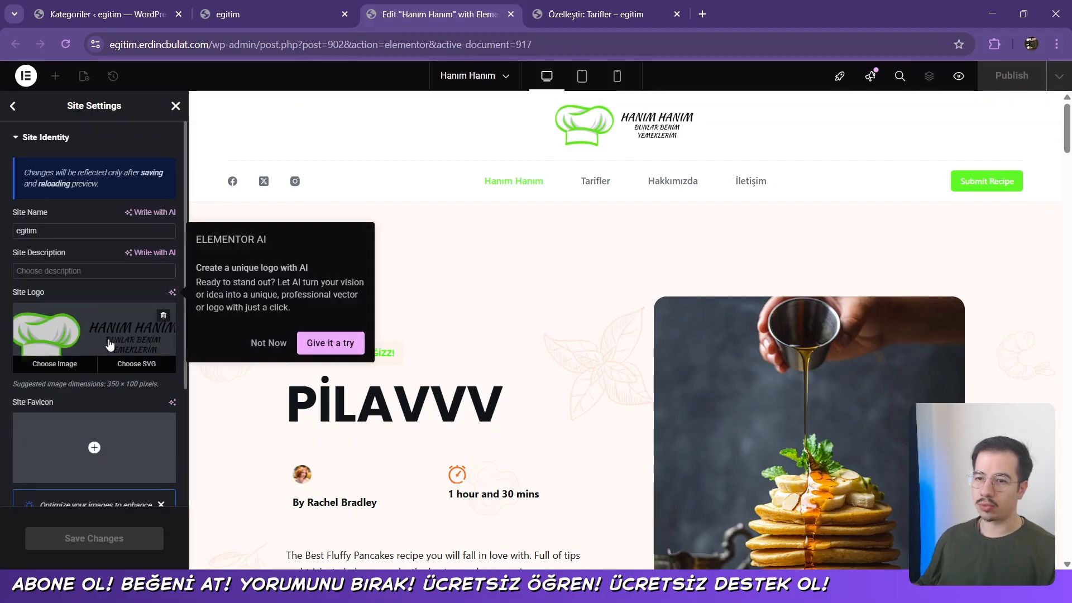
left_click(173, 106)
Switch to the theme Customizer, leave the footer's Copyright settings and open the Logo element's options in the global header
left_click(588, 5)
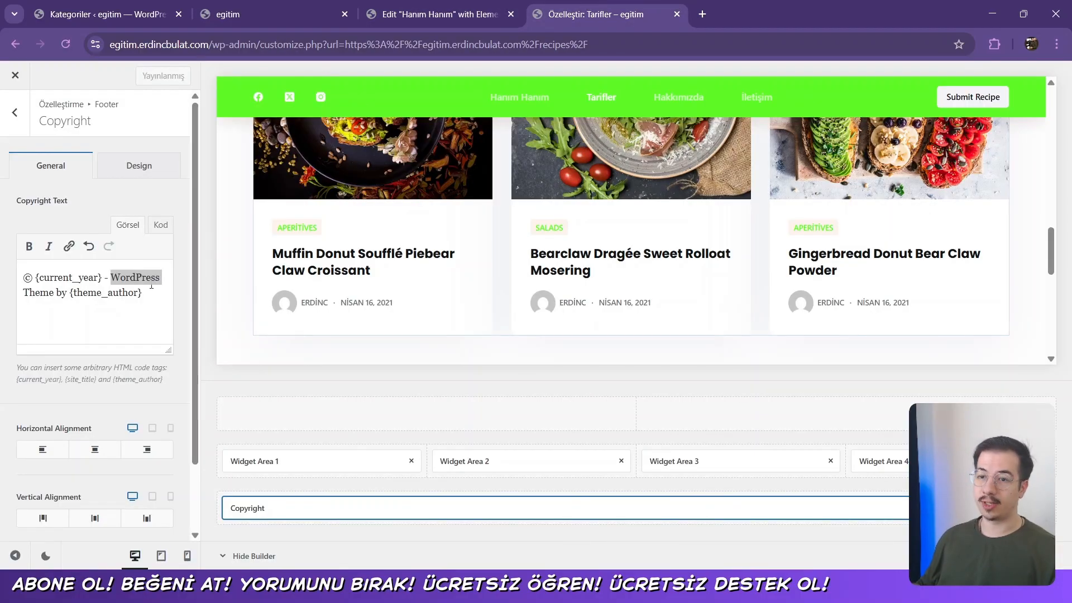
left_click(15, 112)
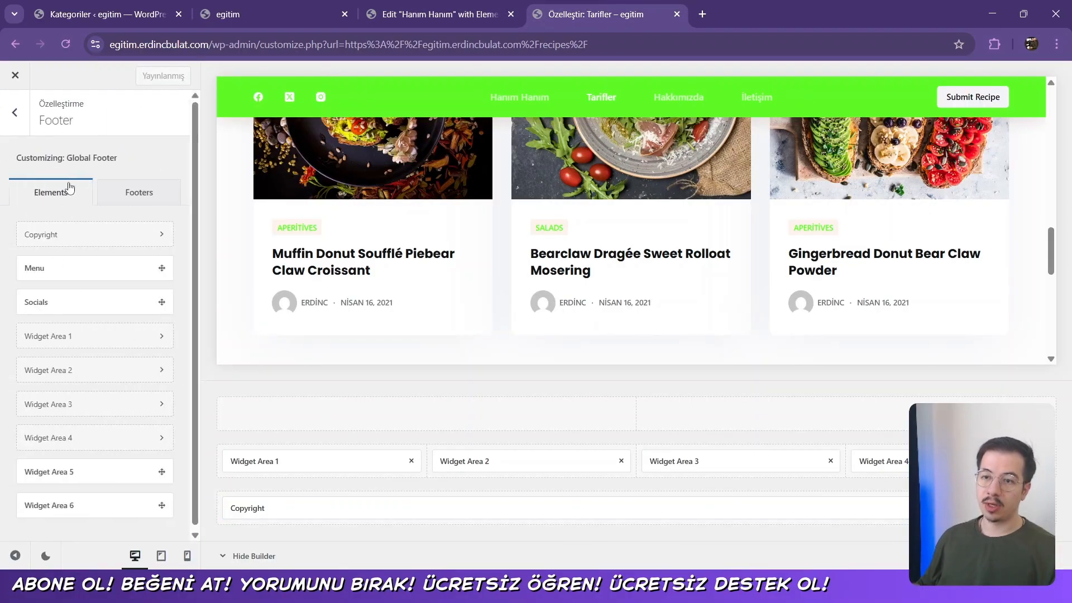
left_click(15, 114)
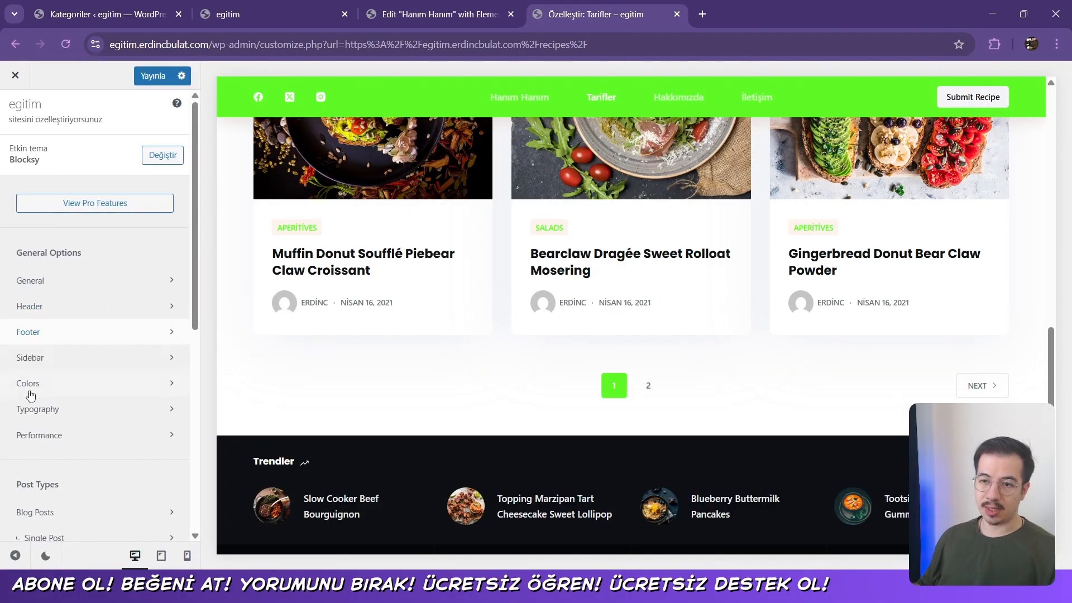
left_click(63, 289)
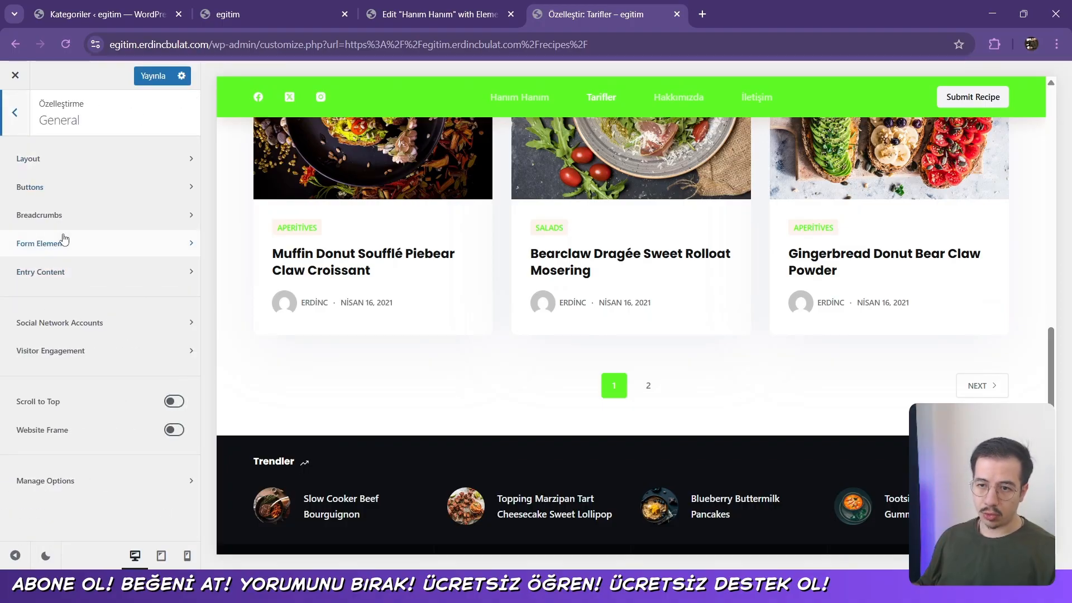
left_click(15, 113)
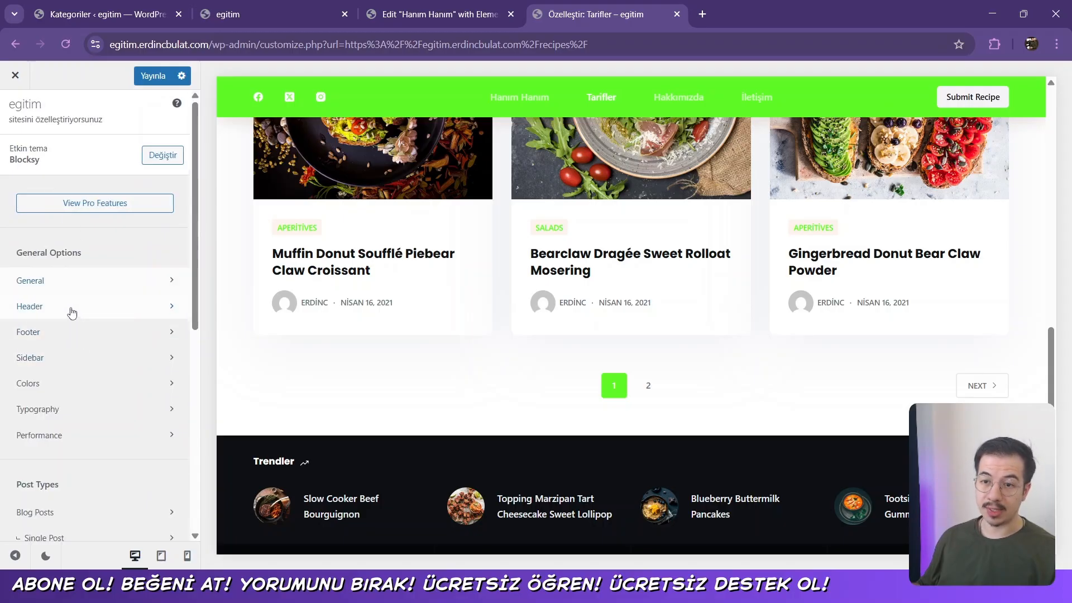
left_click(72, 313)
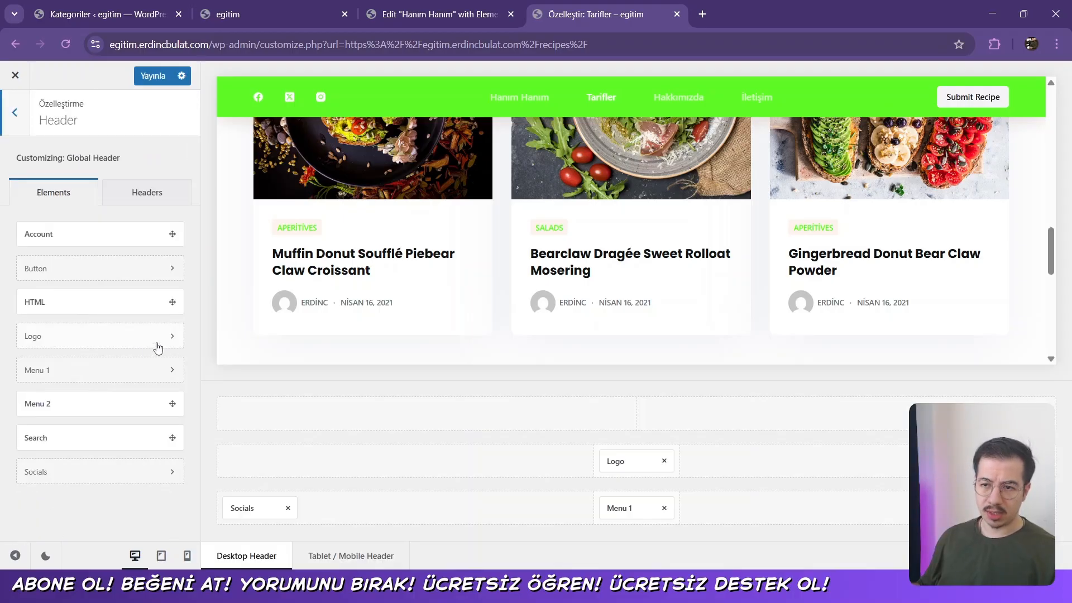
left_click(173, 337)
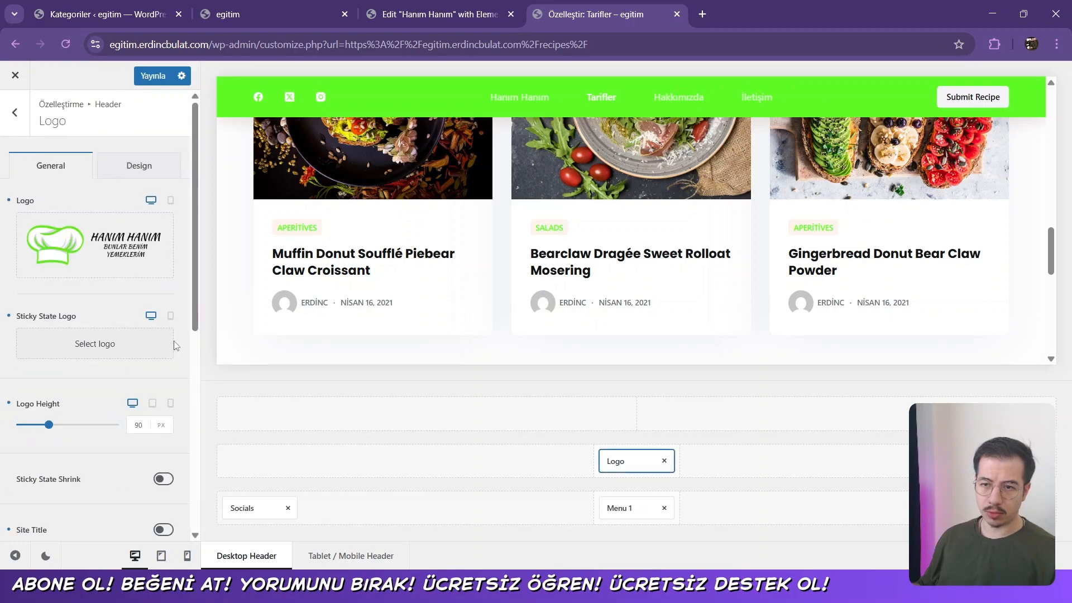
scroll(176, 346, "down", 7)
scroll(190, 284, "up", 7)
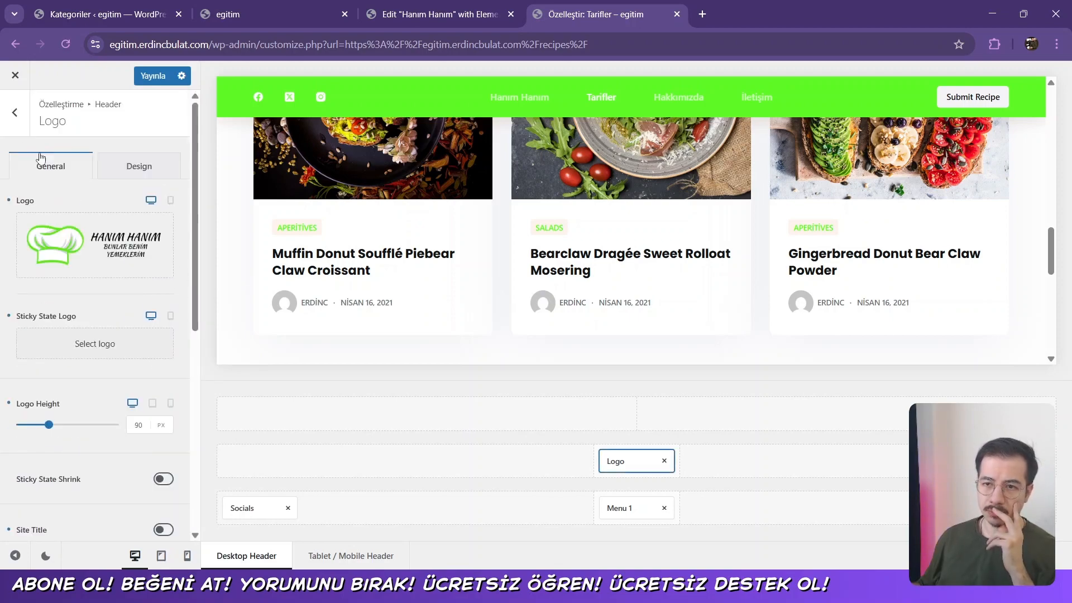
Compare the header's logo options and sticky appearance between the desktop and tablet previews, including on the home page
left_click(161, 556)
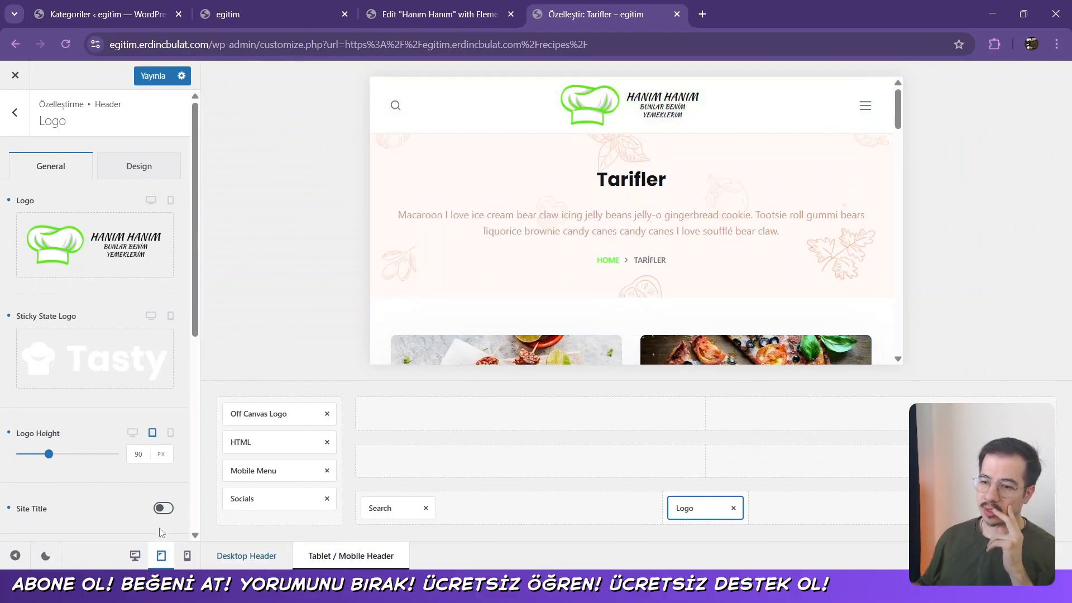
left_click(135, 555)
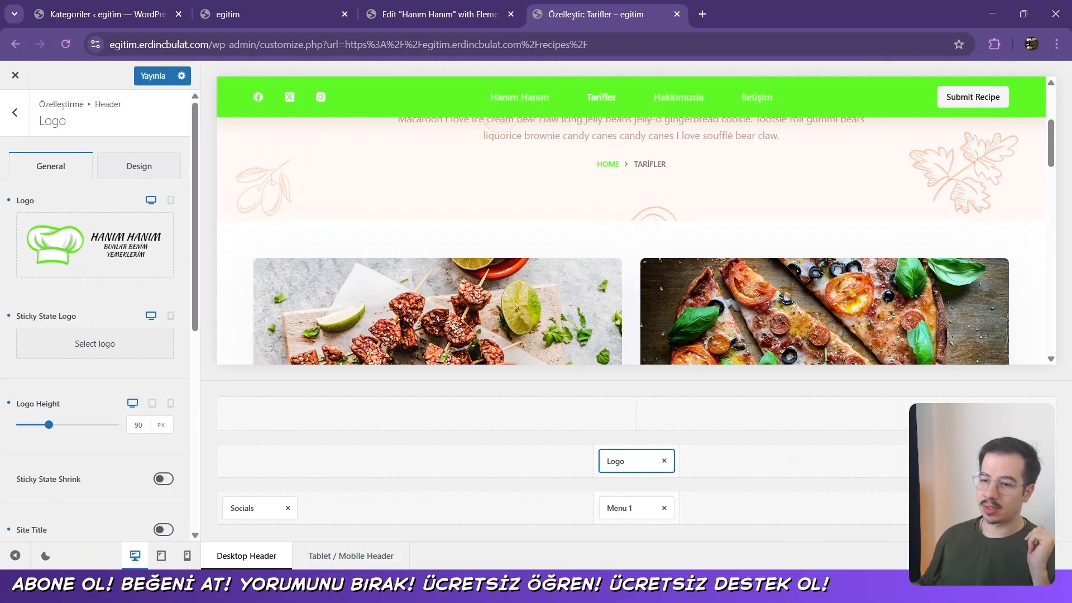
left_click(160, 557)
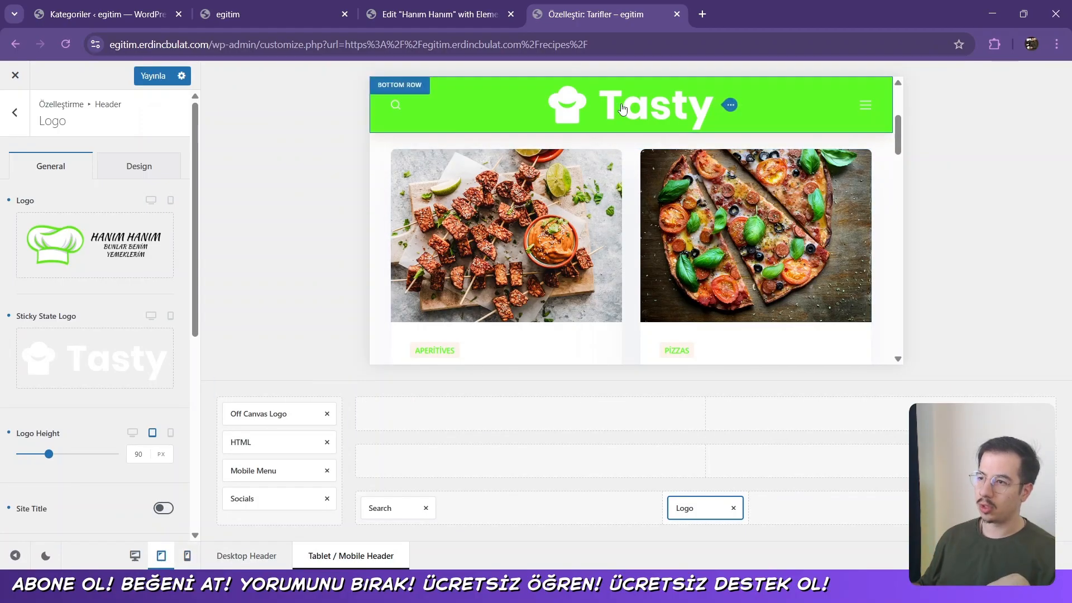
scroll(652, 149, "down", 3)
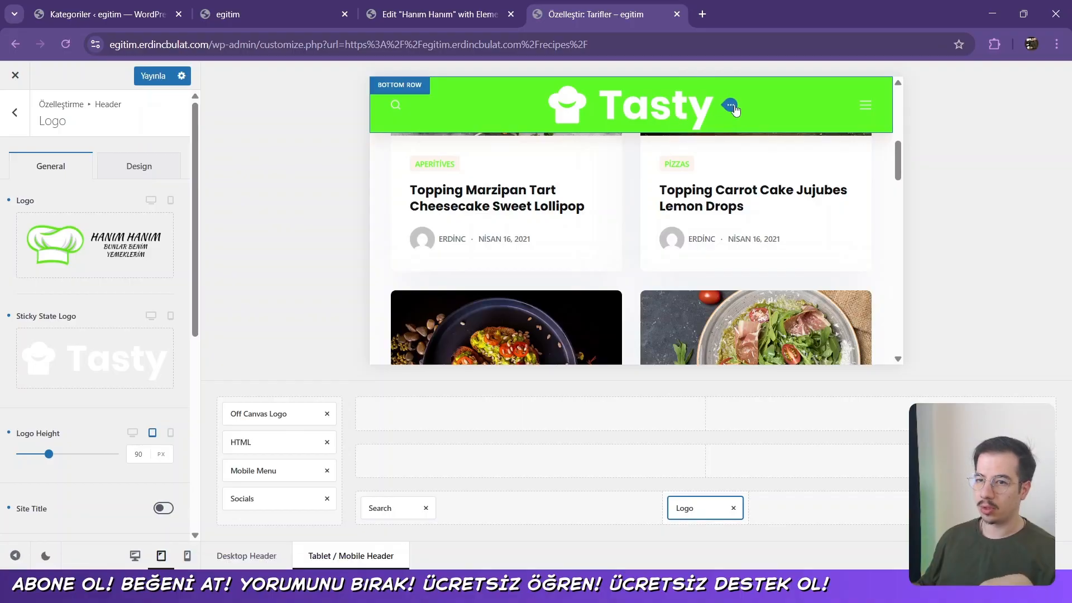
left_click(730, 105)
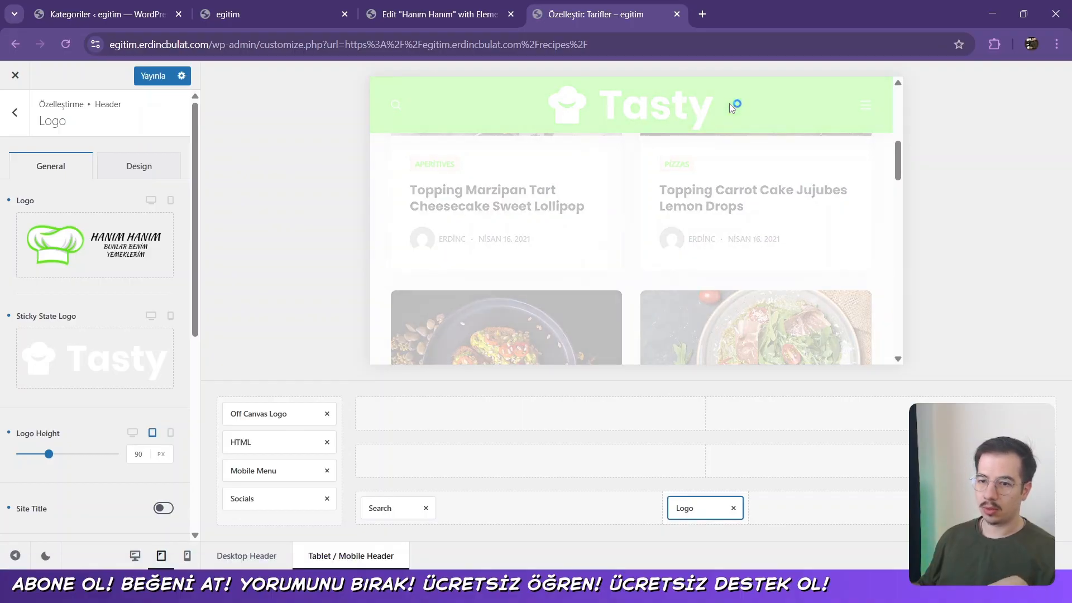
scroll(648, 168, "down", 2)
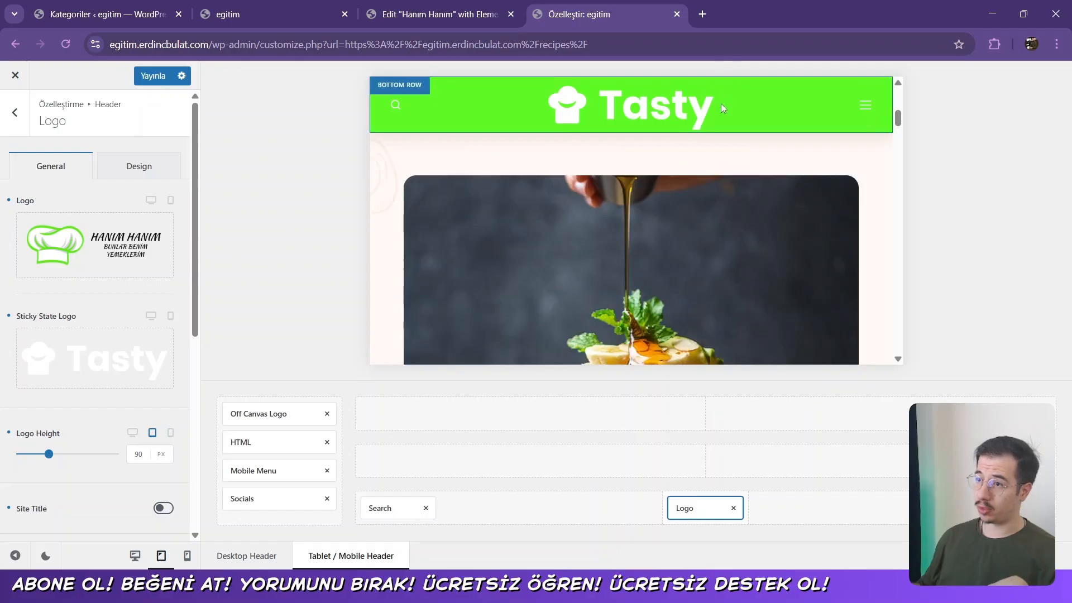
scroll(66, 343, "down", 3)
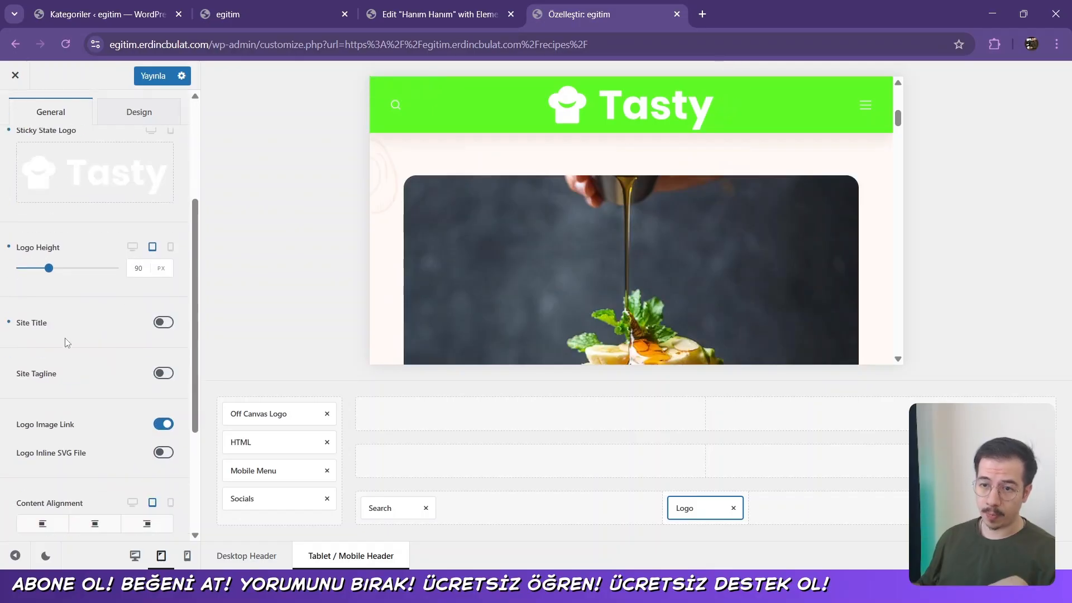
scroll(62, 341, "down", 3)
scroll(72, 333, "up", 8)
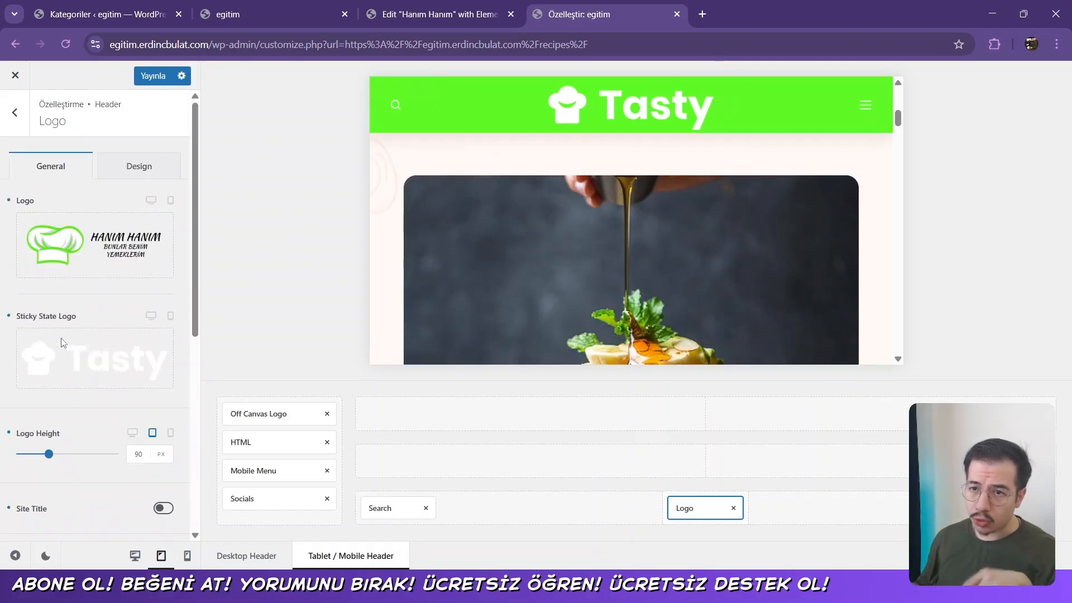
Replace the Sticky State Logo of the tablet/mobile header with the "Hanım Hanım" chef hat logo from the media library
mouse_move(82, 358)
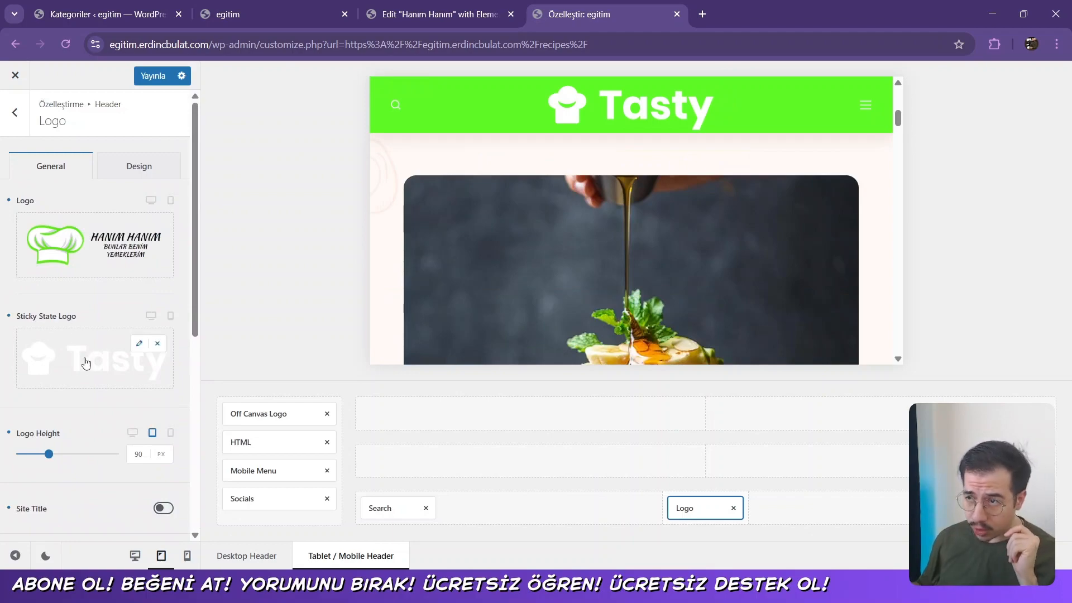
left_click(84, 365)
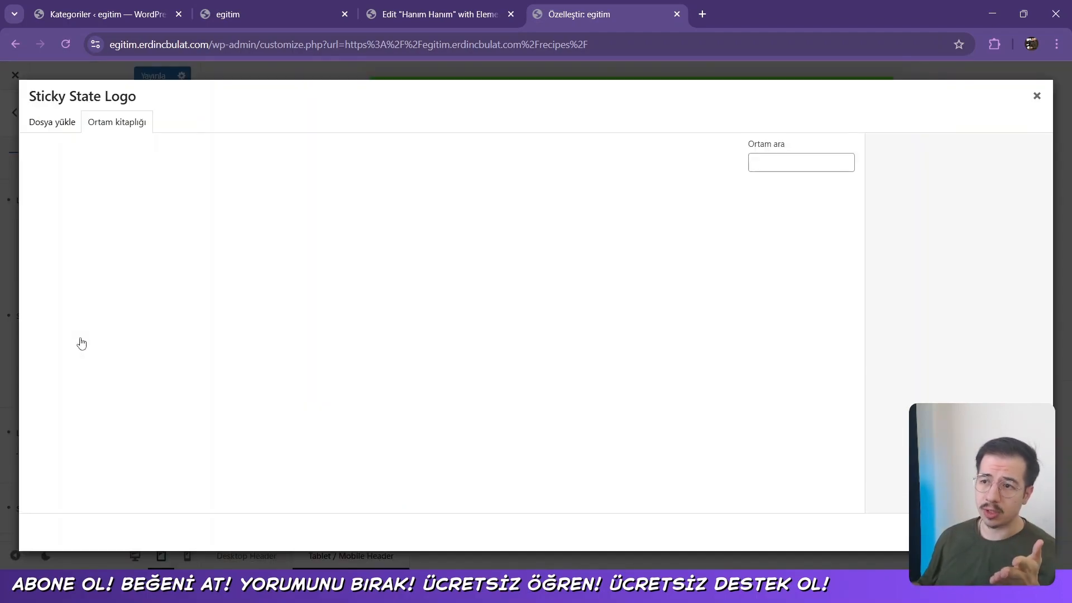
left_click(73, 235)
left_click(1020, 532)
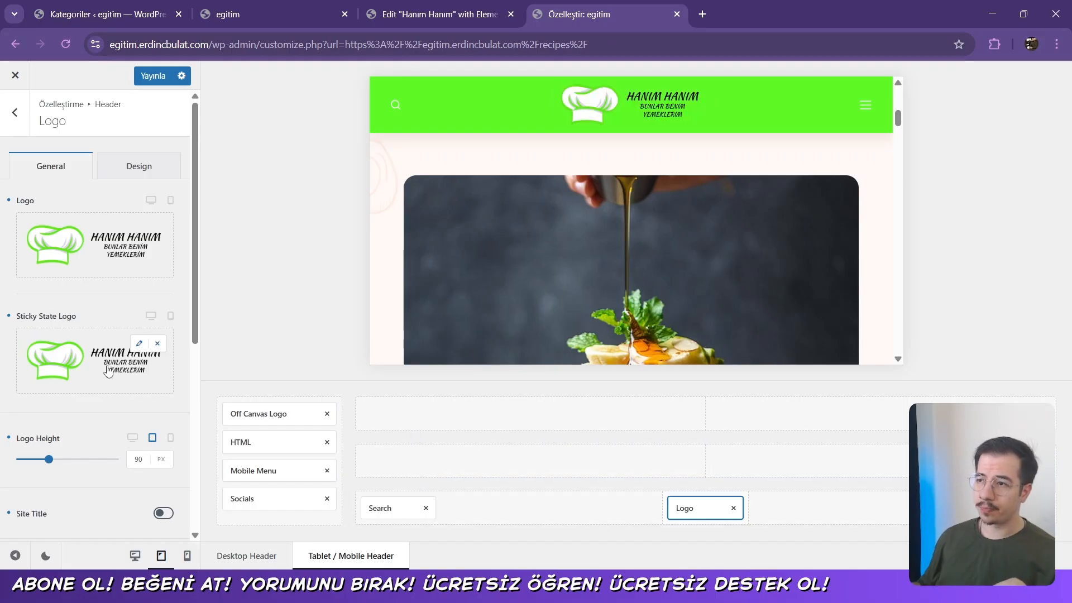
Check the normal and sticky header logos on the tablet home page preview, and publish the Customizer changes
scroll(545, 272, "up", 5)
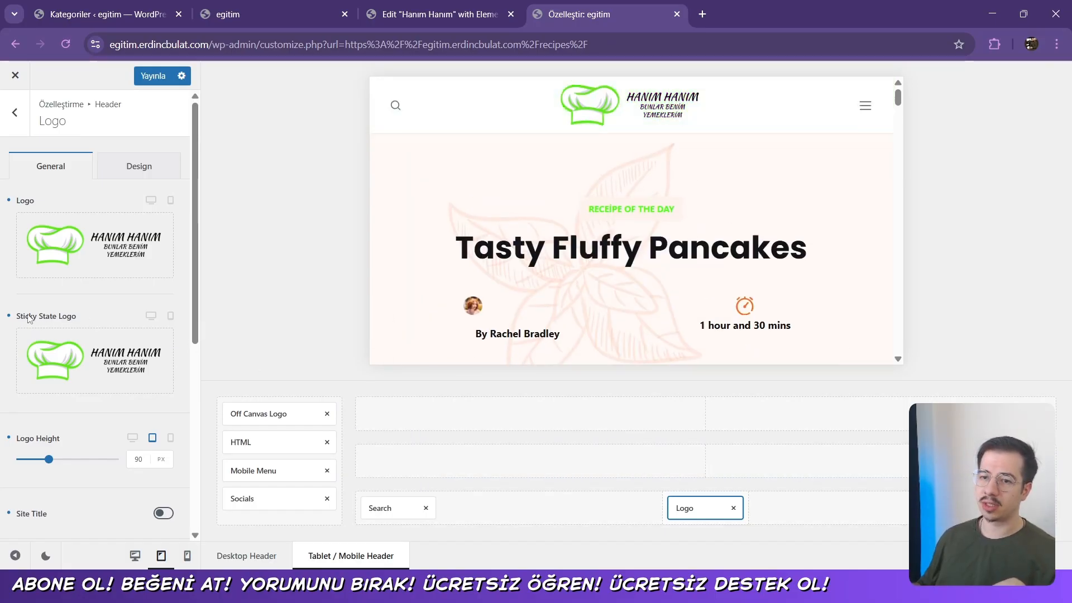
scroll(667, 235, "down", 5)
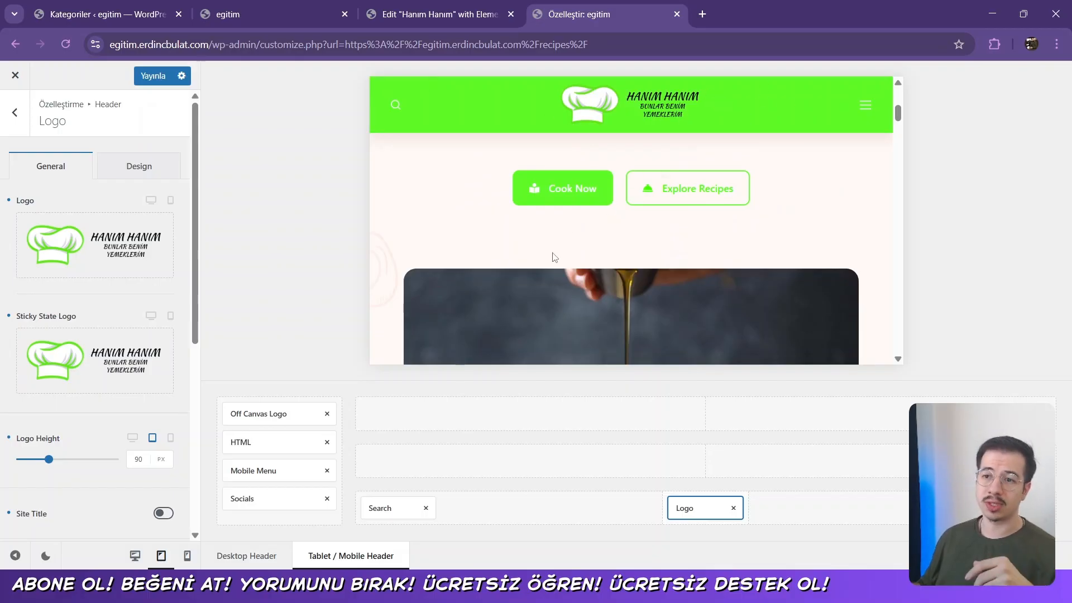
scroll(567, 263, "up", 5)
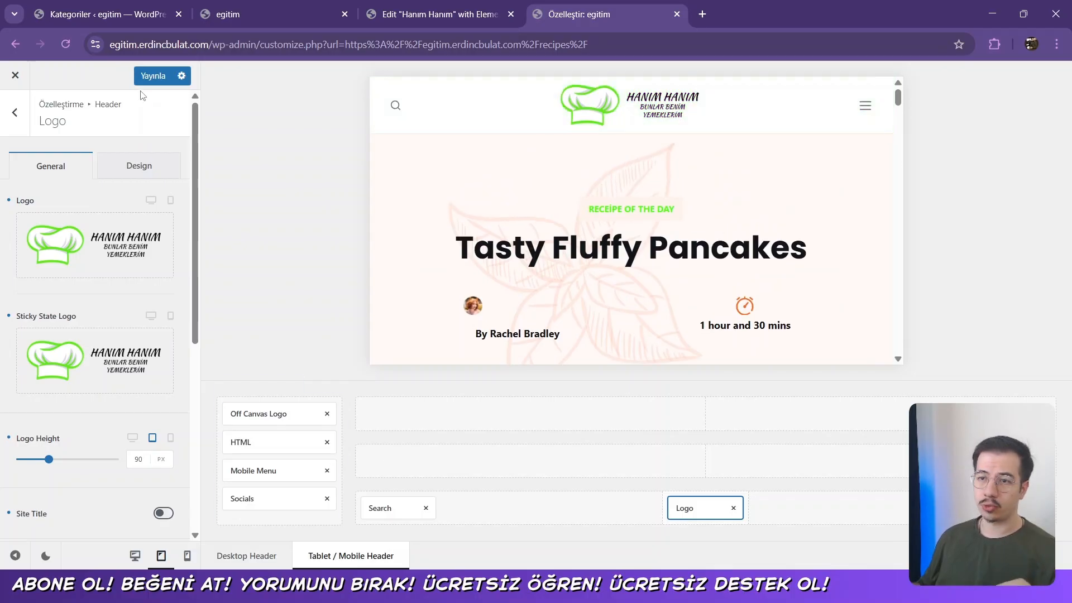
left_click(151, 76)
Switch to the Elementor home page editor, reload it, and dismiss the Launchpad checklist and its hint
left_click(434, 7)
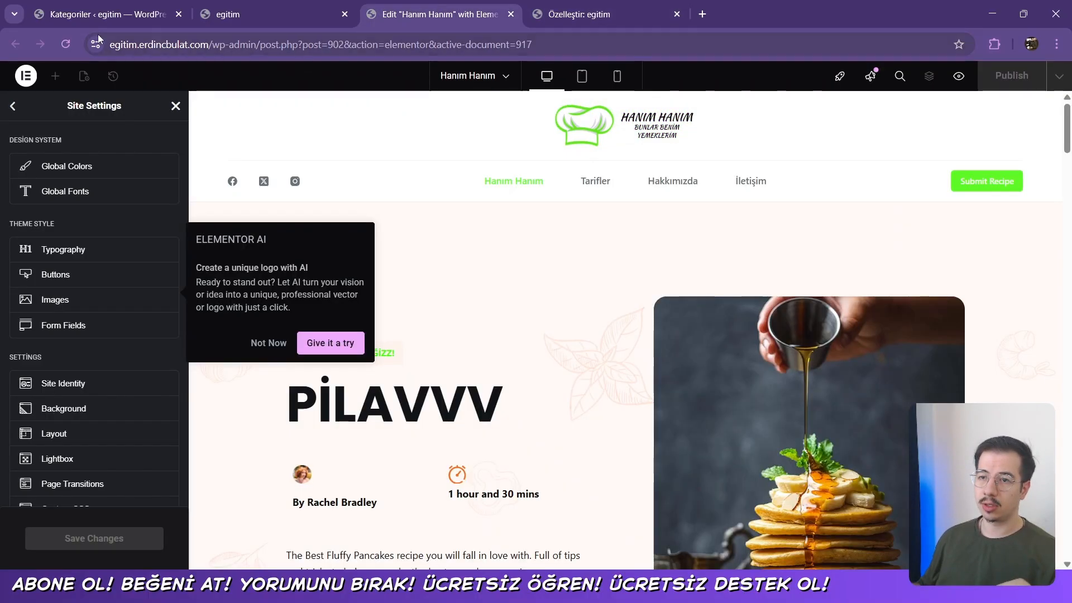
left_click(69, 46)
left_click(655, 135)
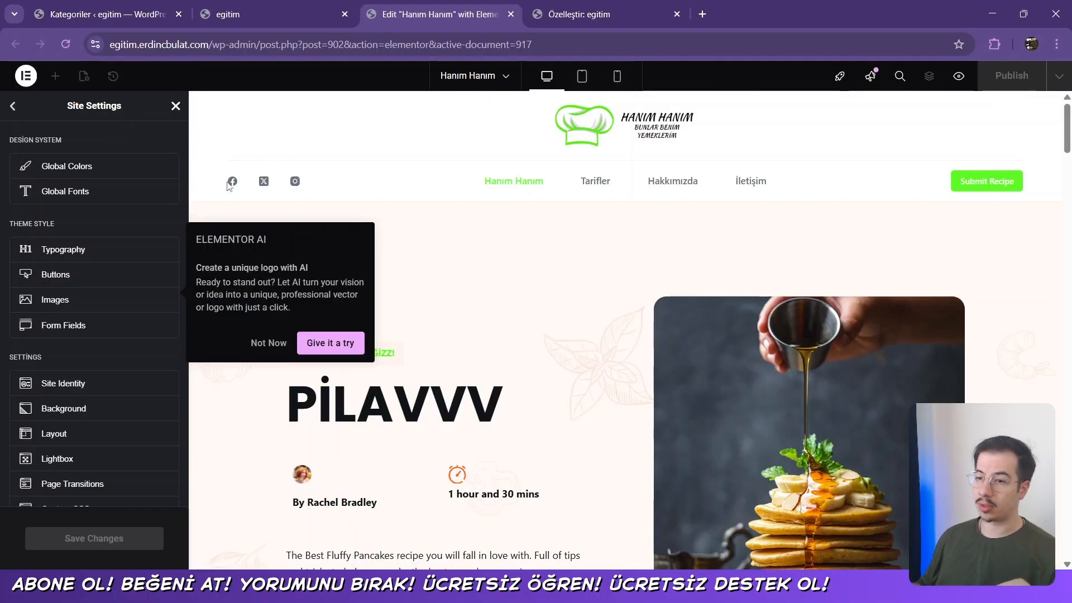
left_click(67, 46)
left_click(586, 163)
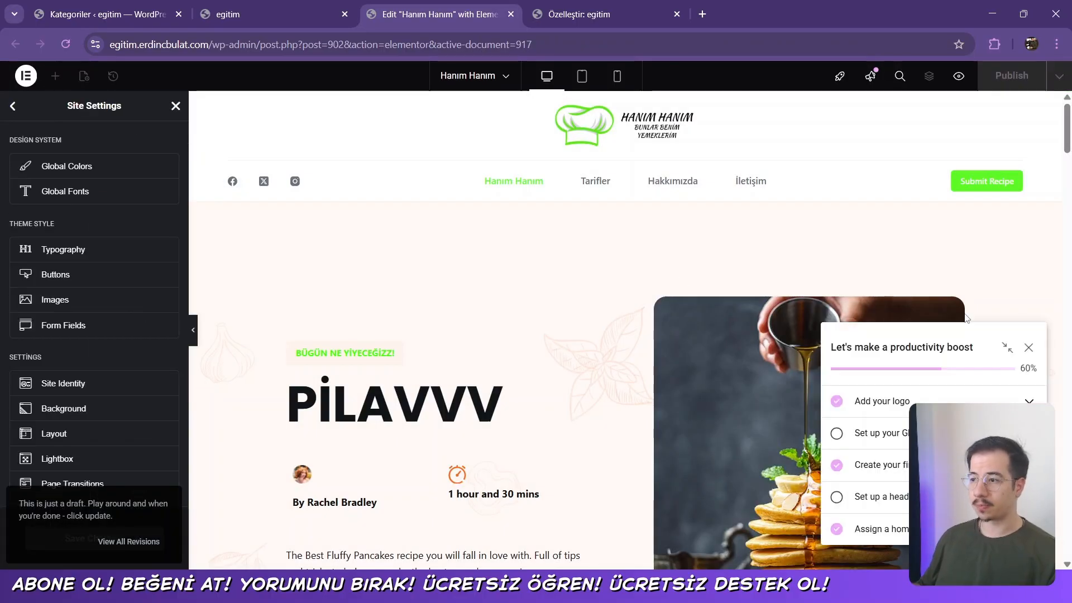
left_click(1031, 349)
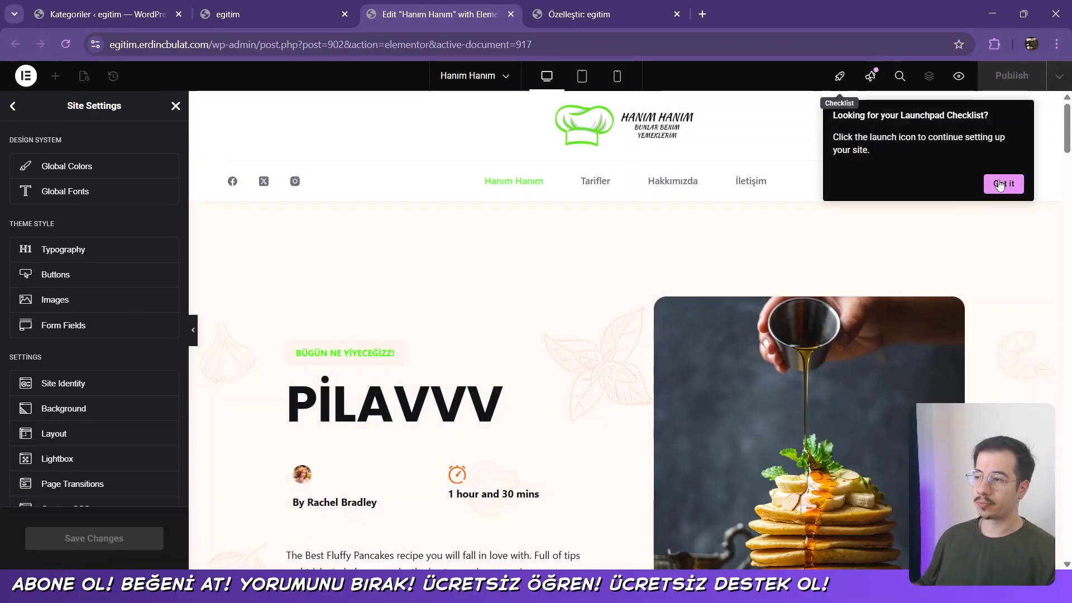
left_click(1003, 183)
Preview the home page and its sticky header in the tablet and mobile layouts, then return to the desktop layout
left_click(573, 76)
scroll(525, 265, "down", 5)
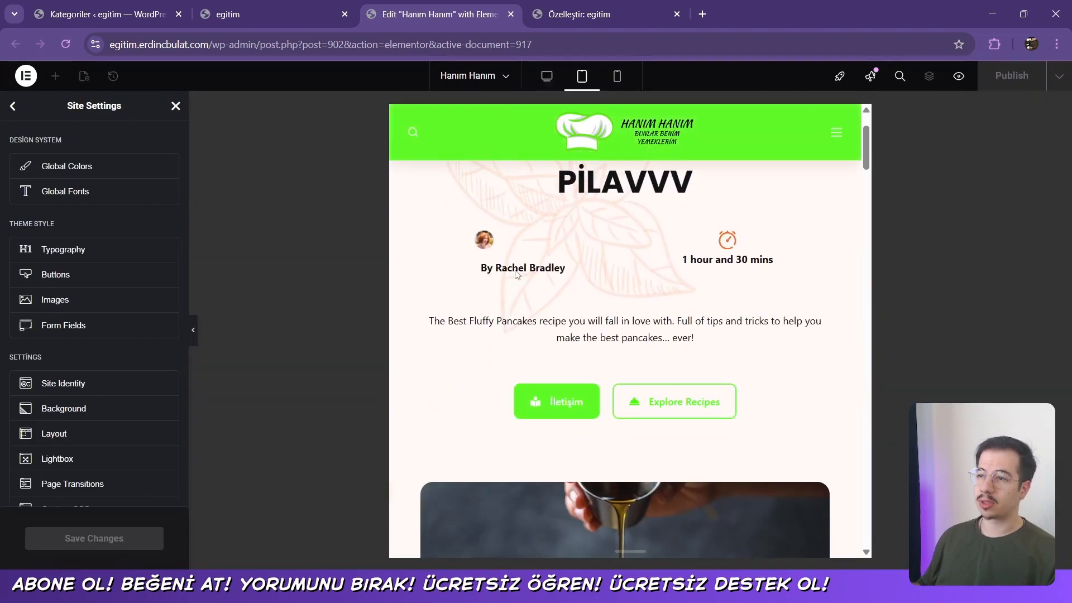
left_click(618, 77)
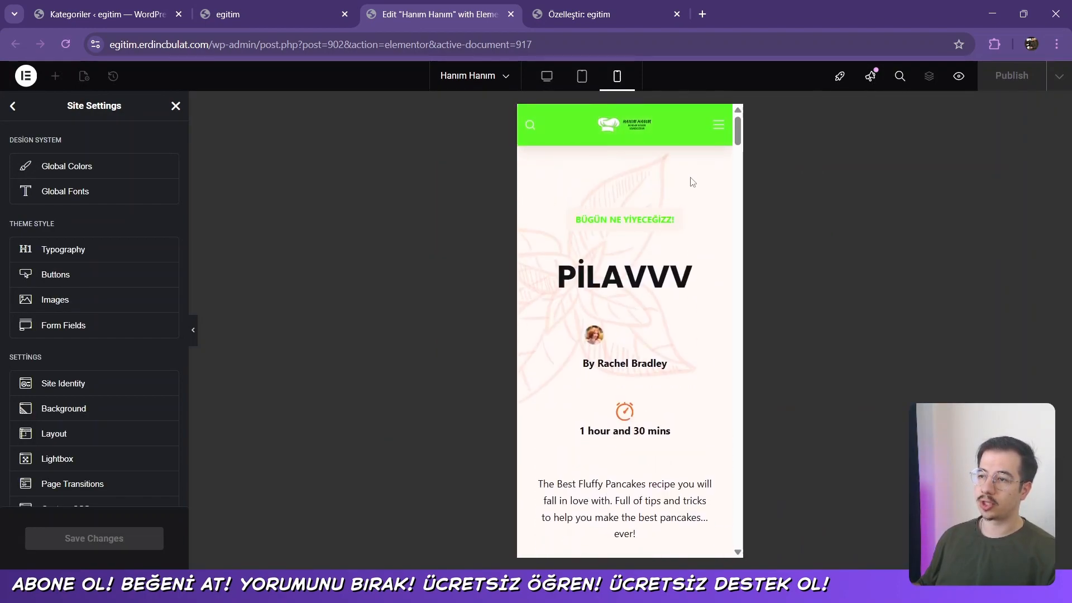
left_click(718, 123)
left_click(717, 121)
left_click(582, 78)
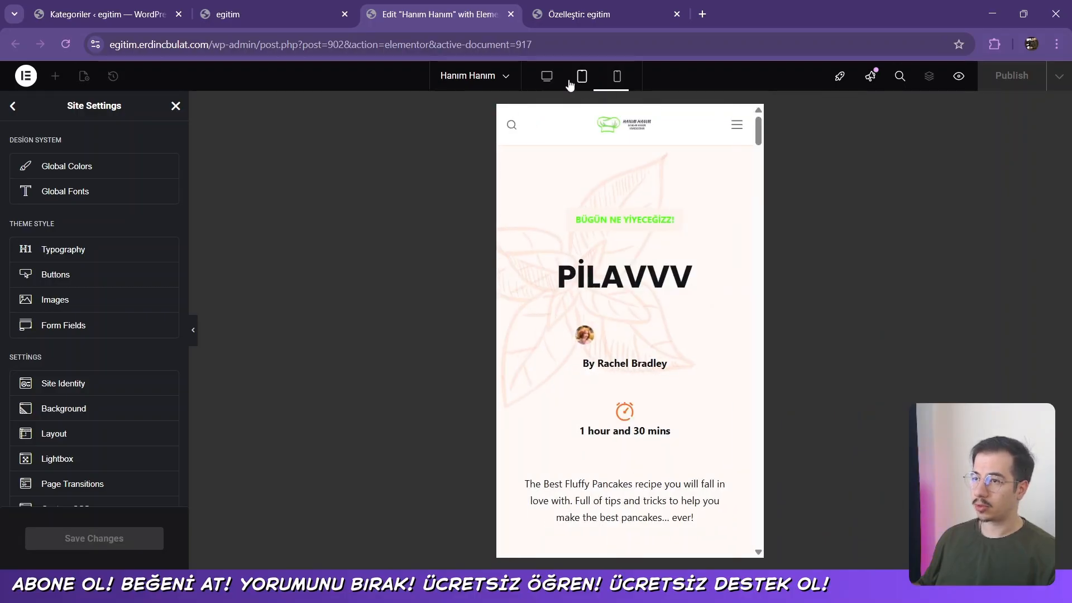
scroll(548, 250, "down", 3)
scroll(548, 251, "down", 5)
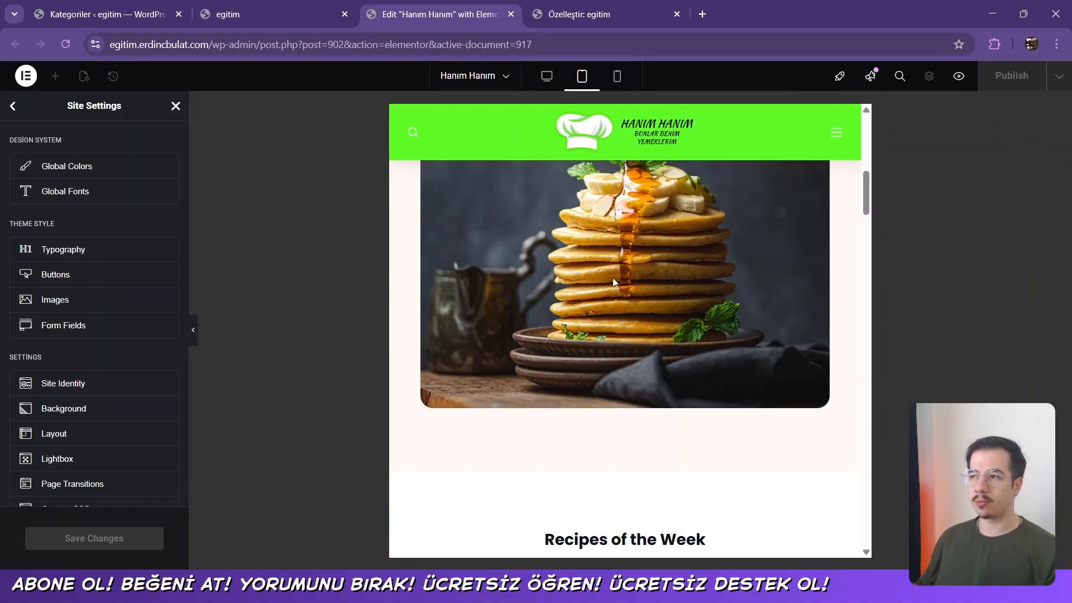
scroll(613, 282, "down", 3)
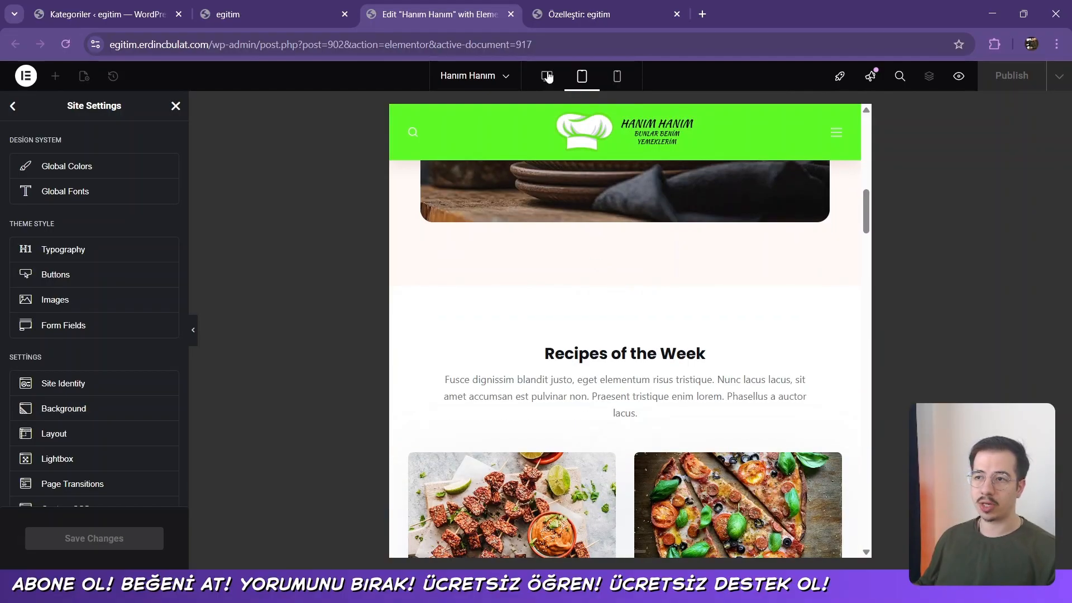
left_click(548, 77)
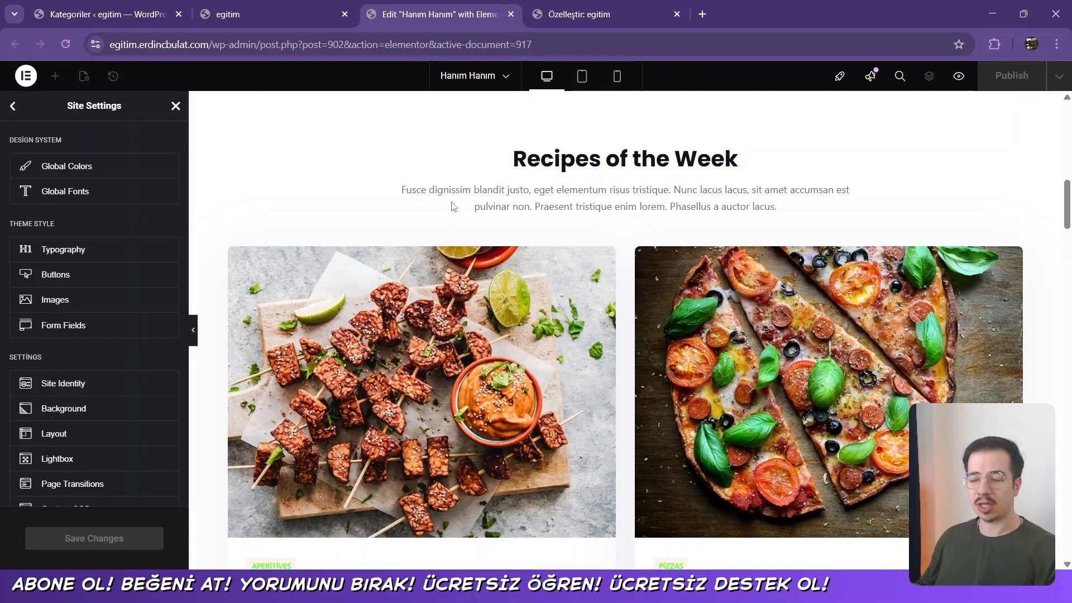
Review the recipe listing and "Recipes By Category" sections of the home page in the desktop layout
scroll(406, 198, "down", 10)
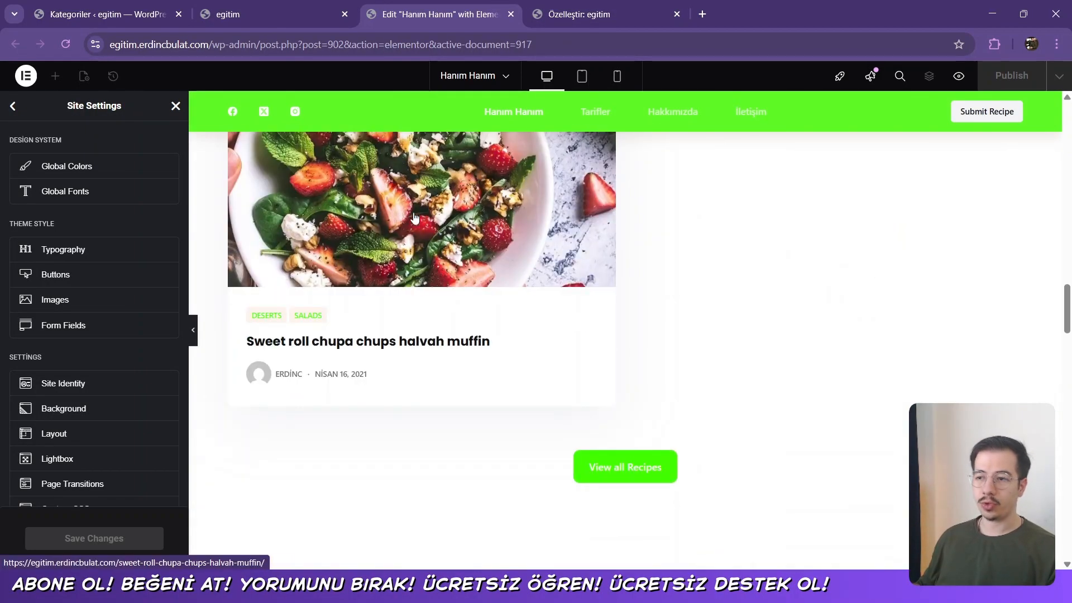
scroll(645, 323, "down", 3)
scroll(644, 323, "down", 3)
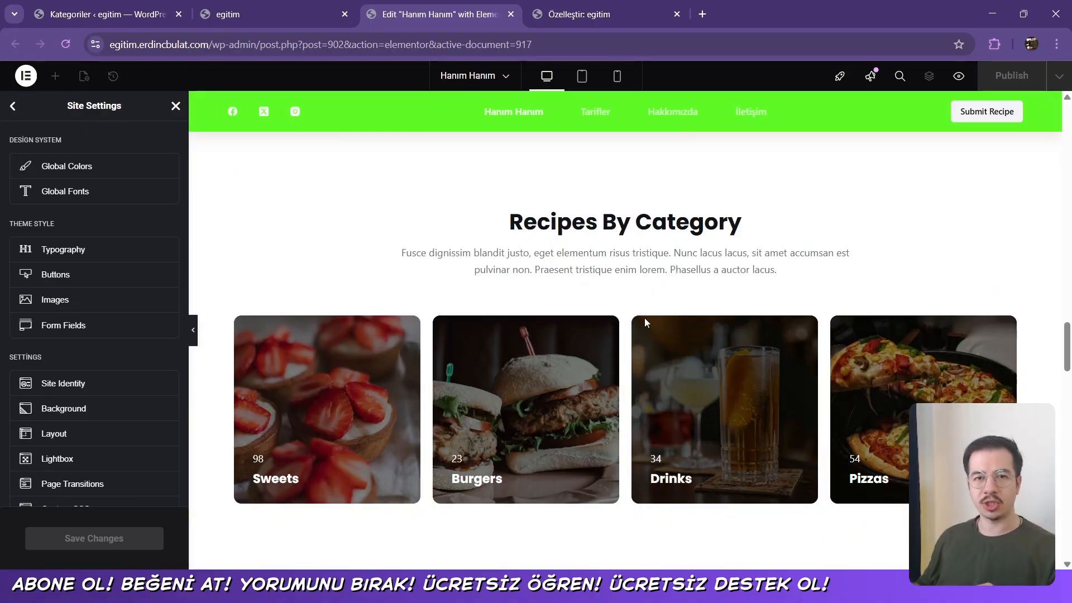
scroll(645, 322, "up", 5)
scroll(644, 321, "up", 5)
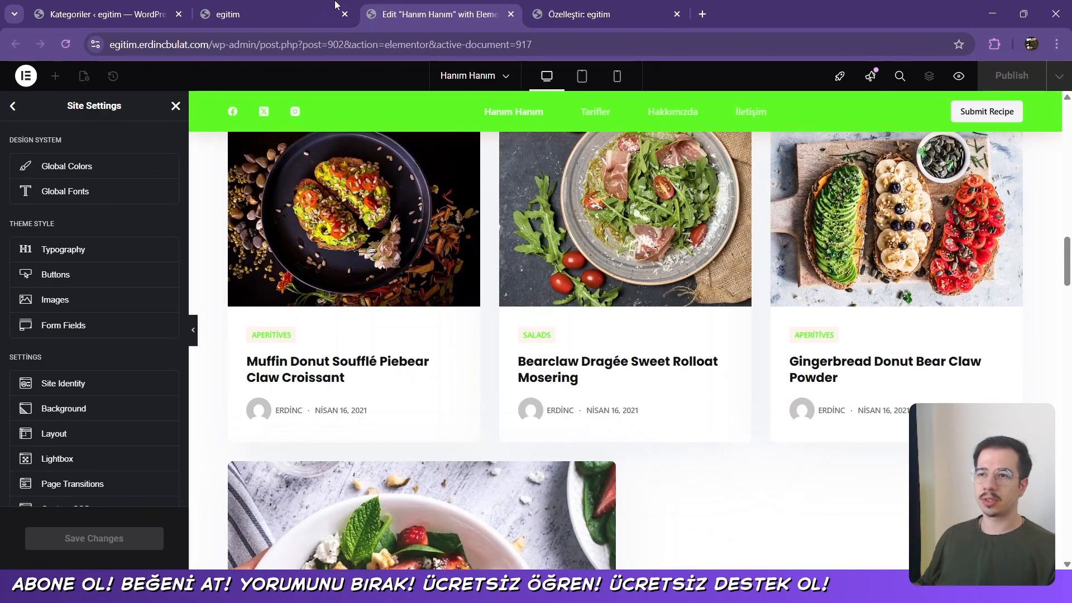
Switch to the live home page, check its header and hero section, and reload the page
left_click(581, 14)
left_click(249, 5)
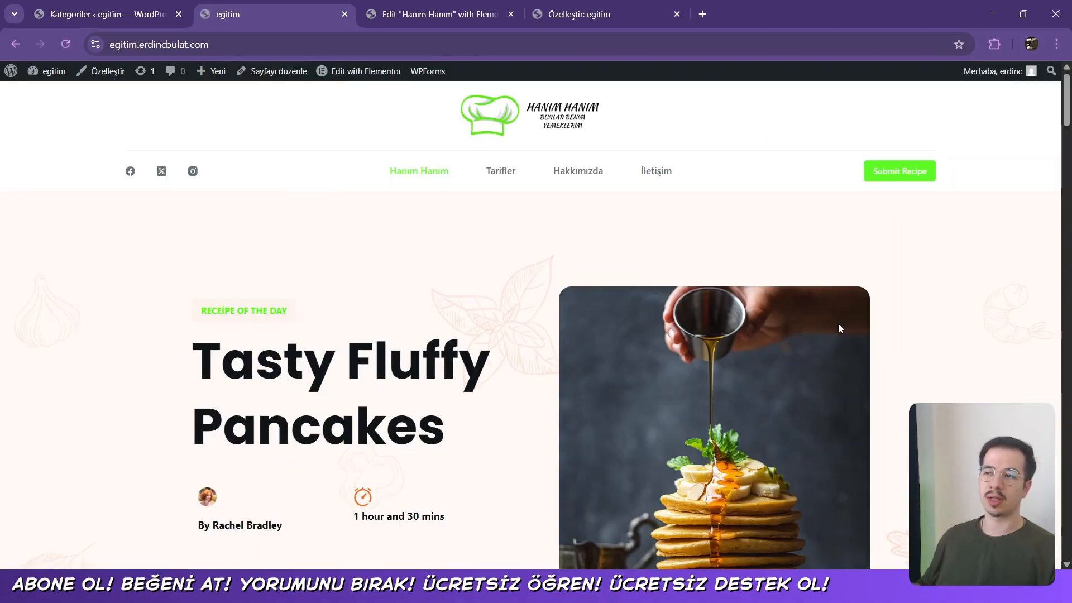
scroll(887, 306, "down", 3)
scroll(887, 306, "down", 2)
scroll(888, 306, "up", 6)
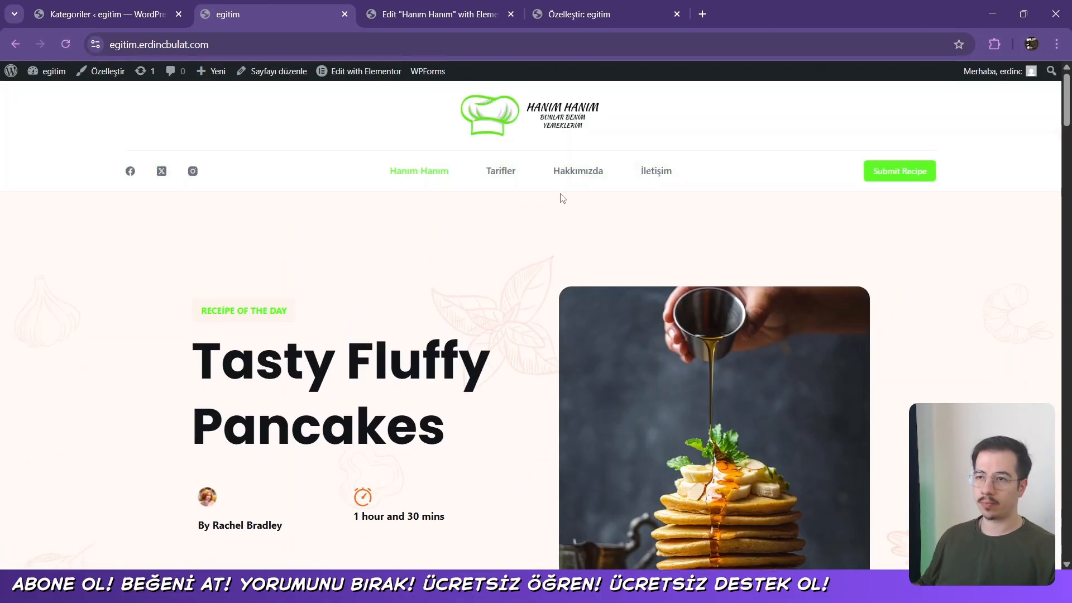
left_click(436, 6)
left_click(295, 6)
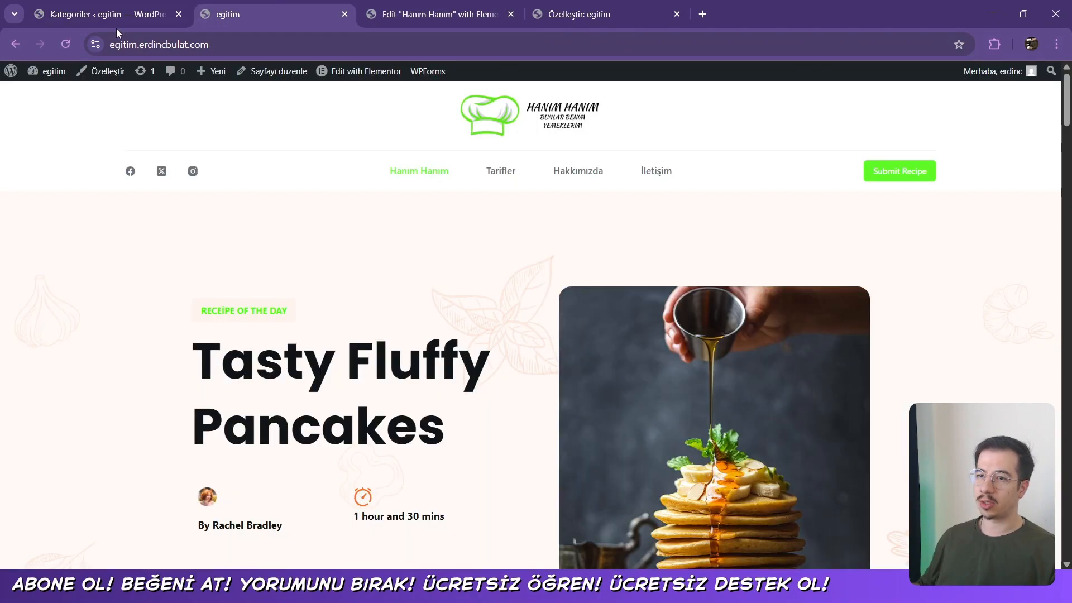
left_click(67, 47)
Return to the Elementor home page editor, close Site Settings, and publish the home page
left_click(439, 11)
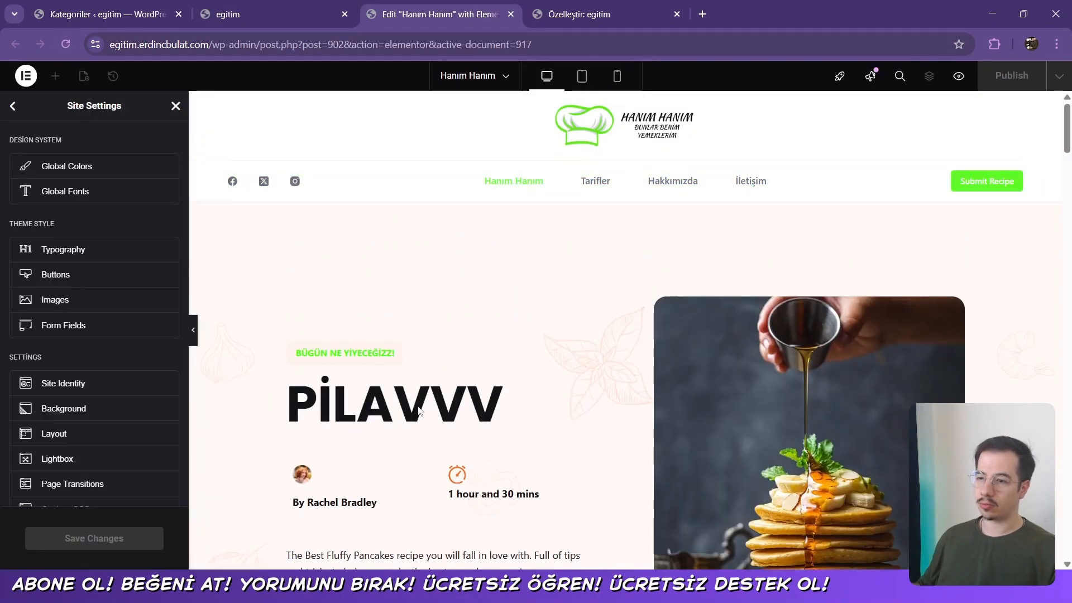
left_click(175, 105)
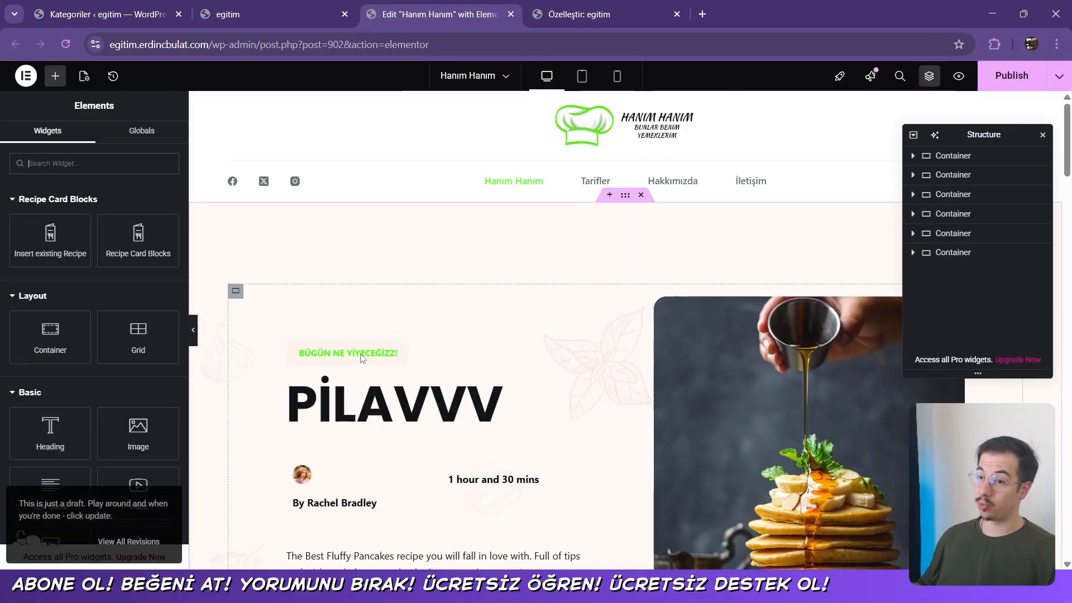
left_click(1006, 78)
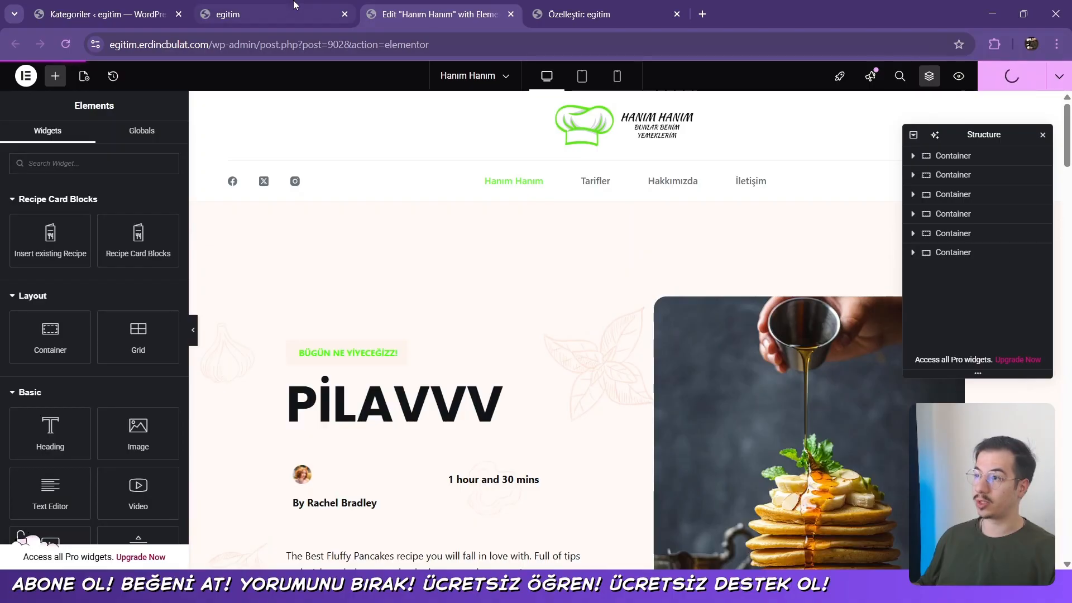
Switch to the live home page and check the hero section's label and heading texts against the published edits
mouse_move(295, 5)
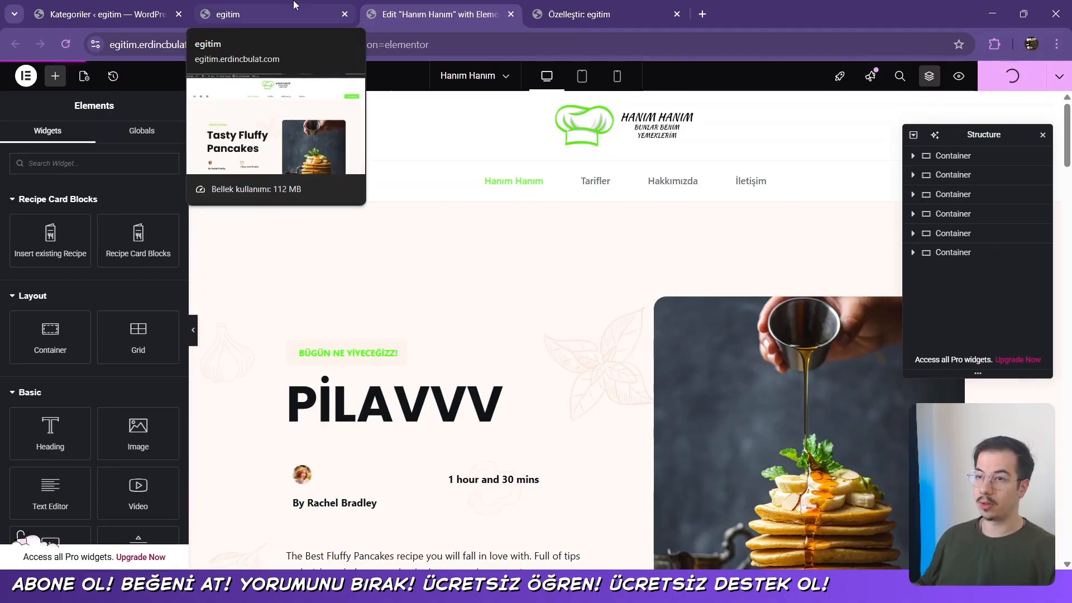
left_click(295, 5)
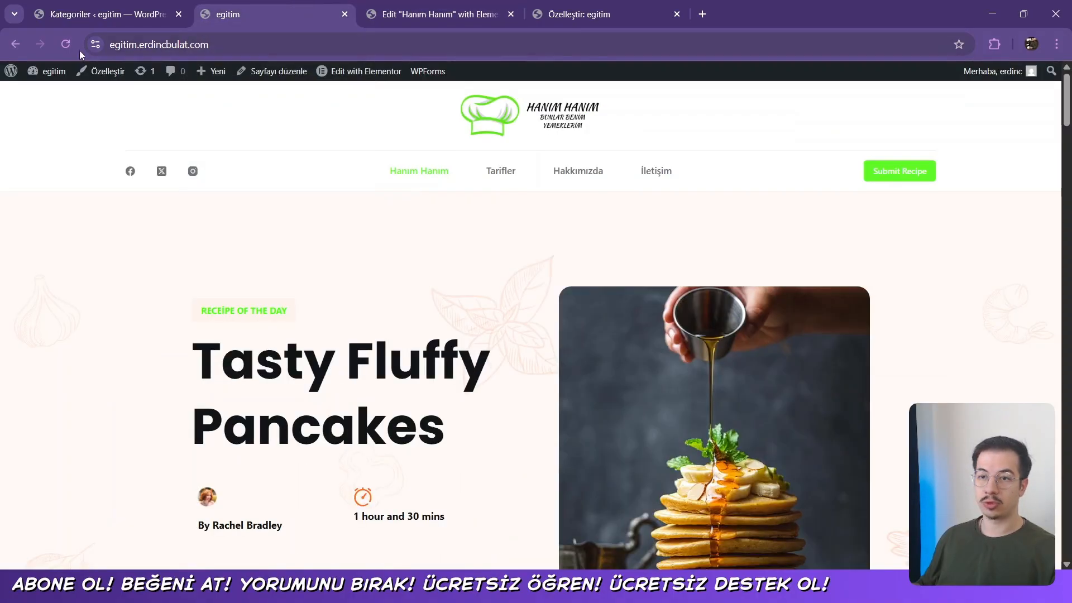
scroll(99, 244, "down", 2)
scroll(111, 249, "up", 2)
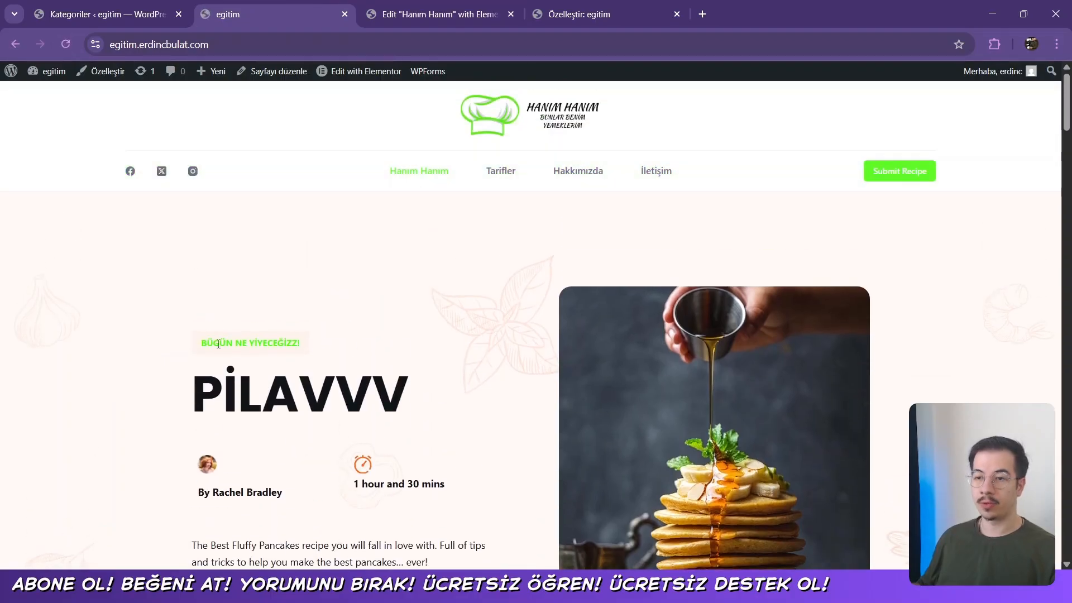
left_click_drag(198, 346, 355, 335)
left_click_drag(455, 396, 0, 342)
left_click(141, 304)
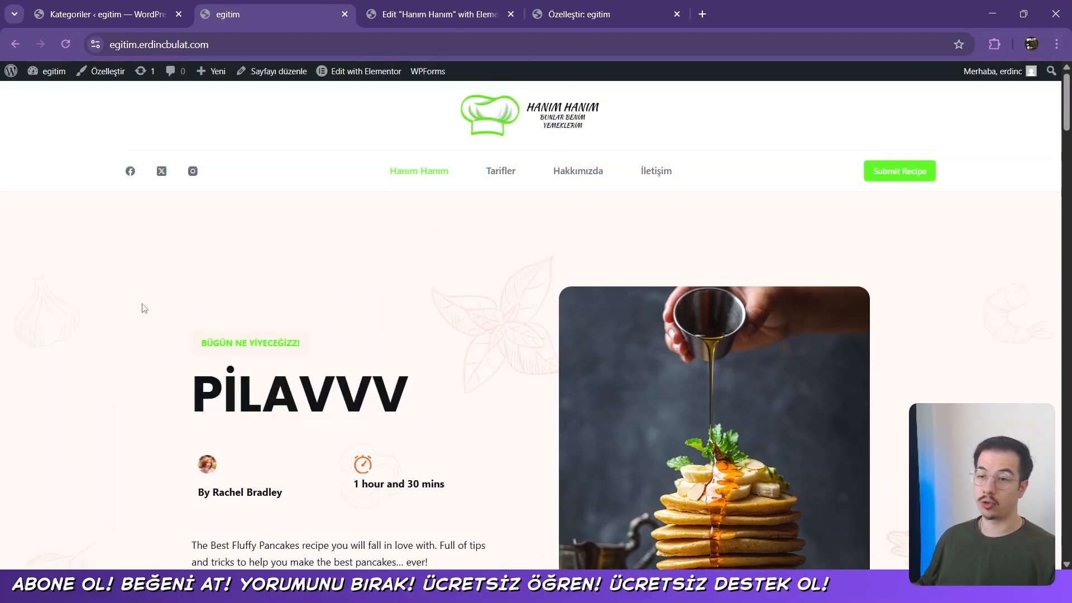
scroll(254, 329, "down", 2)
scroll(344, 305, "up", 2)
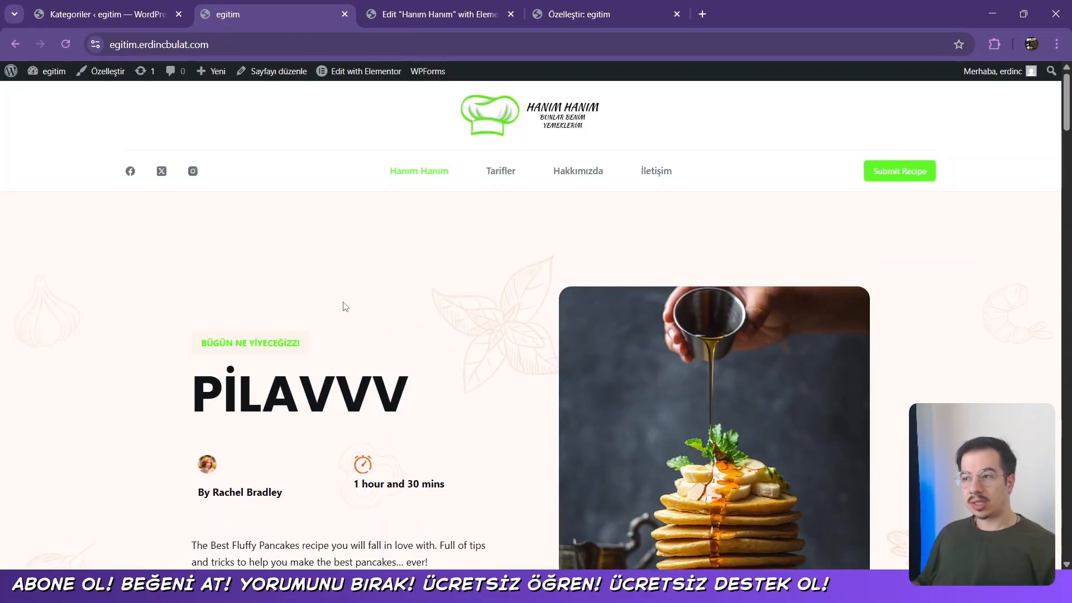
Review the full live home page, from the hero through the recipe, category, chef and community sections to the footer
scroll(469, 259, "down", 2)
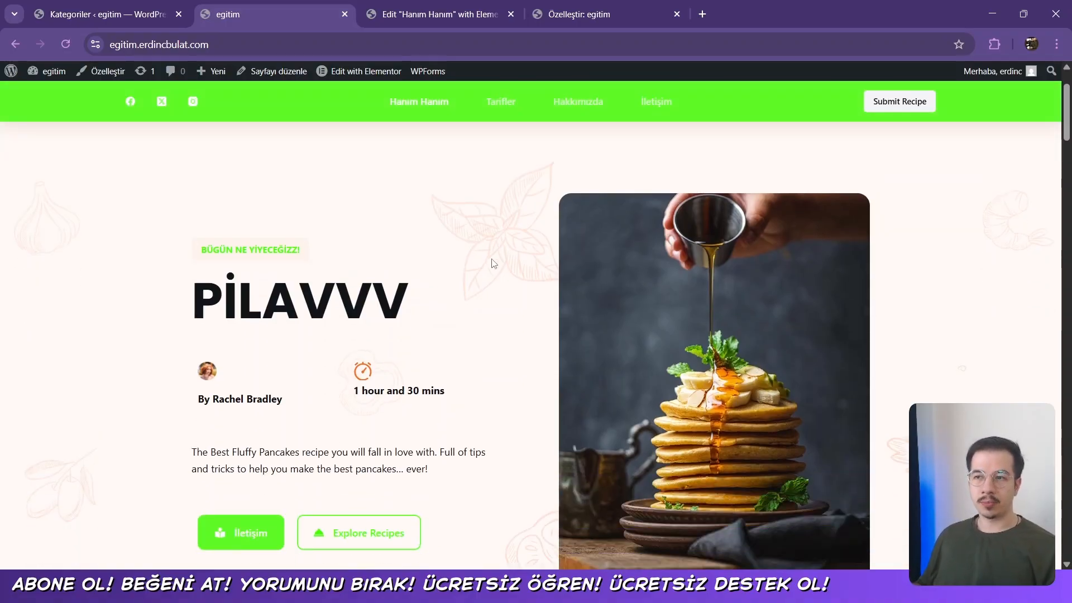
scroll(494, 263, "down", 10)
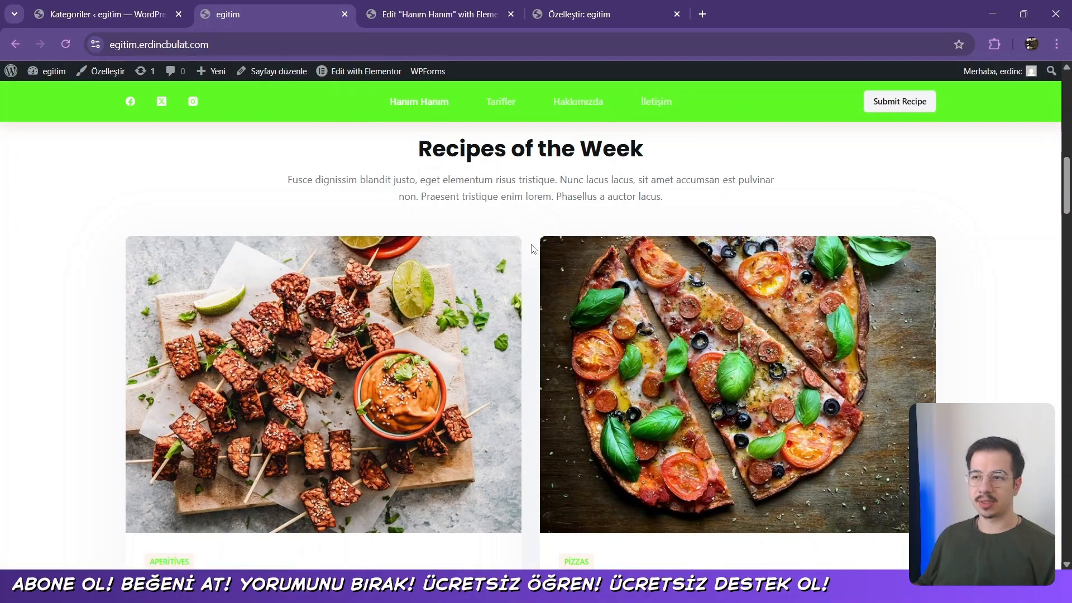
scroll(532, 248, "down", 15)
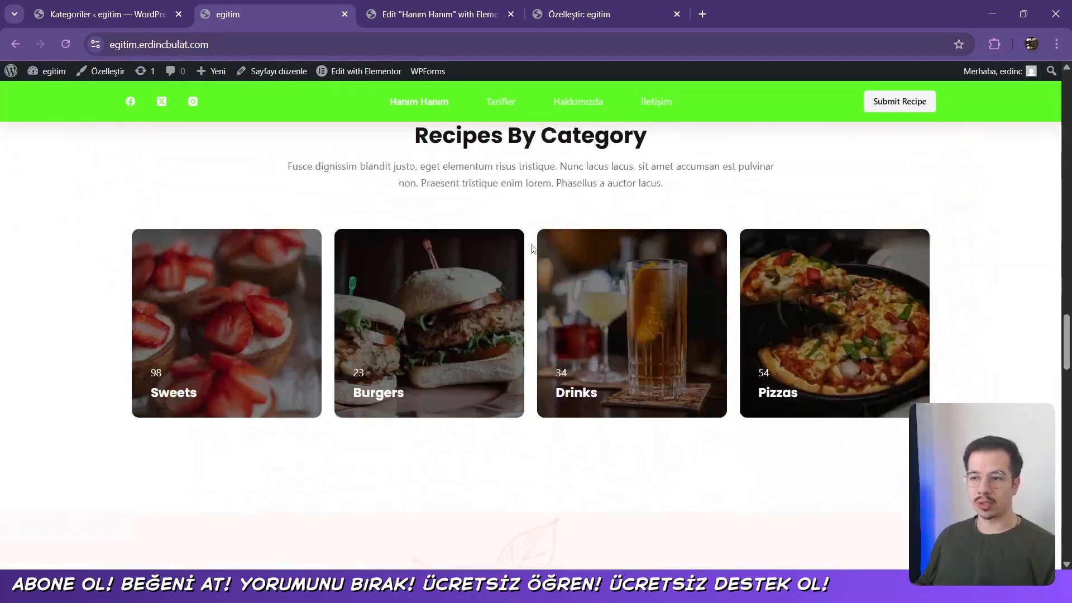
scroll(532, 248, "down", 2)
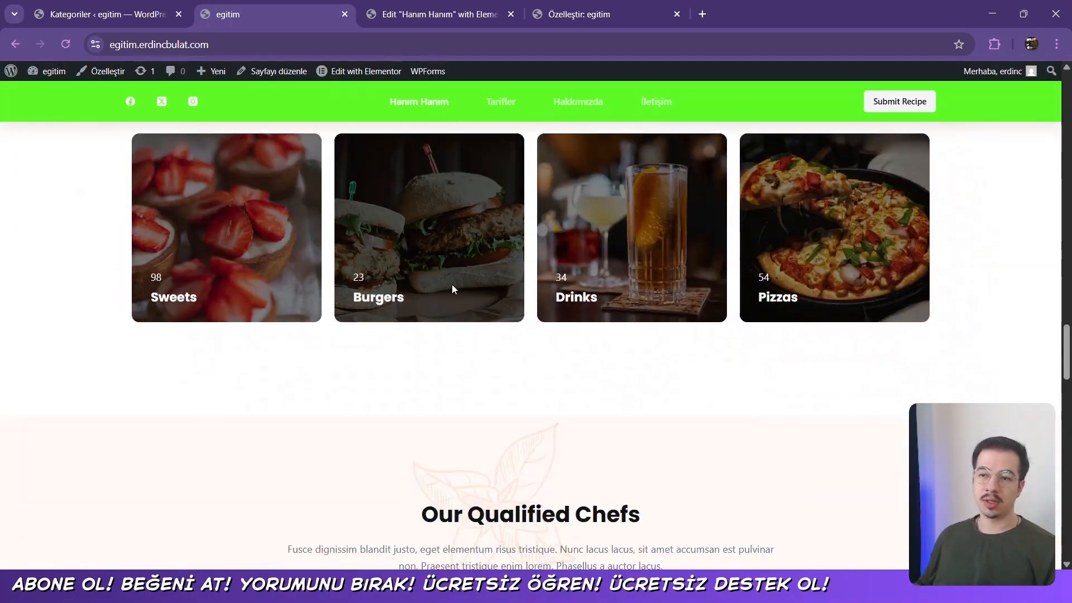
scroll(453, 289, "down", 6)
scroll(453, 289, "down", 8)
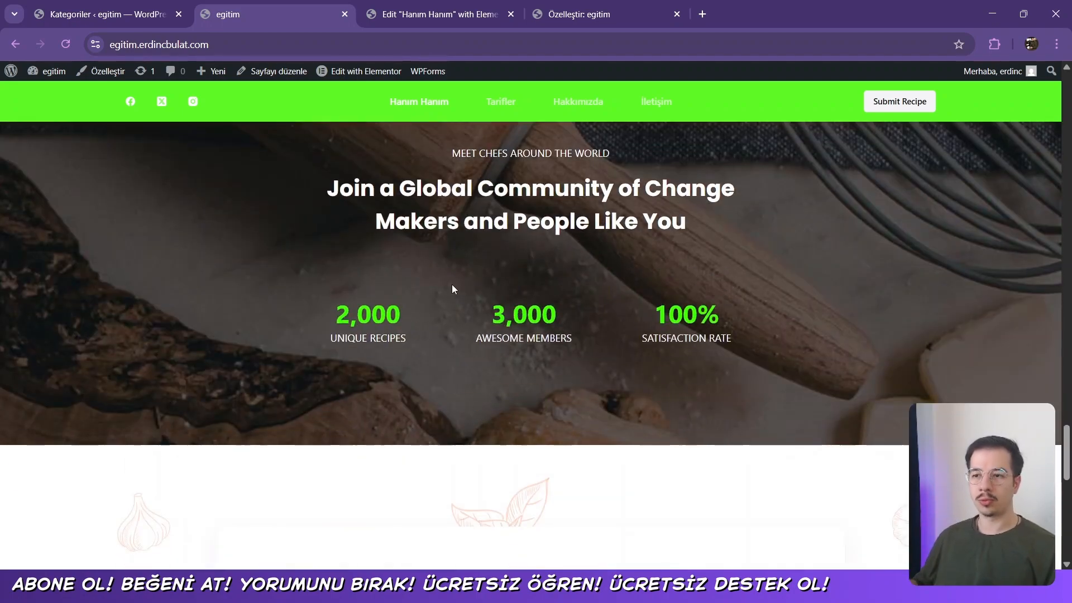
scroll(452, 289, "down", 8)
scroll(453, 290, "down", 3)
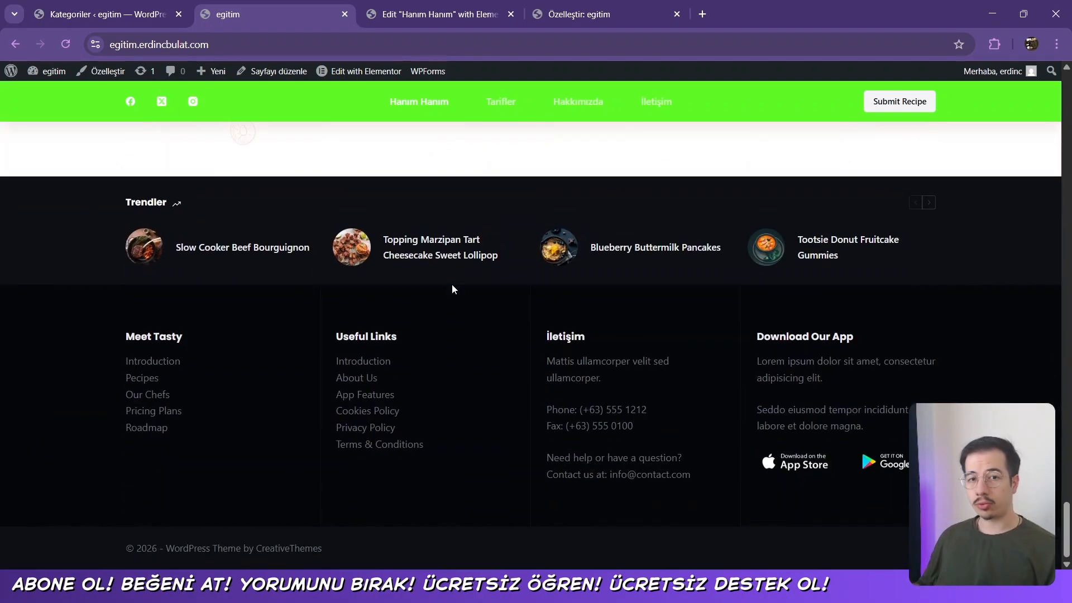